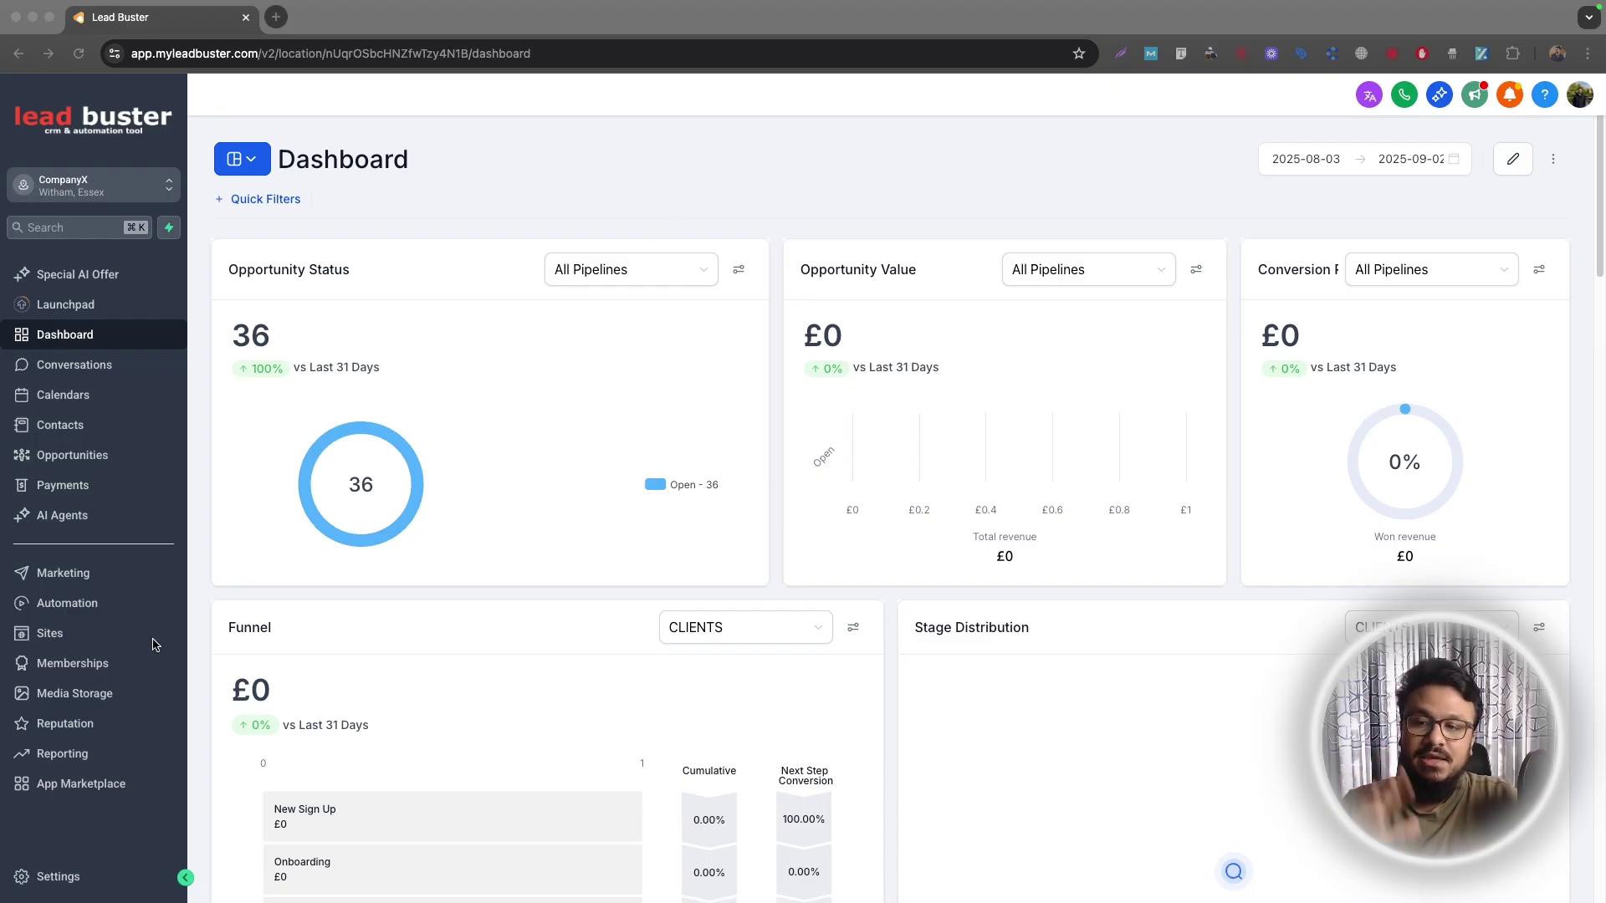
Step: Start a new funnel in Sites > Funnels using the From templates option
{"action": "left_click", "coordinate": [74, 636]}
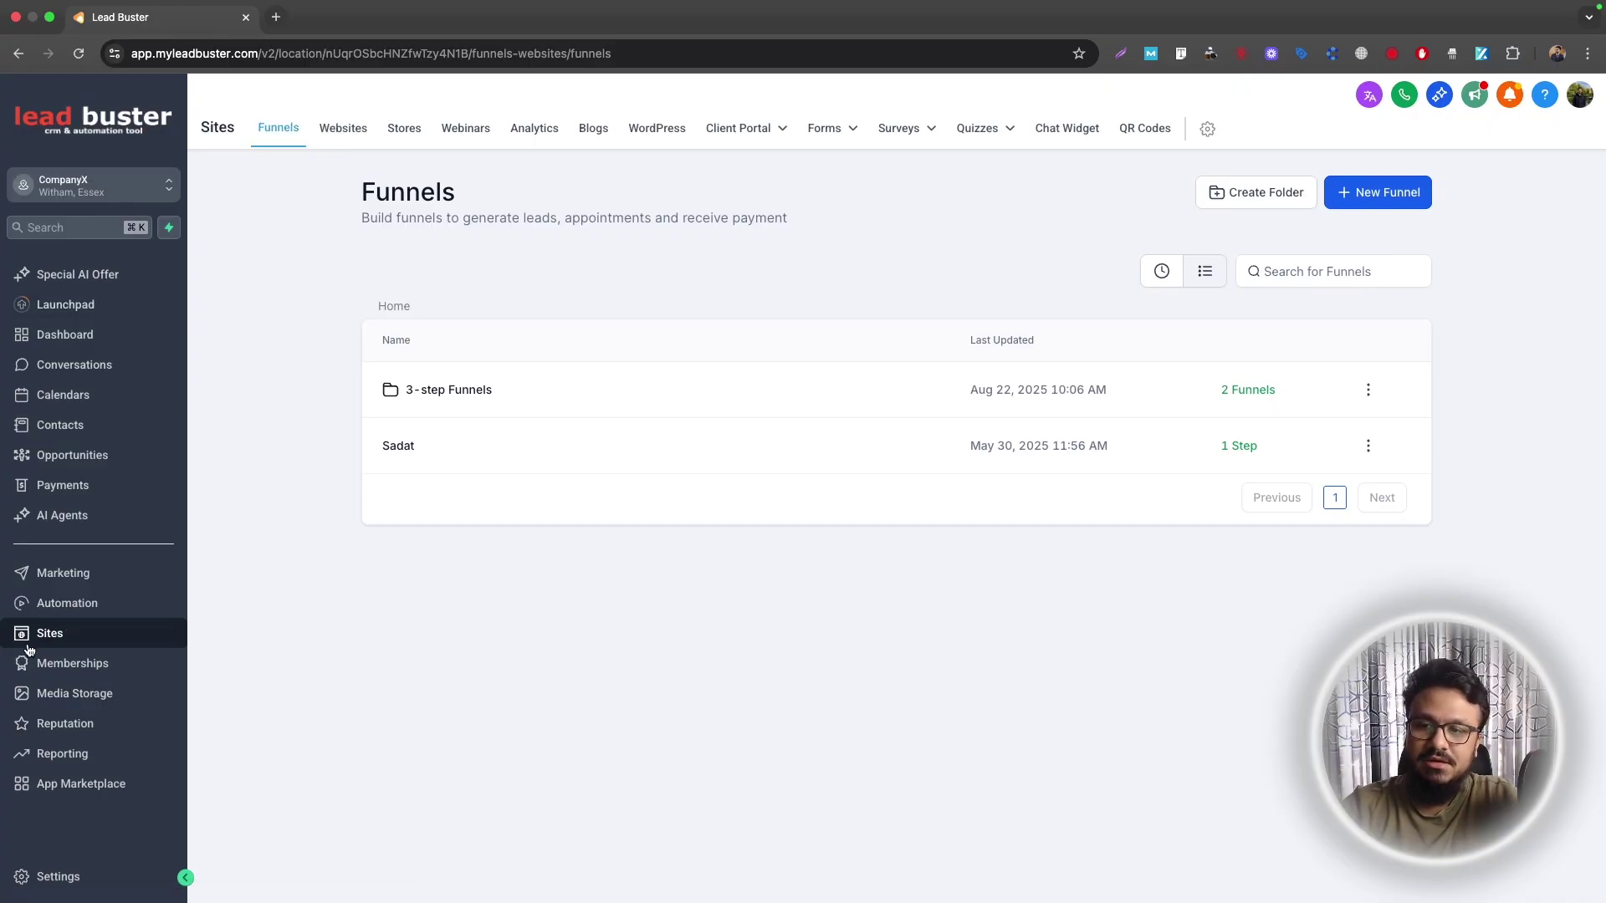
{"action": "left_click", "coordinate": [1328, 195]}
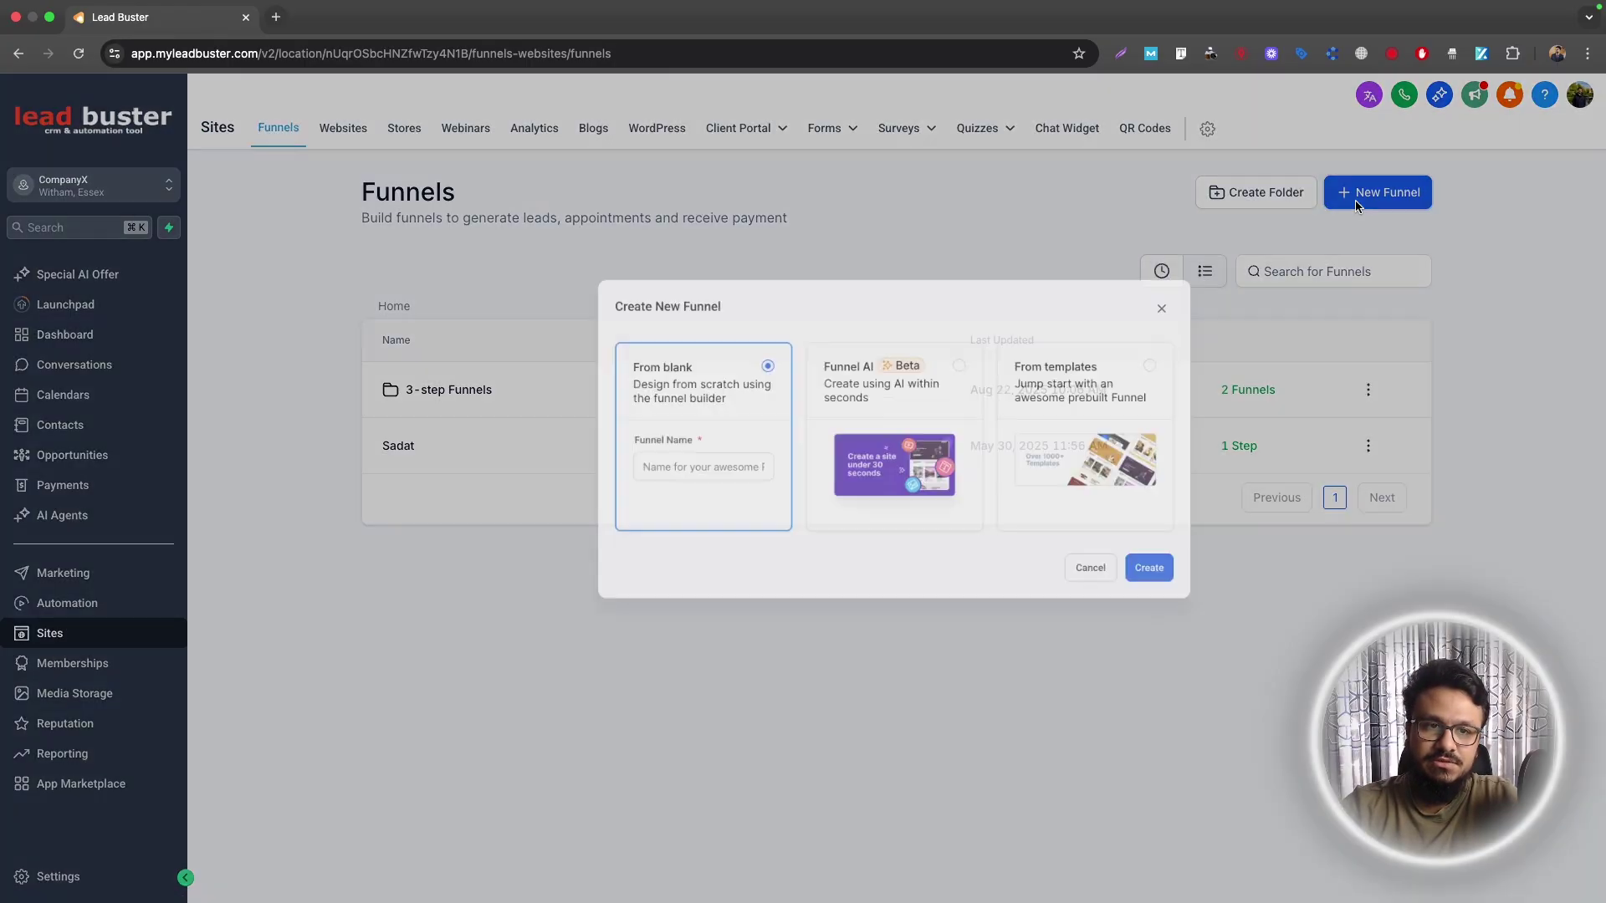
{"action": "left_click", "coordinate": [997, 418]}
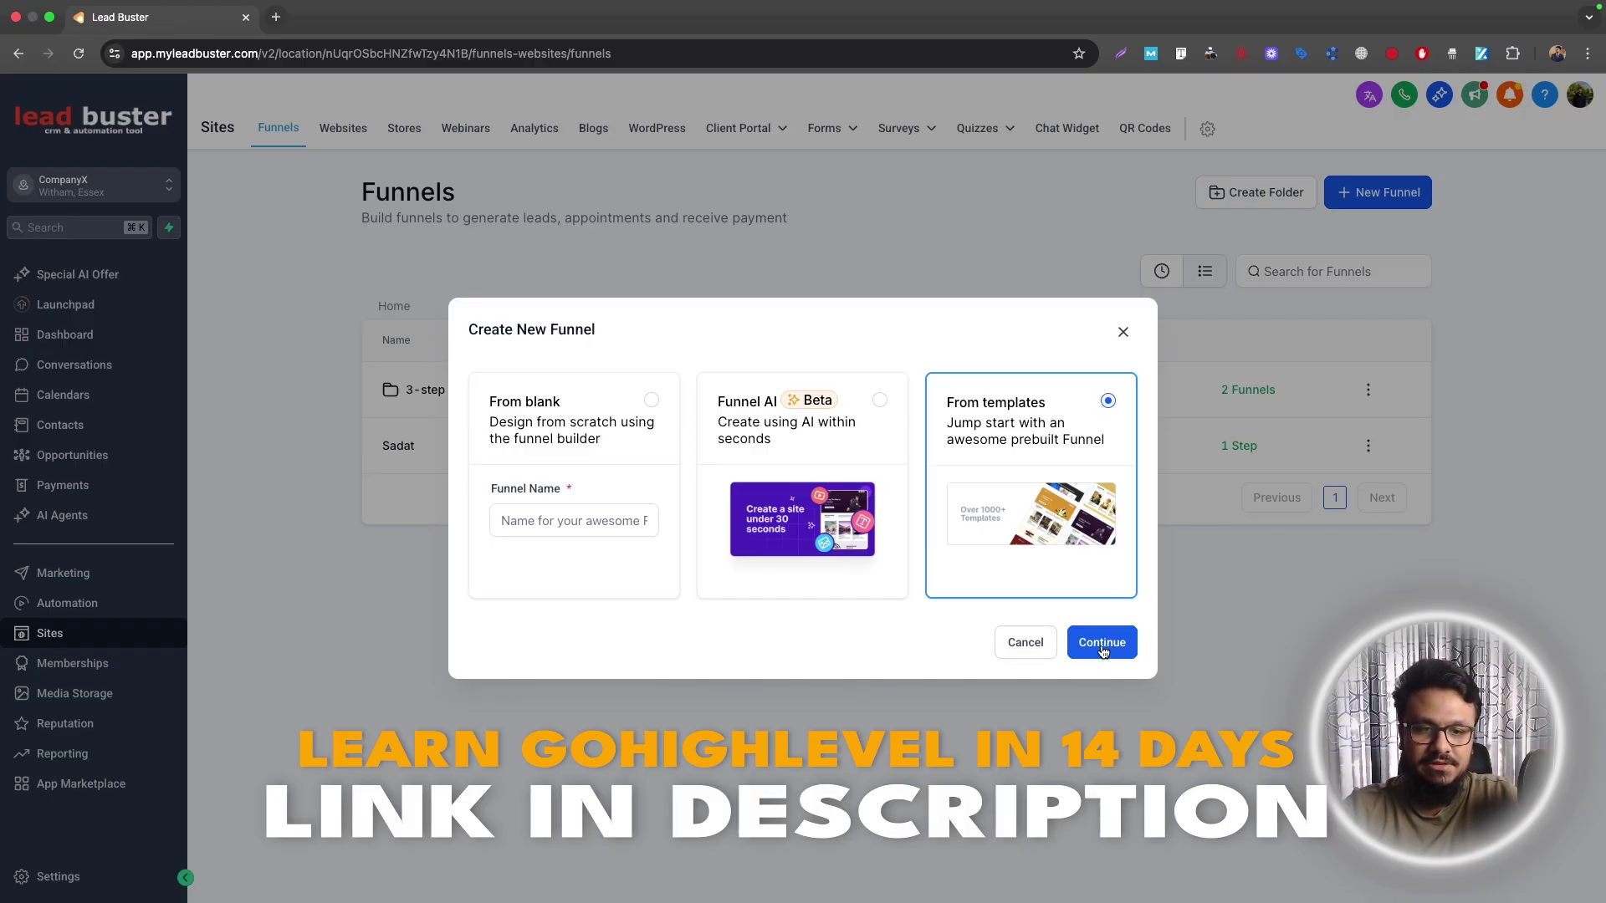
{"action": "left_click", "coordinate": [1102, 643]}
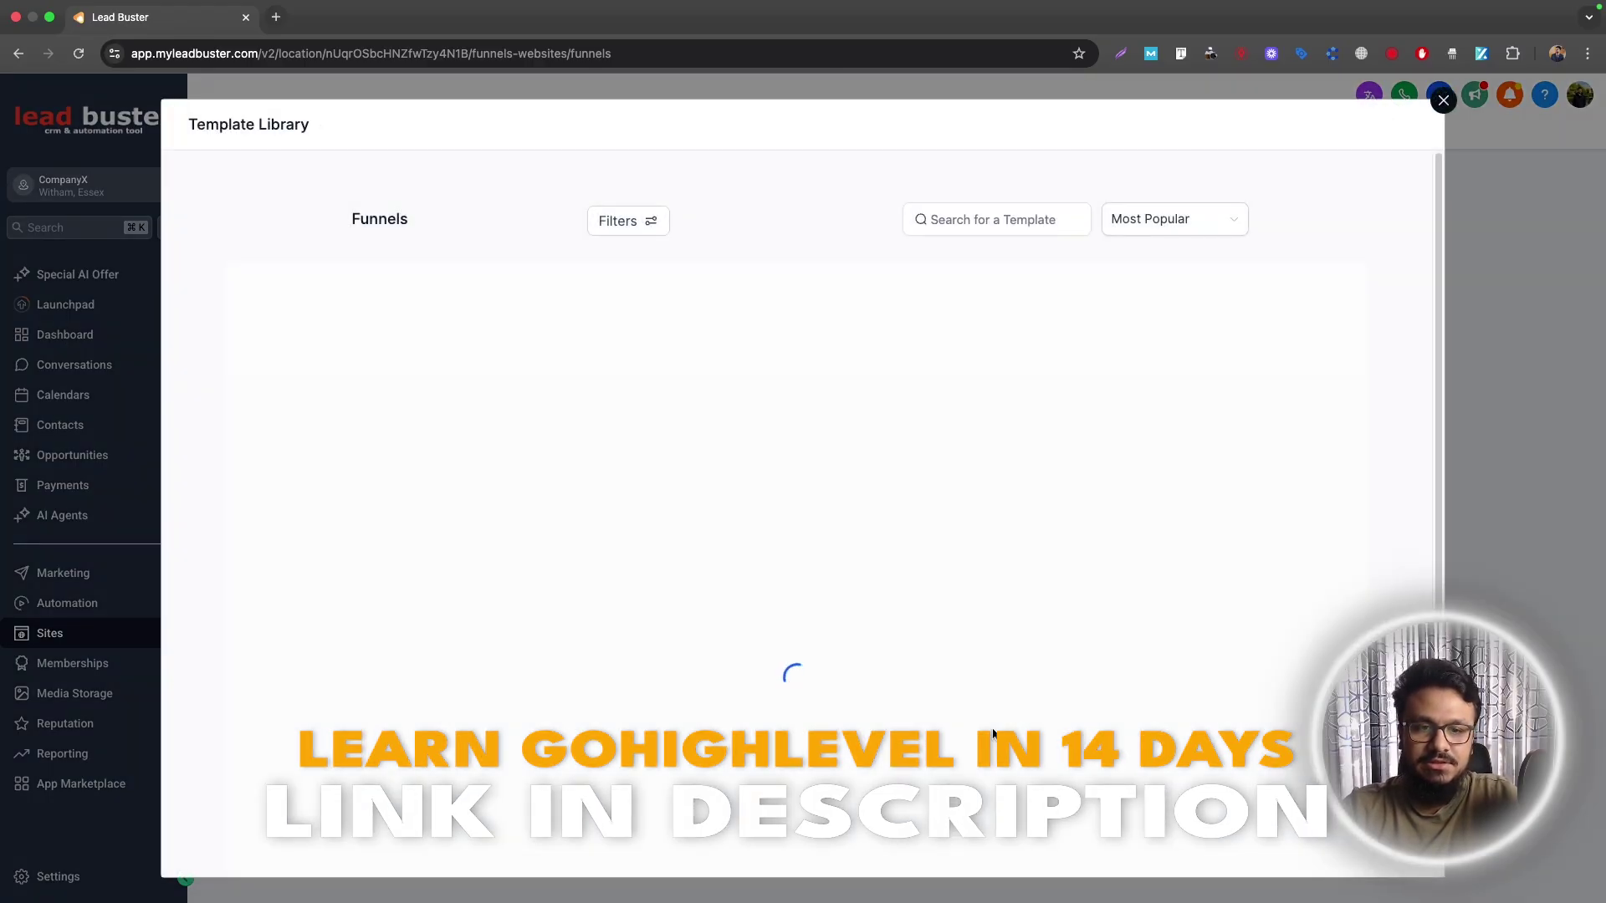
Step: Search templates for 'webinar' and add the Freelance Income Webinar template as the funnel
{"action": "left_click", "coordinate": [974, 222]}
{"action": "type", "text": "webinar"}
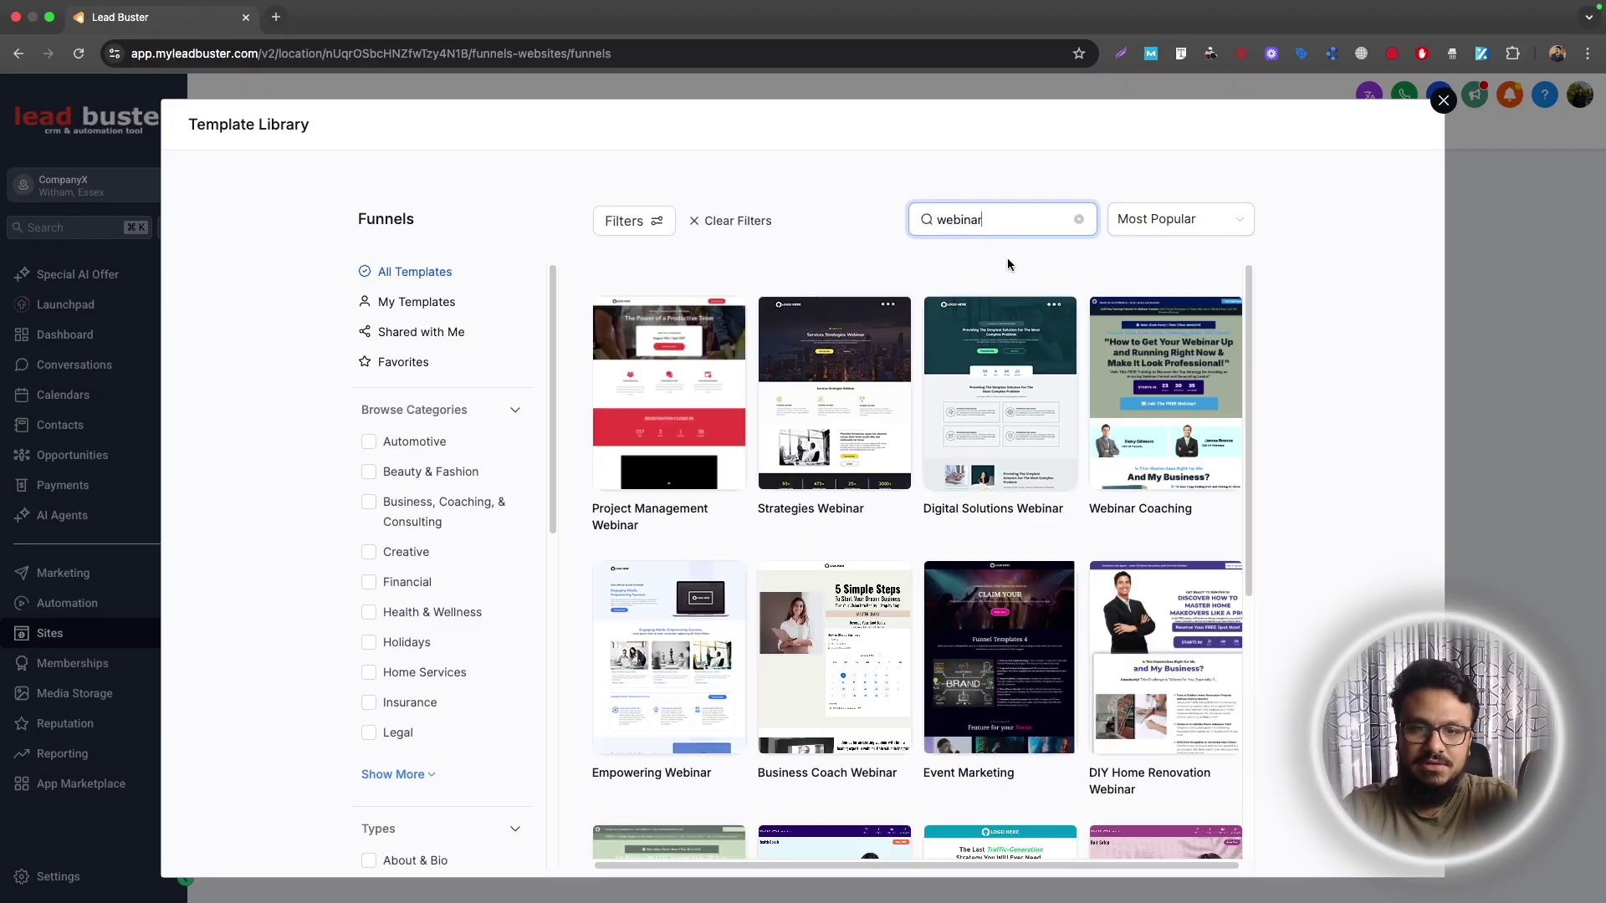
{"action": "scroll", "coordinate": [836, 585], "scroll_direction": "down", "scroll_amount": 5}
{"action": "scroll", "coordinate": [845, 661], "scroll_direction": "up", "scroll_amount": 5}
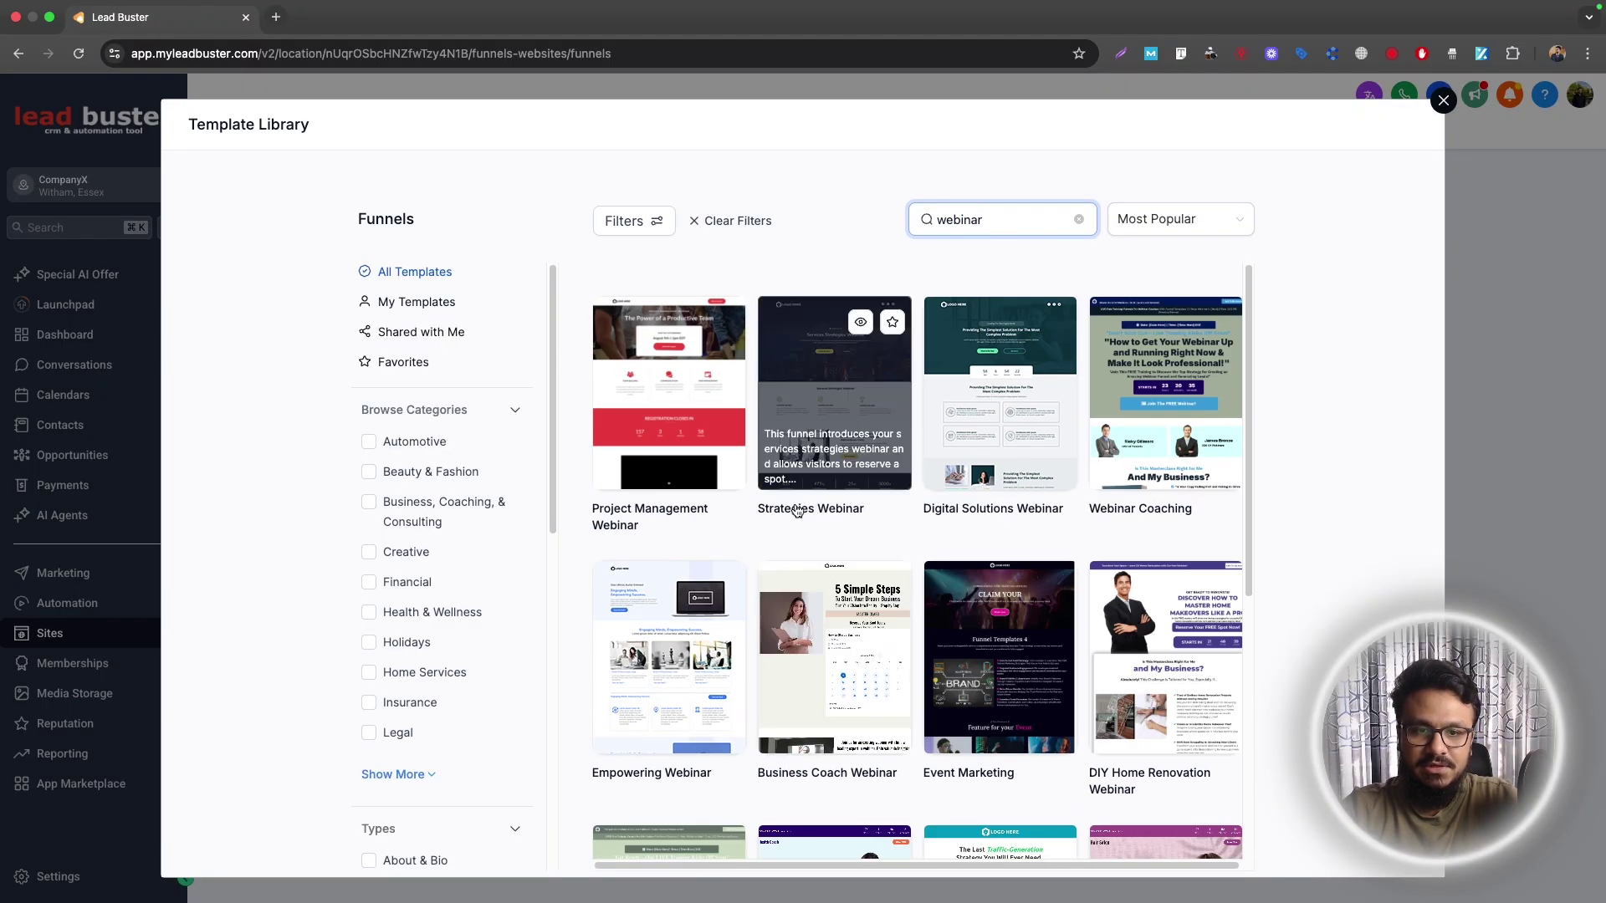
{"action": "scroll", "coordinate": [892, 540], "scroll_direction": "down", "scroll_amount": 5}
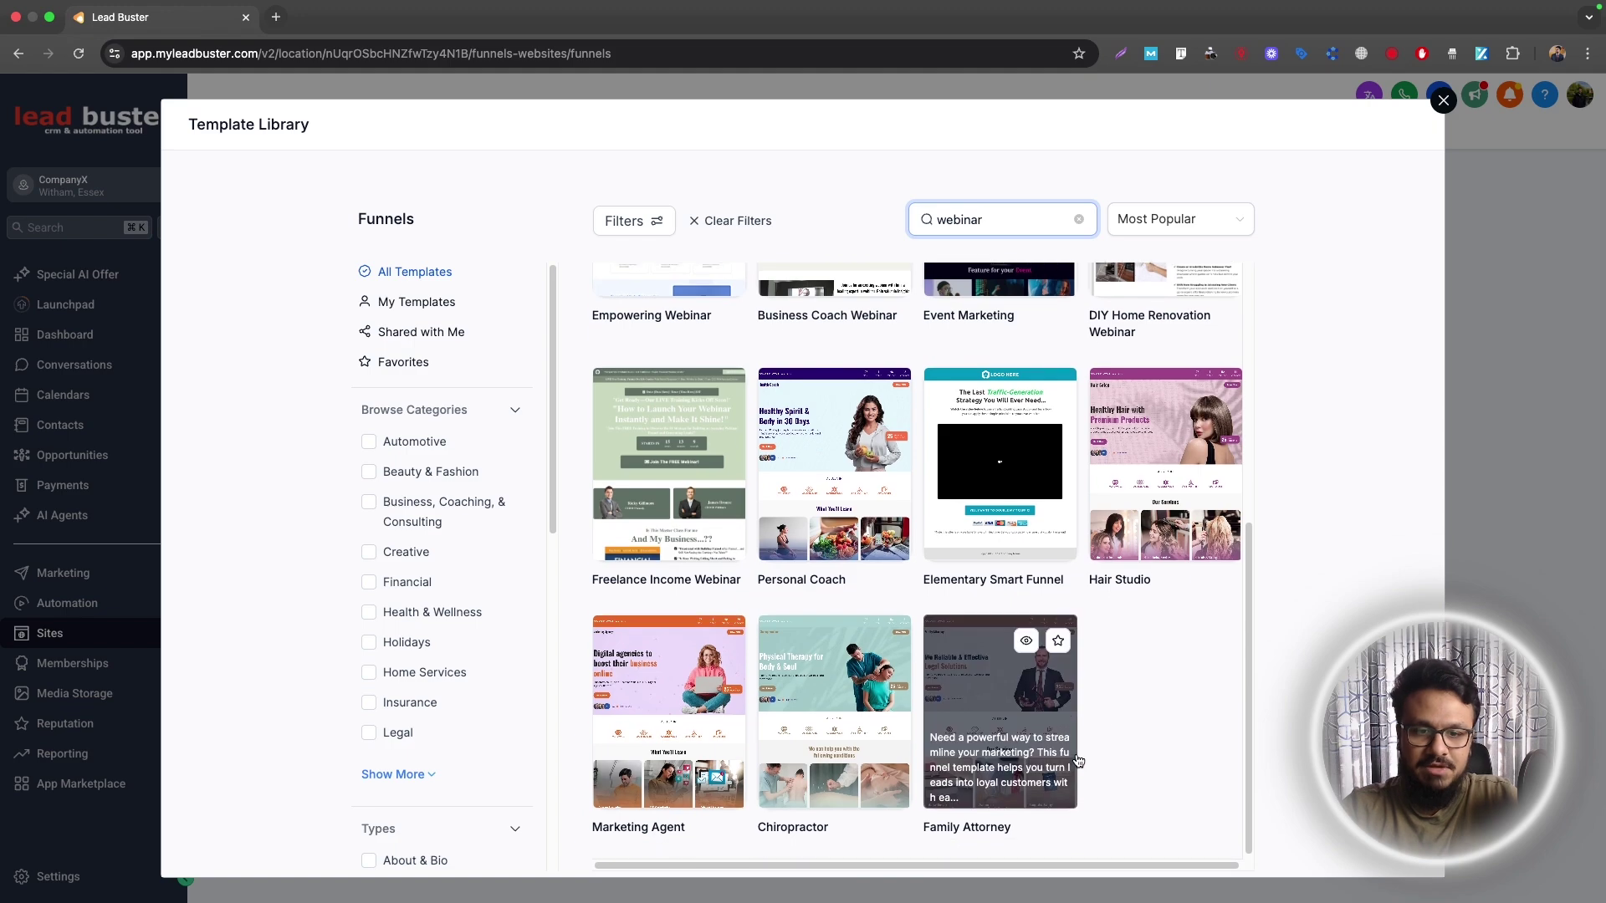
{"action": "scroll", "coordinate": [955, 539], "scroll_direction": "up", "scroll_amount": 5}
{"action": "scroll", "coordinate": [845, 599], "scroll_direction": "down", "scroll_amount": 5}
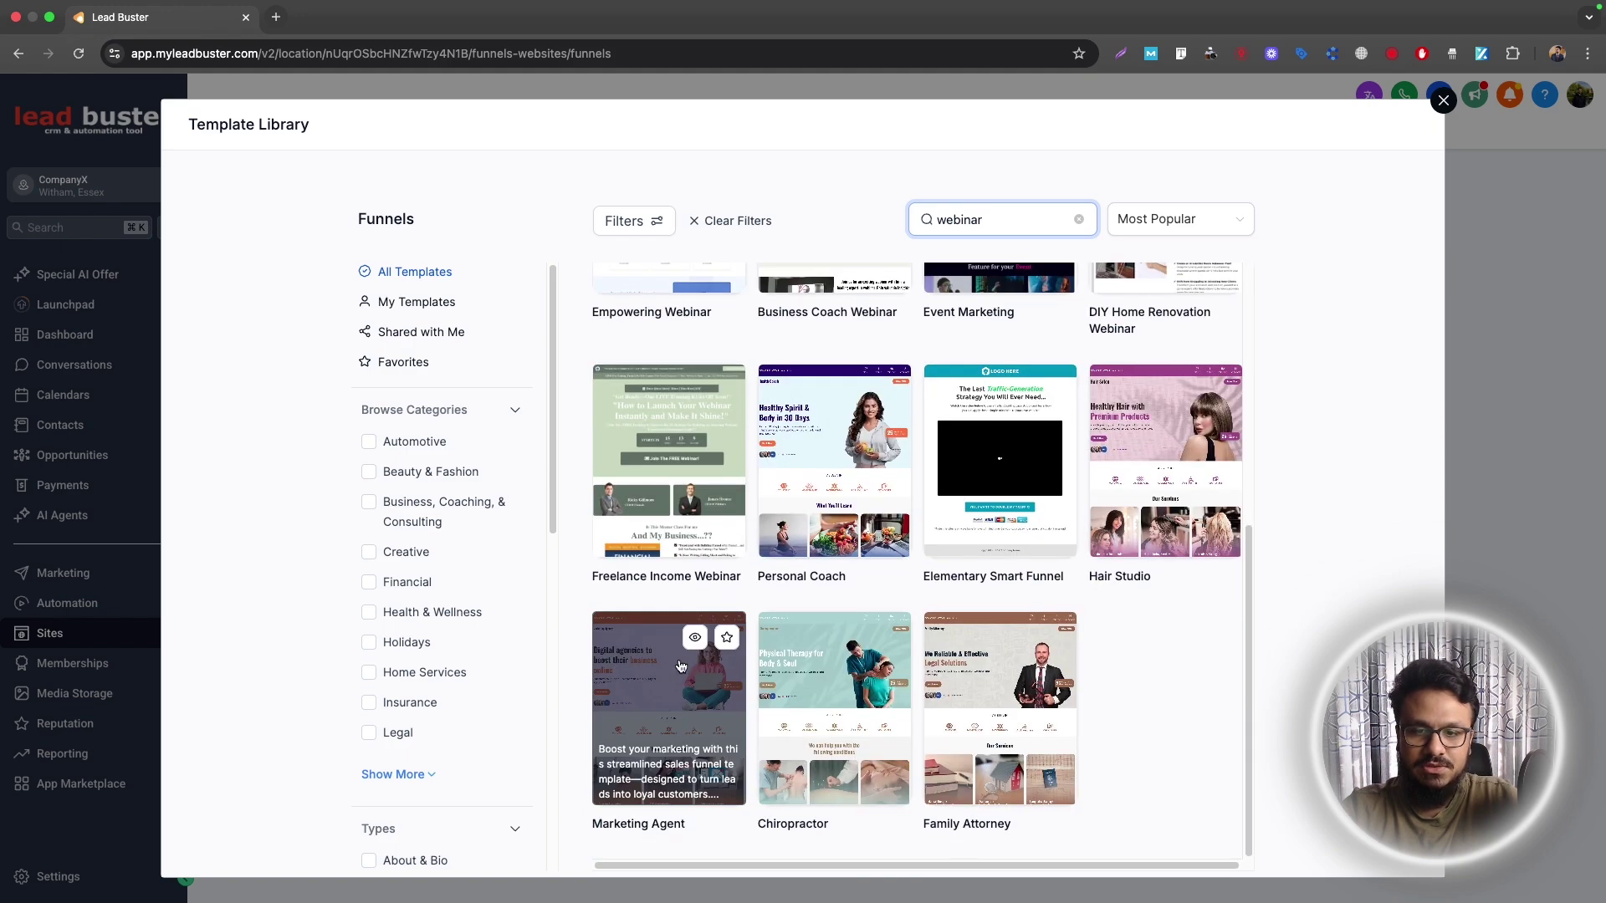
{"action": "left_click", "coordinate": [661, 452]}
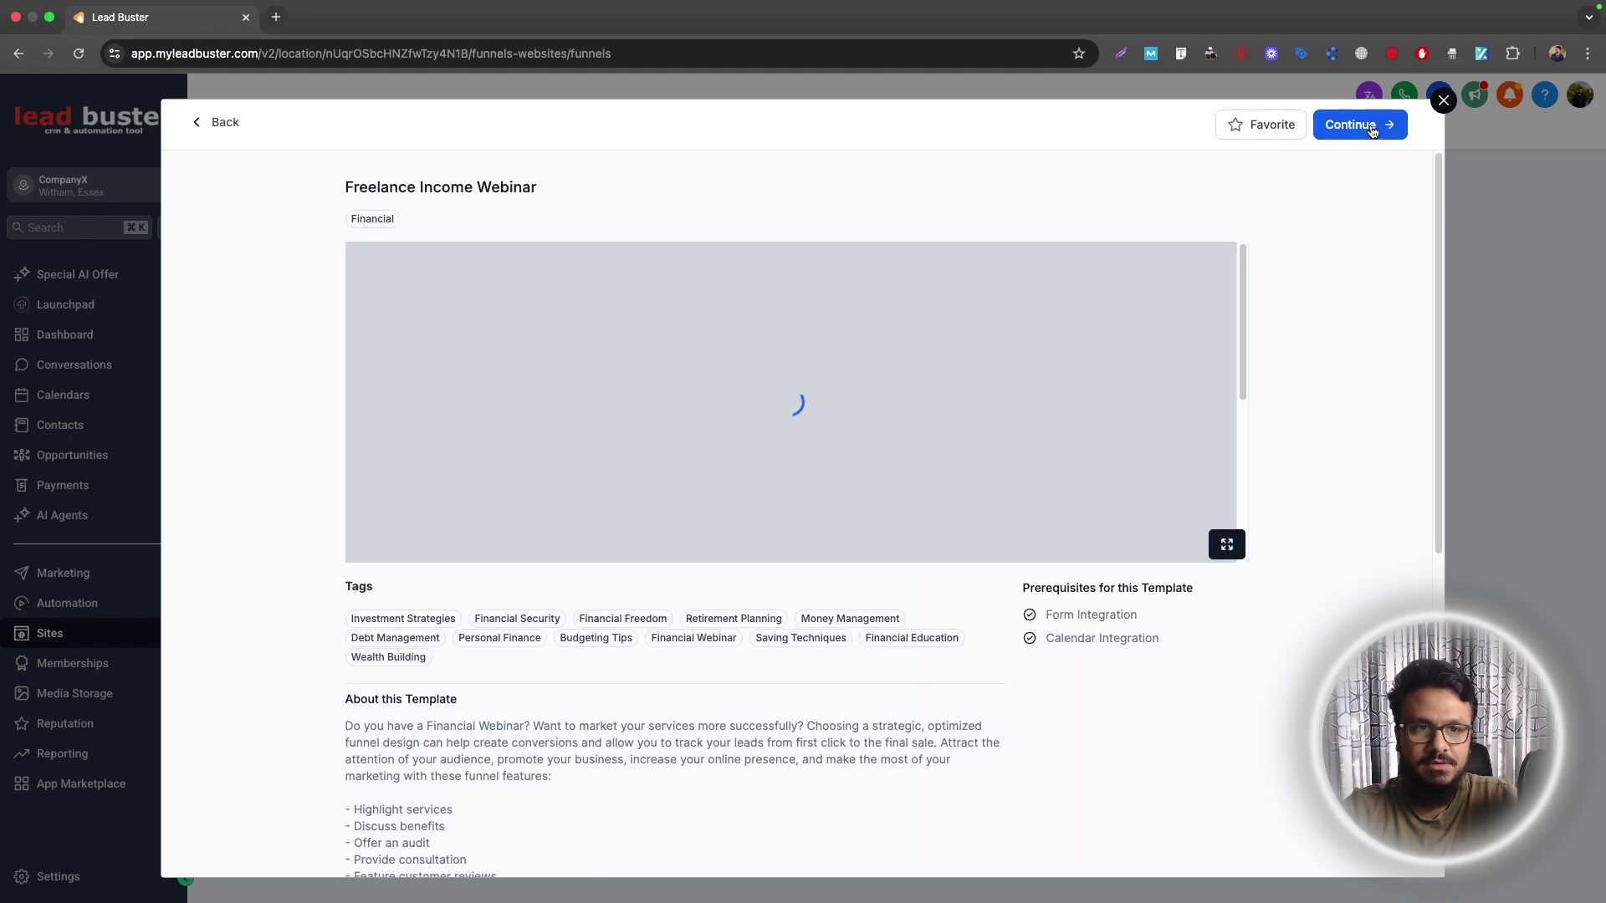
{"action": "left_click", "coordinate": [1363, 130]}
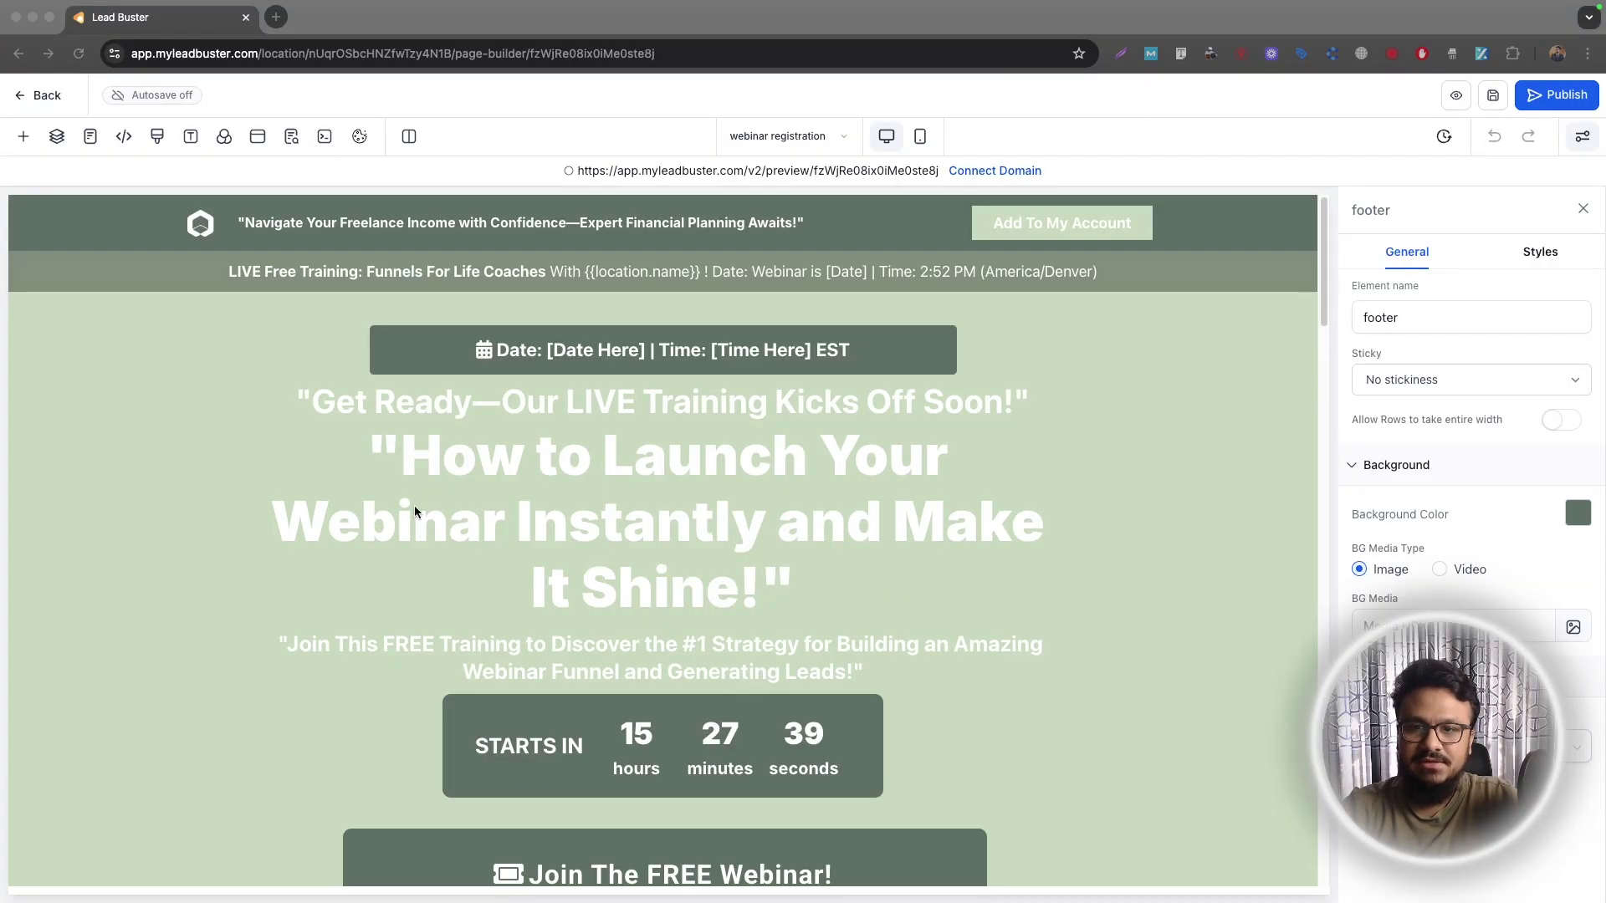
{"action": "scroll", "coordinate": [353, 490], "scroll_direction": "down", "scroll_amount": 5}
{"action": "scroll", "coordinate": [356, 494], "scroll_direction": "down", "scroll_amount": 15}
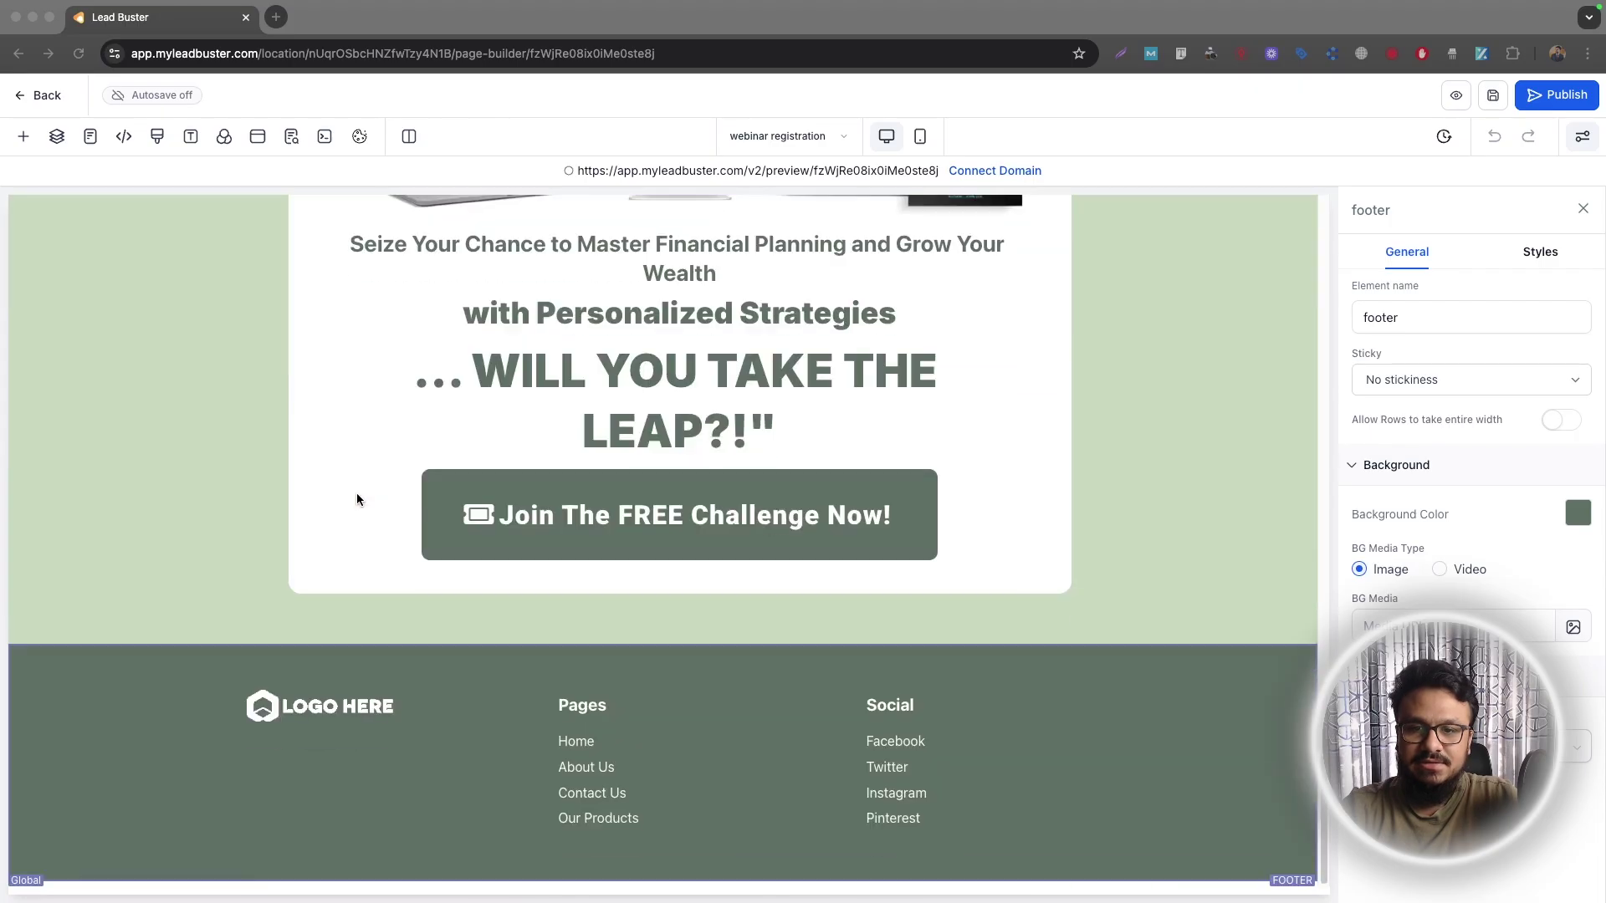
{"action": "scroll", "coordinate": [358, 500], "scroll_direction": "up", "scroll_amount": 10}
{"action": "scroll", "coordinate": [358, 500], "scroll_direction": "up", "scroll_amount": 10}
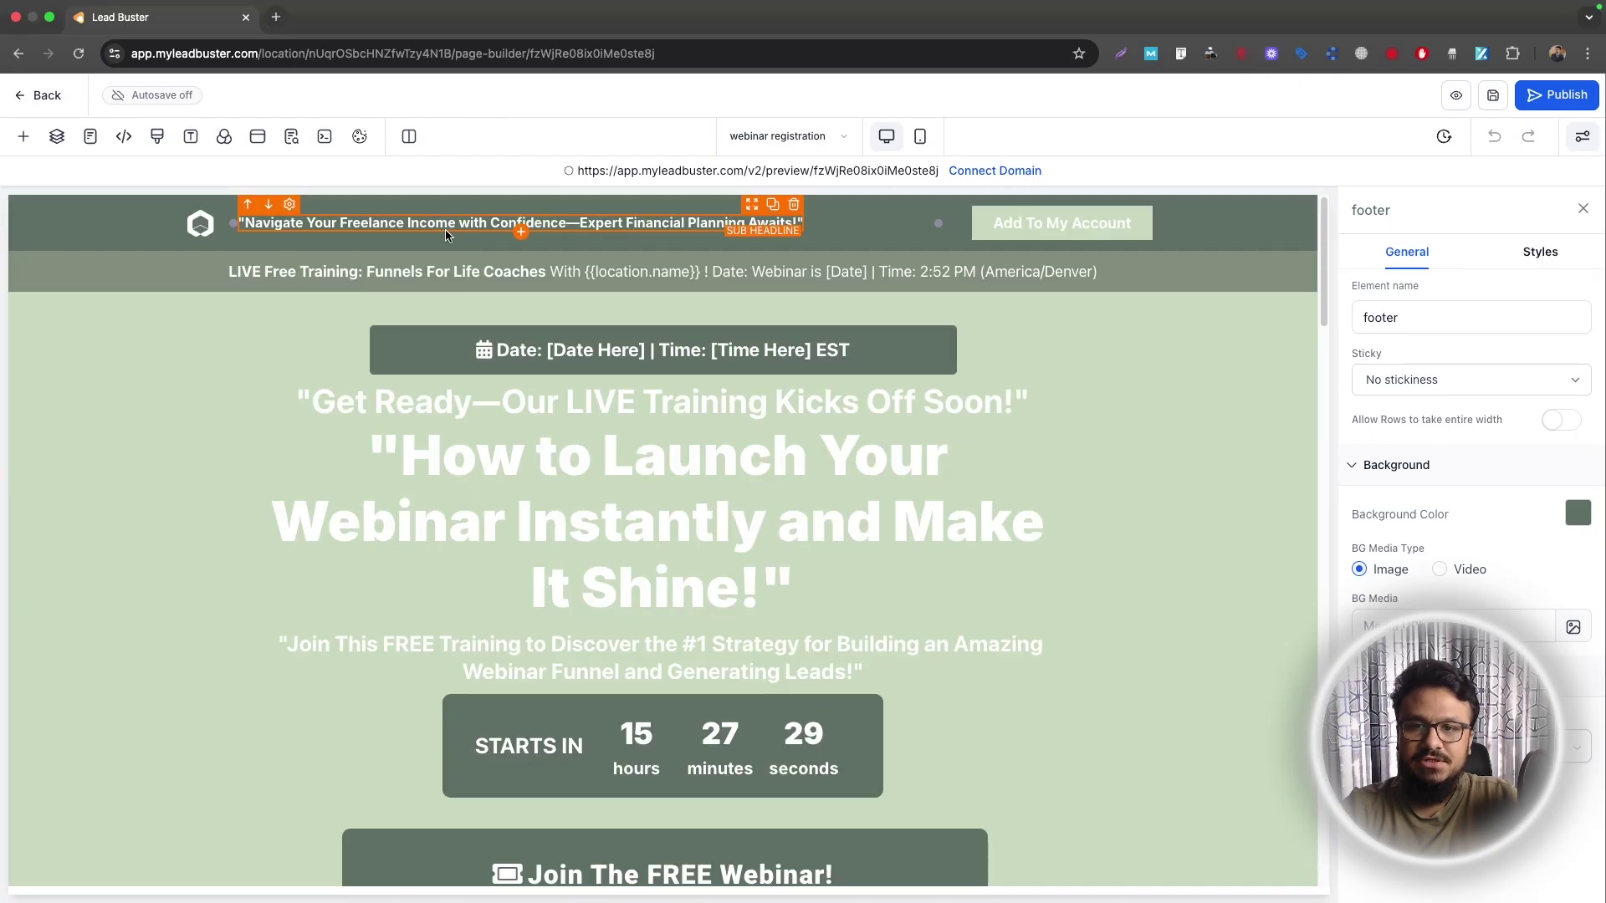
{"action": "scroll", "coordinate": [660, 487], "scroll_direction": "down", "scroll_amount": 15}
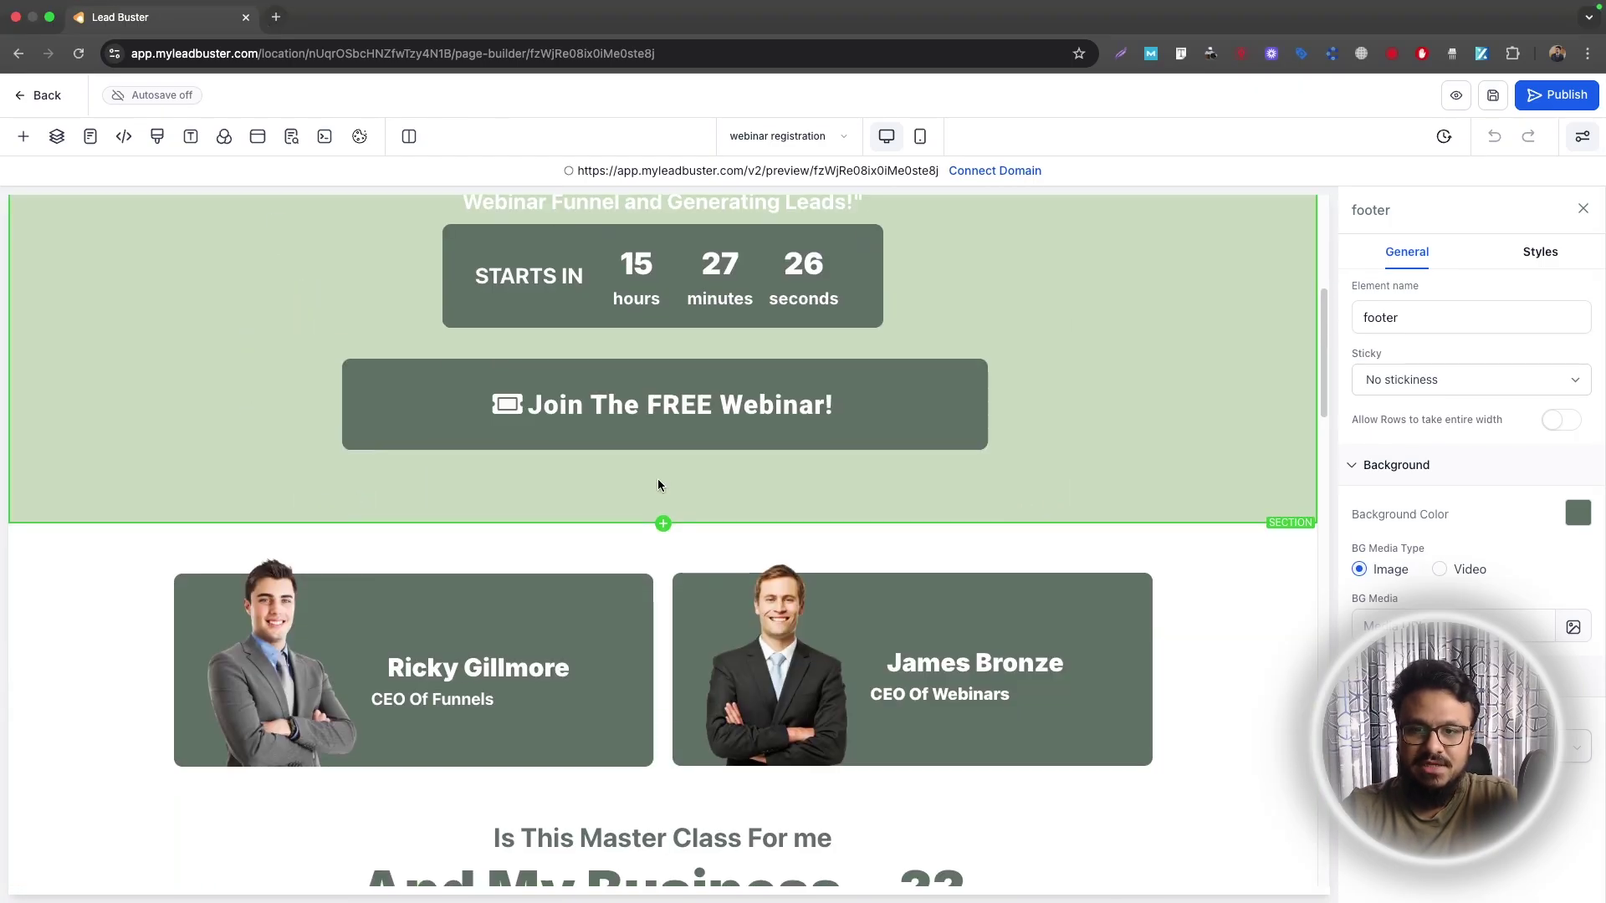
{"action": "scroll", "coordinate": [502, 495], "scroll_direction": "down", "scroll_amount": 10}
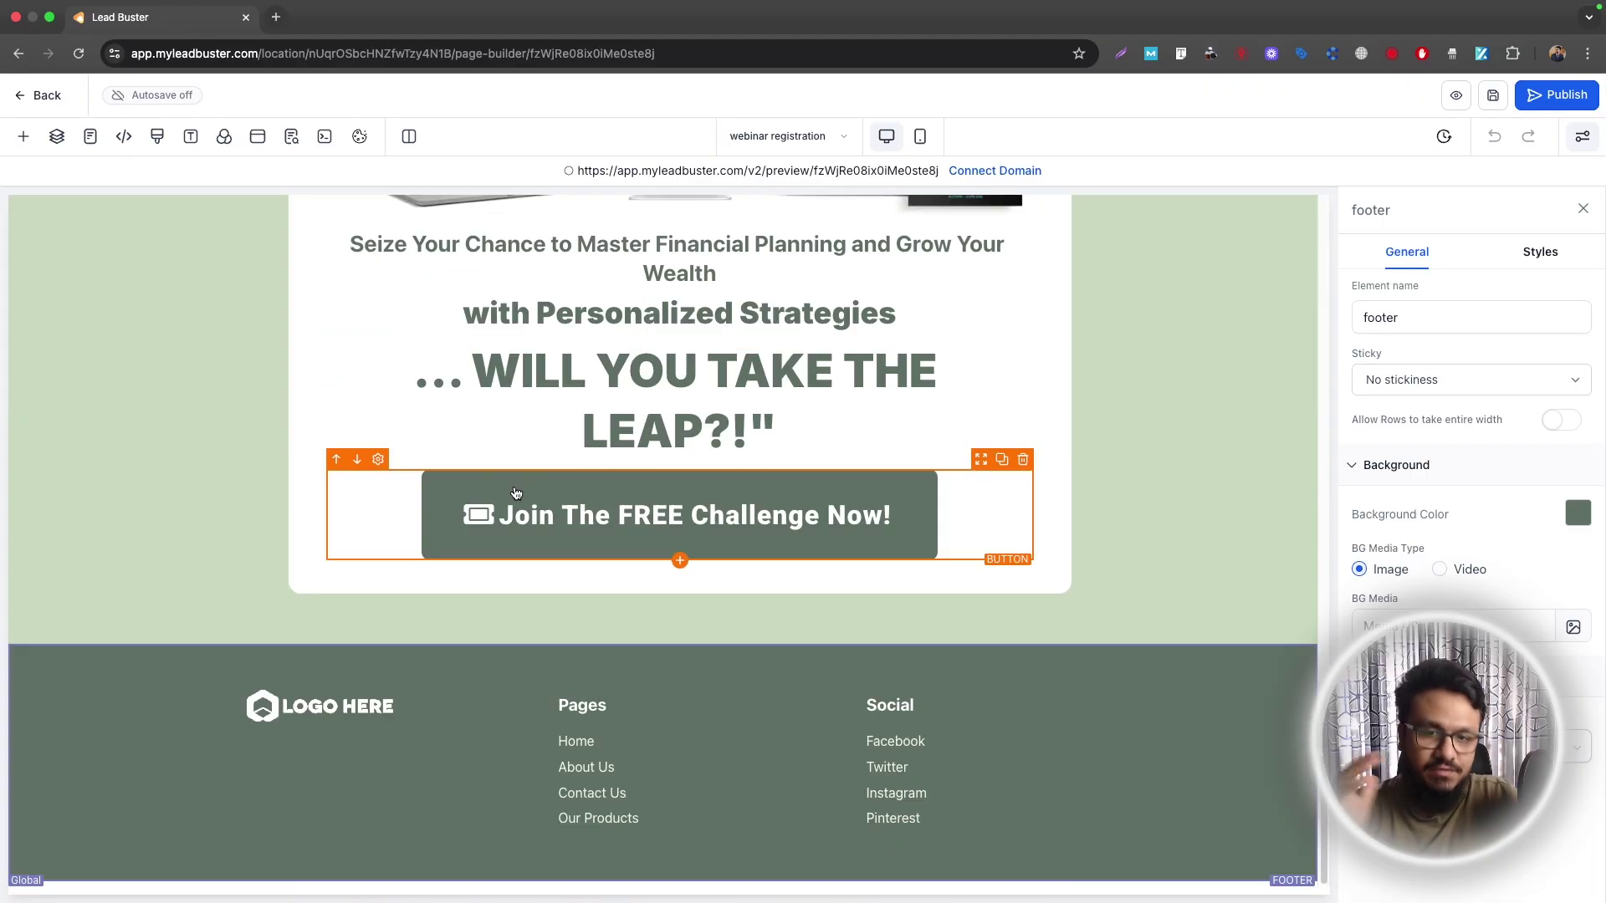
{"action": "scroll", "coordinate": [514, 507], "scroll_direction": "up", "scroll_amount": 20}
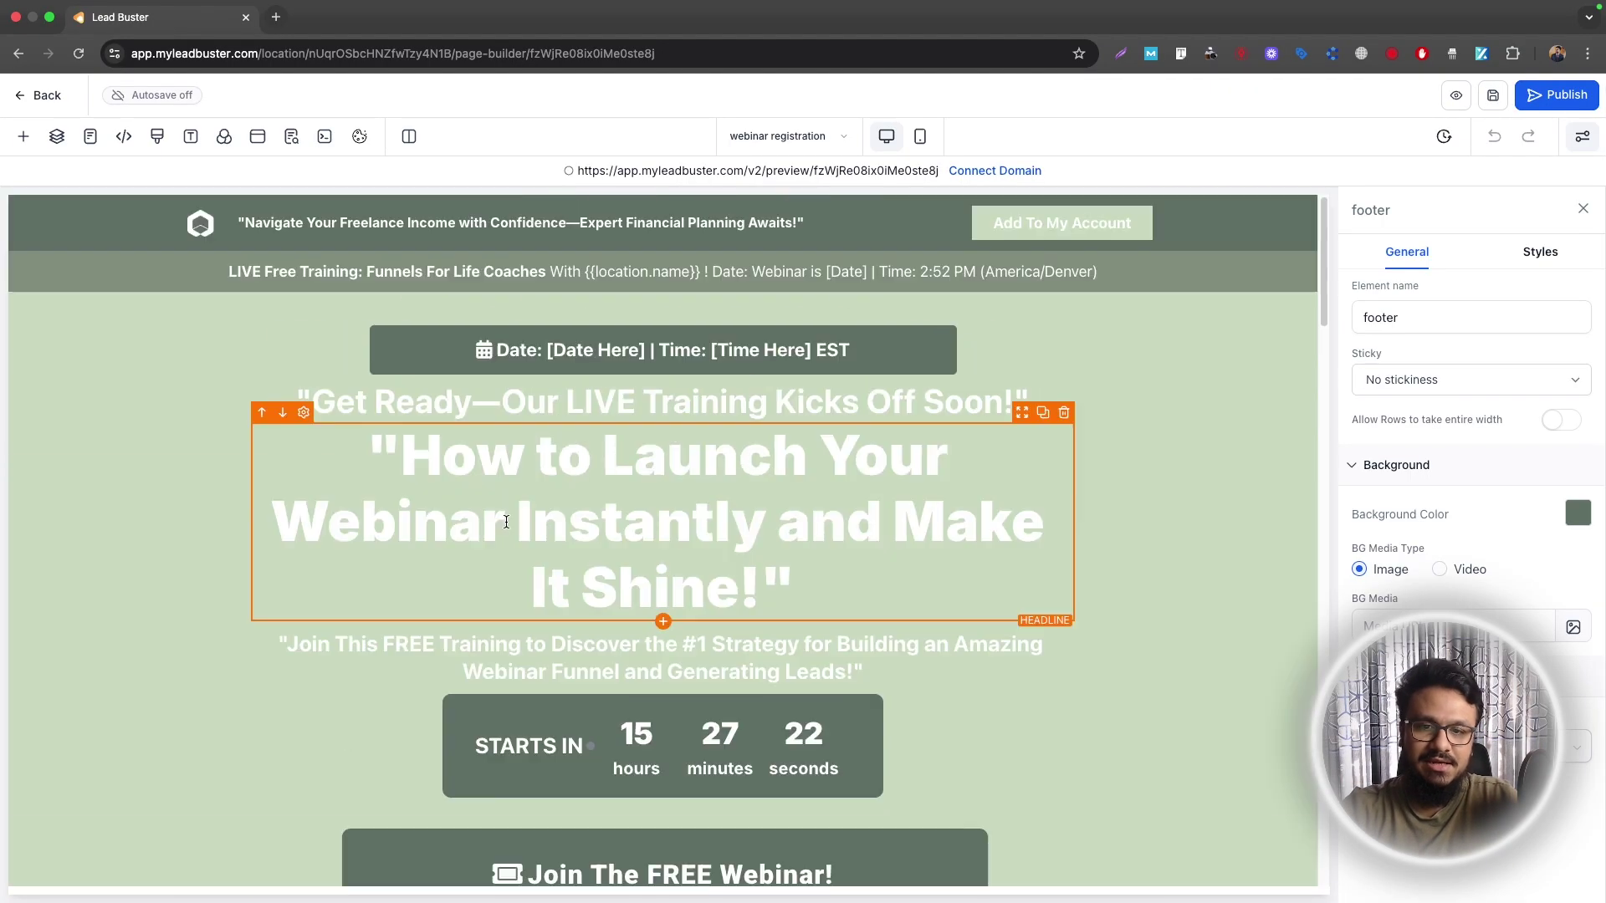
{"action": "left_click", "coordinate": [33, 139]}
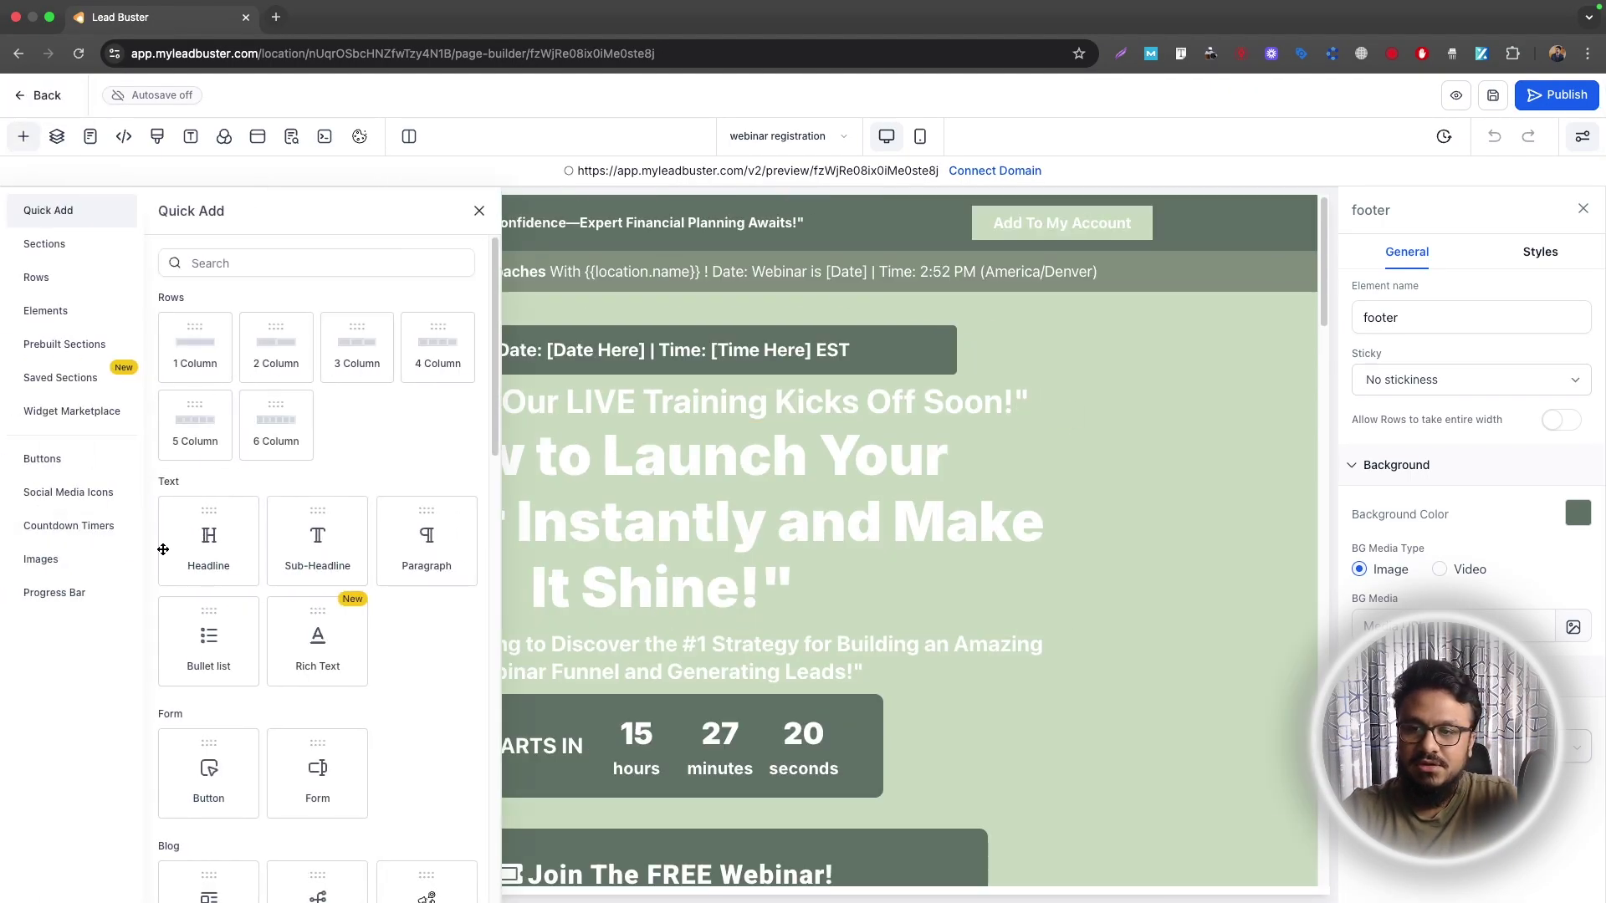
{"action": "left_click", "coordinate": [50, 345]}
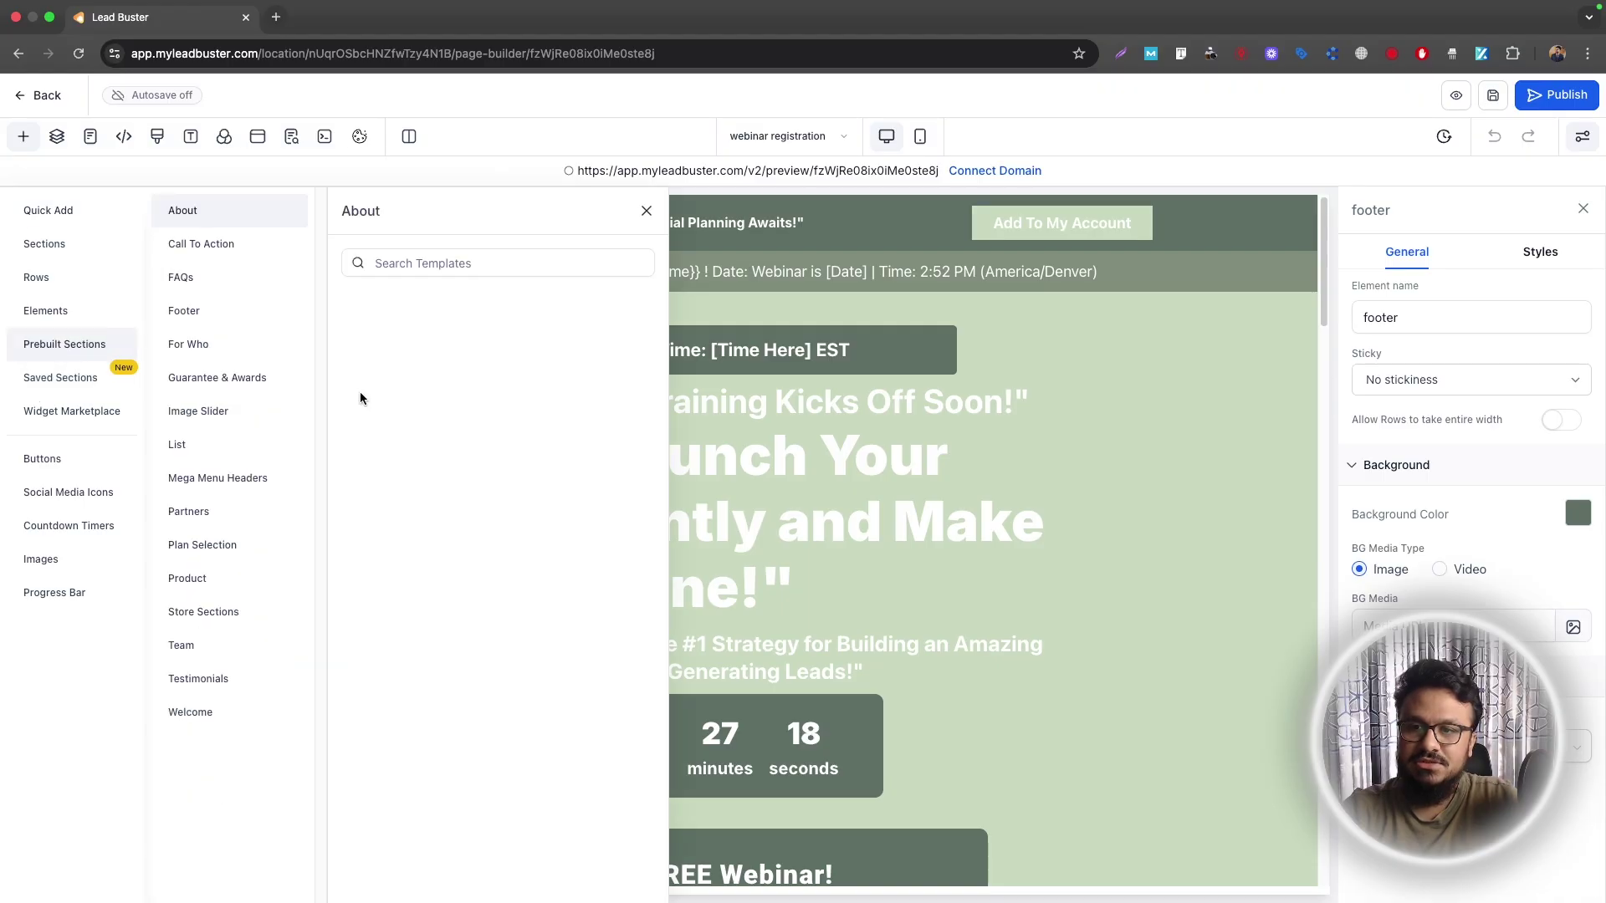
{"action": "left_click", "coordinate": [209, 245]}
{"action": "left_click", "coordinate": [210, 278]}
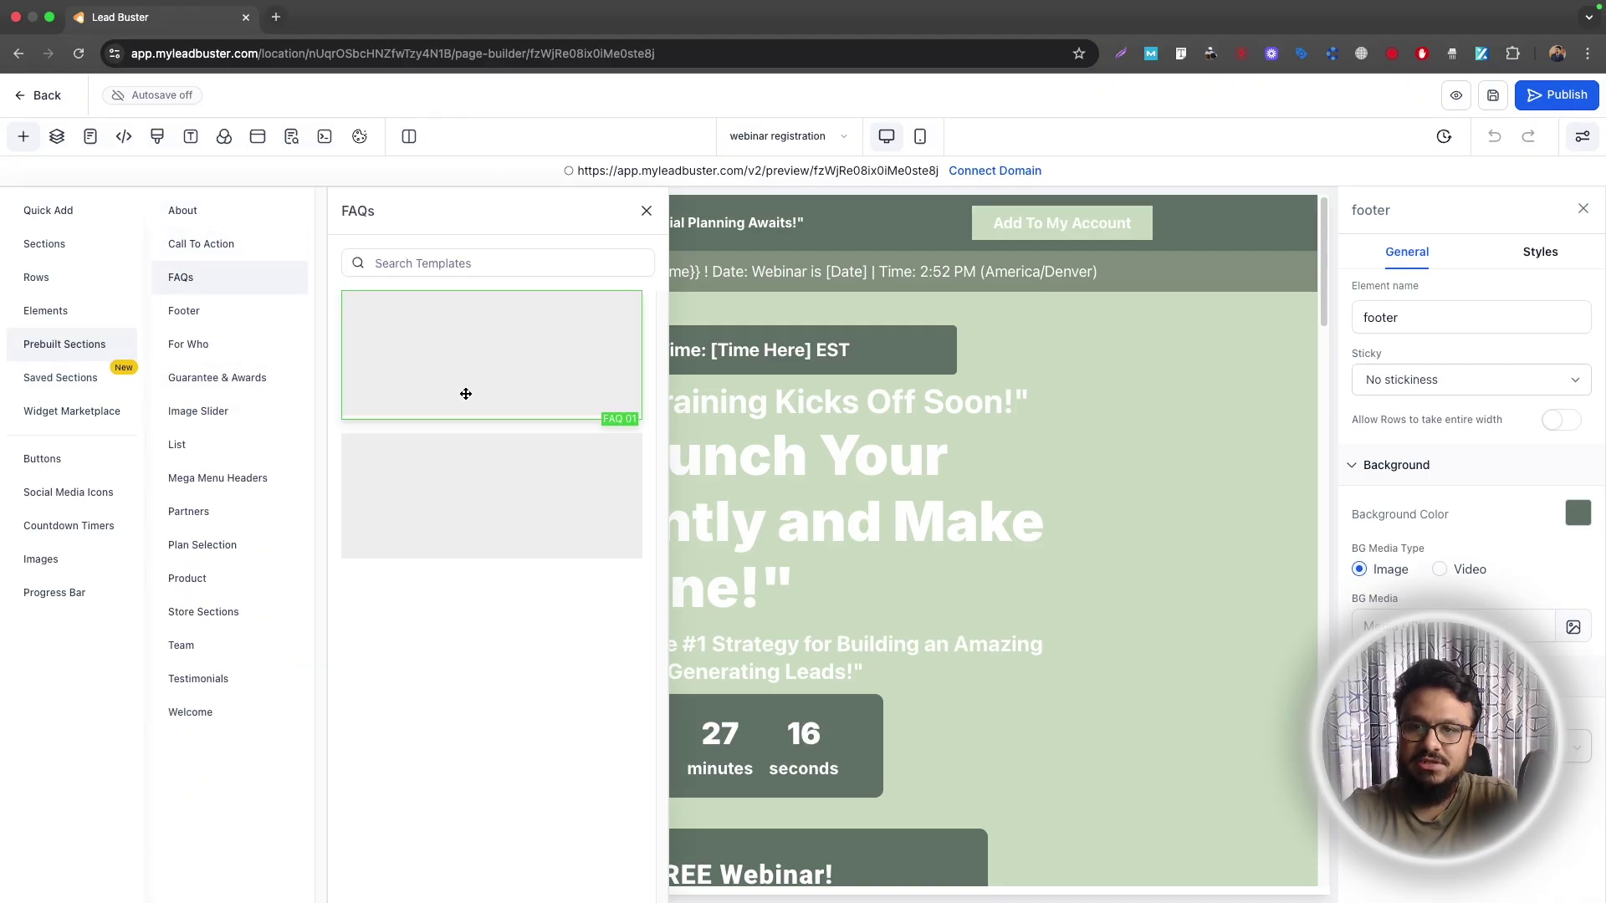
{"action": "left_click", "coordinate": [644, 211]}
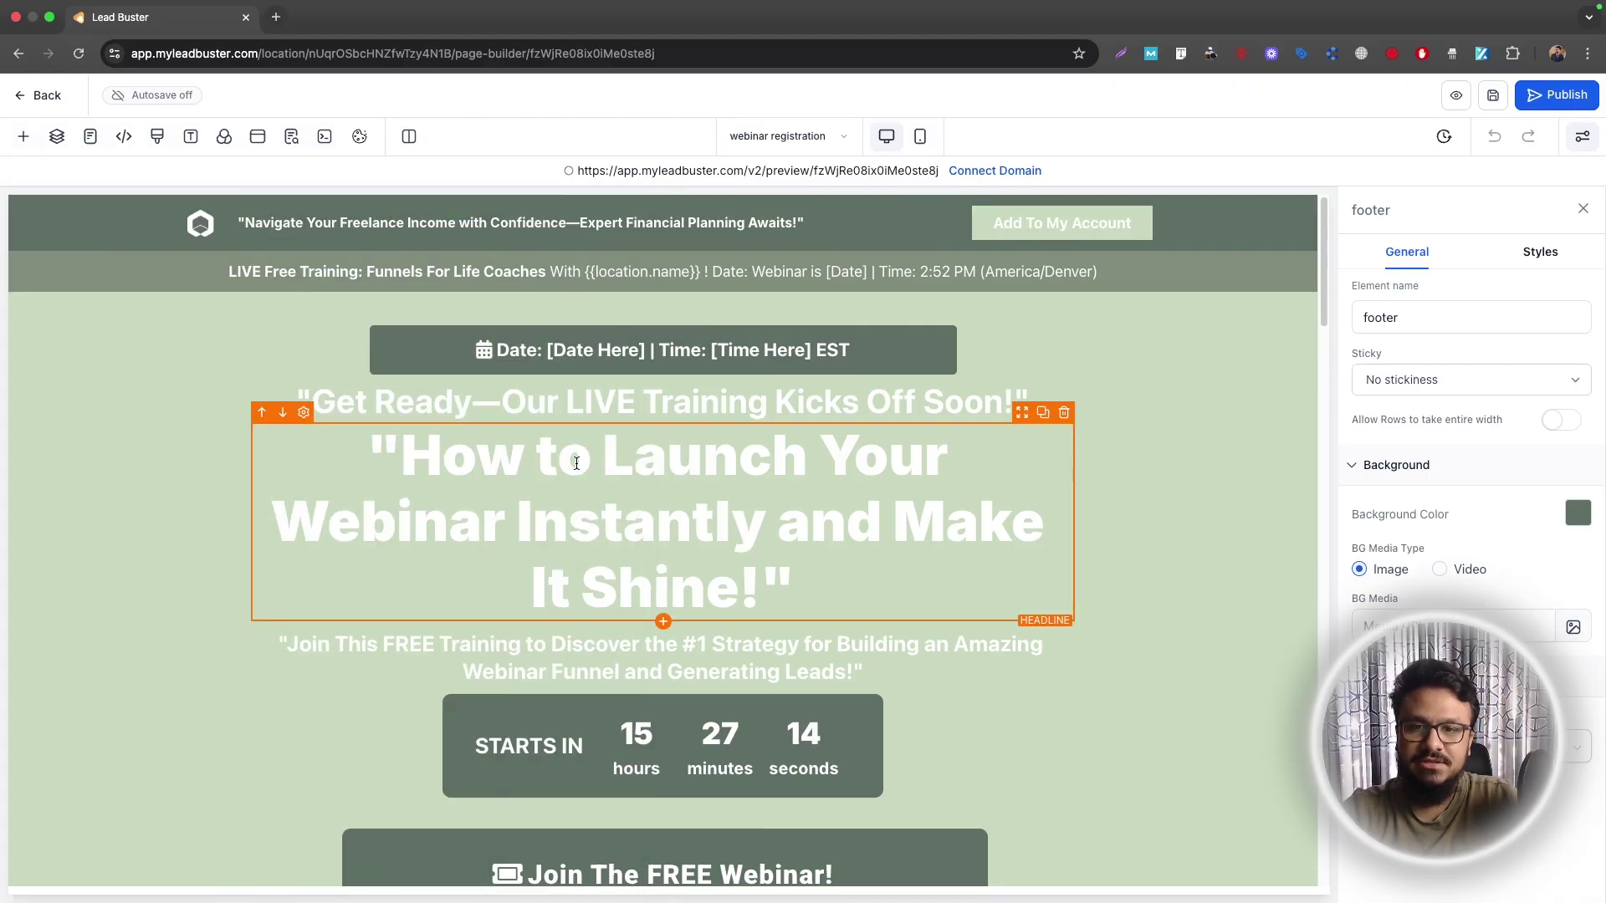
Step: Select the main headline, the Get Ready sub-headline and the hero section to look over the page
{"action": "left_click", "coordinate": [429, 504]}
{"action": "triple_click", "coordinate": [429, 505]}
{"action": "triple_click", "coordinate": [492, 409]}
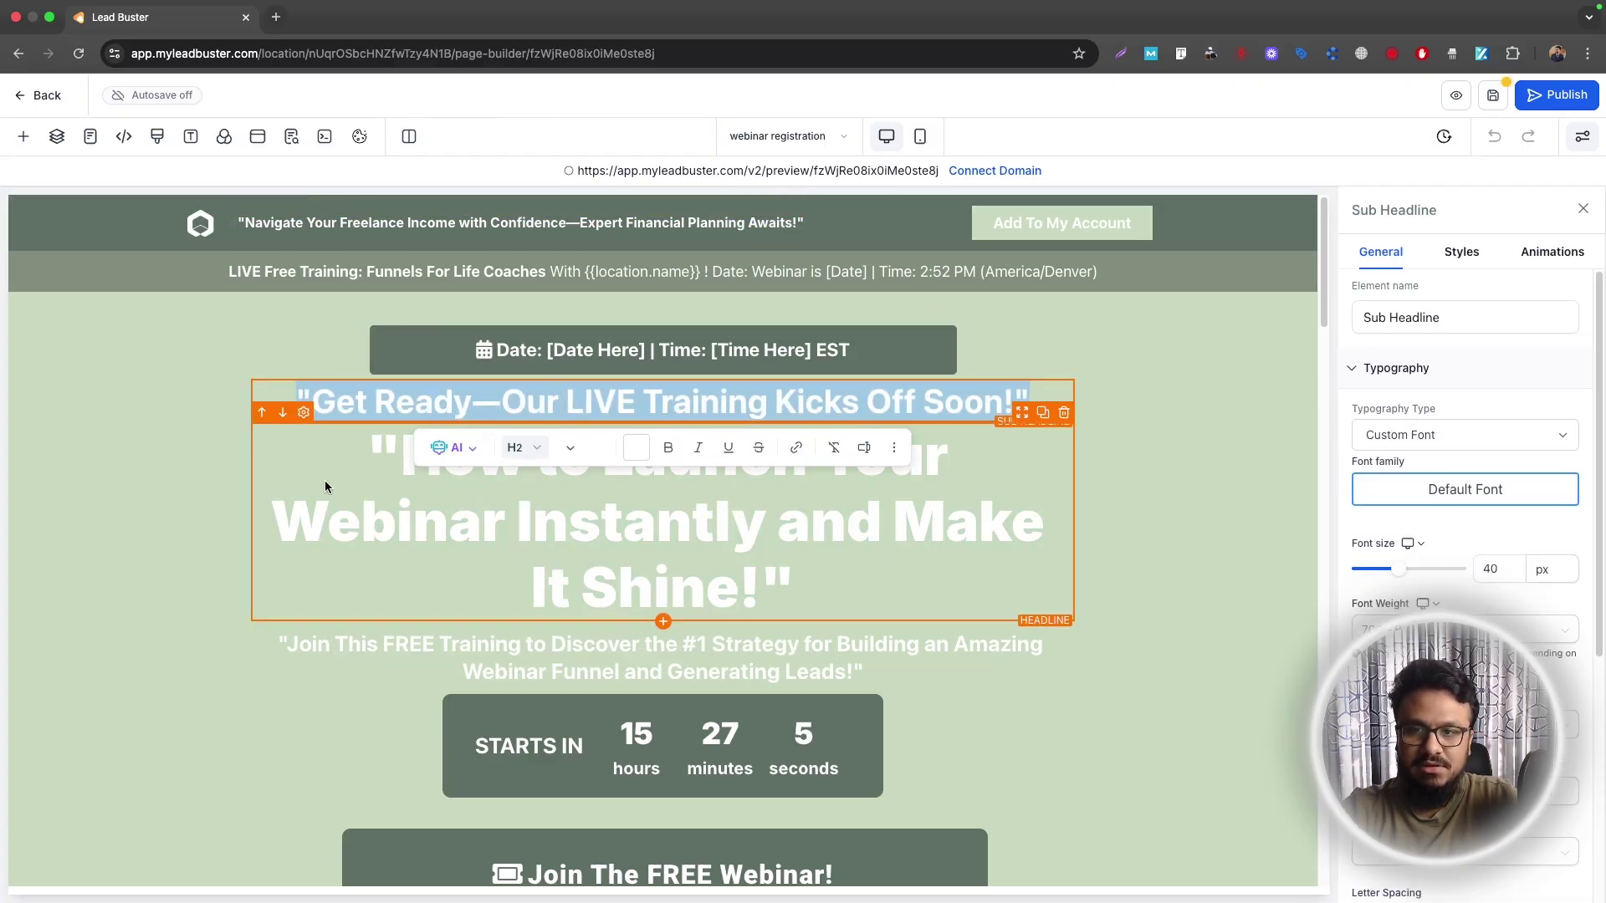
{"action": "left_click", "coordinate": [207, 604]}
{"action": "scroll", "coordinate": [207, 610], "scroll_direction": "down", "scroll_amount": 5}
{"action": "scroll", "coordinate": [518, 474], "scroll_direction": "up", "scroll_amount": 2}
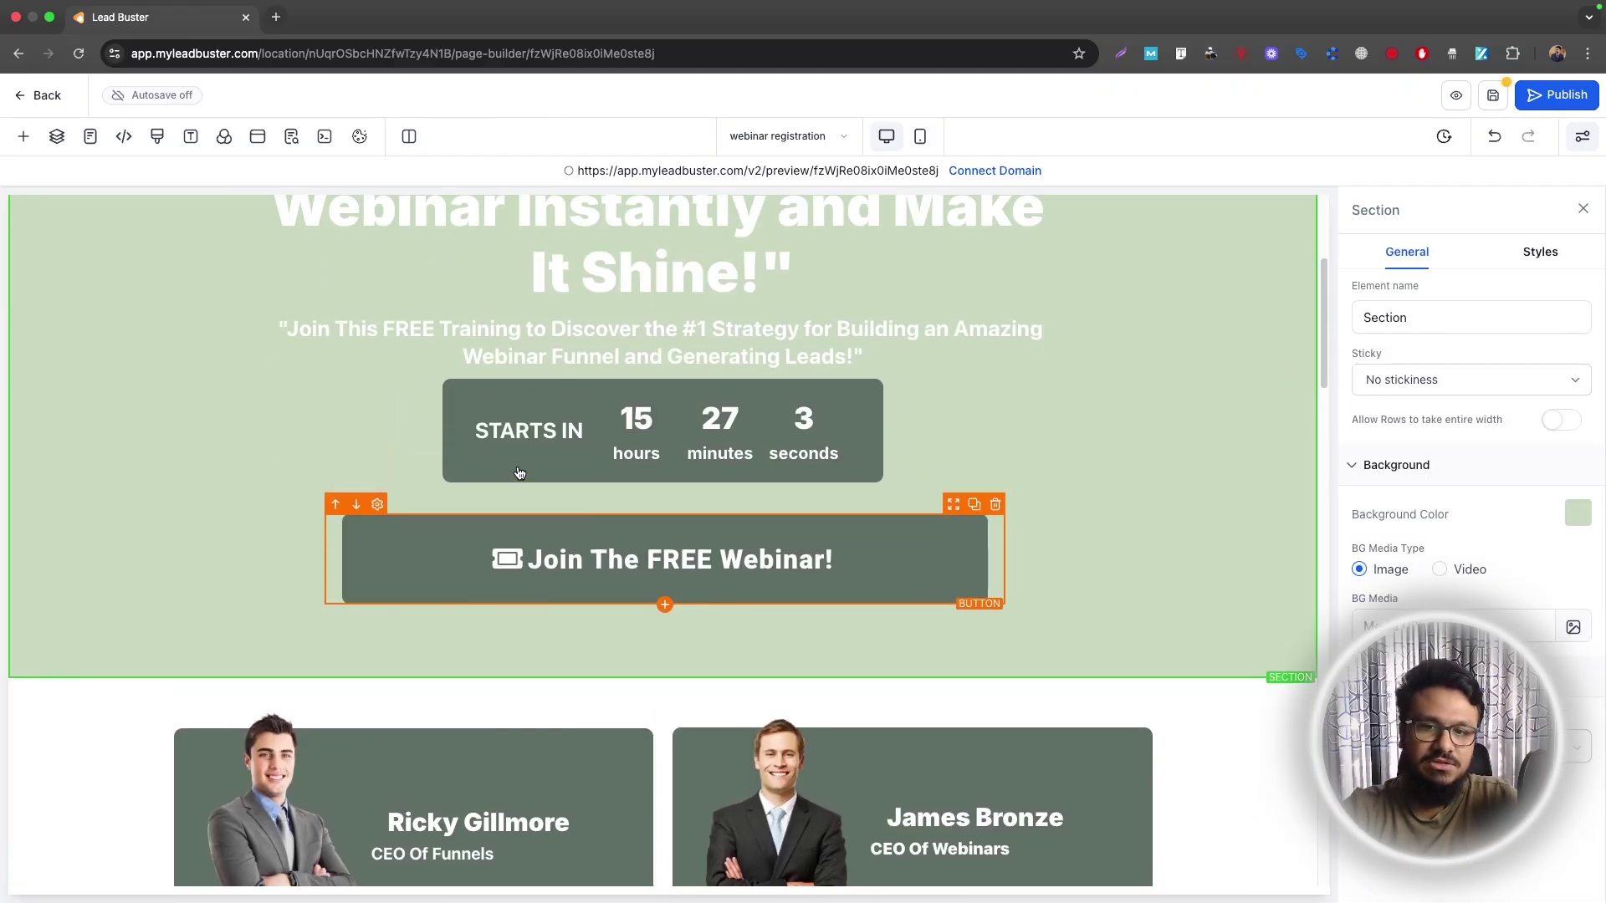
{"action": "scroll", "coordinate": [518, 473], "scroll_direction": "down", "scroll_amount": 2}
{"action": "scroll", "coordinate": [517, 471], "scroll_direction": "up", "scroll_amount": 4}
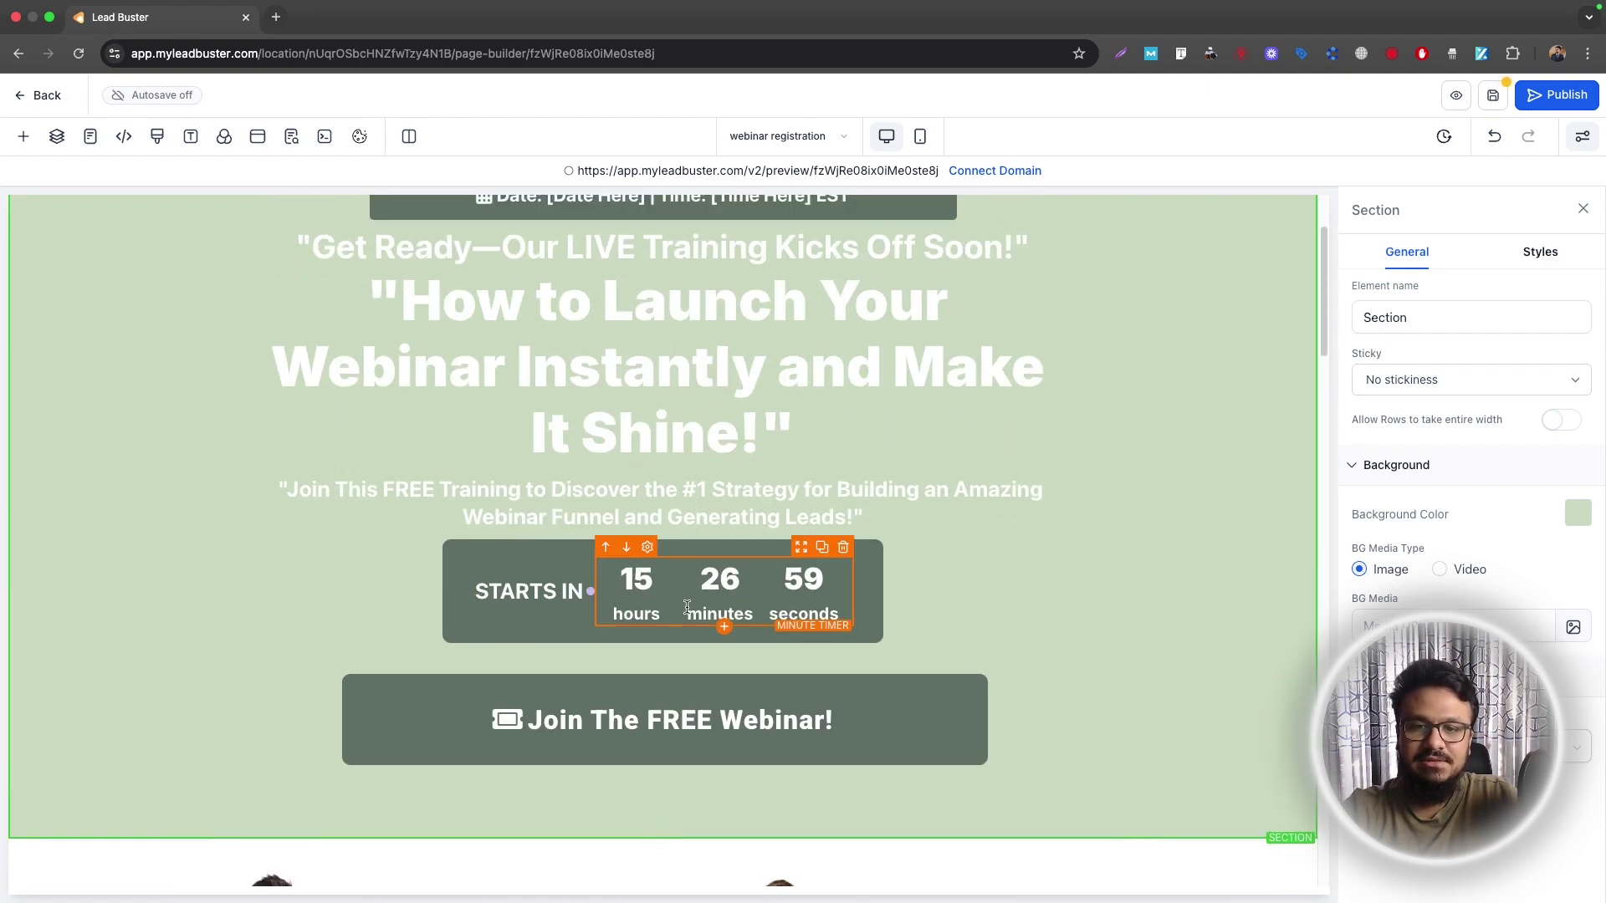
{"action": "scroll", "coordinate": [661, 586], "scroll_direction": "up", "scroll_amount": 2}
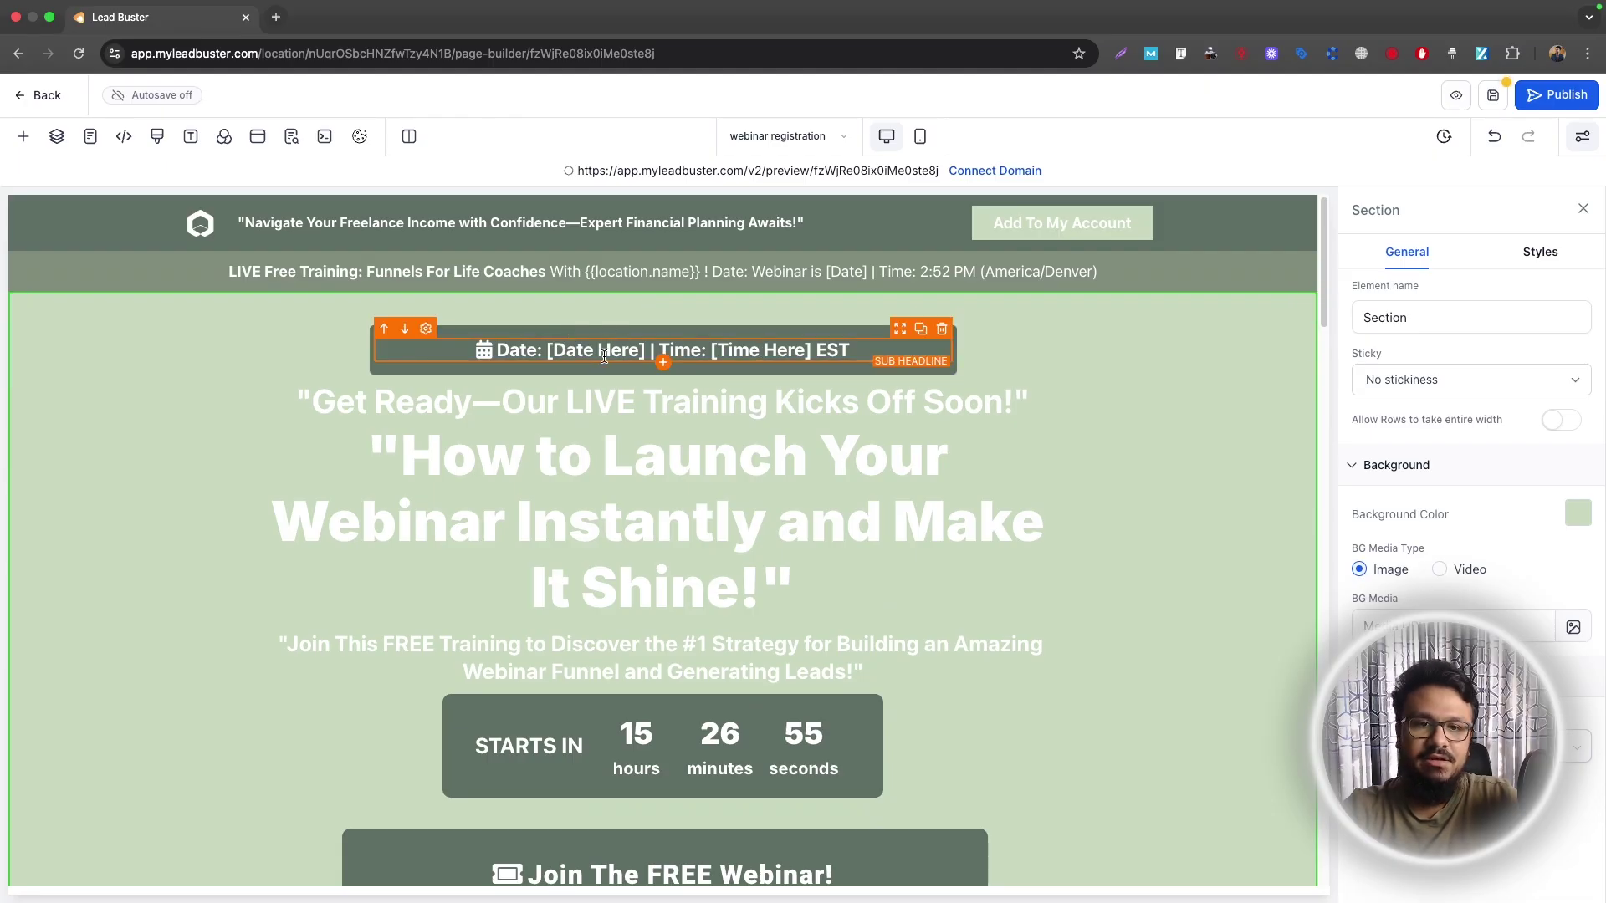
Step: Add '12 September' after the date placeholder and replace [Time Here] with '12 PM'
{"action": "left_click_drag", "start_coordinate": [547, 351], "coordinate": [653, 353]}
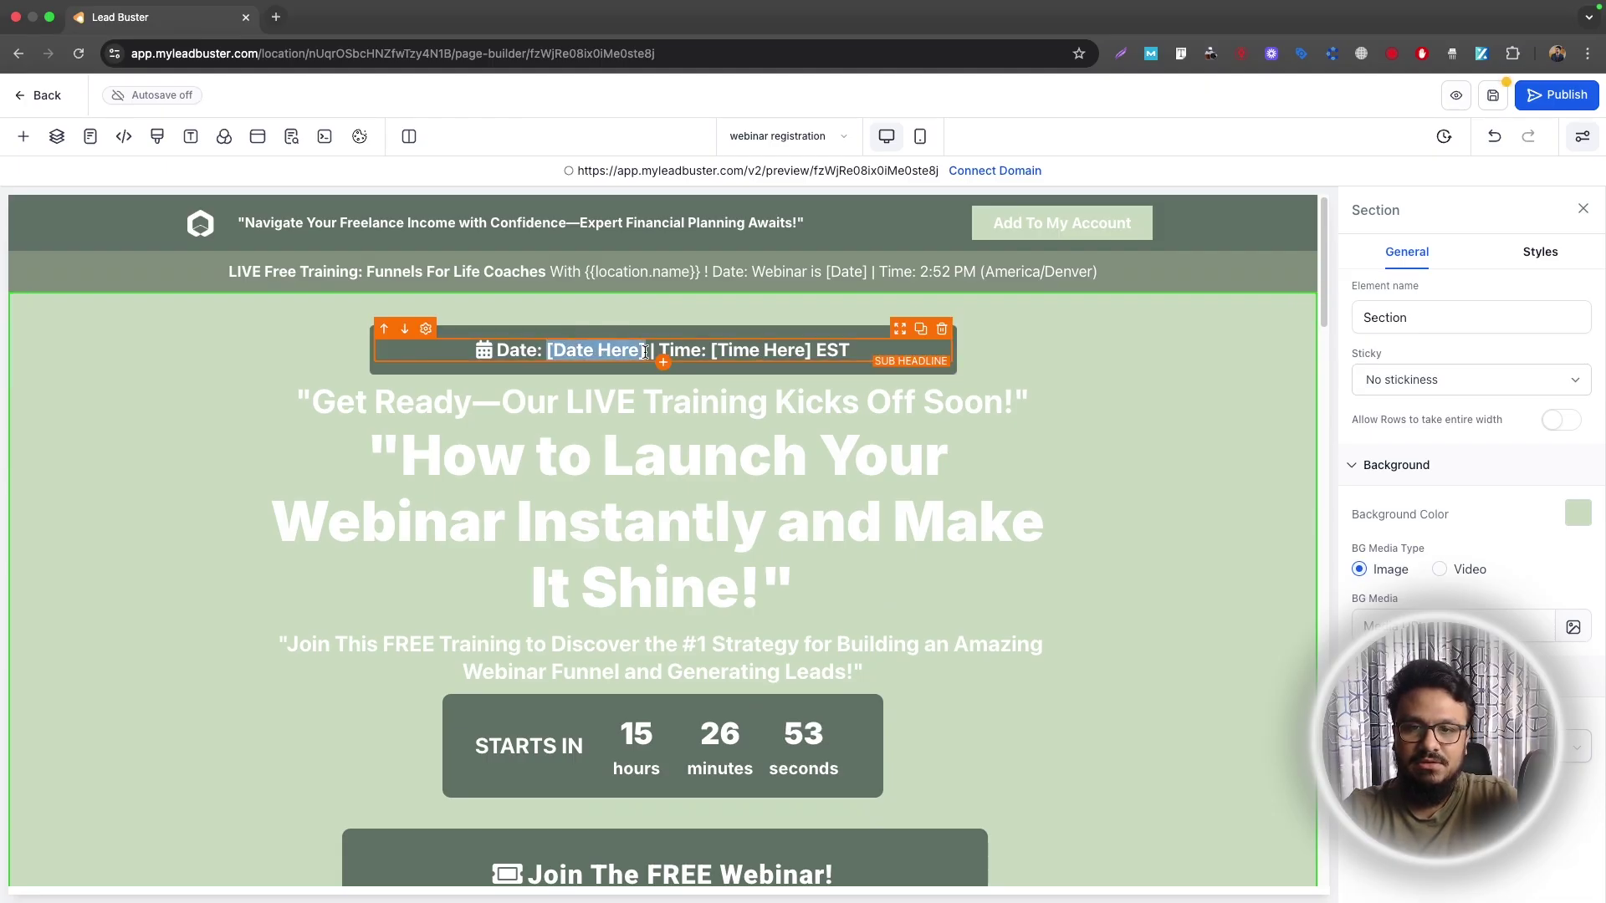
{"action": "left_click", "coordinate": [652, 353]}
{"action": "type", "text": "12 September"}
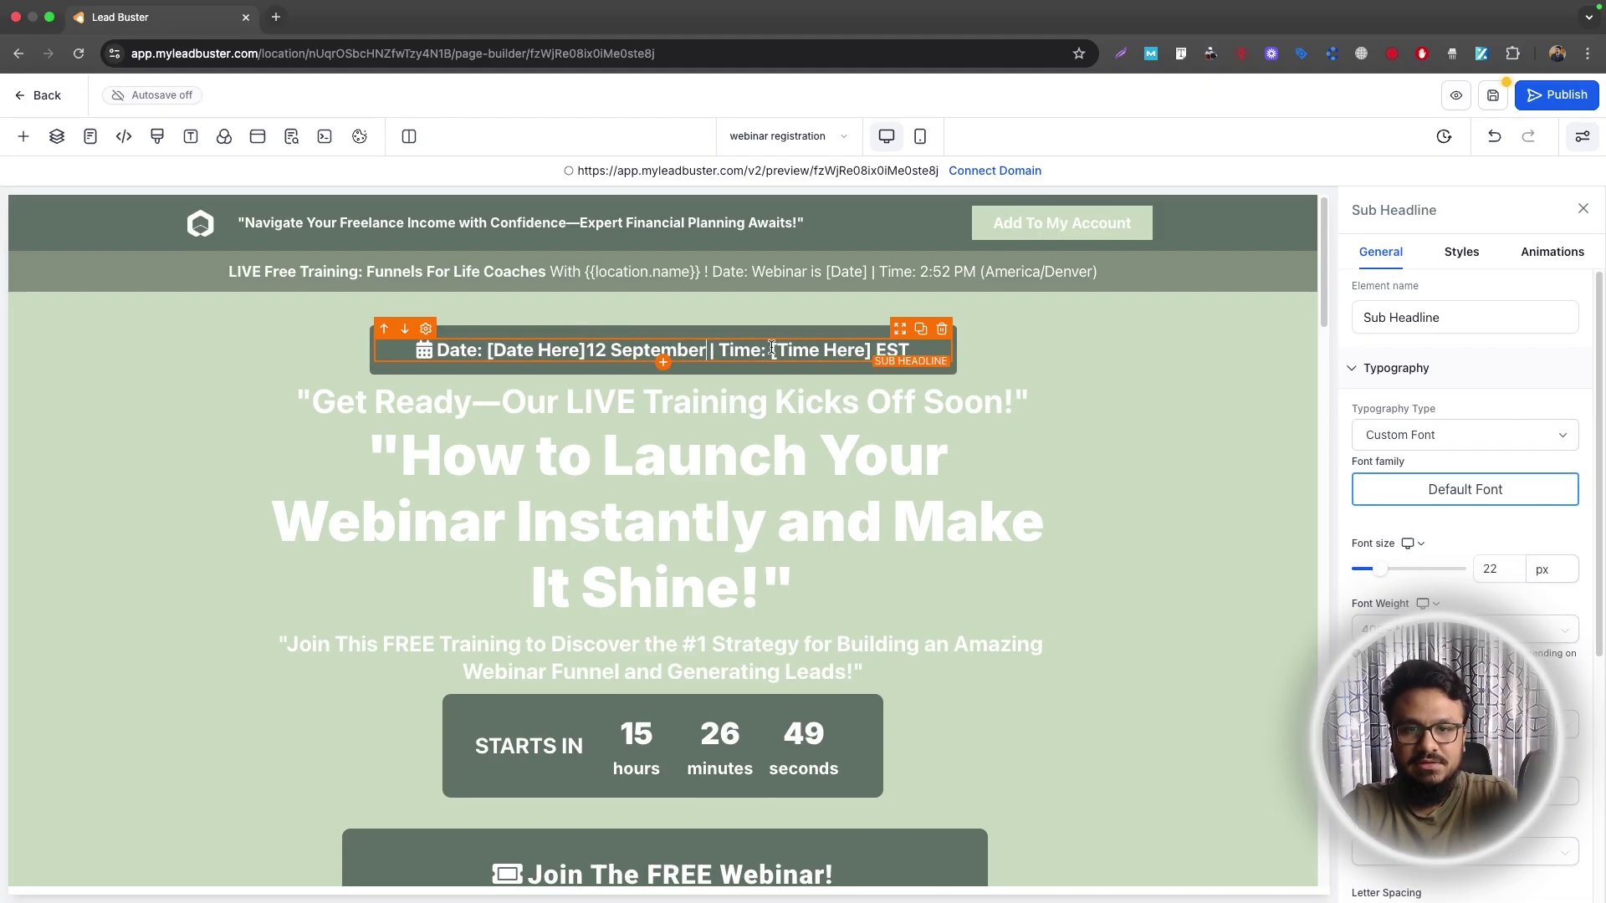
{"action": "left_click_drag", "start_coordinate": [768, 350], "coordinate": [880, 350]}
{"action": "type", "text": "12 PM"}
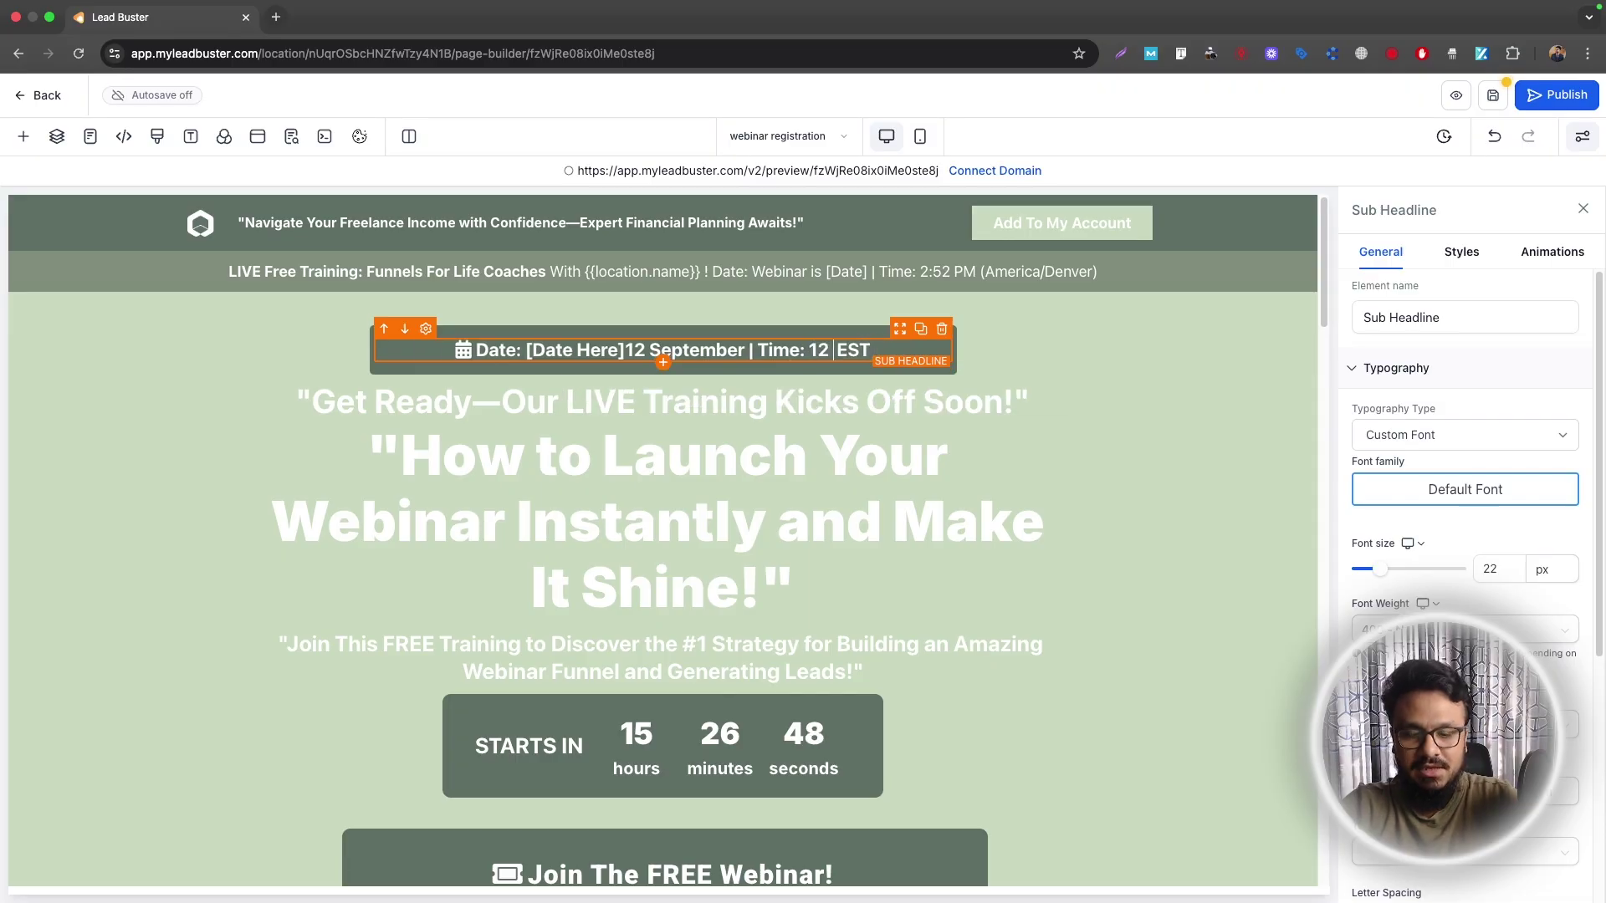
Step: Delete the minute timer and drop a Countdown element, found by searching 'count', into STARTS IN
{"action": "left_click", "coordinate": [701, 736]}
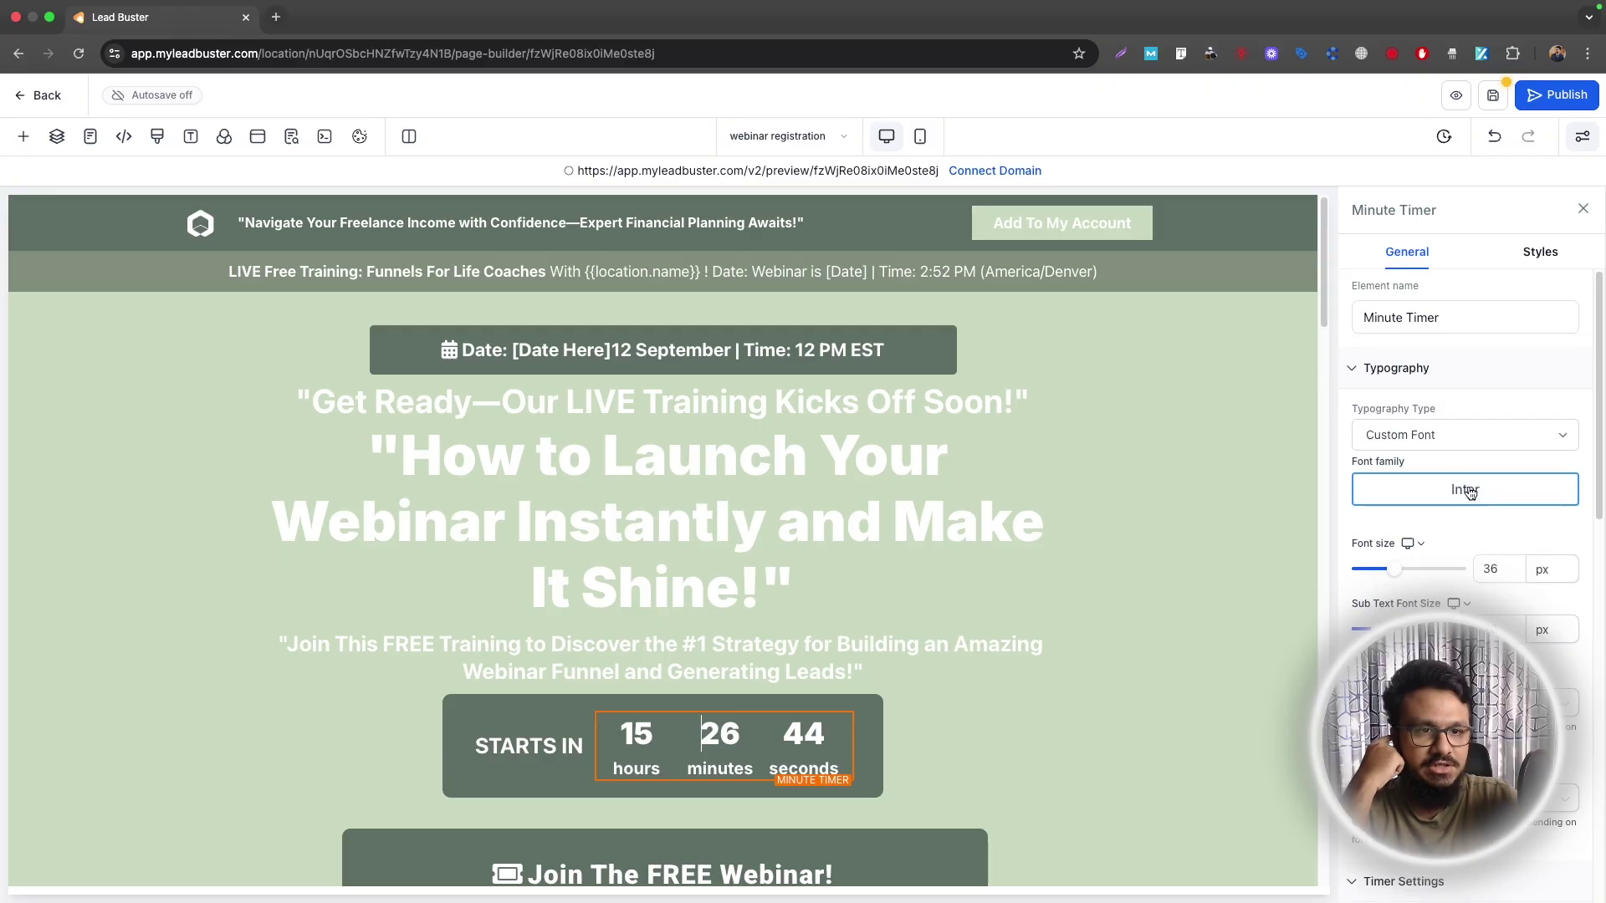
{"action": "scroll", "coordinate": [1431, 595], "scroll_direction": "down", "scroll_amount": 5}
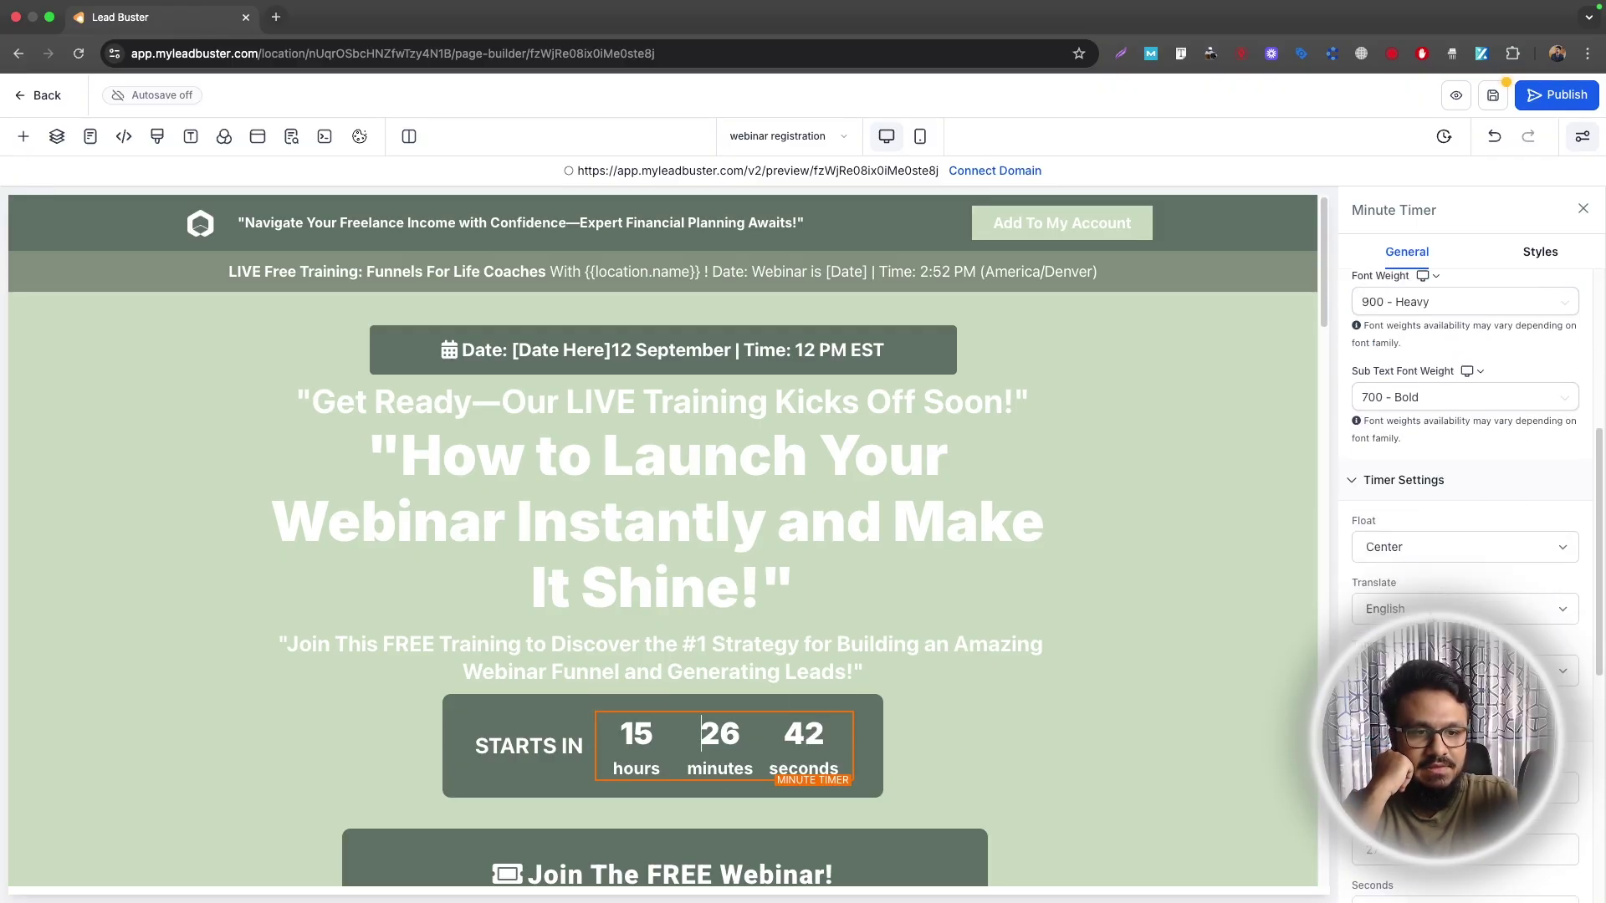
{"action": "scroll", "coordinate": [1431, 595], "scroll_direction": "down", "scroll_amount": 6}
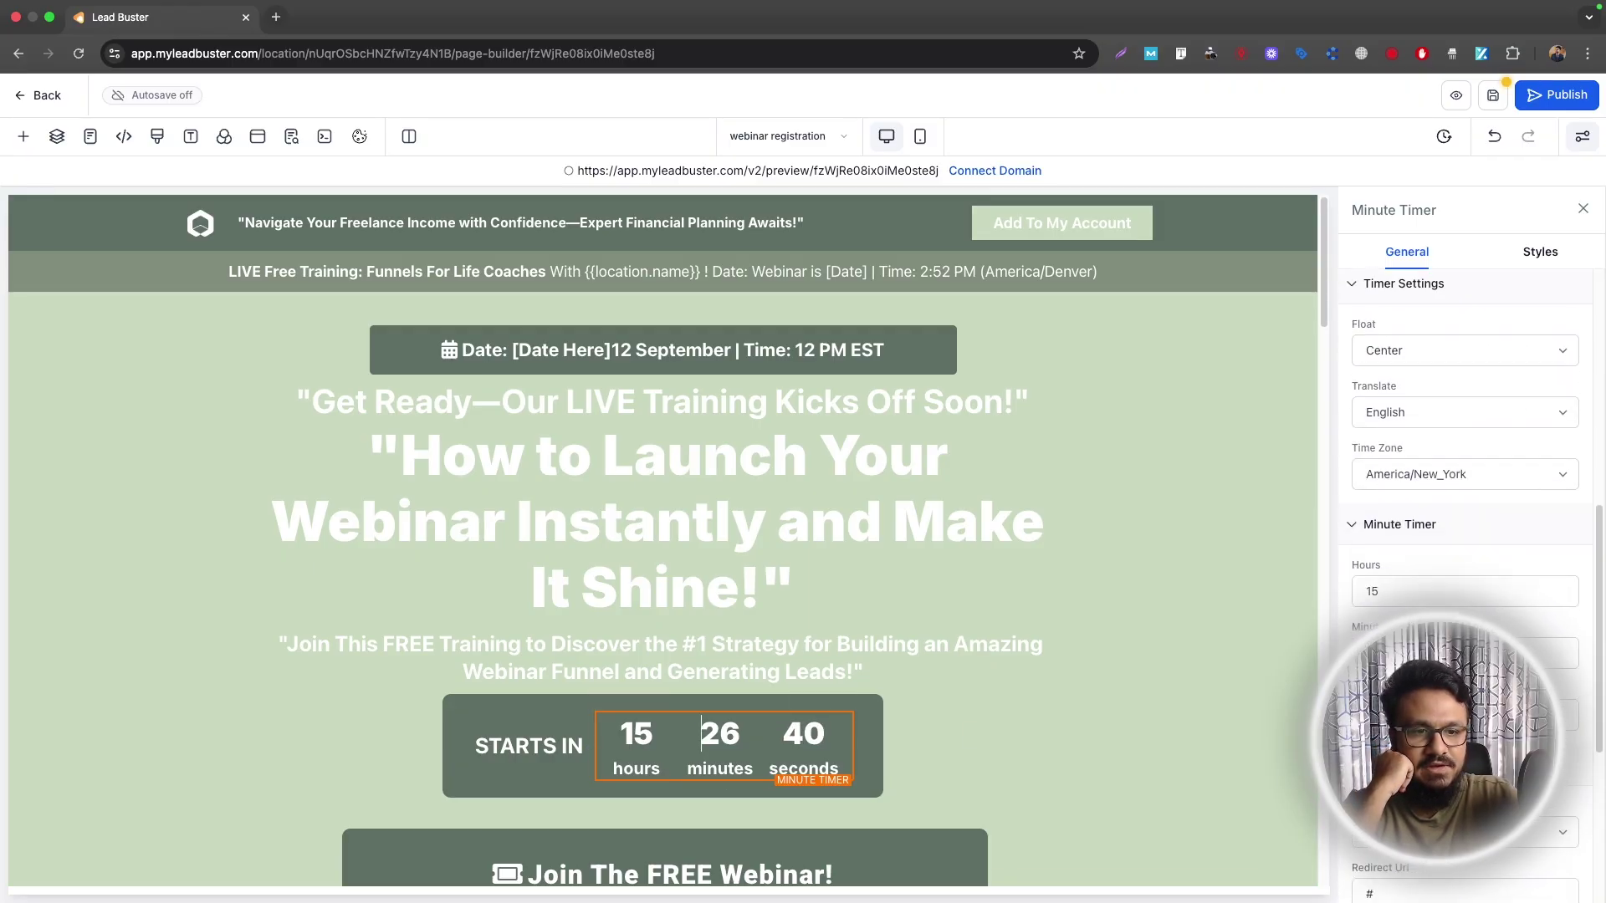
{"action": "scroll", "coordinate": [1464, 501], "scroll_direction": "up", "scroll_amount": 5}
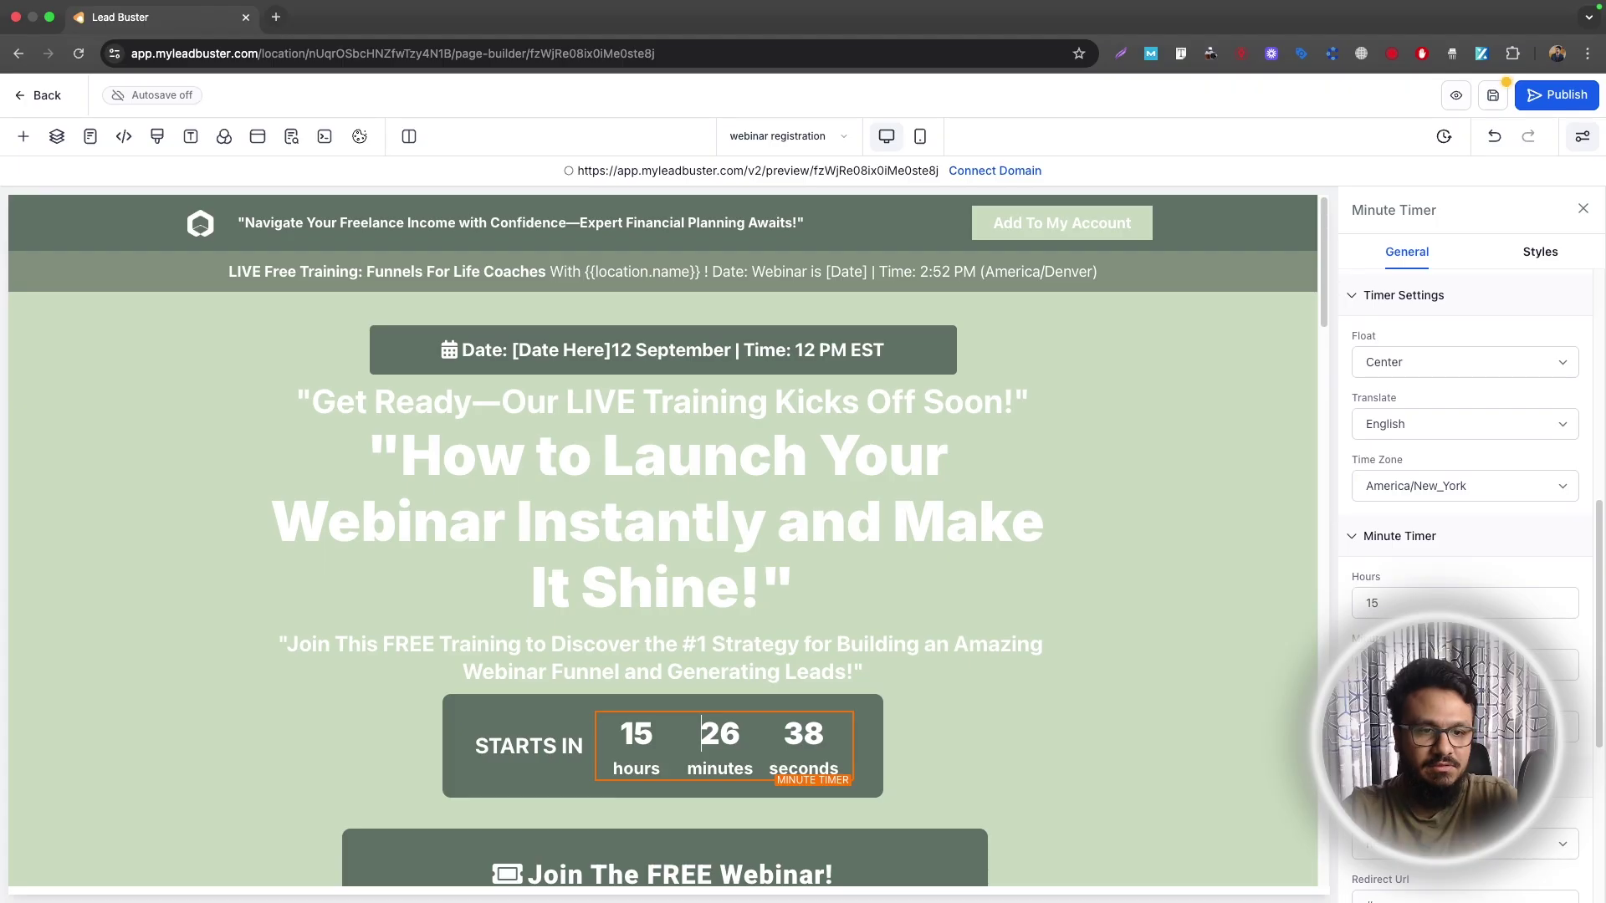
{"action": "left_click", "coordinate": [1374, 602]}
{"action": "left_click", "coordinate": [24, 136]}
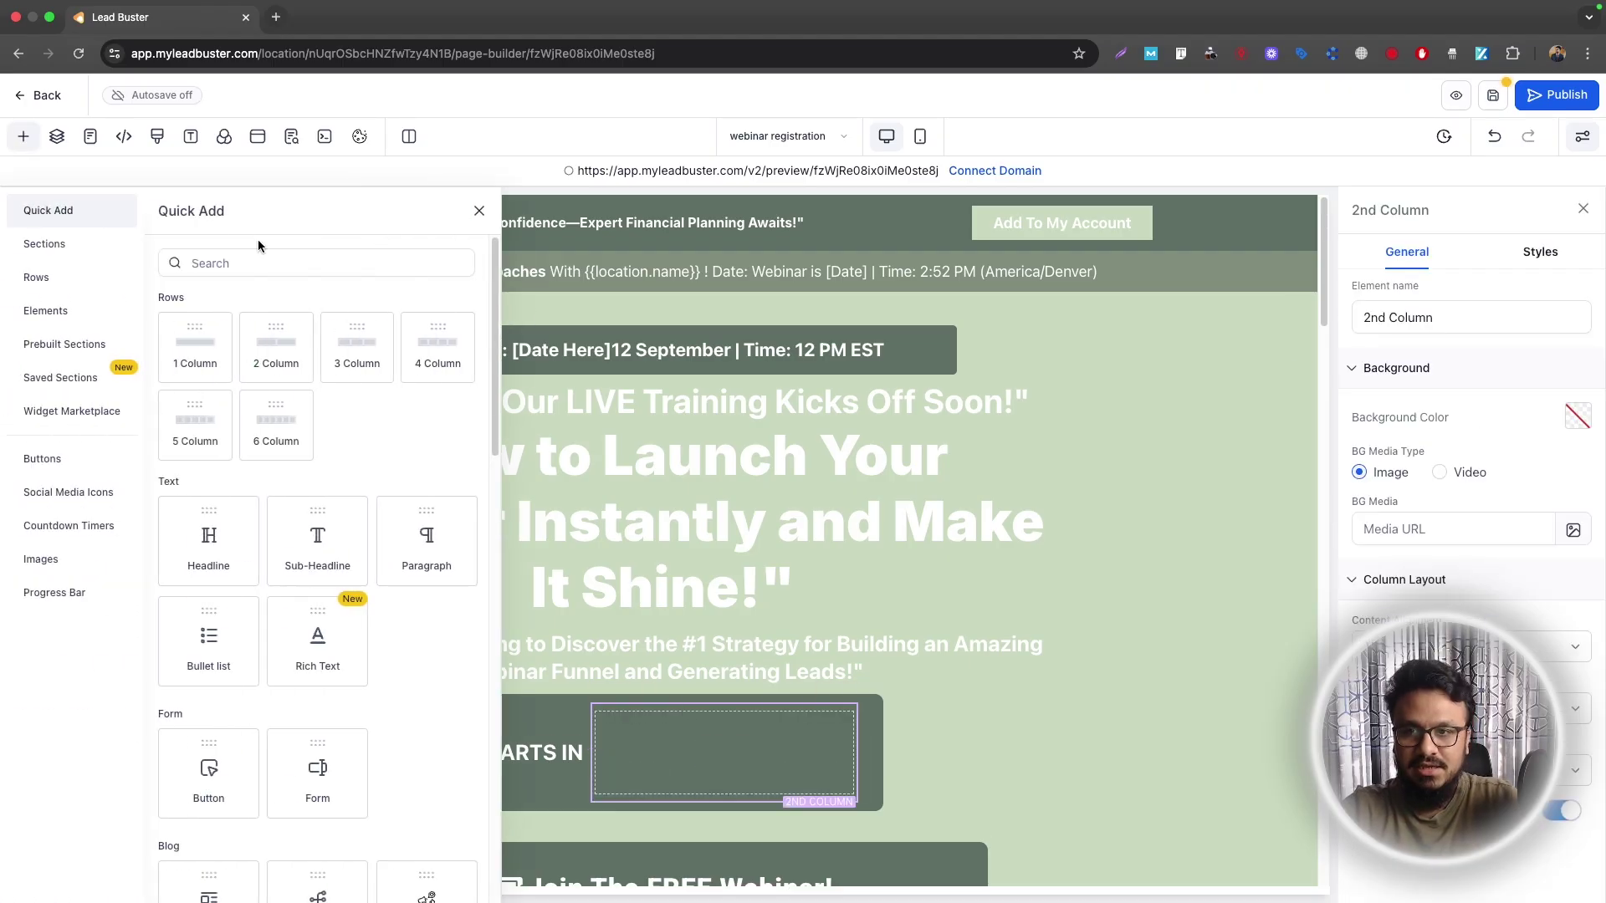
{"action": "left_click", "coordinate": [257, 261]}
{"action": "type", "text": "count"}
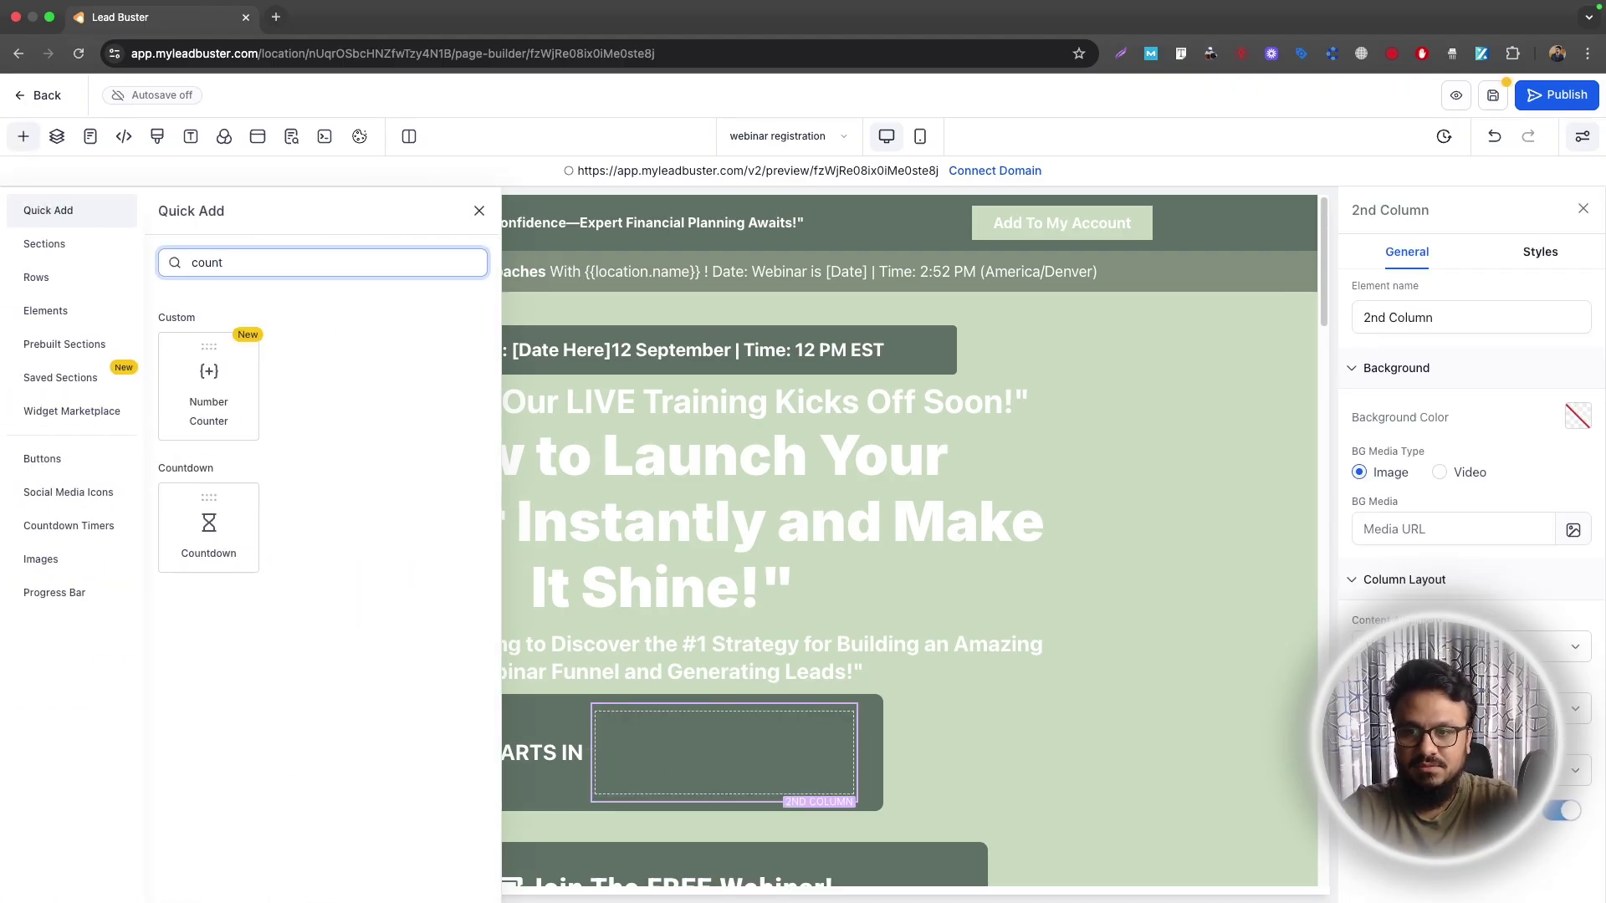
{"action": "left_click_drag", "start_coordinate": [199, 514], "coordinate": [652, 752]}
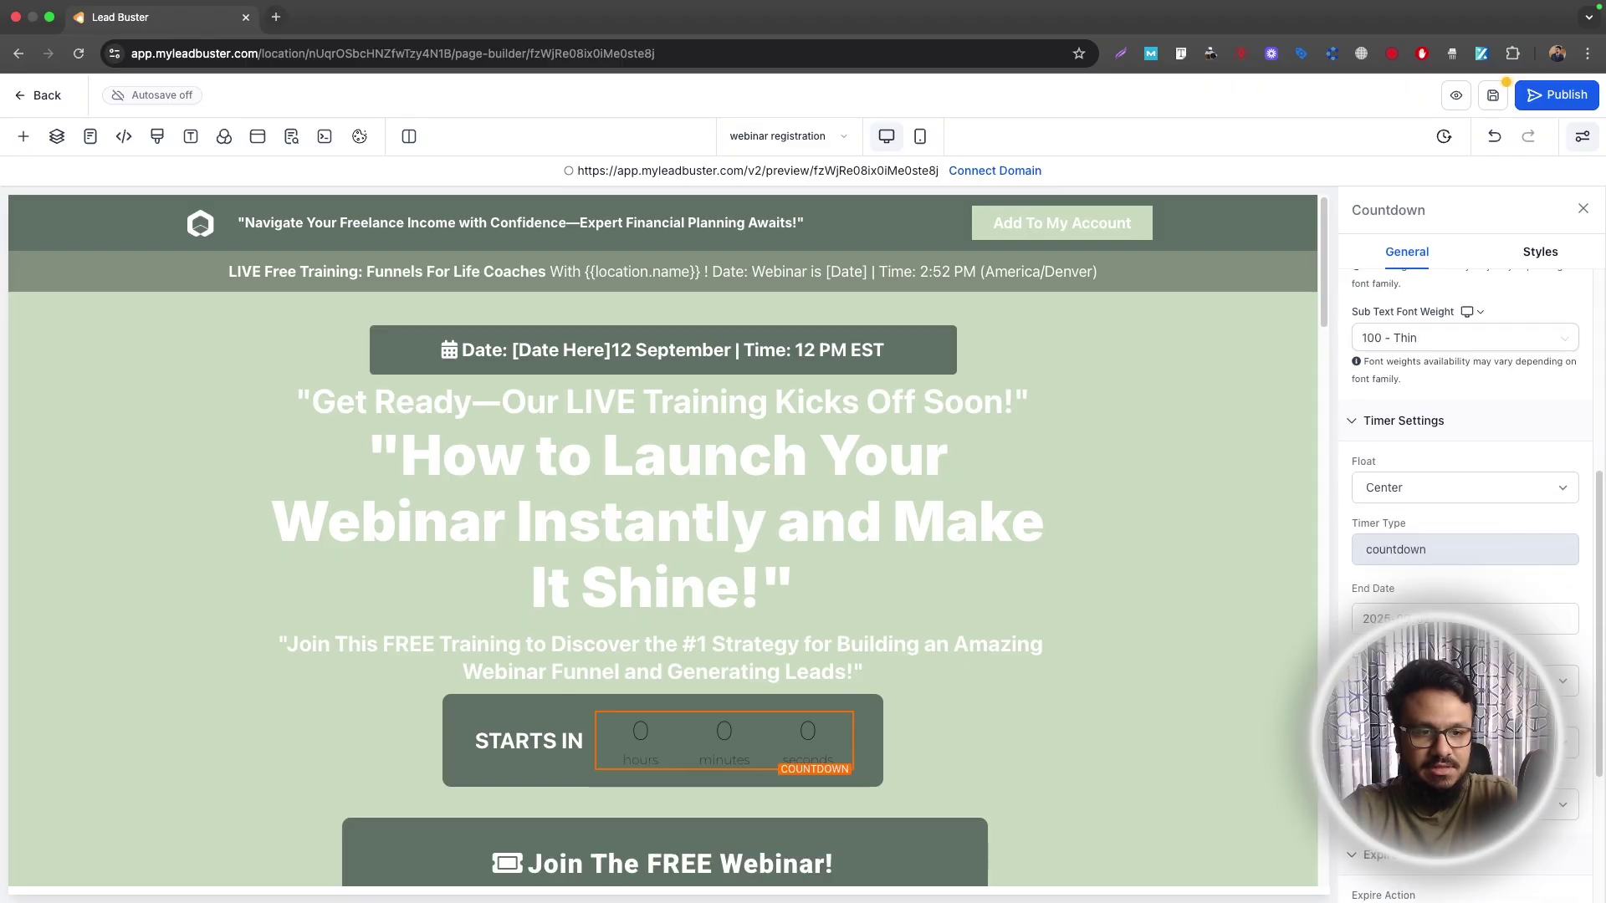
Step: Set the countdown to end on 2025-09-12 at 12 PM, keeping the New York time zone
{"action": "left_click", "coordinate": [1463, 619]}
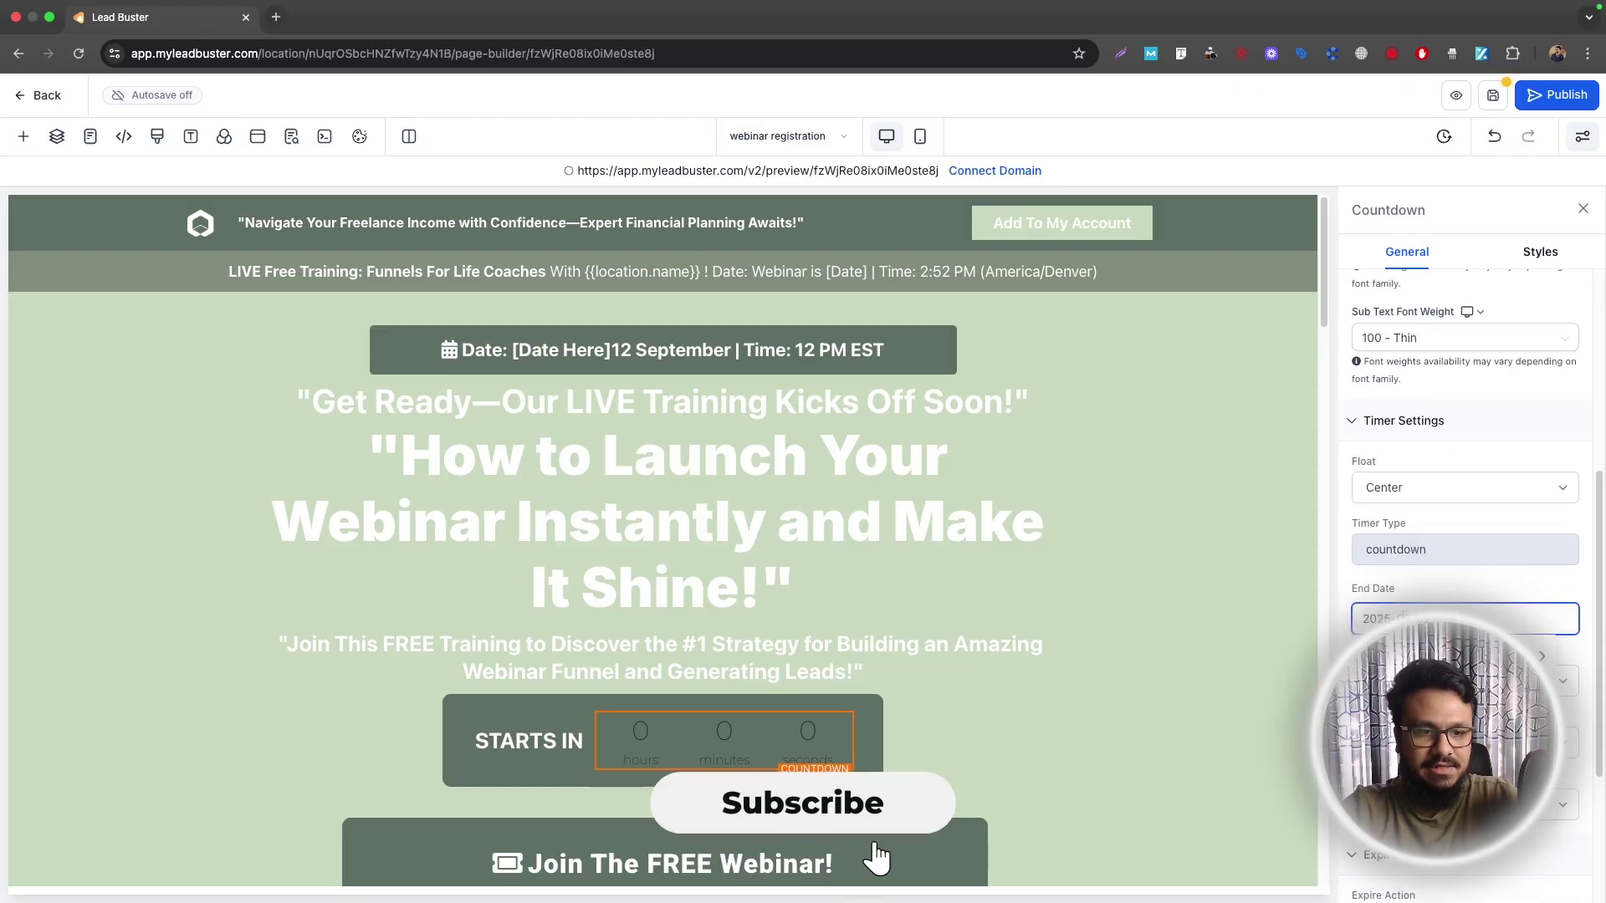
{"action": "left_click", "coordinate": [1463, 752]}
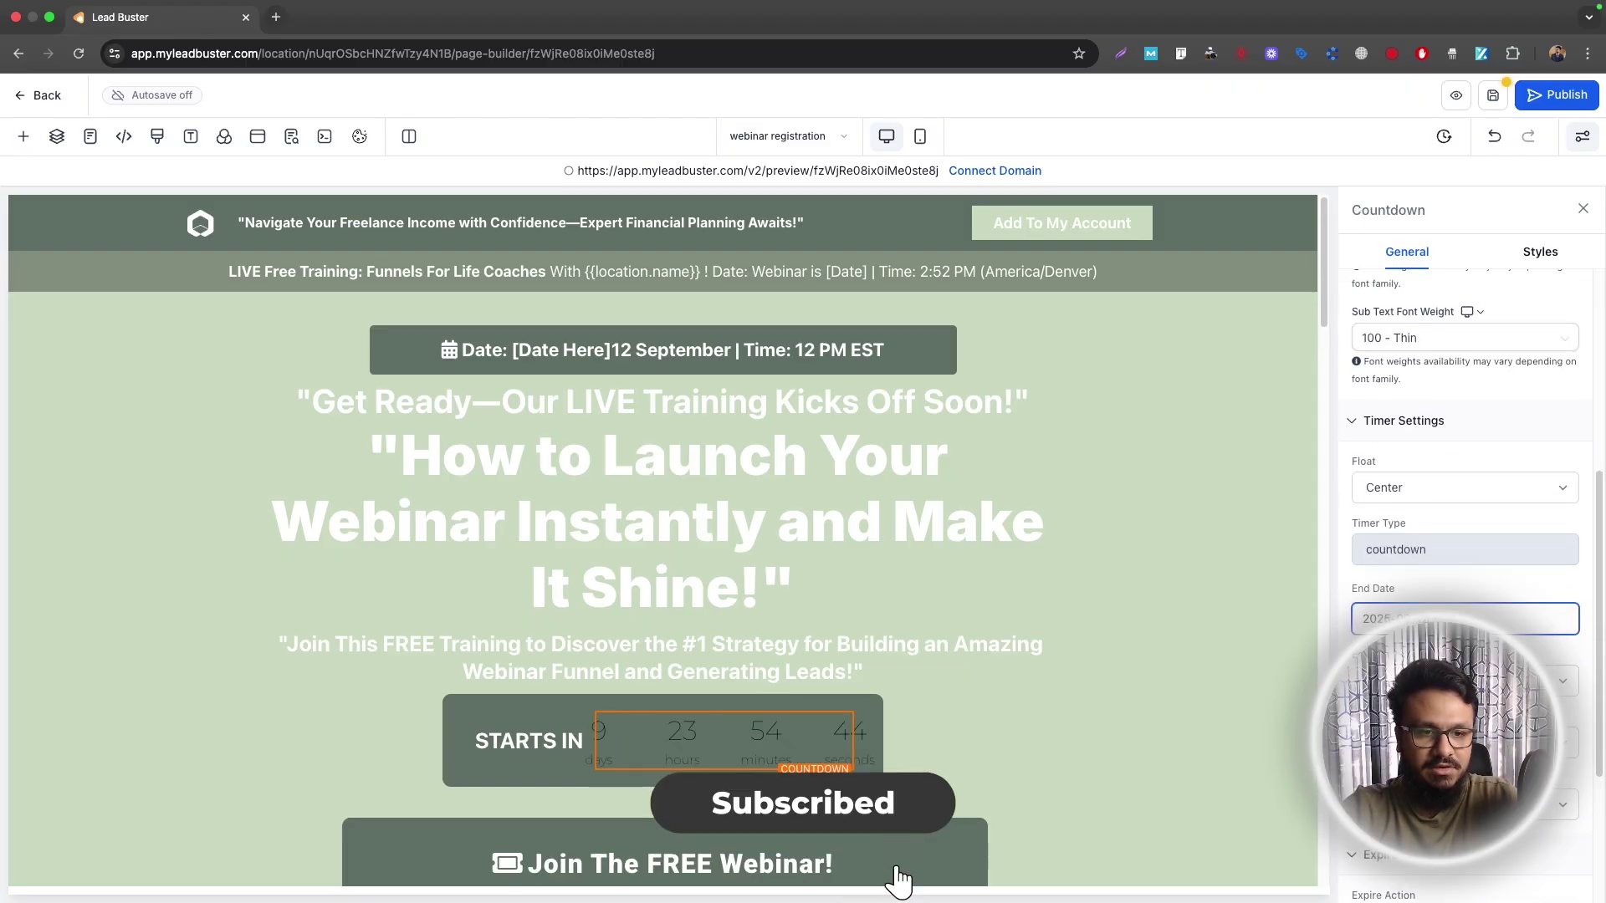
{"action": "left_click", "coordinate": [1459, 846]}
{"action": "left_click", "coordinate": [1459, 846]}
{"action": "left_click", "coordinate": [1459, 805]}
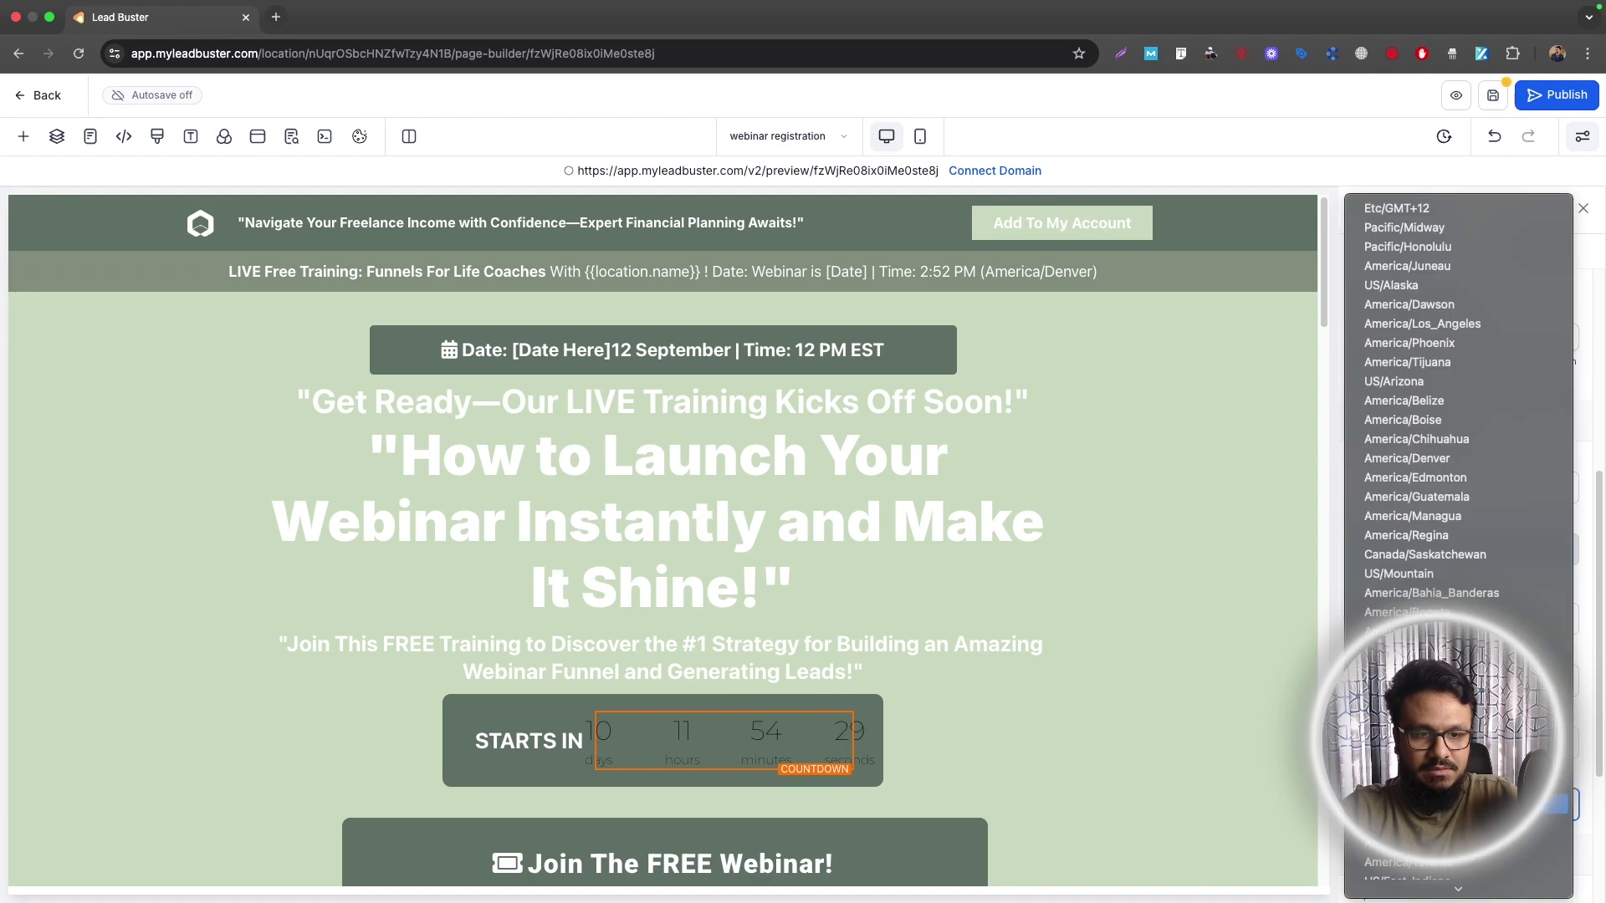
{"action": "scroll", "coordinate": [1438, 585], "scroll_direction": "down", "scroll_amount": 5}
{"action": "left_click", "coordinate": [1196, 633]}
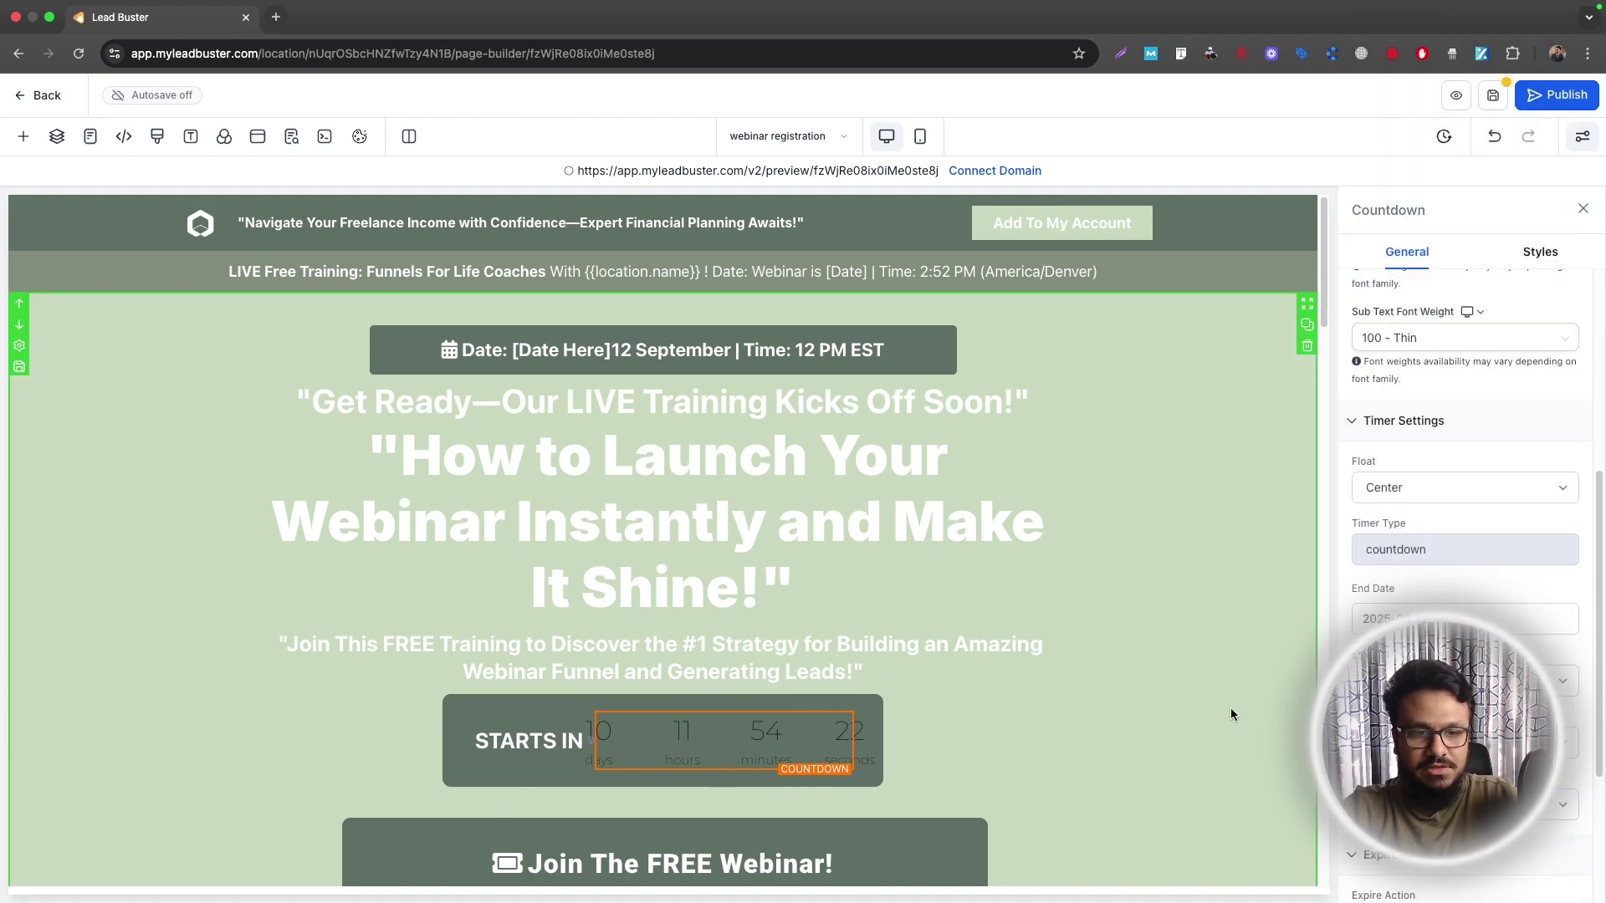
Step: Leave the digit and label colours unchanged and make the countdown digits bold
{"action": "scroll", "coordinate": [1463, 668], "scroll_direction": "down", "scroll_amount": 3}
{"action": "left_click", "coordinate": [1565, 849]}
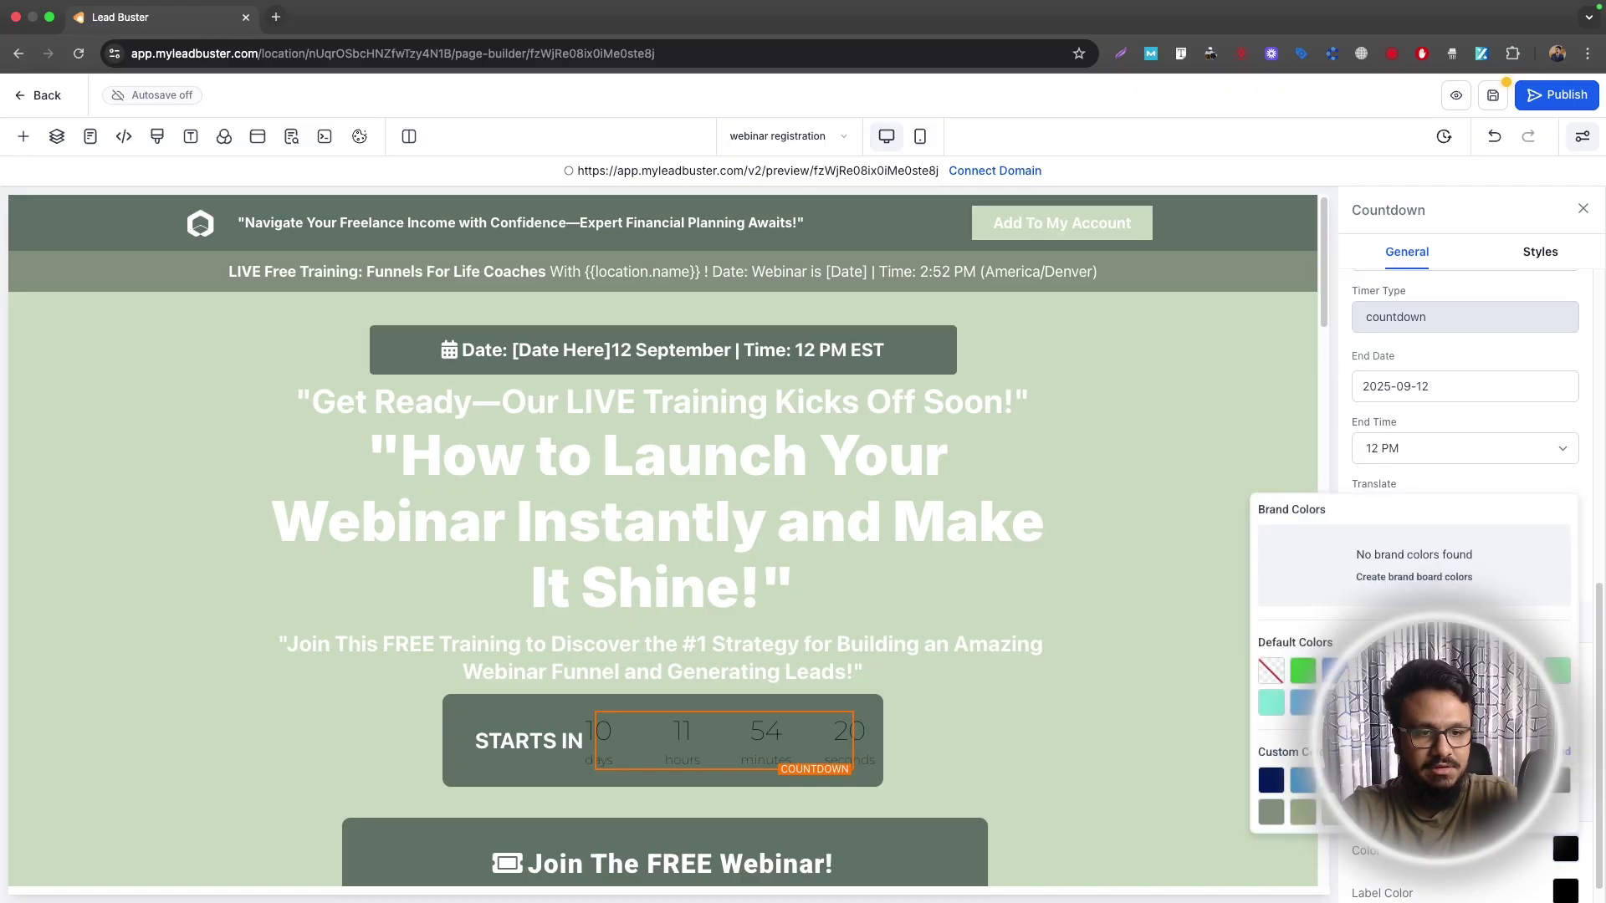
{"action": "left_click", "coordinate": [1565, 848]}
{"action": "scroll", "coordinate": [1564, 847], "scroll_direction": "down", "scroll_amount": 1}
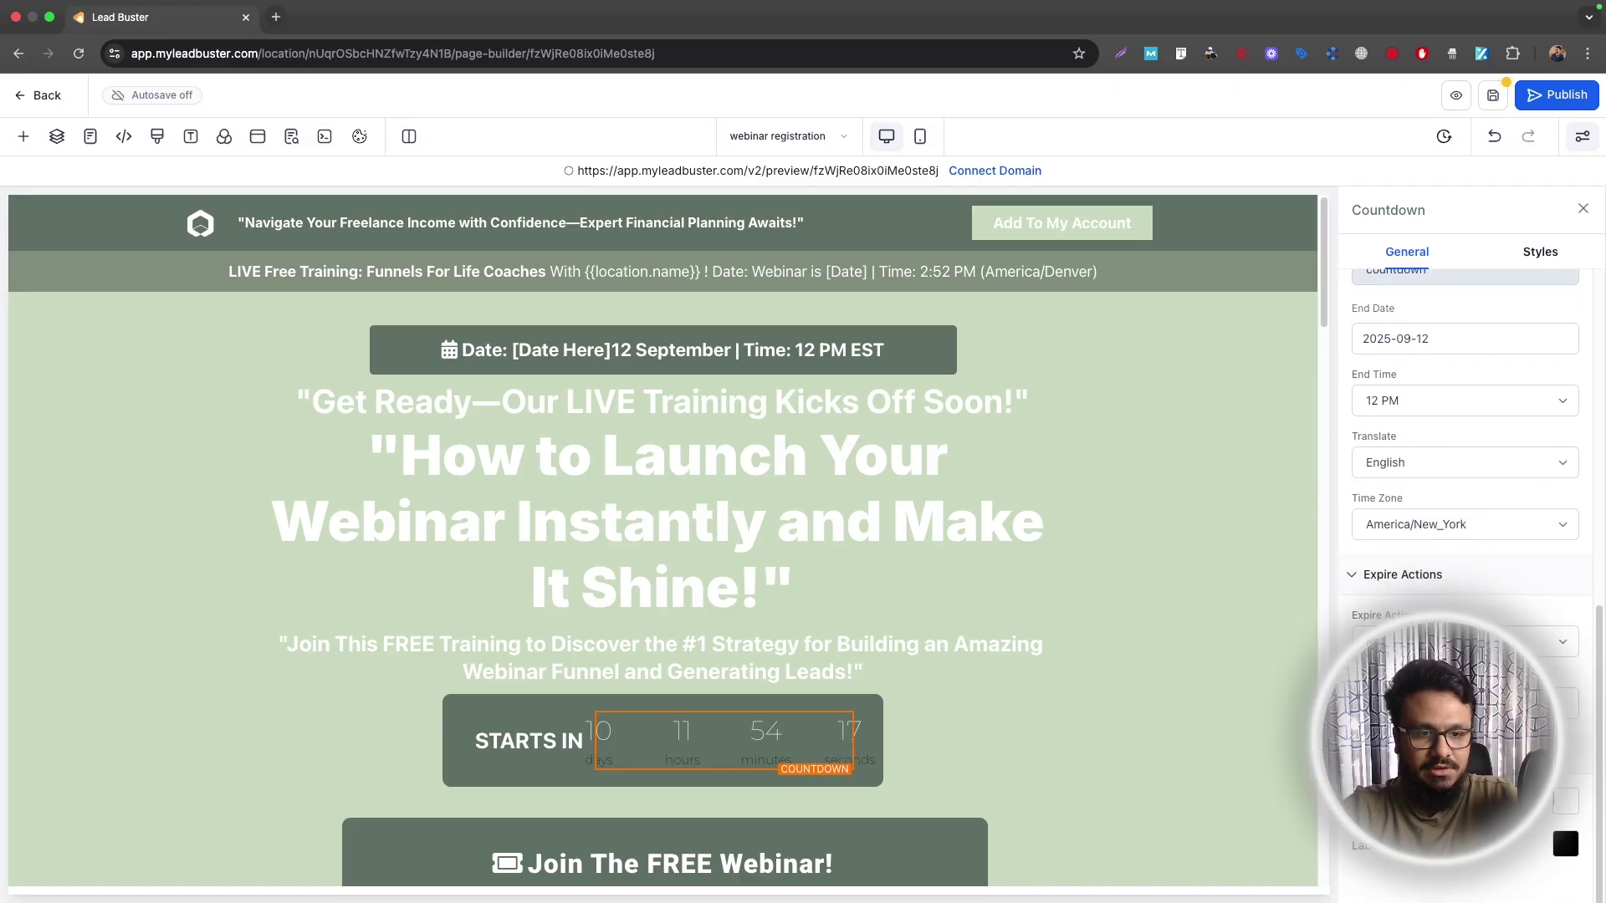
{"action": "left_click", "coordinate": [1565, 845]}
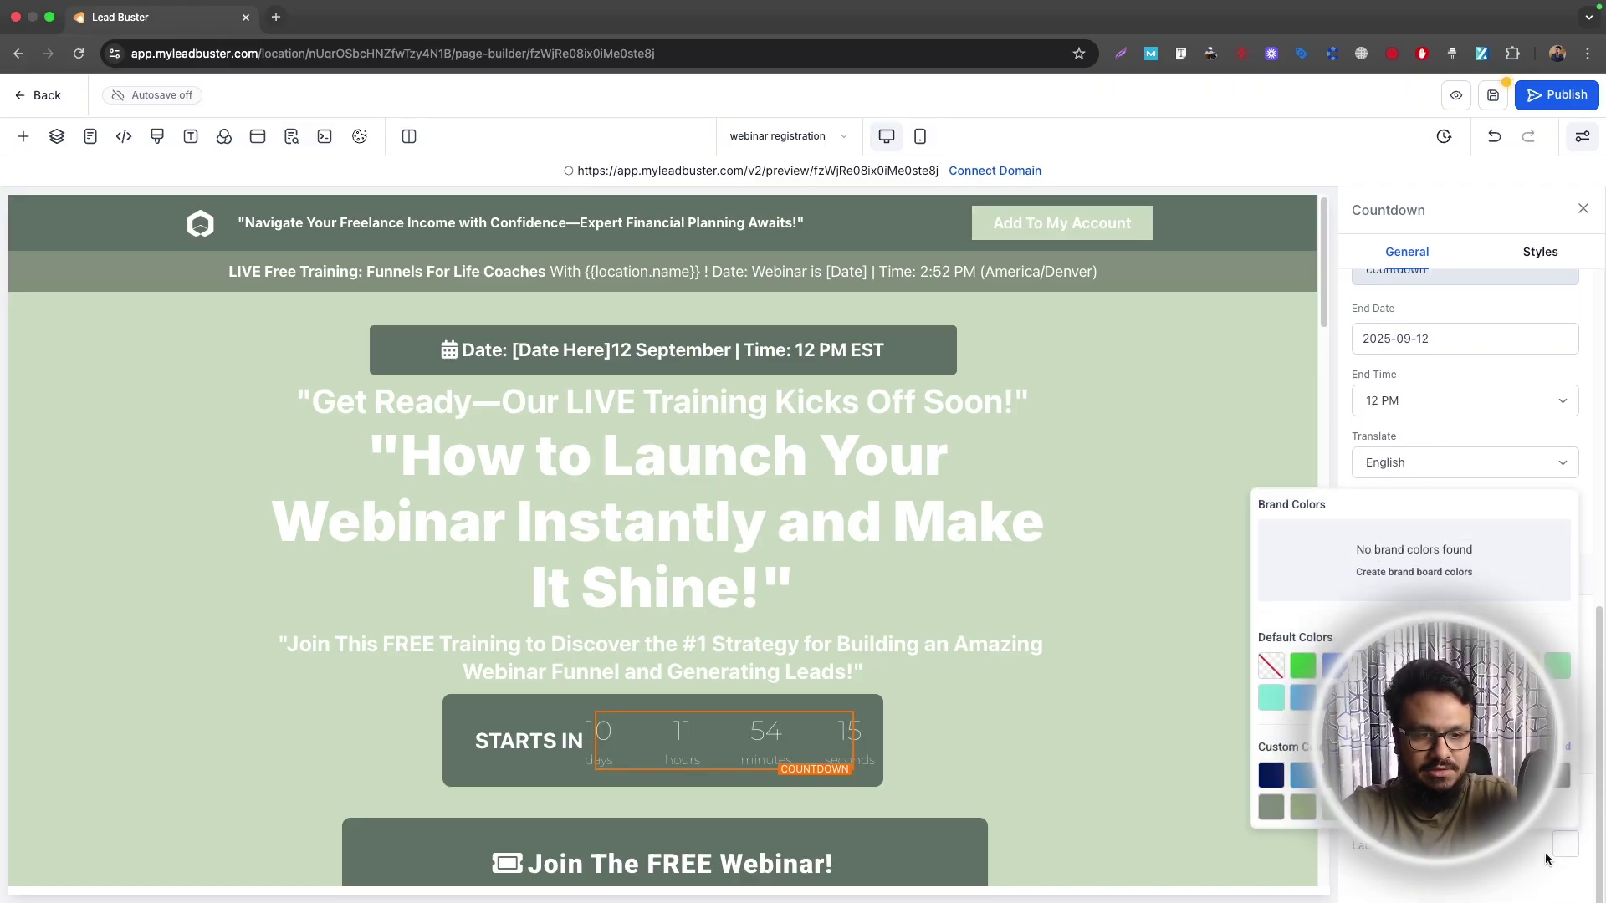
{"action": "left_click", "coordinate": [1554, 840]}
{"action": "scroll", "coordinate": [1433, 588], "scroll_direction": "up", "scroll_amount": 6}
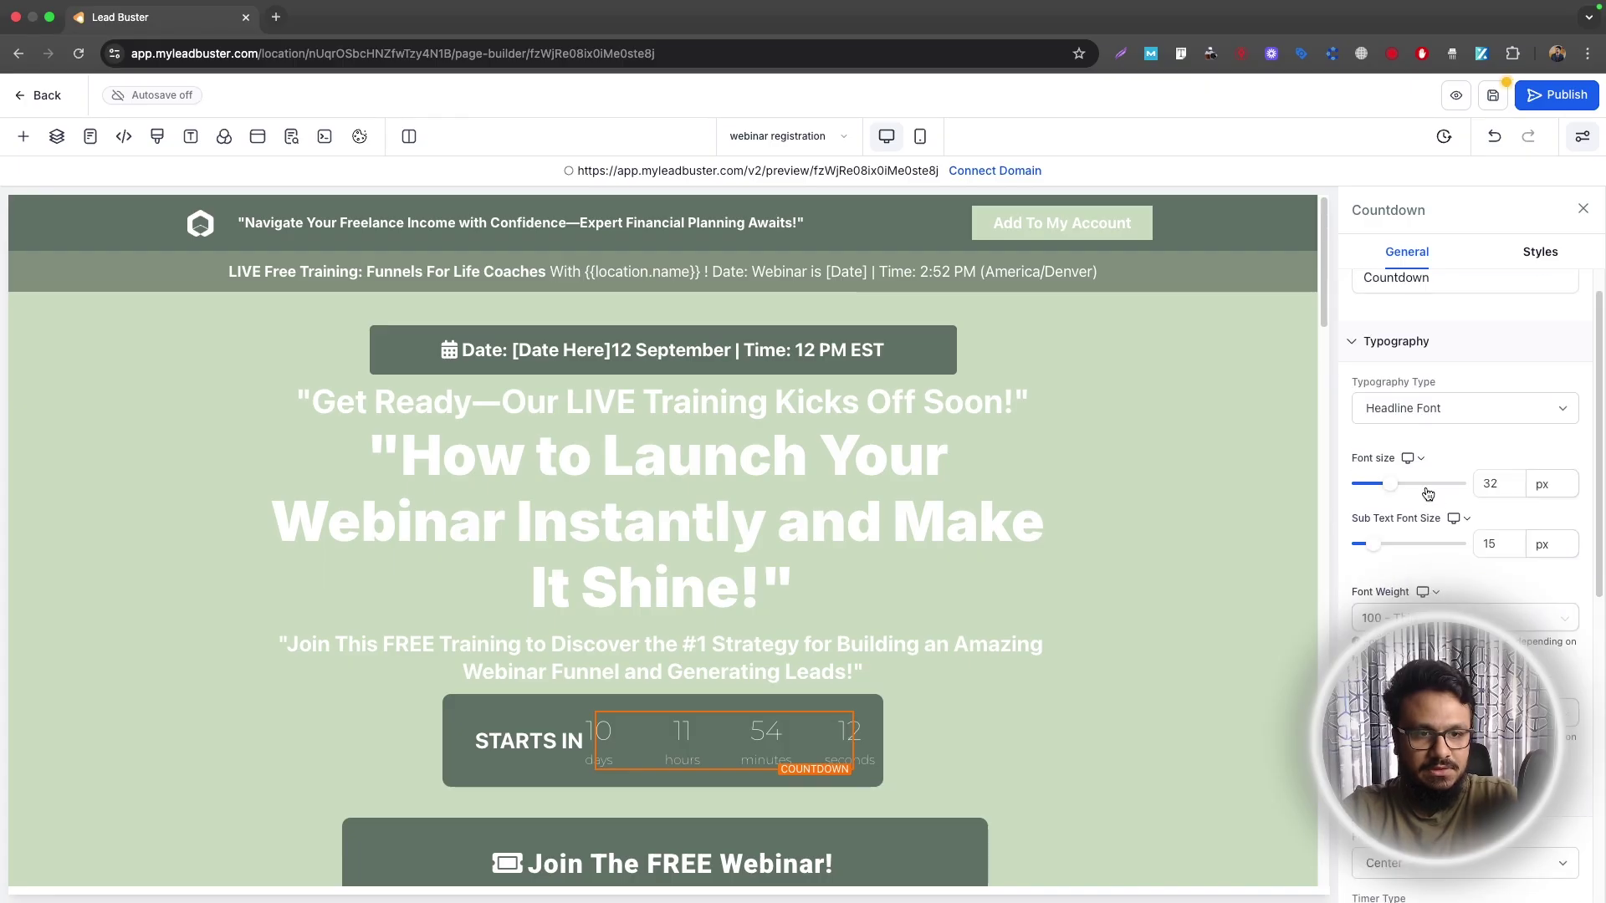
{"action": "left_click", "coordinate": [1394, 617]}
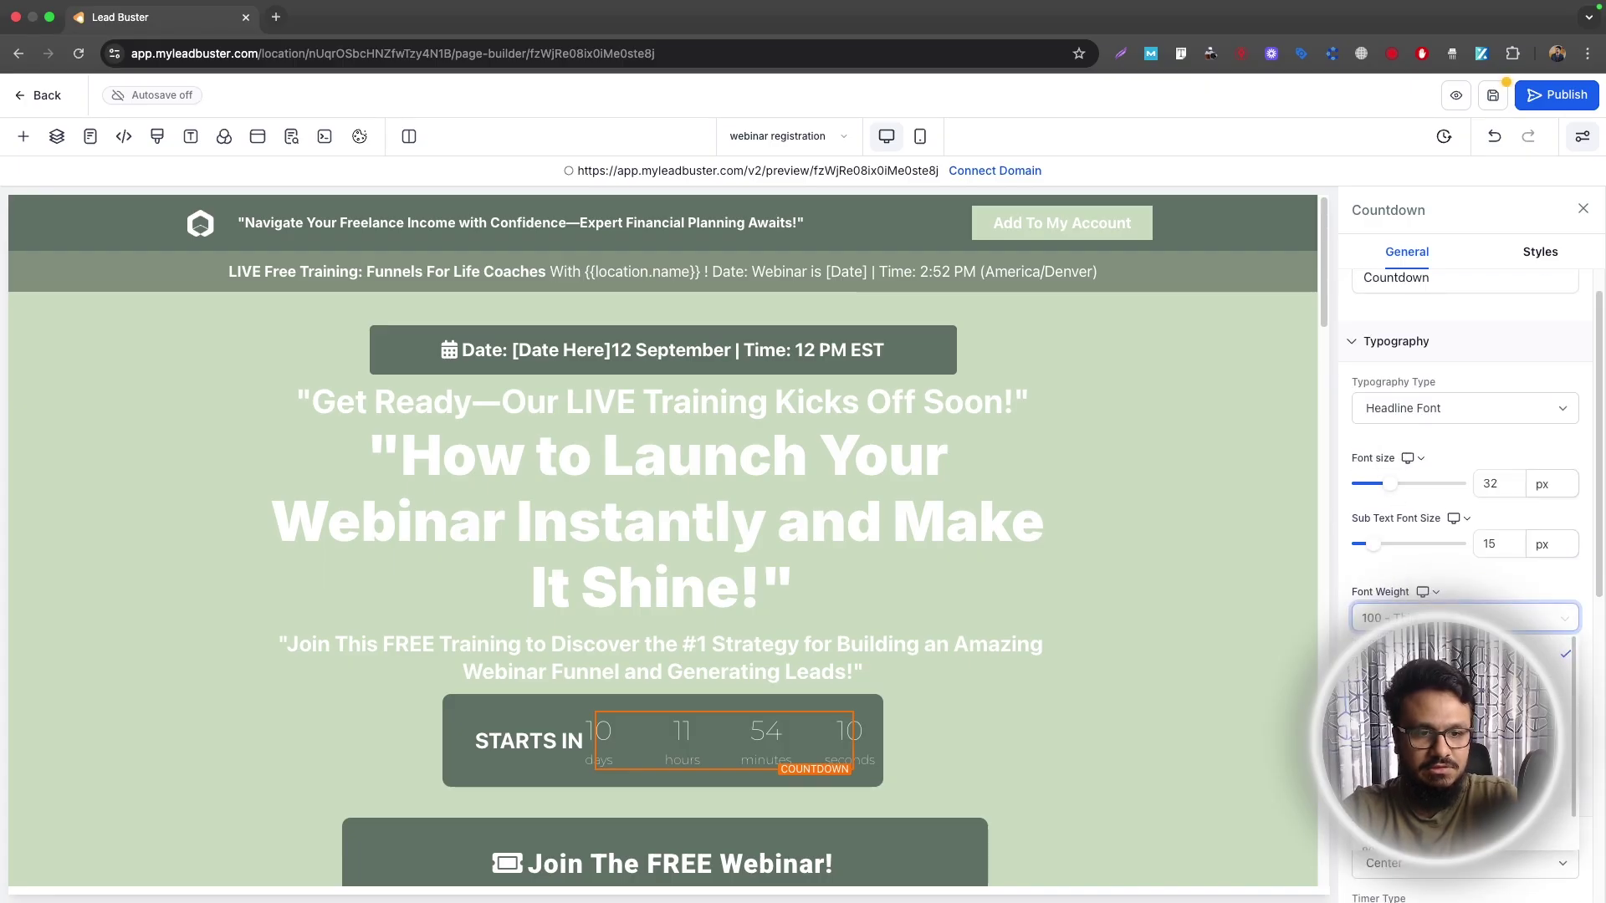
{"action": "left_click", "coordinate": [1422, 736]}
{"action": "left_click", "coordinate": [1046, 711]}
Step: Save the registration page and dismiss the SEO Meta Data panel
{"action": "scroll", "coordinate": [504, 649], "scroll_direction": "down", "scroll_amount": 5}
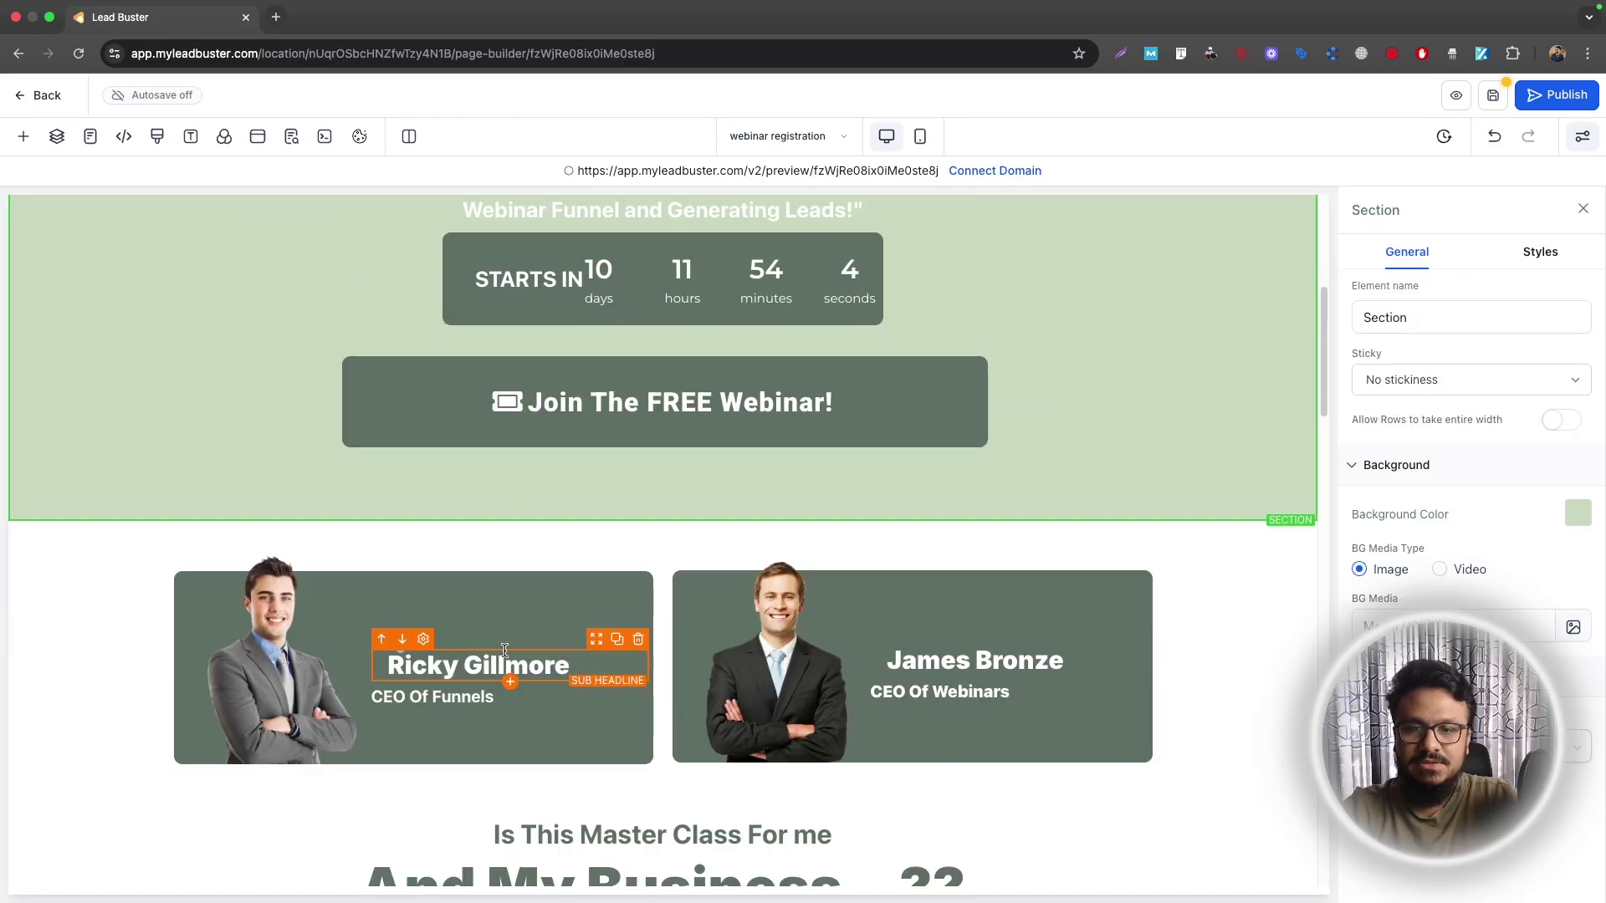
{"action": "scroll", "coordinate": [504, 649], "scroll_direction": "up", "scroll_amount": 6}
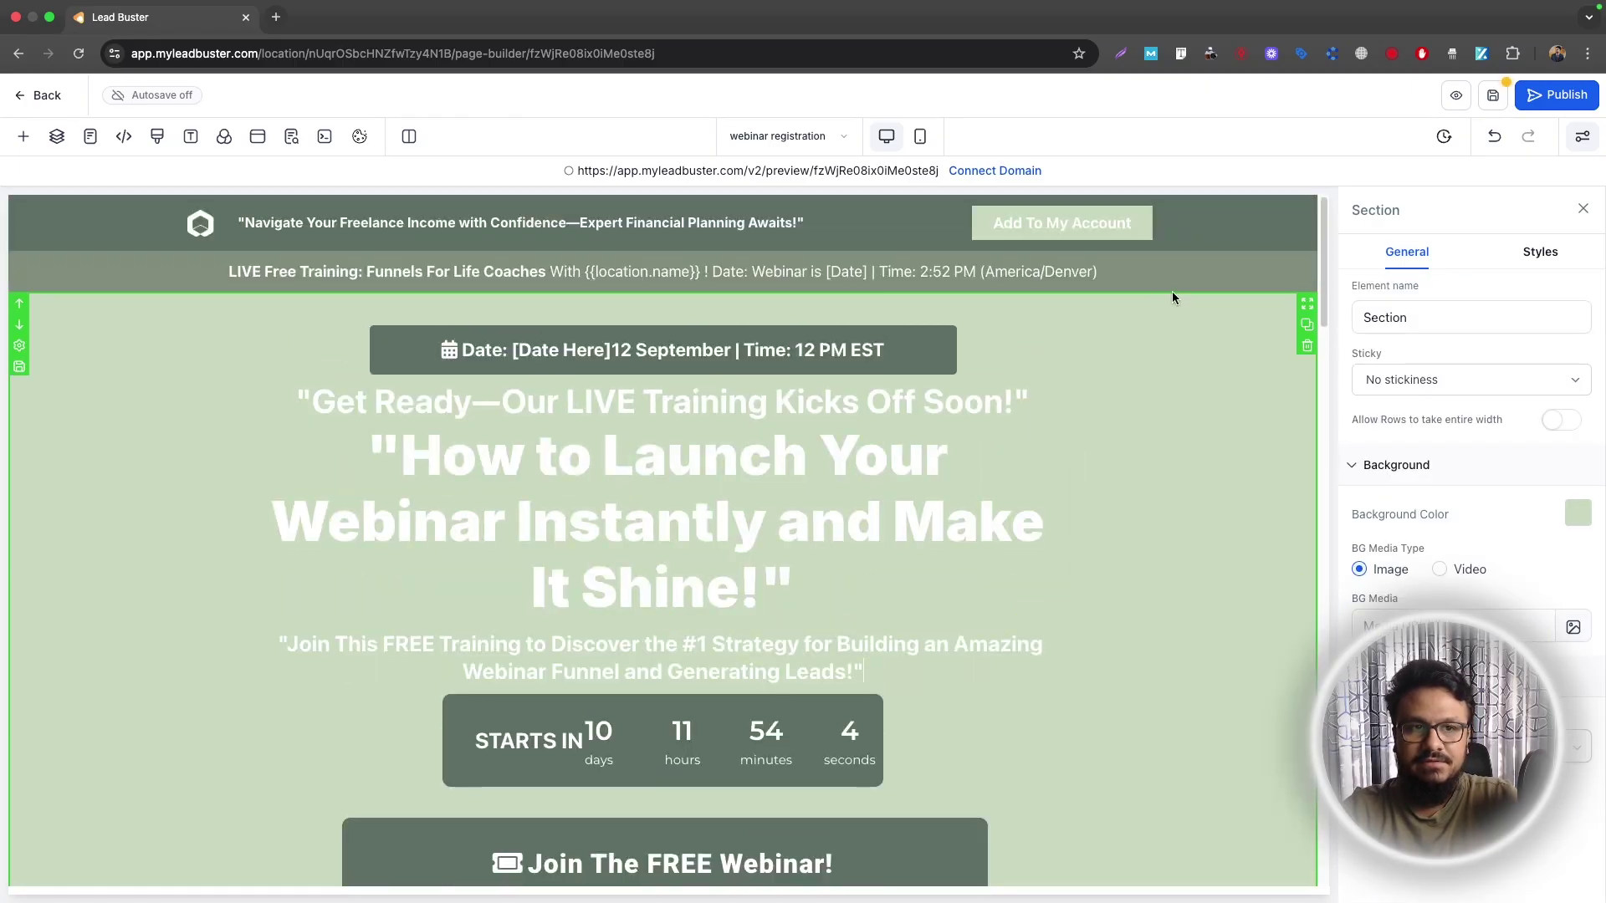
{"action": "left_click", "coordinate": [1494, 97]}
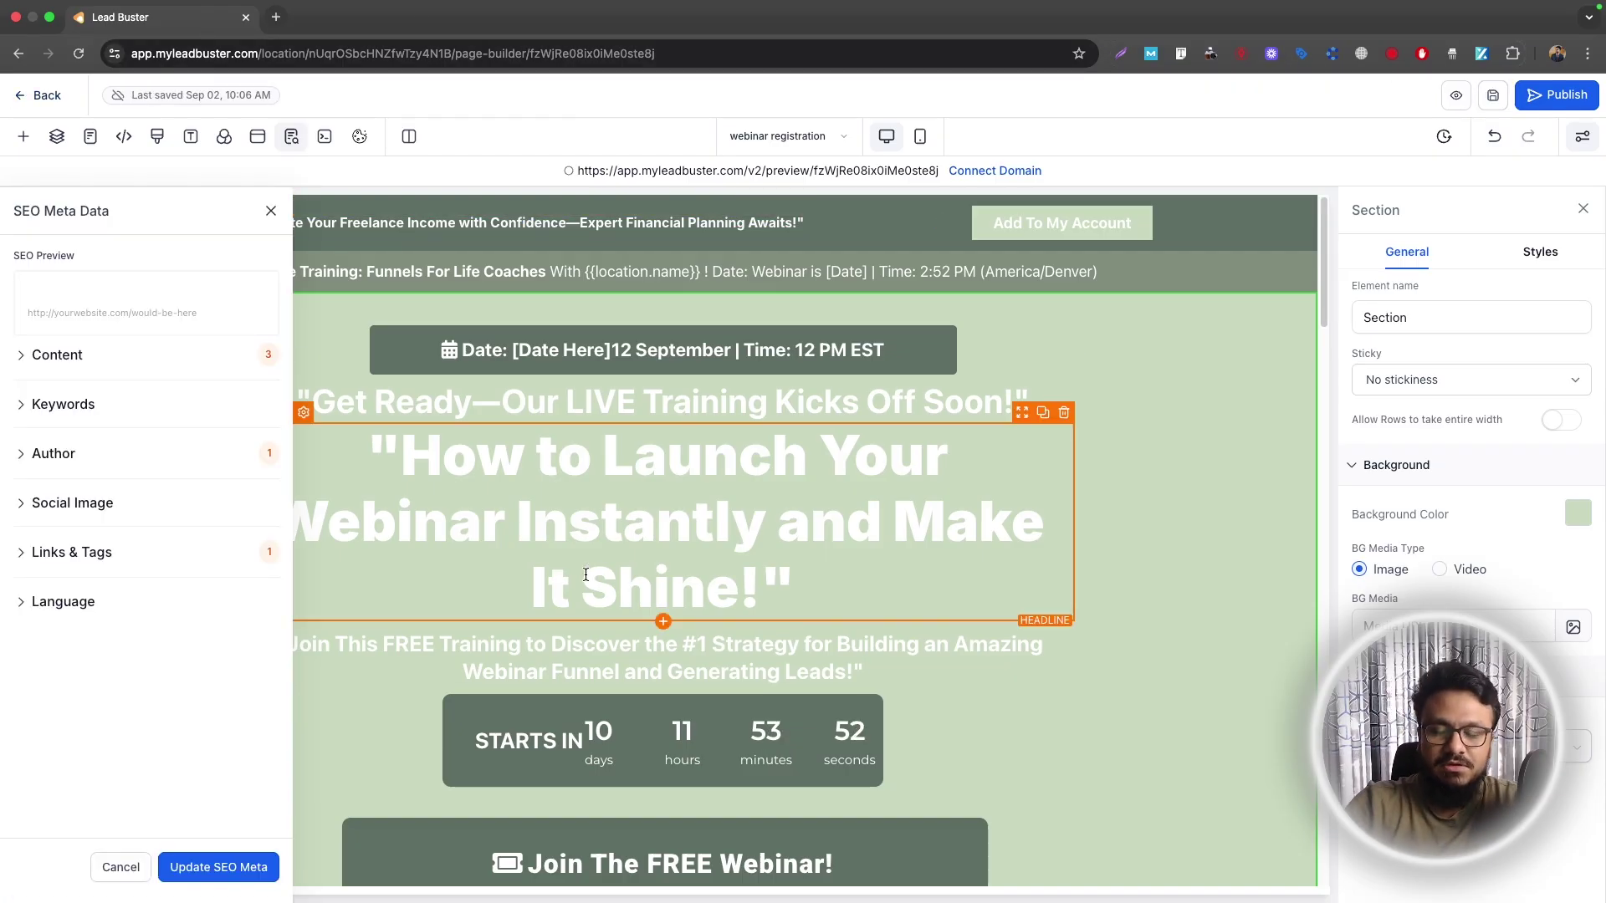
{"action": "left_click", "coordinate": [268, 216]}
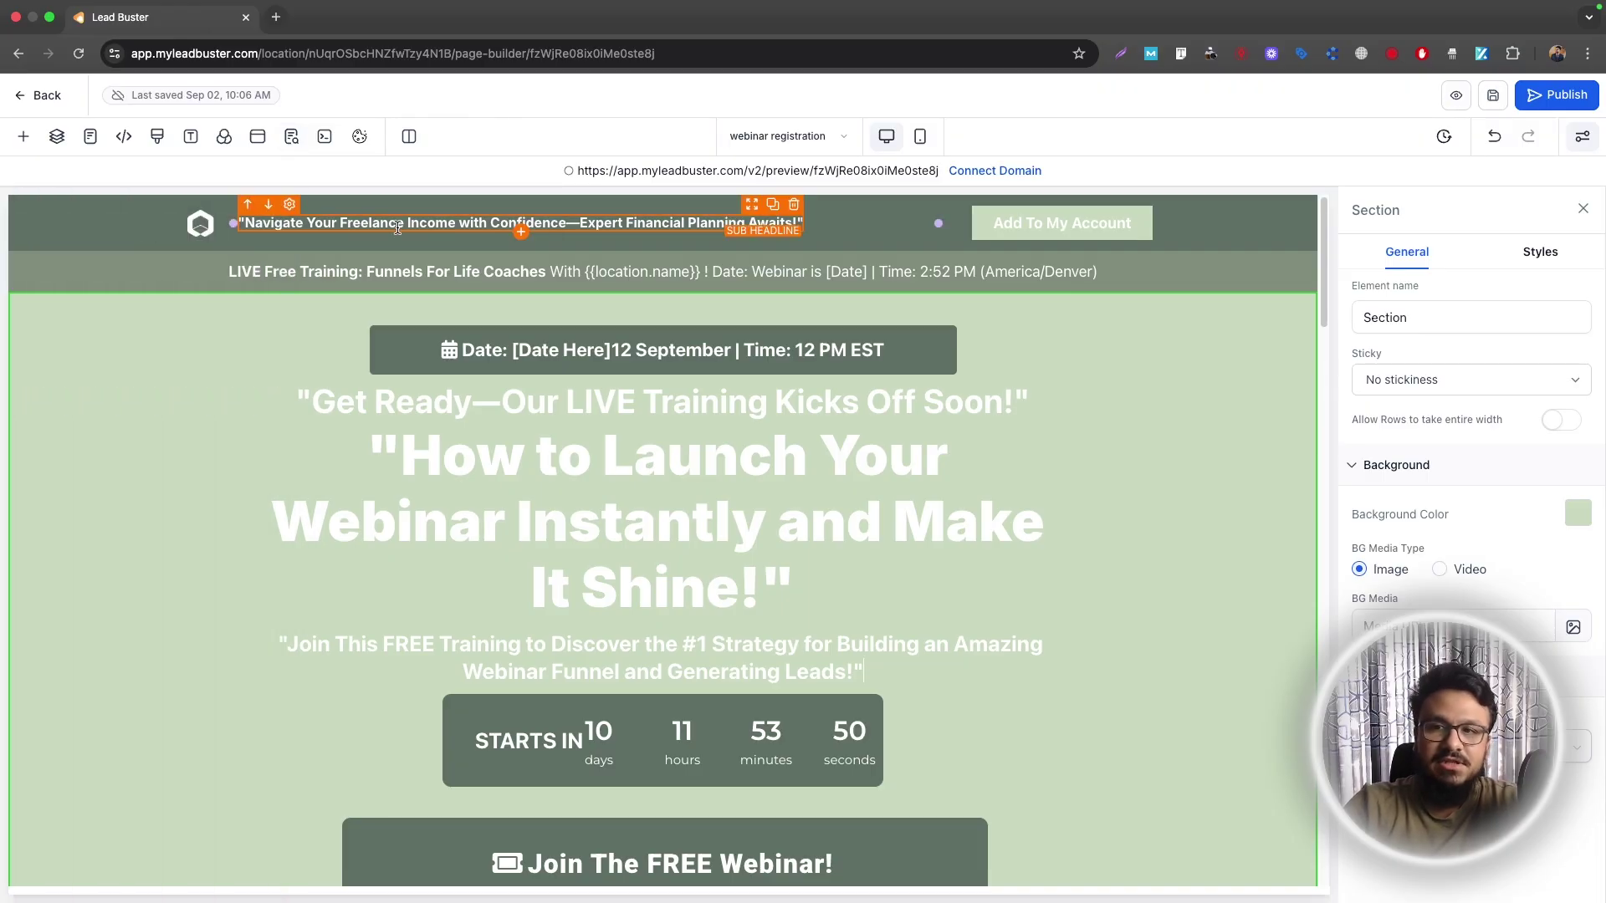
Step: Create a new form from scratch in Sites > Forms named 'Webinar Registration'
{"action": "left_click", "coordinate": [38, 98]}
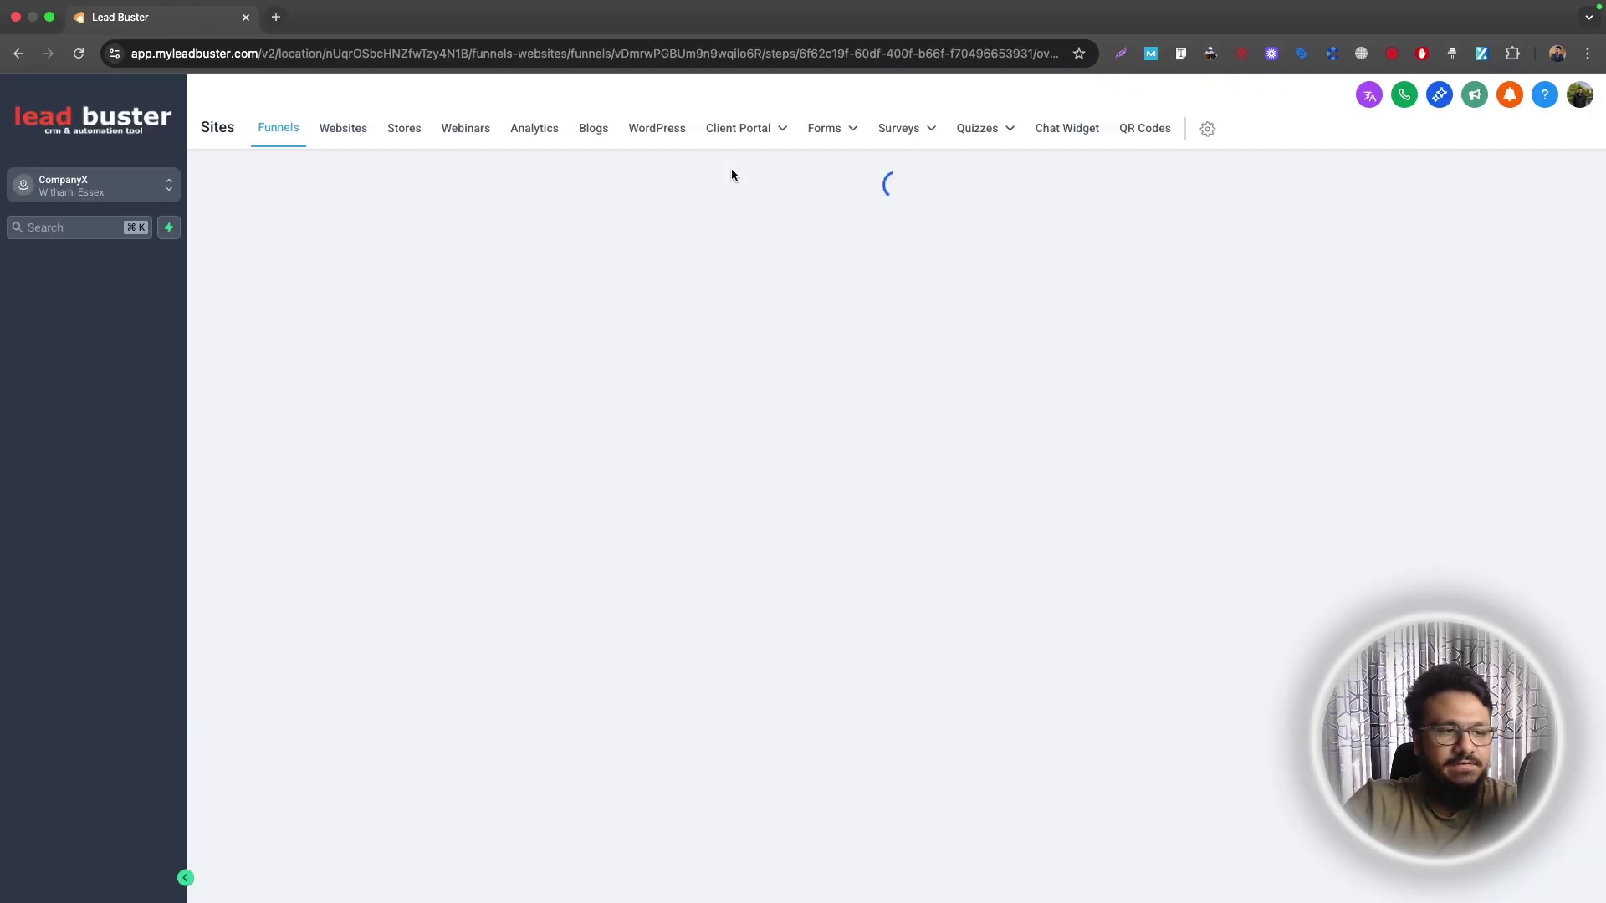
{"action": "left_click", "coordinate": [824, 127]}
{"action": "left_click", "coordinate": [810, 166]}
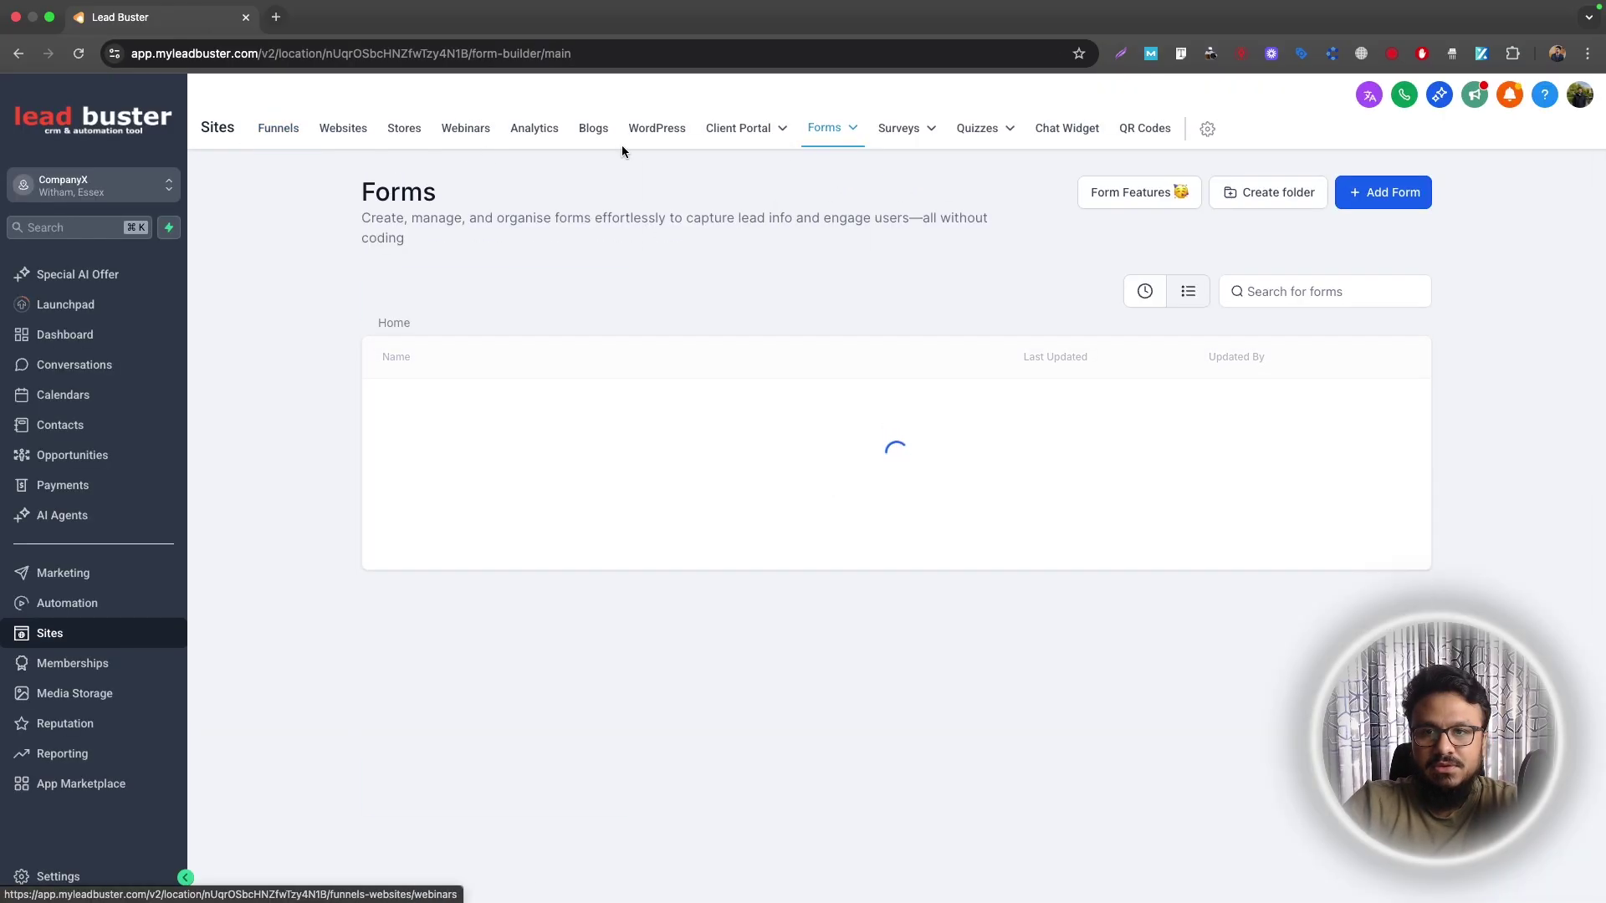
{"action": "left_click", "coordinate": [1382, 192]}
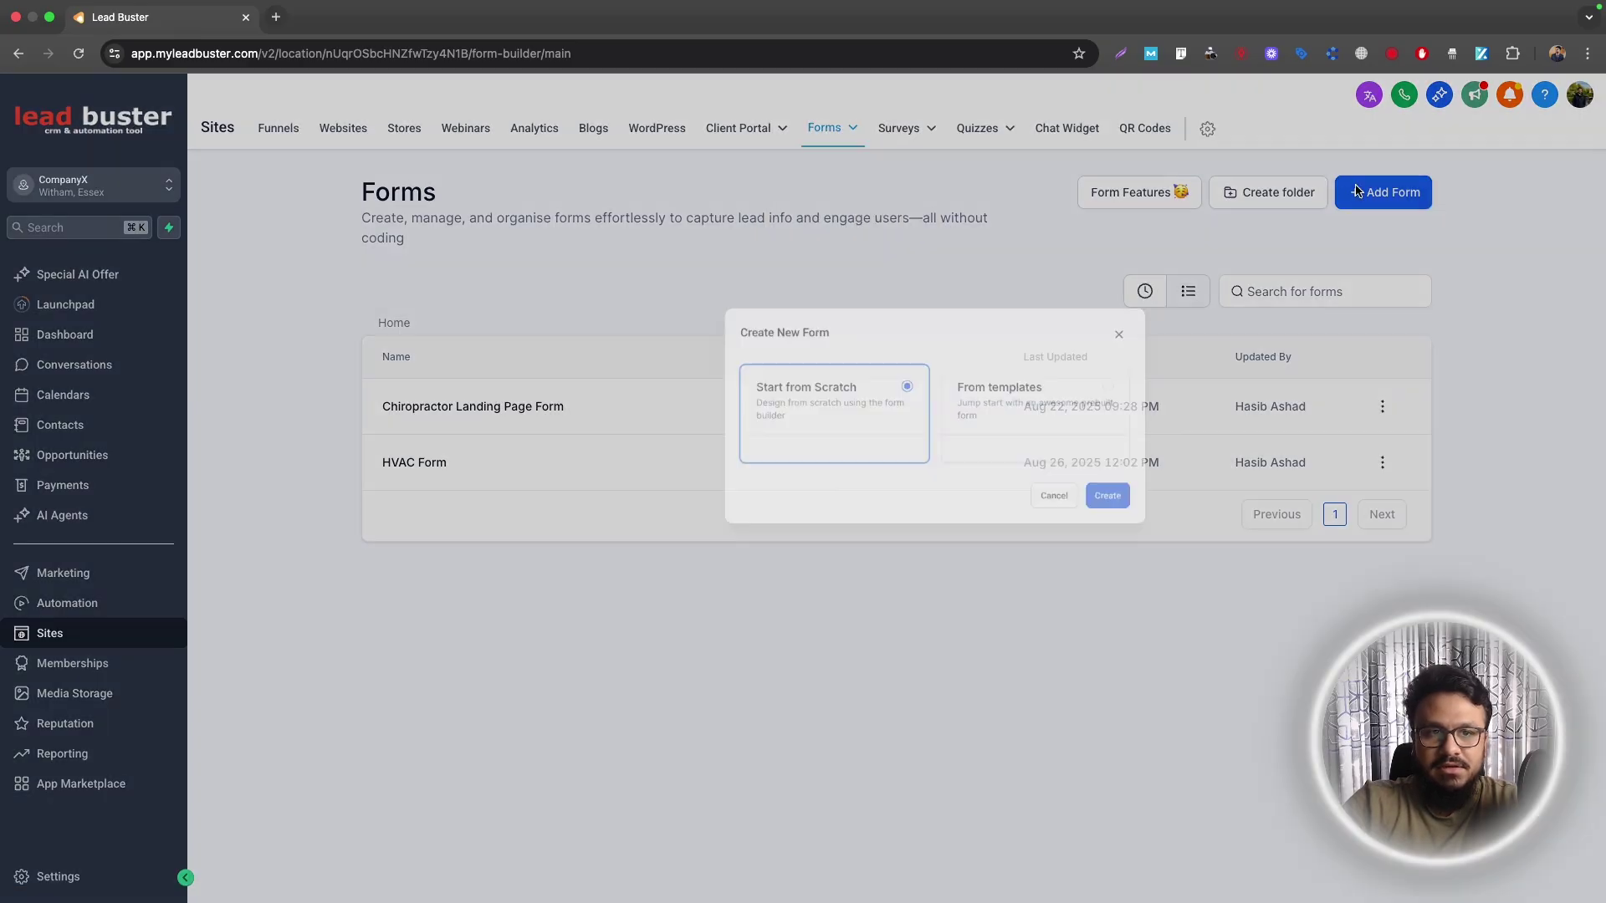
{"action": "left_click", "coordinate": [1025, 650]}
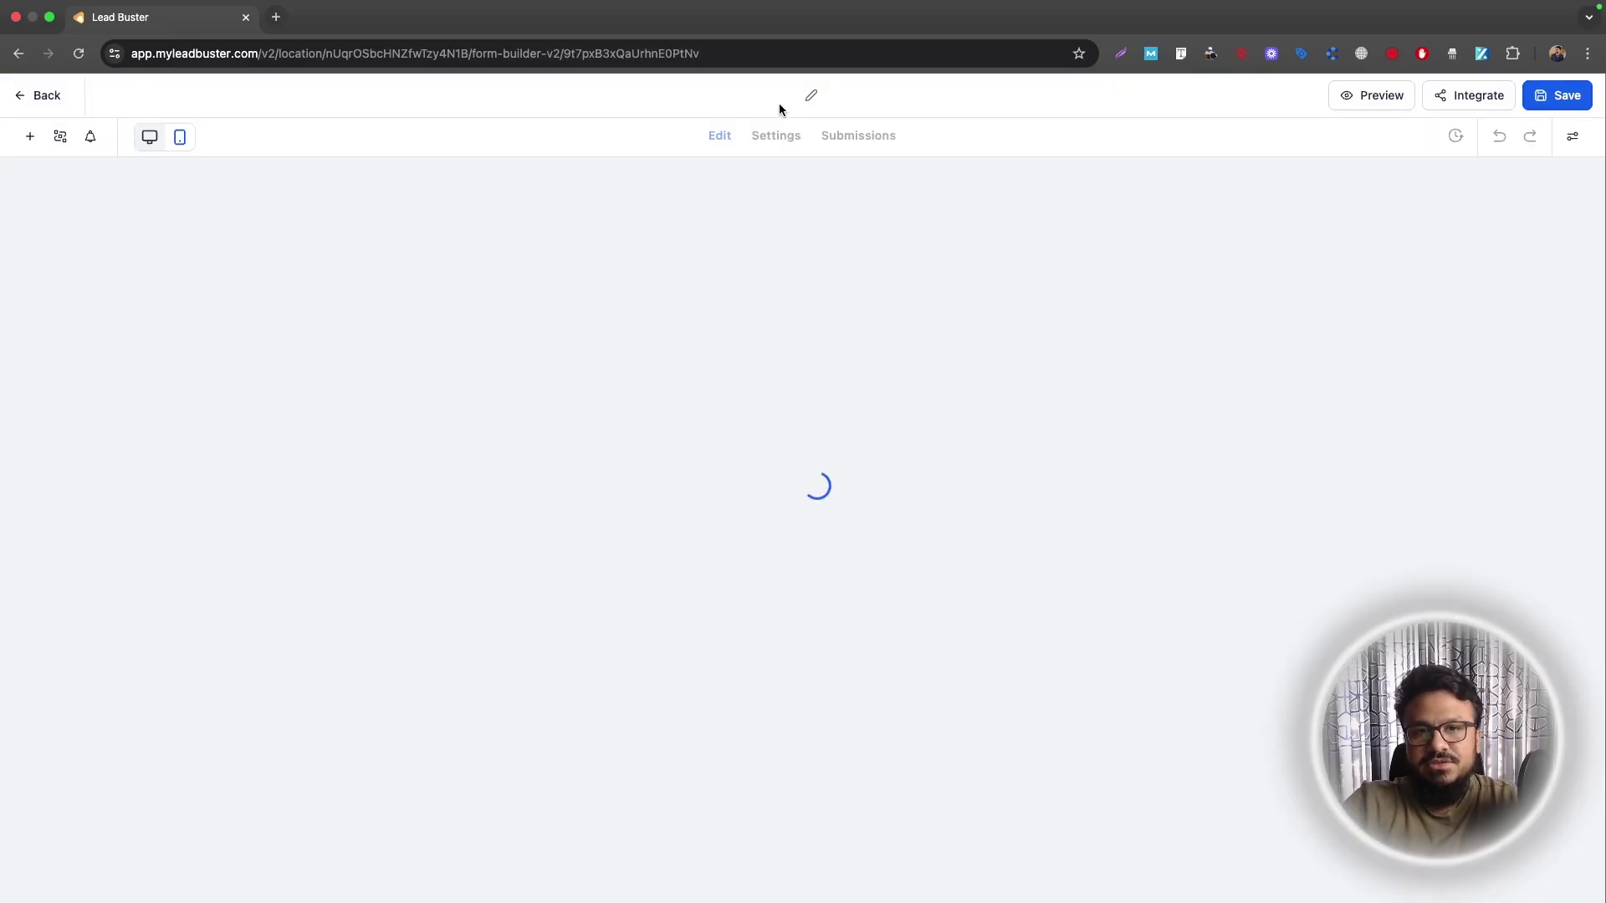
{"action": "left_click", "coordinate": [782, 102]}
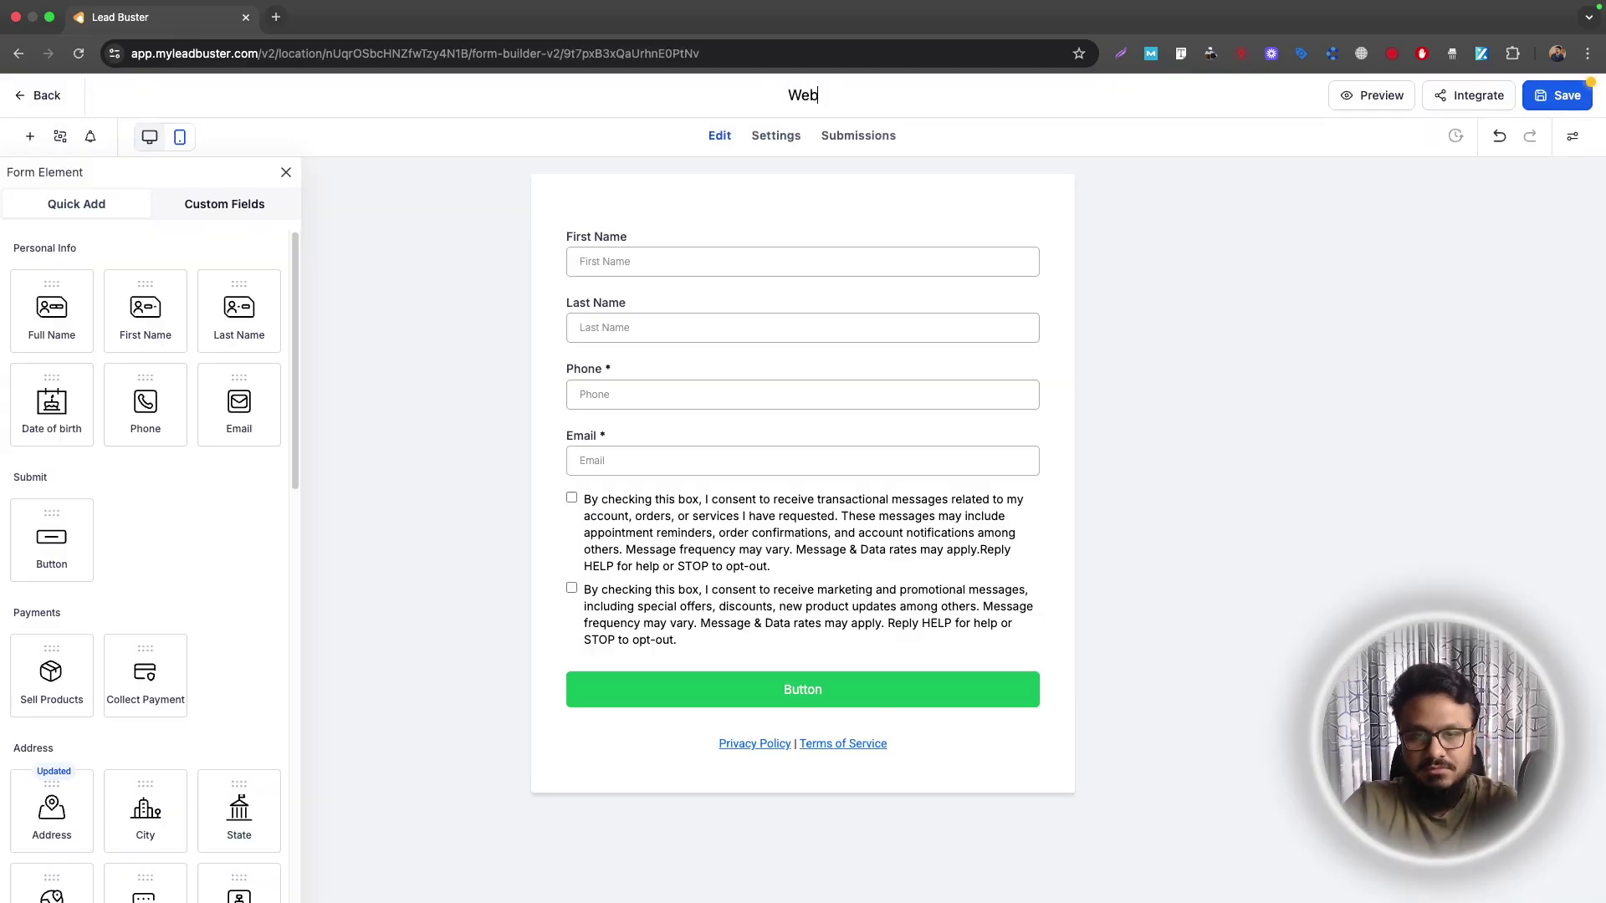
{"action": "type", "text": "Webinar Registration"}
Step: Remove the consent checkboxes and Privacy Policy/Terms links, and move Email above Phone
{"action": "left_click", "coordinate": [1028, 518]}
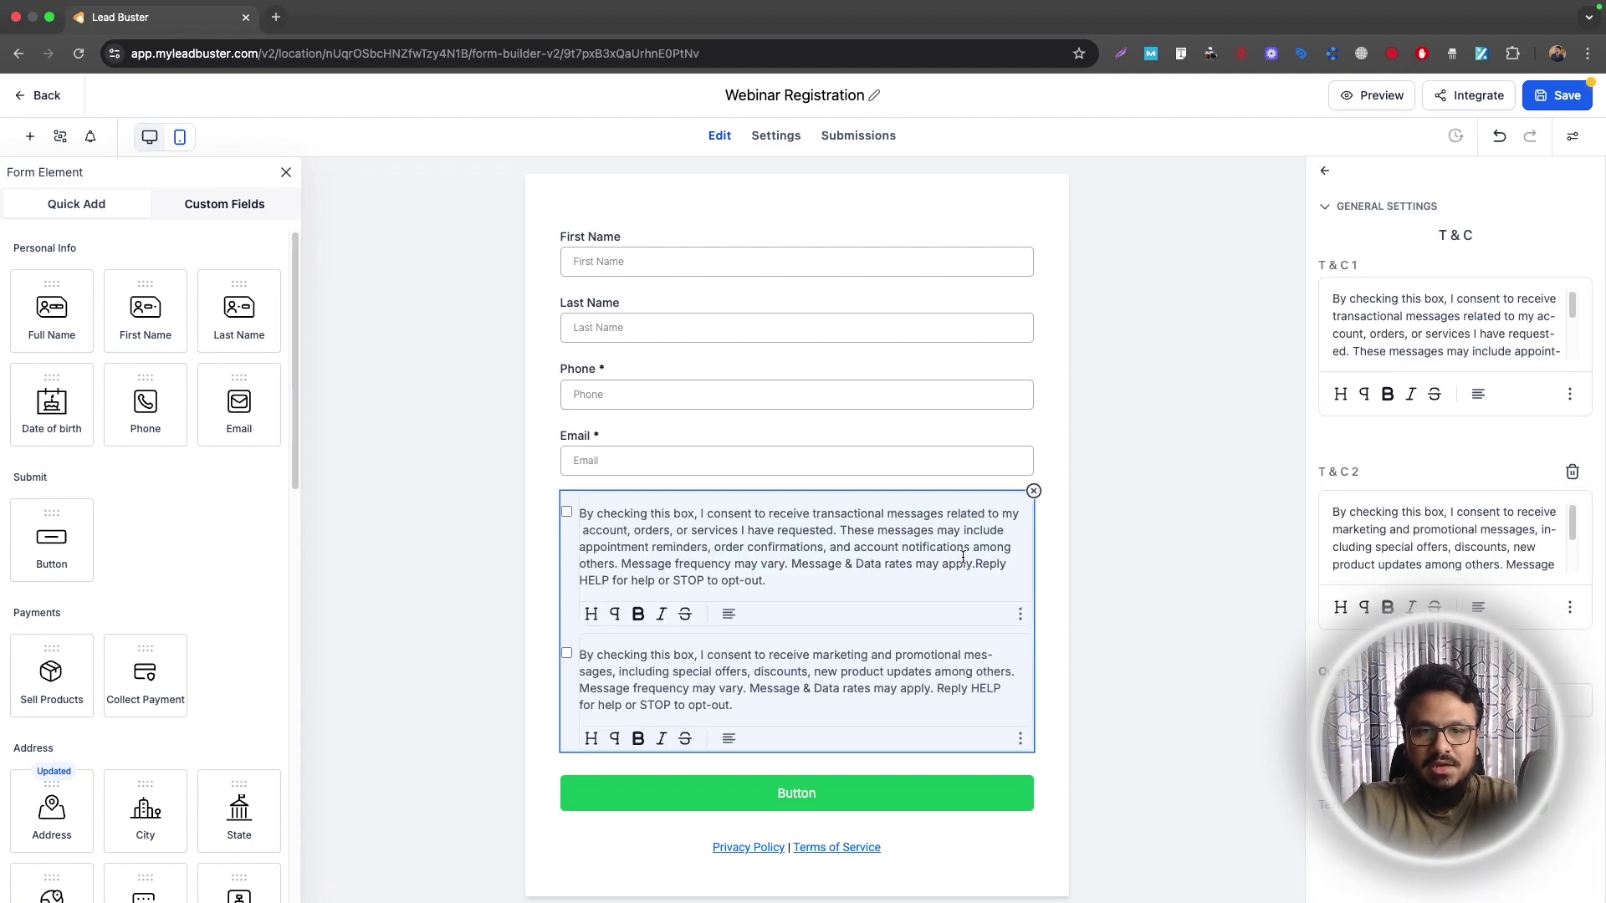
{"action": "left_click", "coordinate": [1035, 490]}
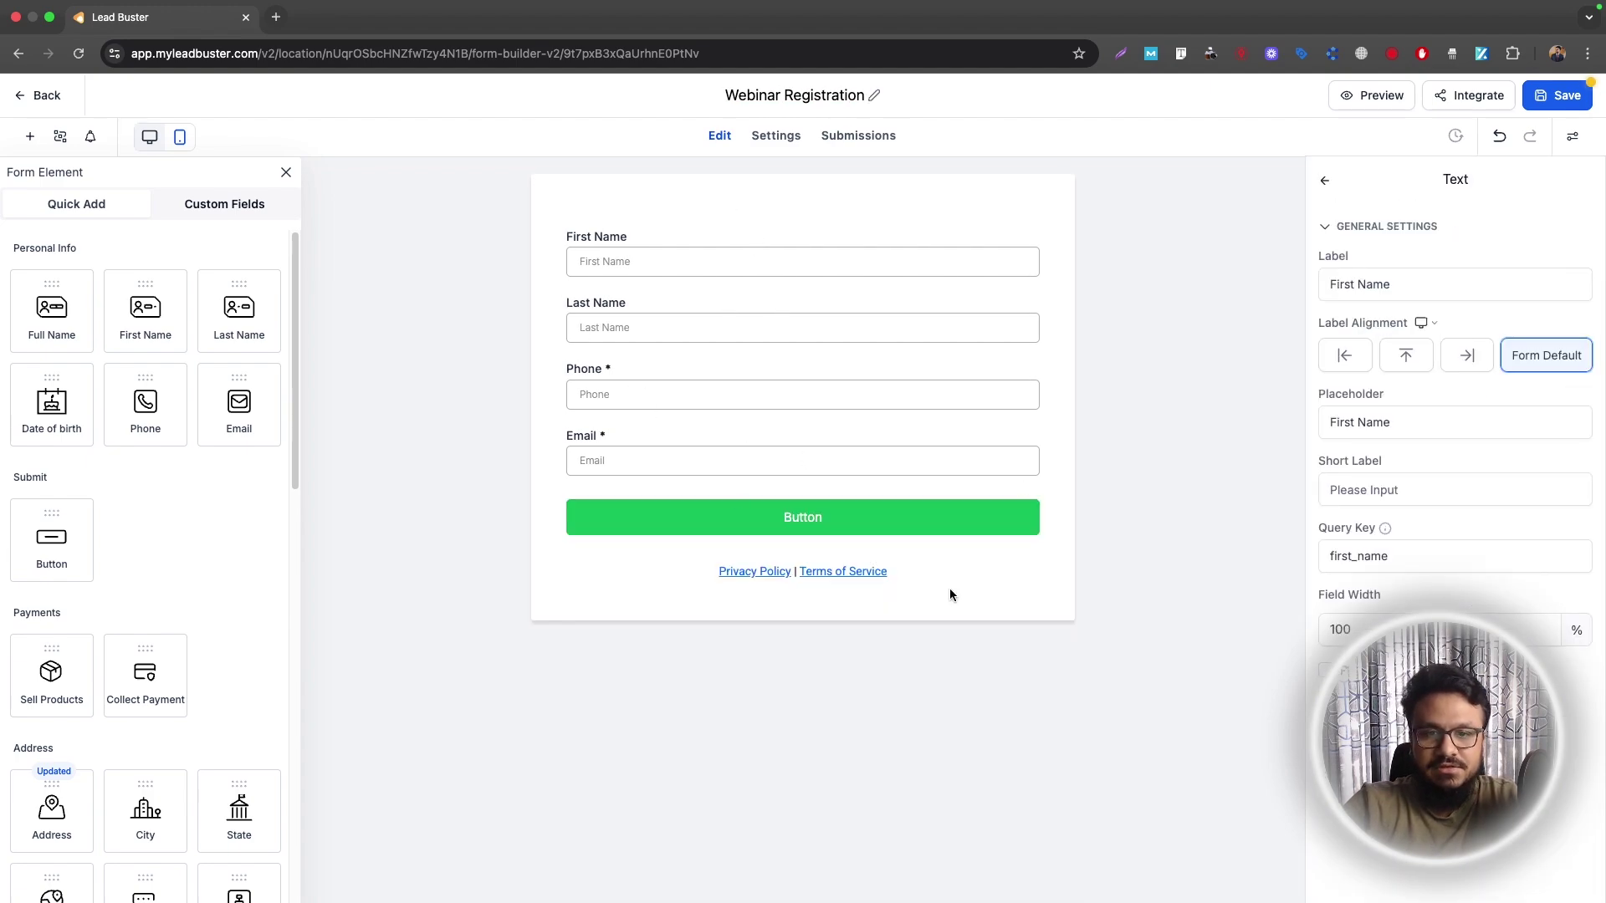
{"action": "left_click", "coordinate": [966, 565]}
{"action": "left_click", "coordinate": [1036, 550]}
{"action": "left_click_drag", "start_coordinate": [705, 455], "coordinate": [660, 373]}
Step: Change the submit button text to 'YES, I WANT TO REGISTER' with a red background
{"action": "left_click", "coordinate": [1551, 98]}
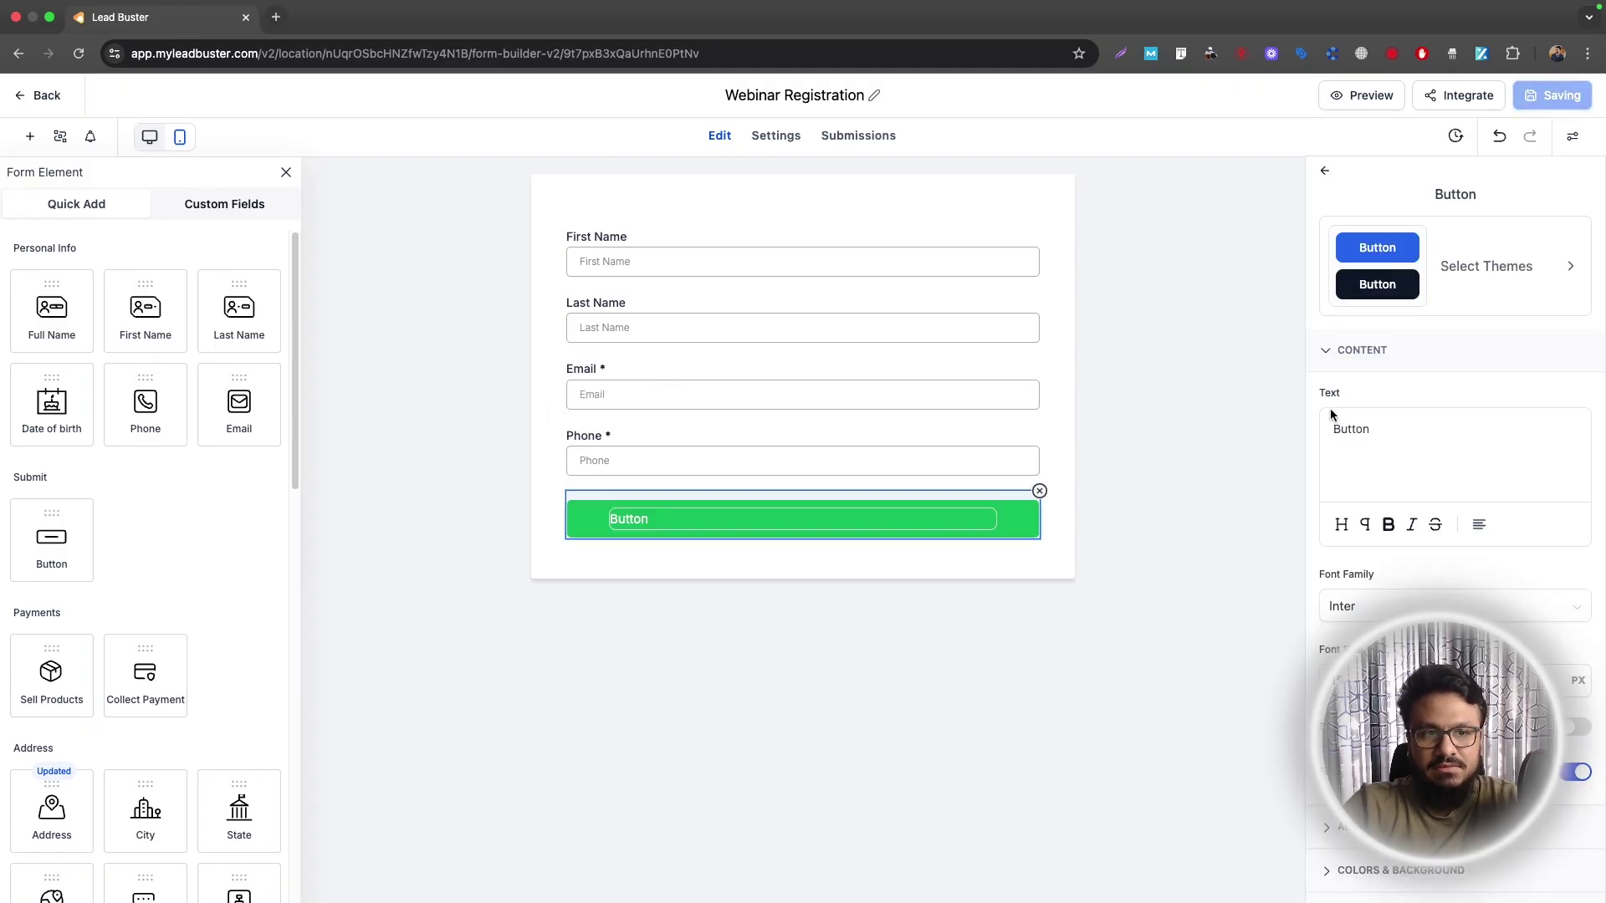
{"action": "double_click", "coordinate": [1352, 429]}
{"action": "type", "text": "YES"}
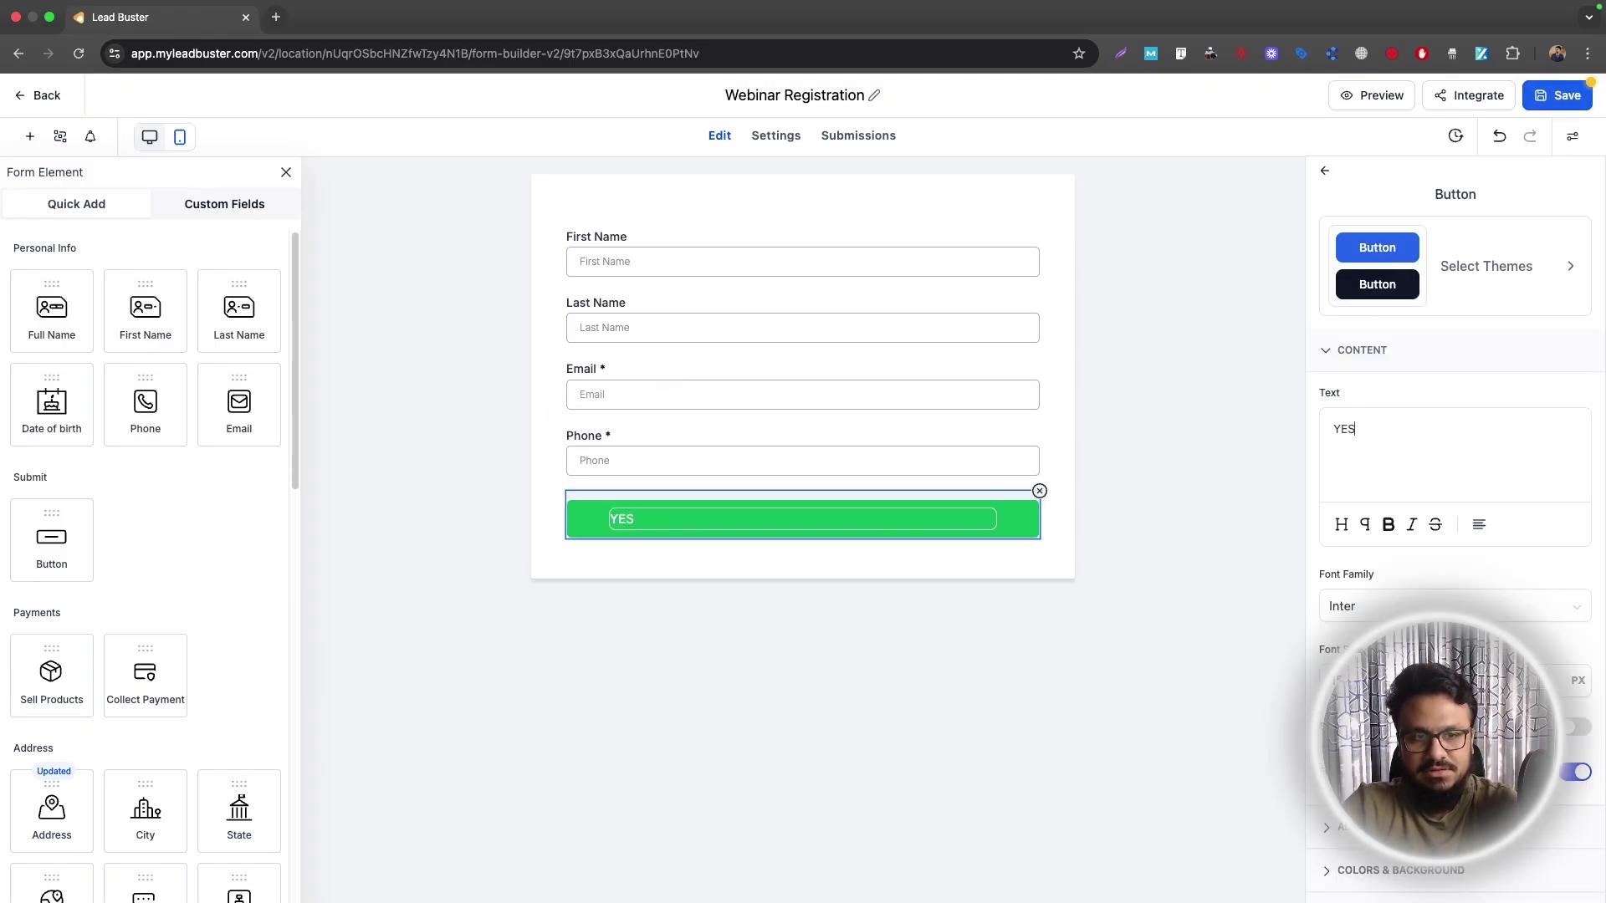
{"action": "type", "text": ", I WAN"}
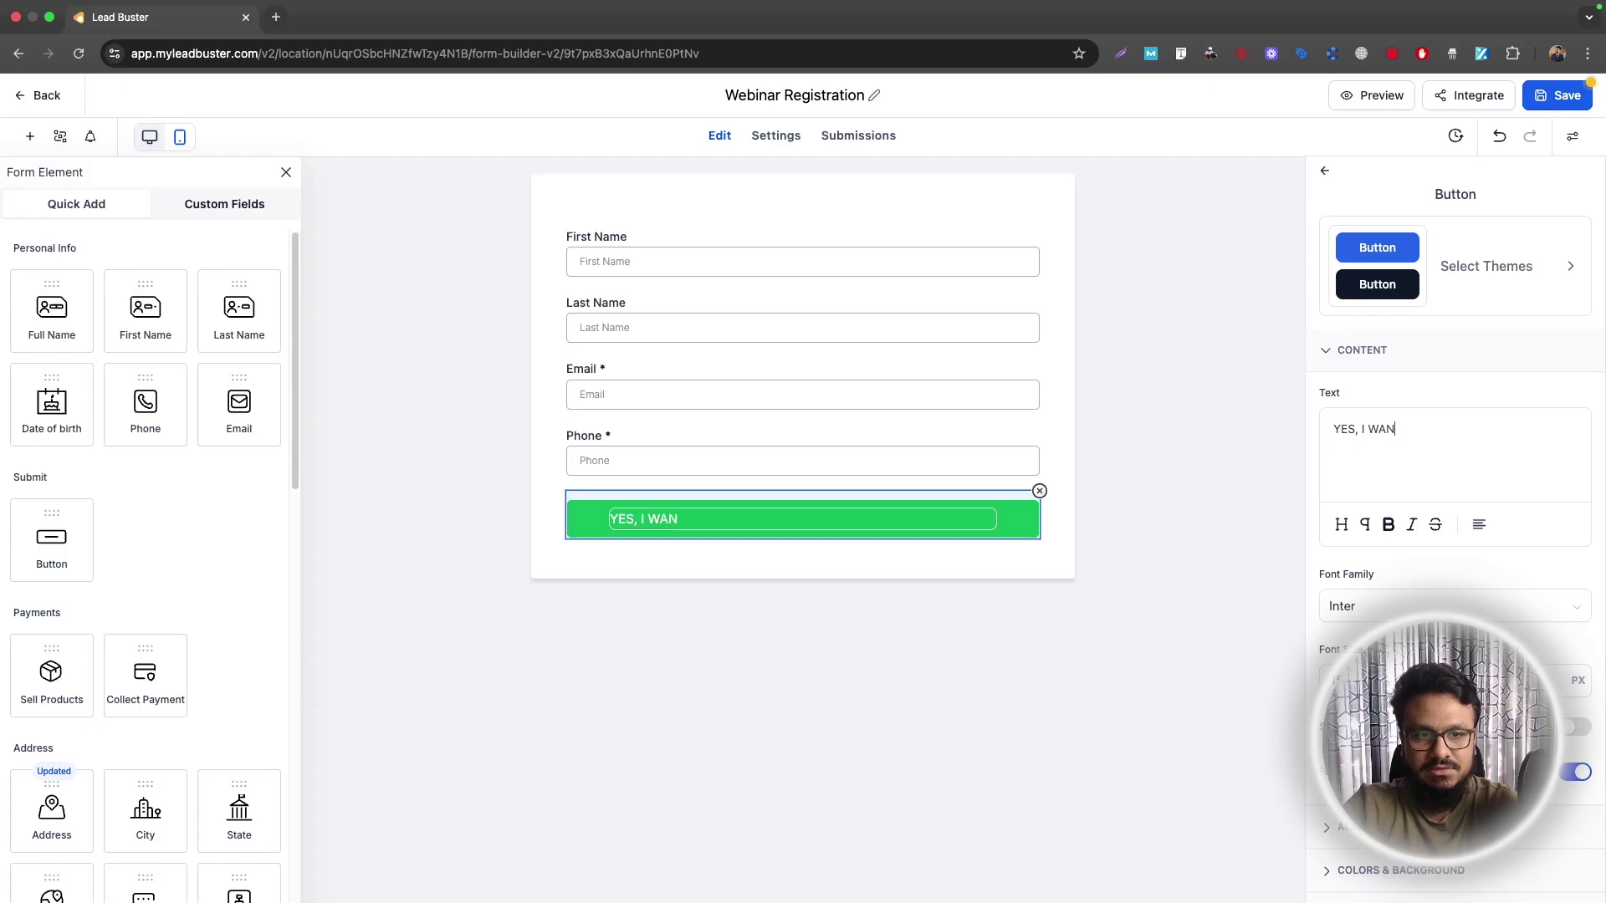
{"action": "type", "text": "T TO REGISTER"}
{"action": "scroll", "coordinate": [1455, 501], "scroll_direction": "down", "scroll_amount": 3}
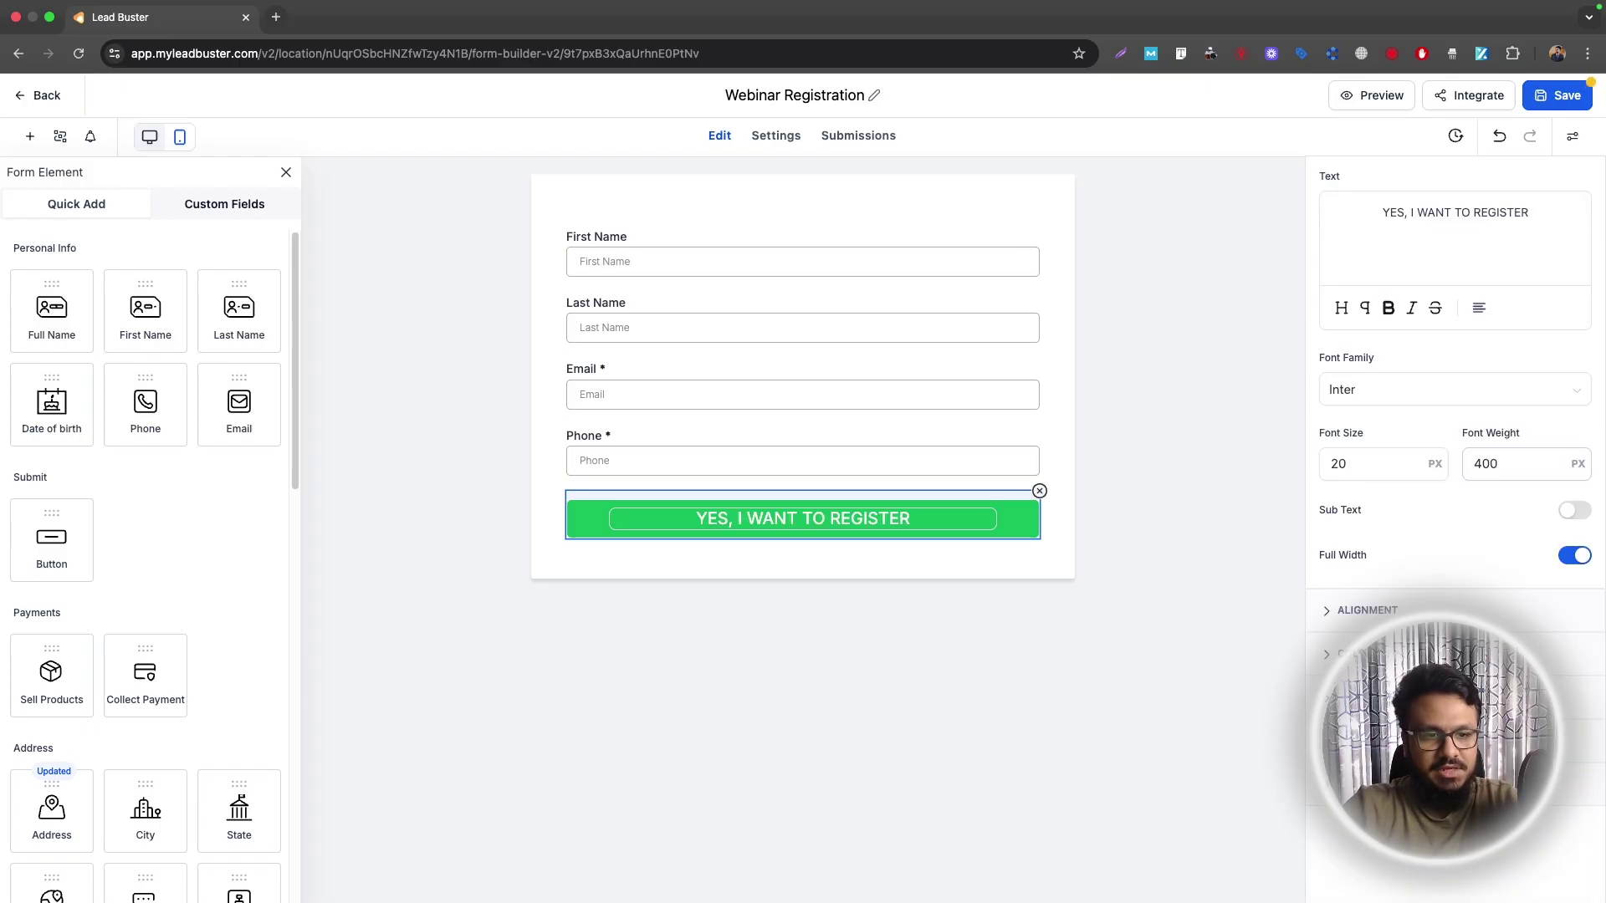
{"action": "left_click", "coordinate": [1371, 656]}
{"action": "left_click", "coordinate": [1377, 522]}
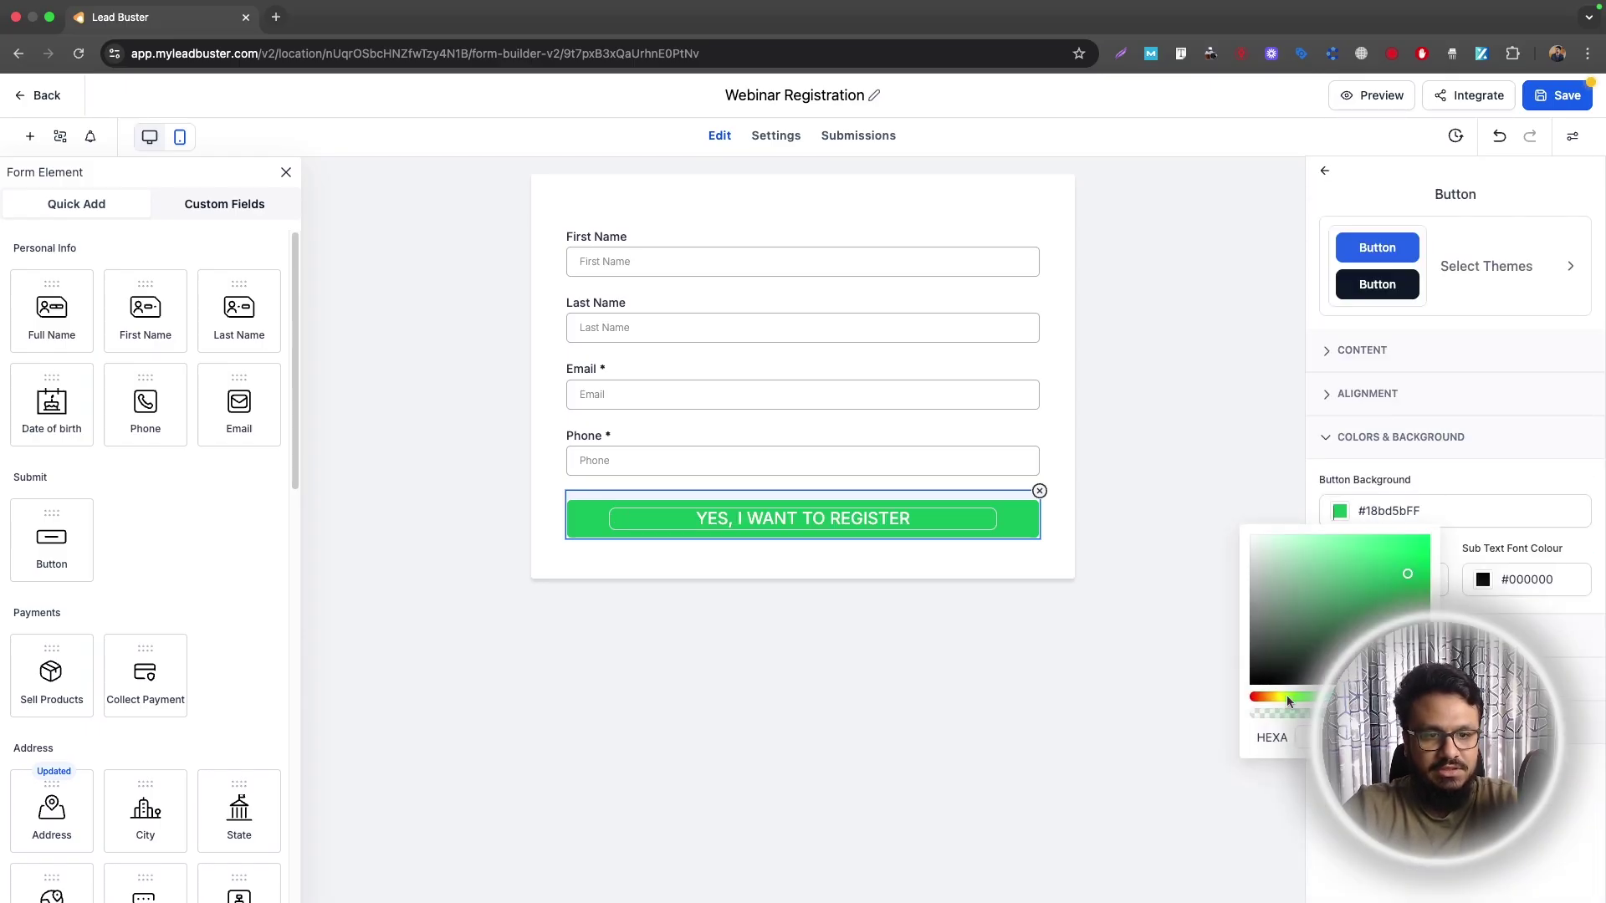
{"action": "left_click_drag", "start_coordinate": [1286, 695], "coordinate": [1252, 696]}
{"action": "left_click", "coordinate": [1557, 94]}
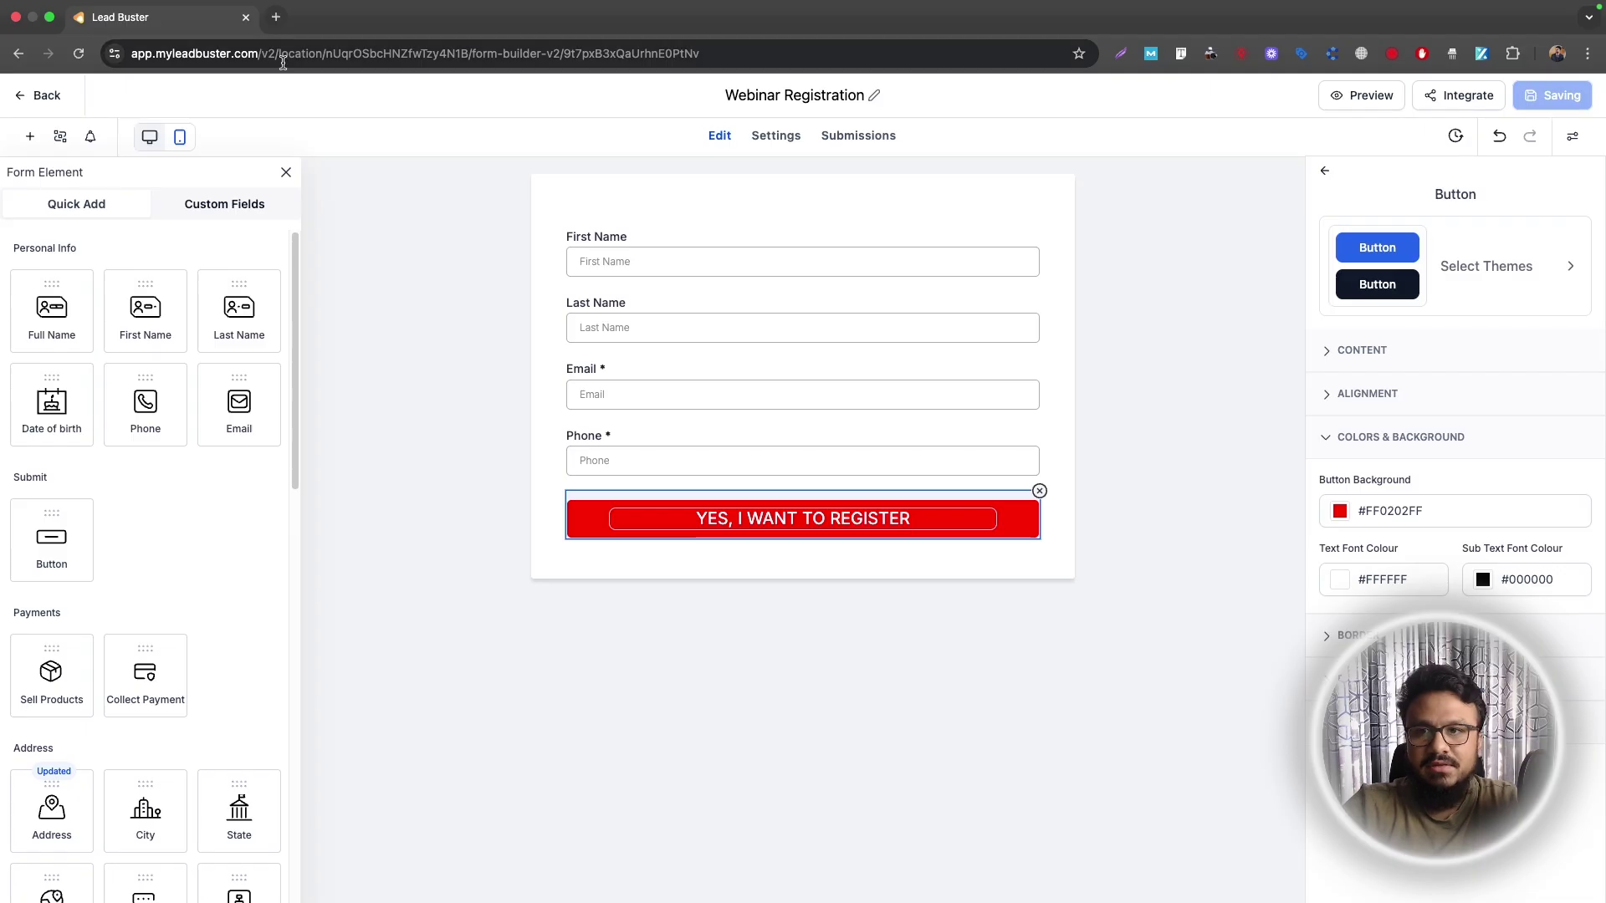
Step: Open the Freelance Income Webinar funnel and edit its registration step in a new tab
{"action": "left_click", "coordinate": [34, 96]}
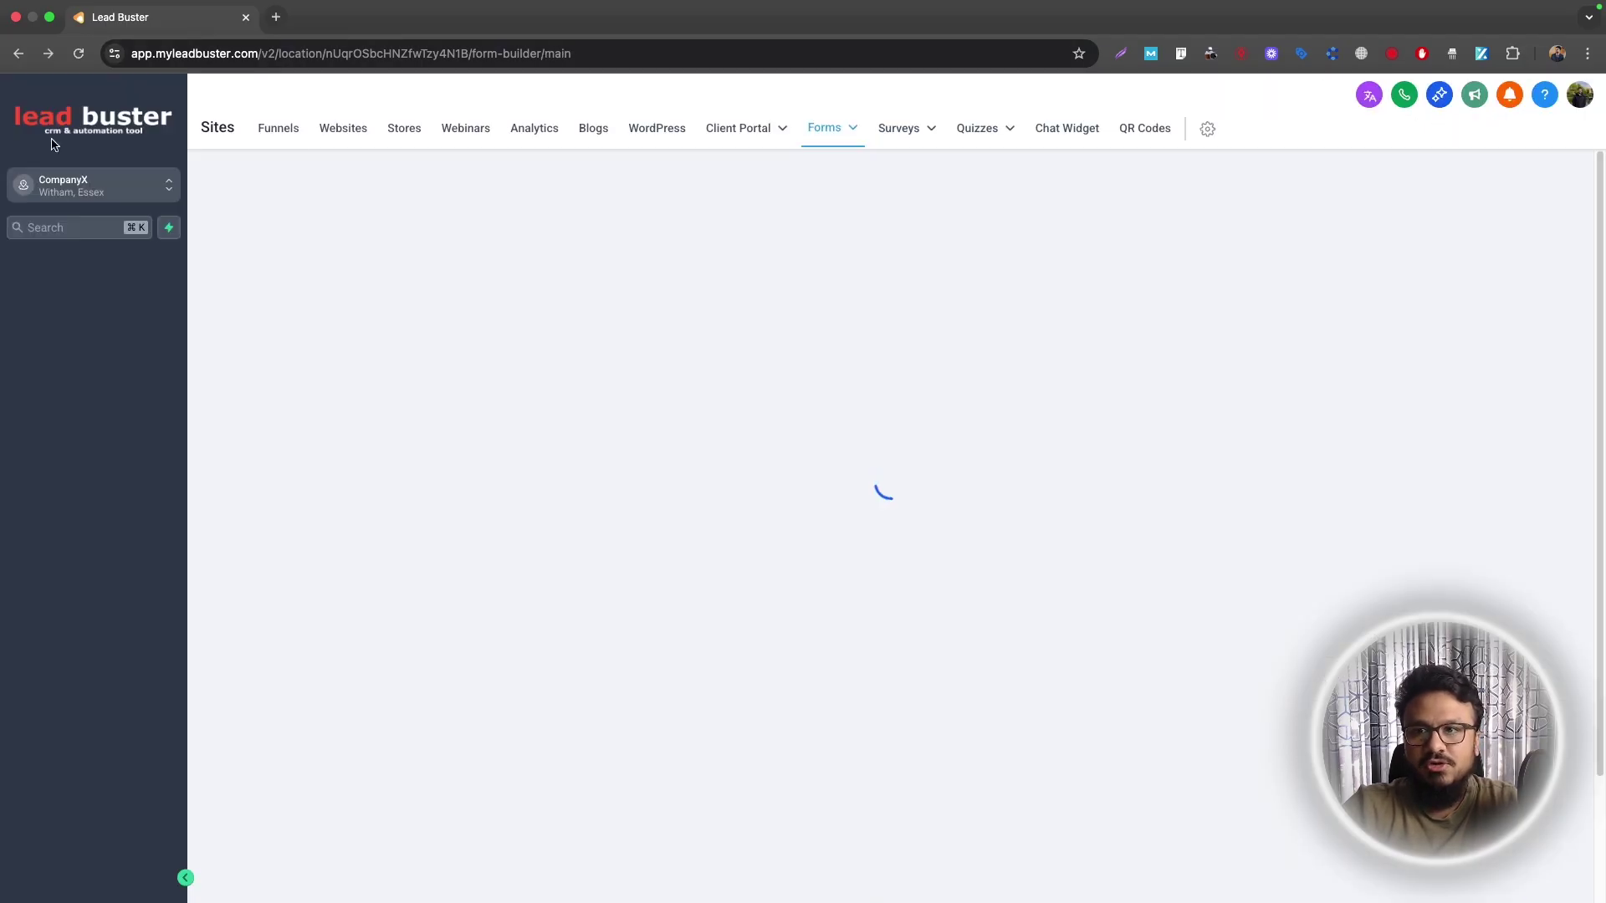
{"action": "left_click", "coordinate": [279, 129]}
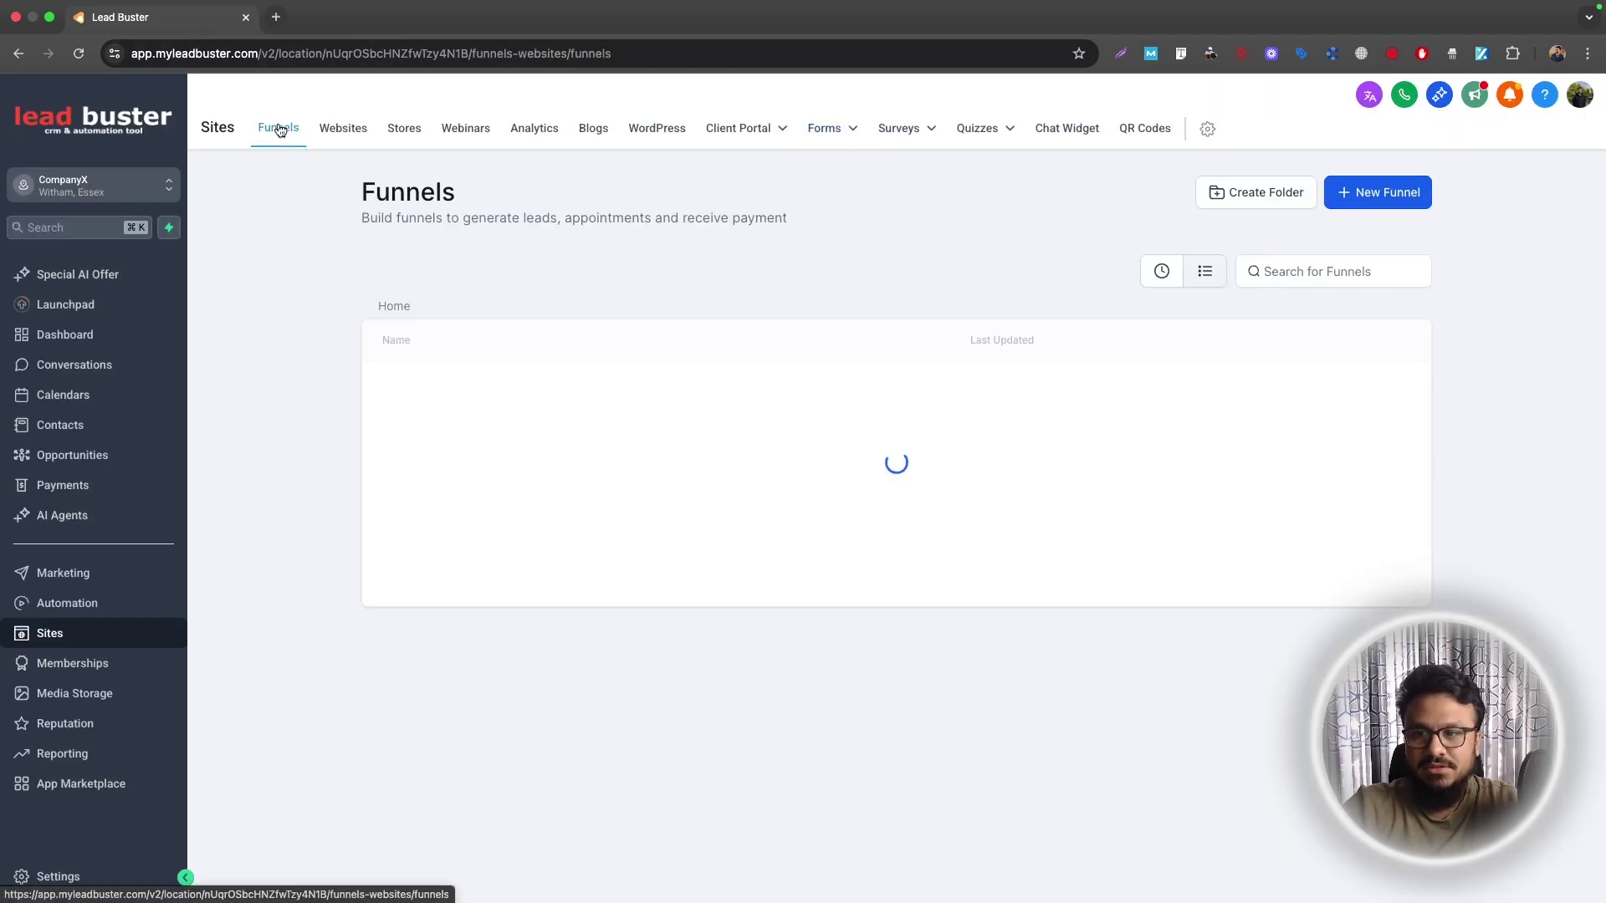
{"action": "left_click", "coordinate": [423, 444]}
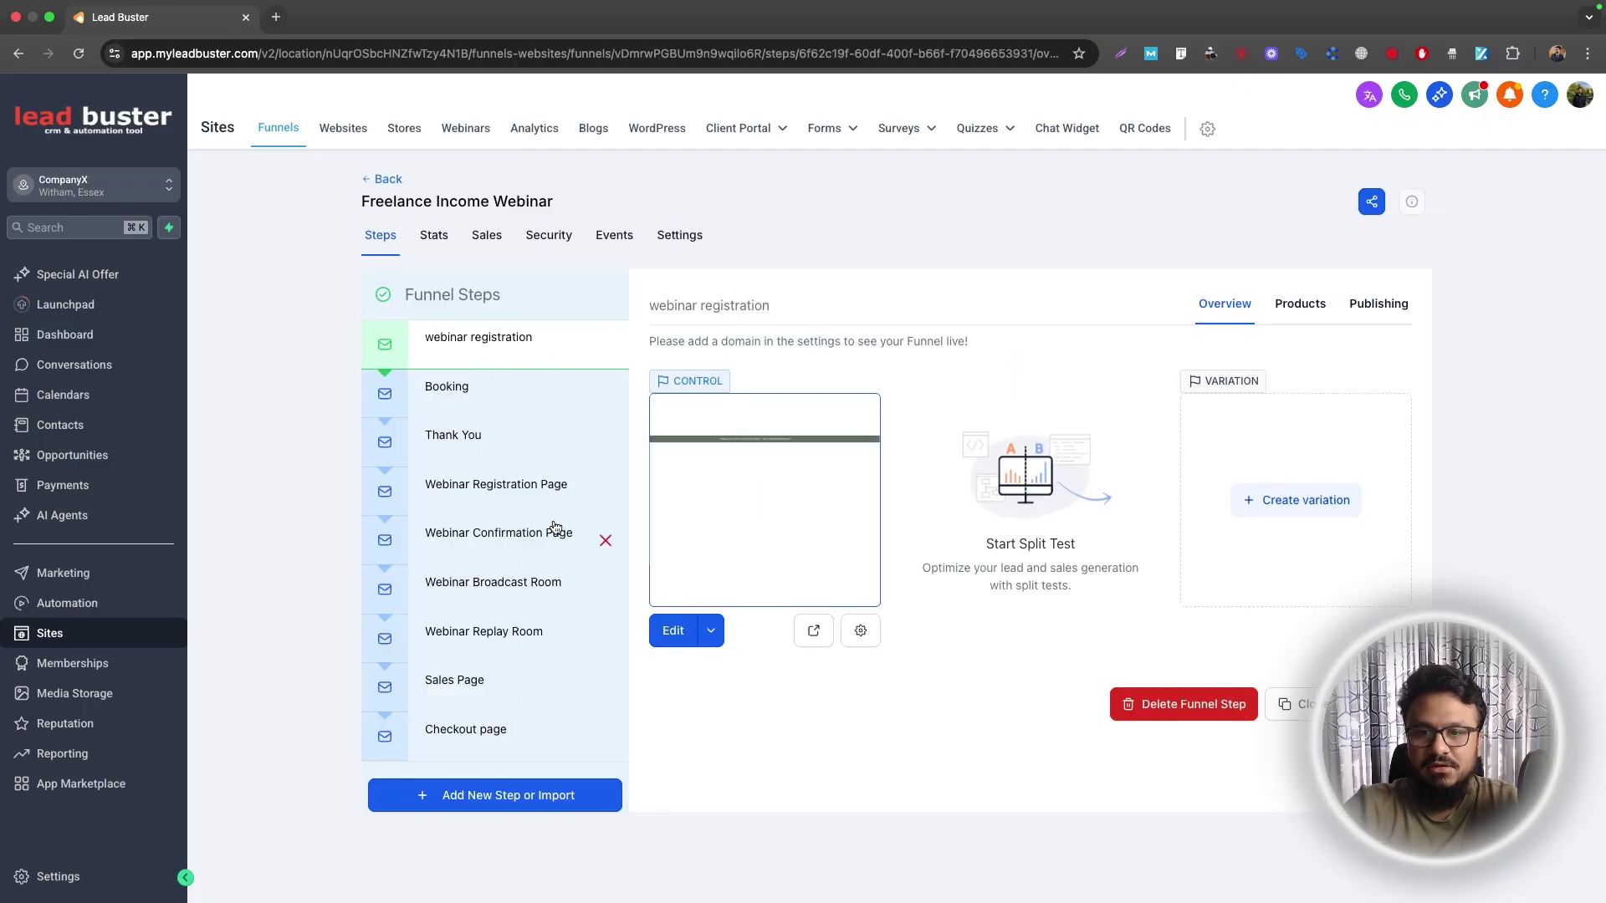
{"action": "left_click", "coordinate": [722, 639]}
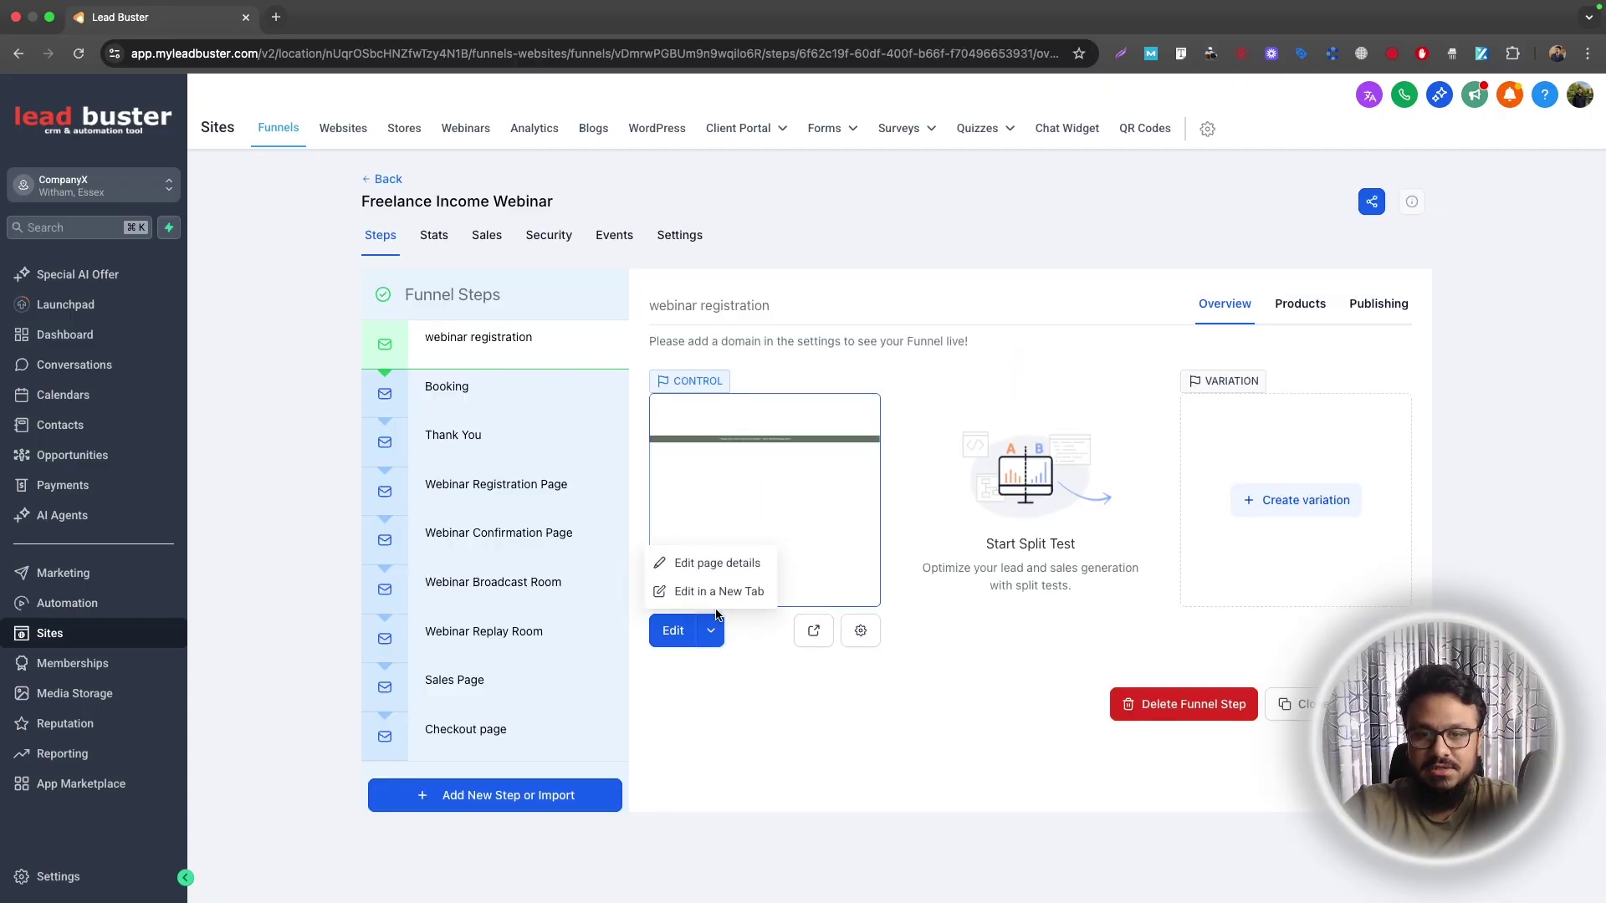
{"action": "left_click", "coordinate": [706, 592]}
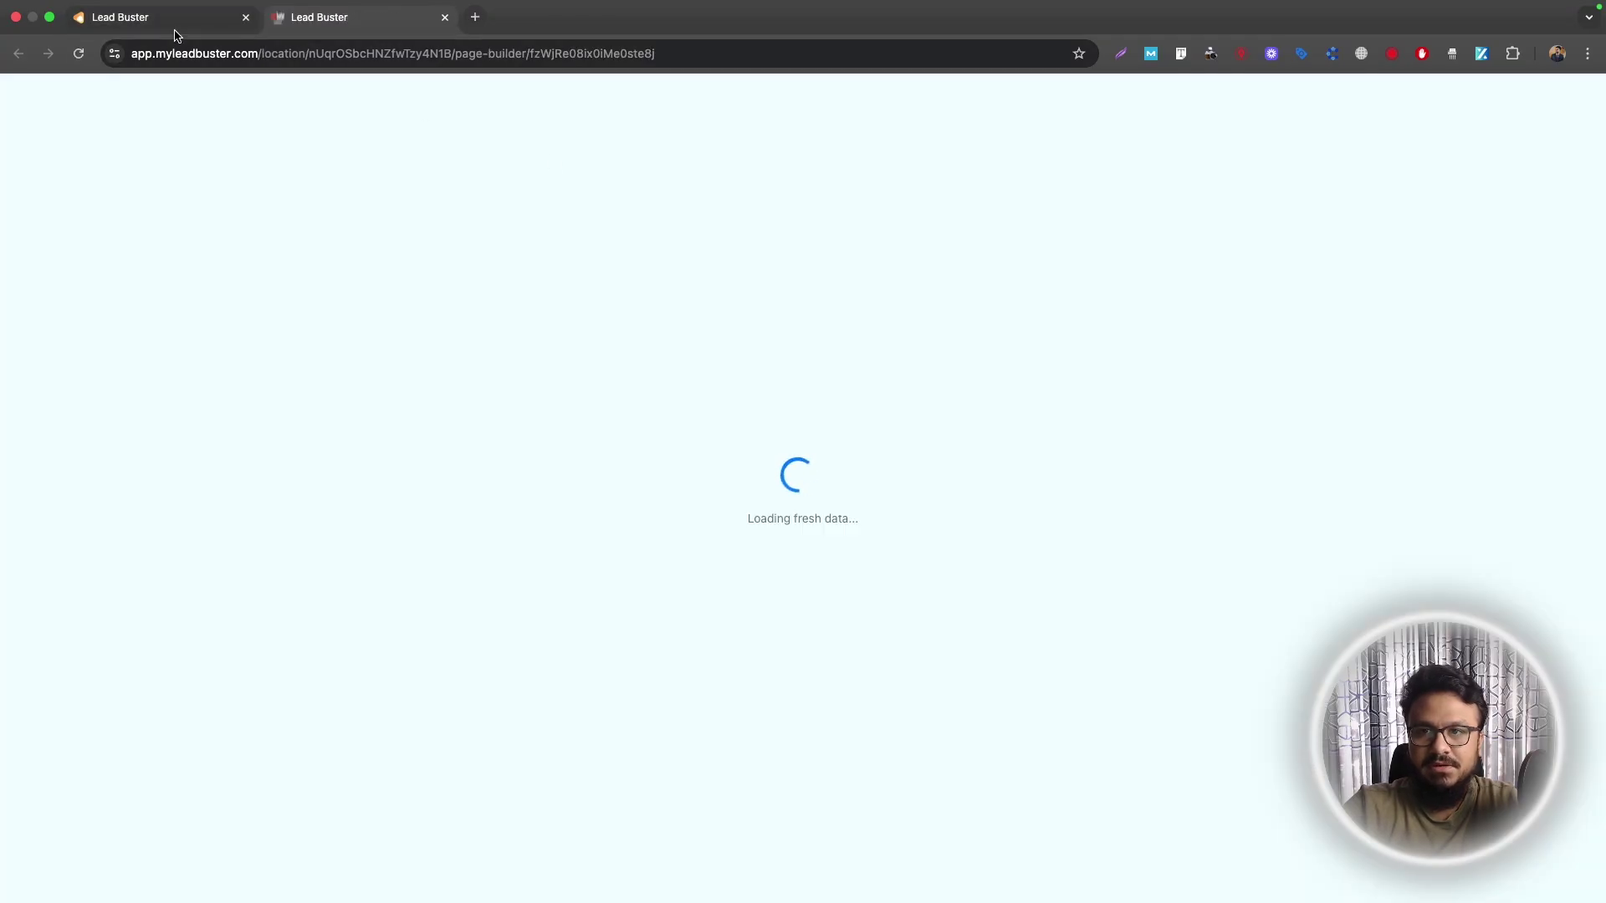
{"action": "left_click", "coordinate": [184, 20]}
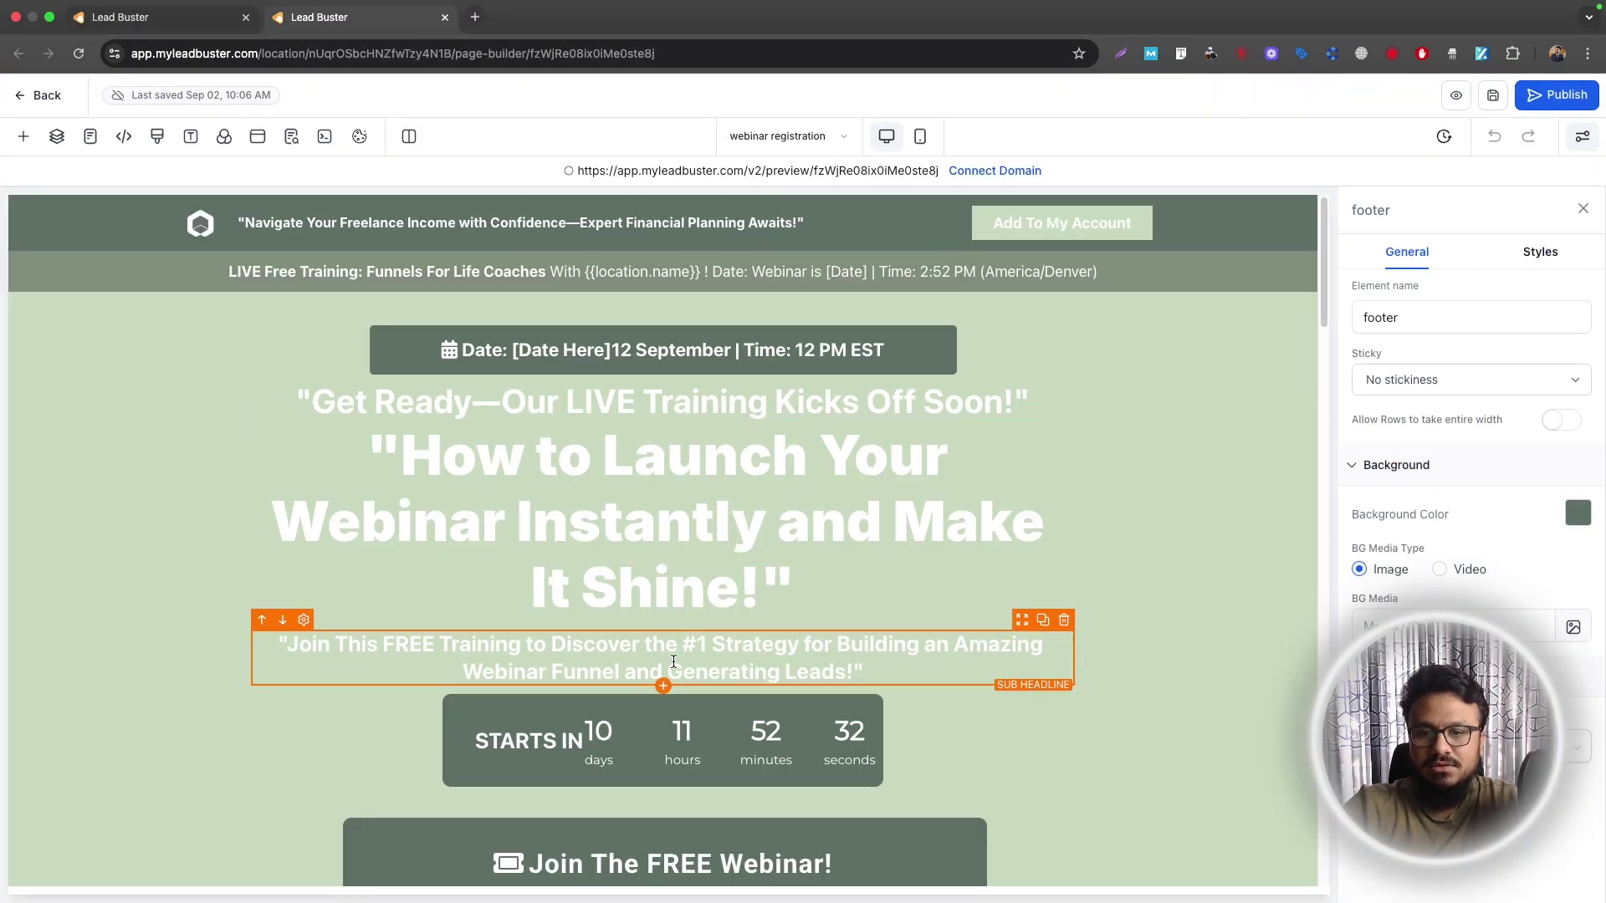
Step: Delete the Join The FREE Webinar button and insert a Form element set to Webinar Registration
{"action": "scroll", "coordinate": [736, 502], "scroll_direction": "down", "scroll_amount": 5}
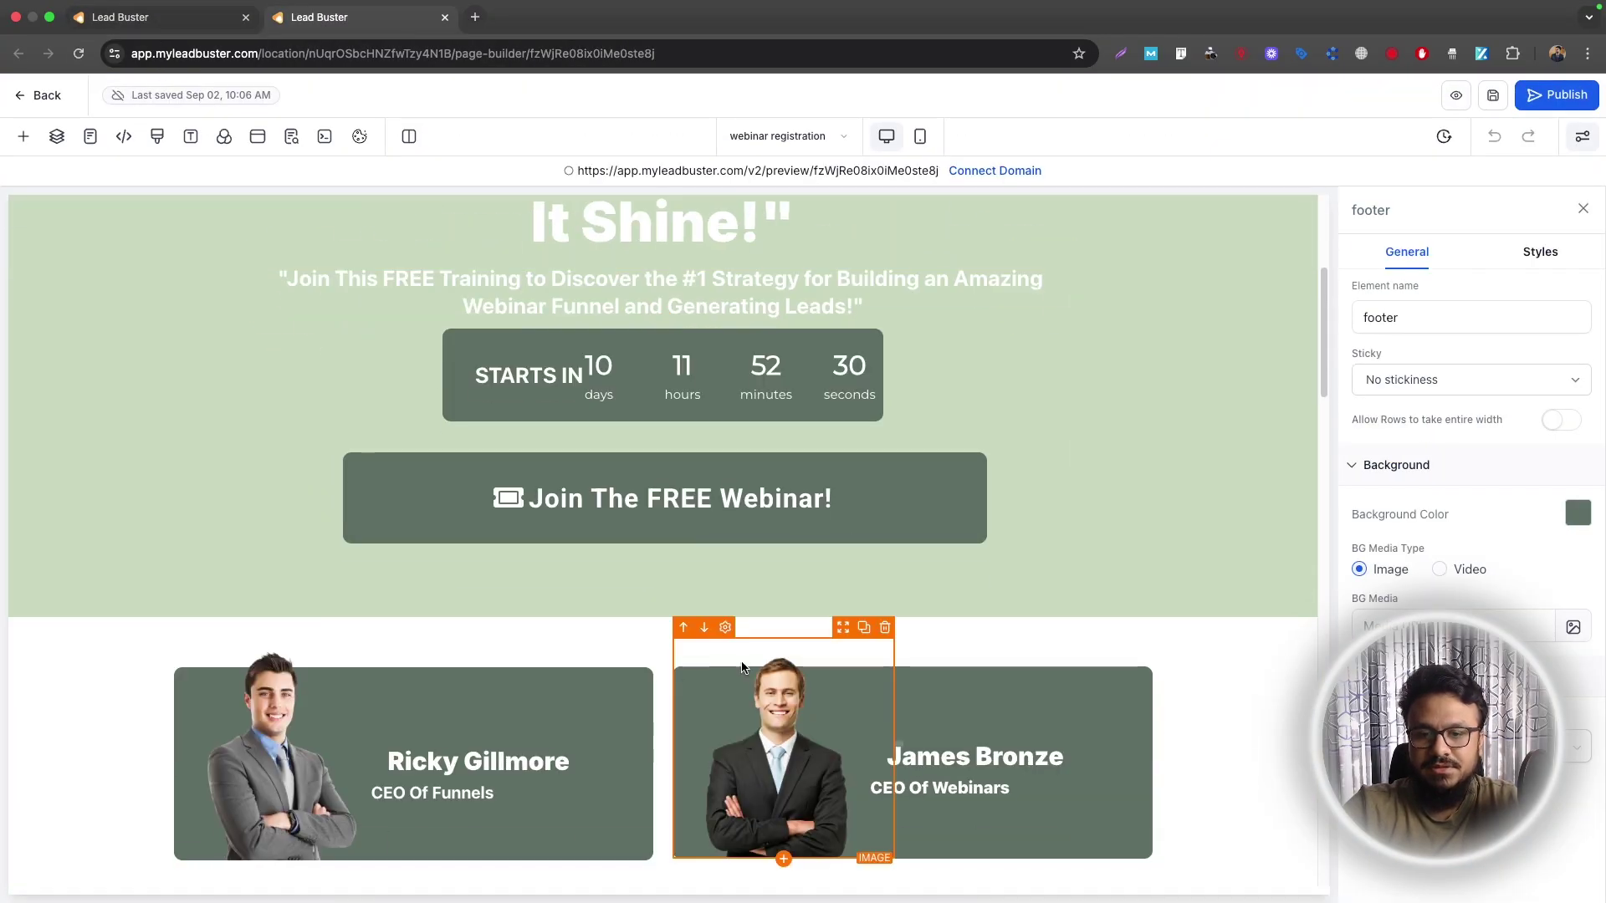
{"action": "left_click", "coordinate": [995, 443]}
{"action": "left_click", "coordinate": [665, 480]}
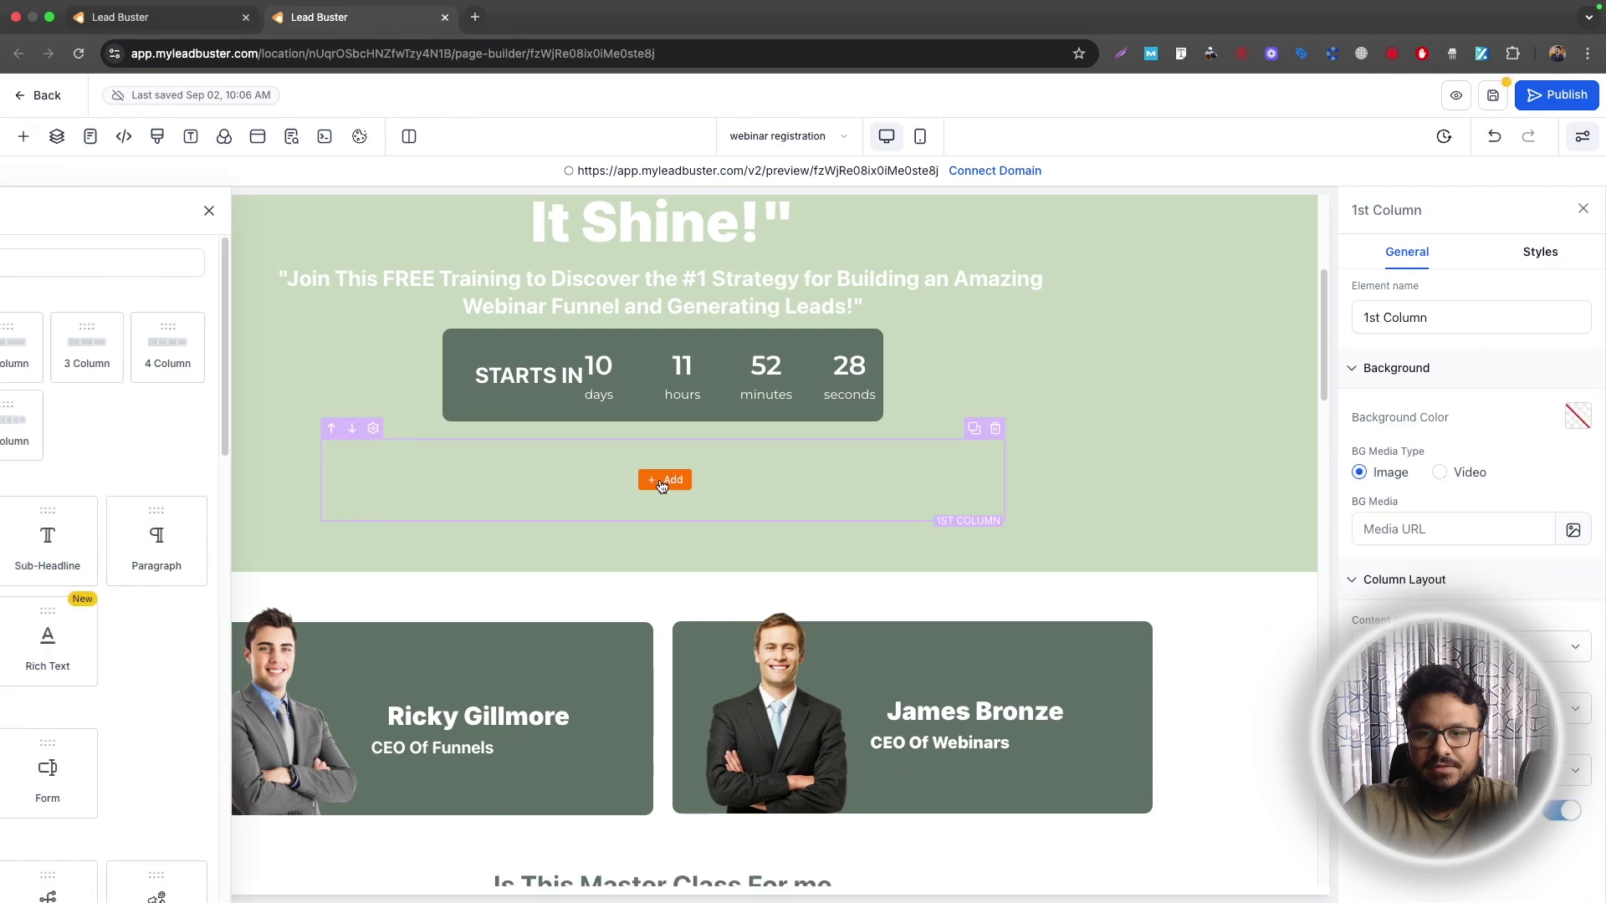
{"action": "left_click", "coordinate": [323, 263]}
{"action": "type", "text": "form"}
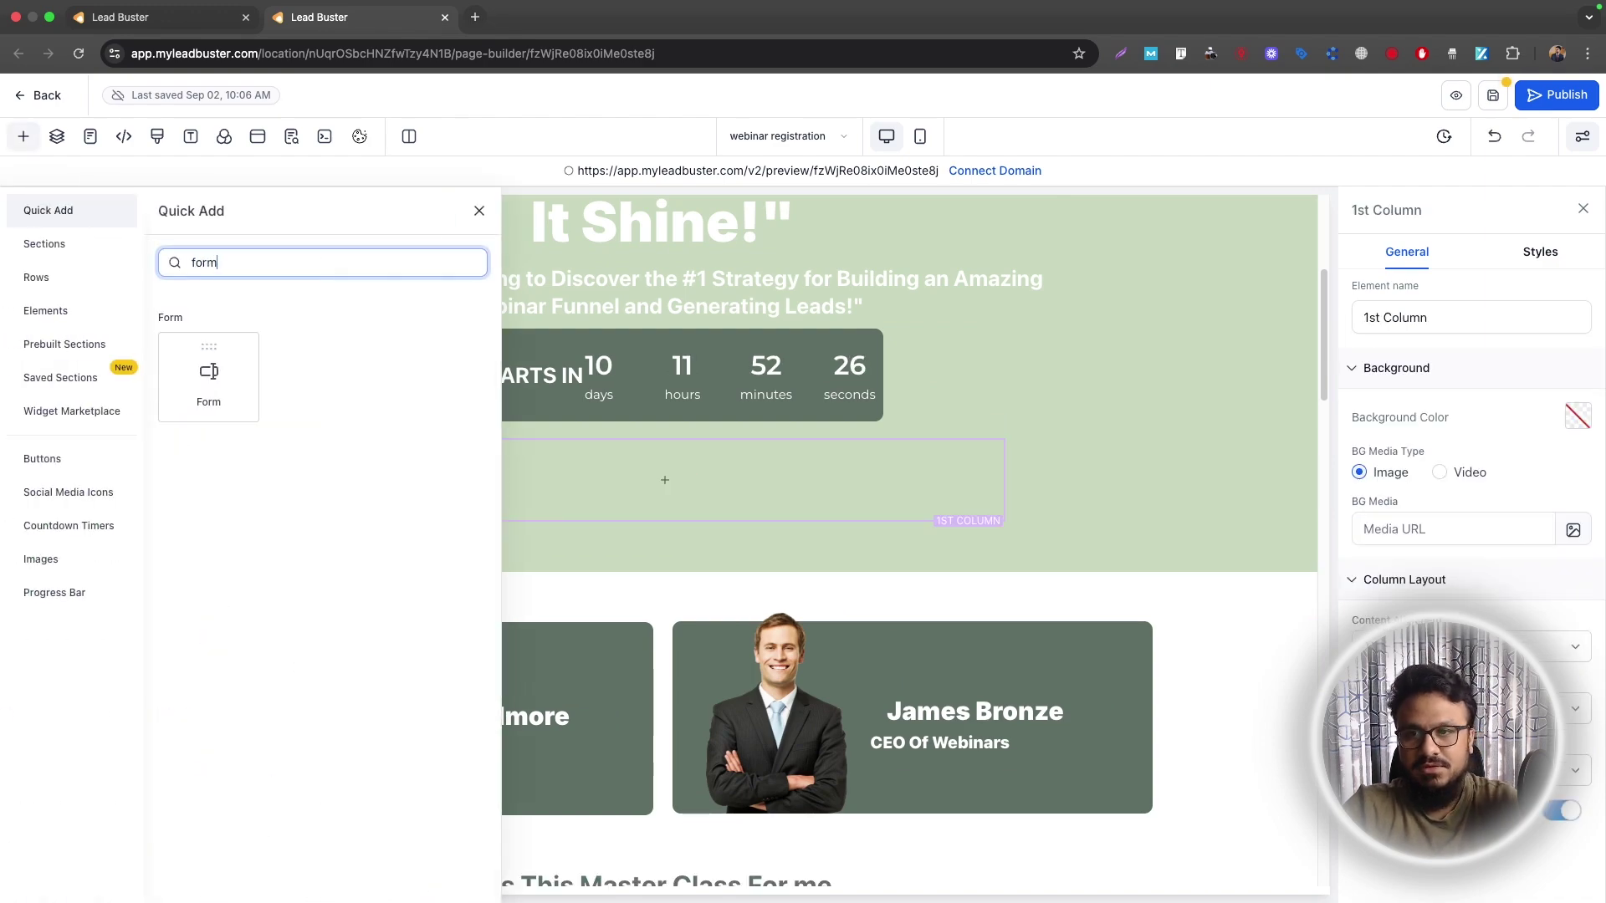
{"action": "left_click_drag", "start_coordinate": [208, 374], "coordinate": [641, 484]}
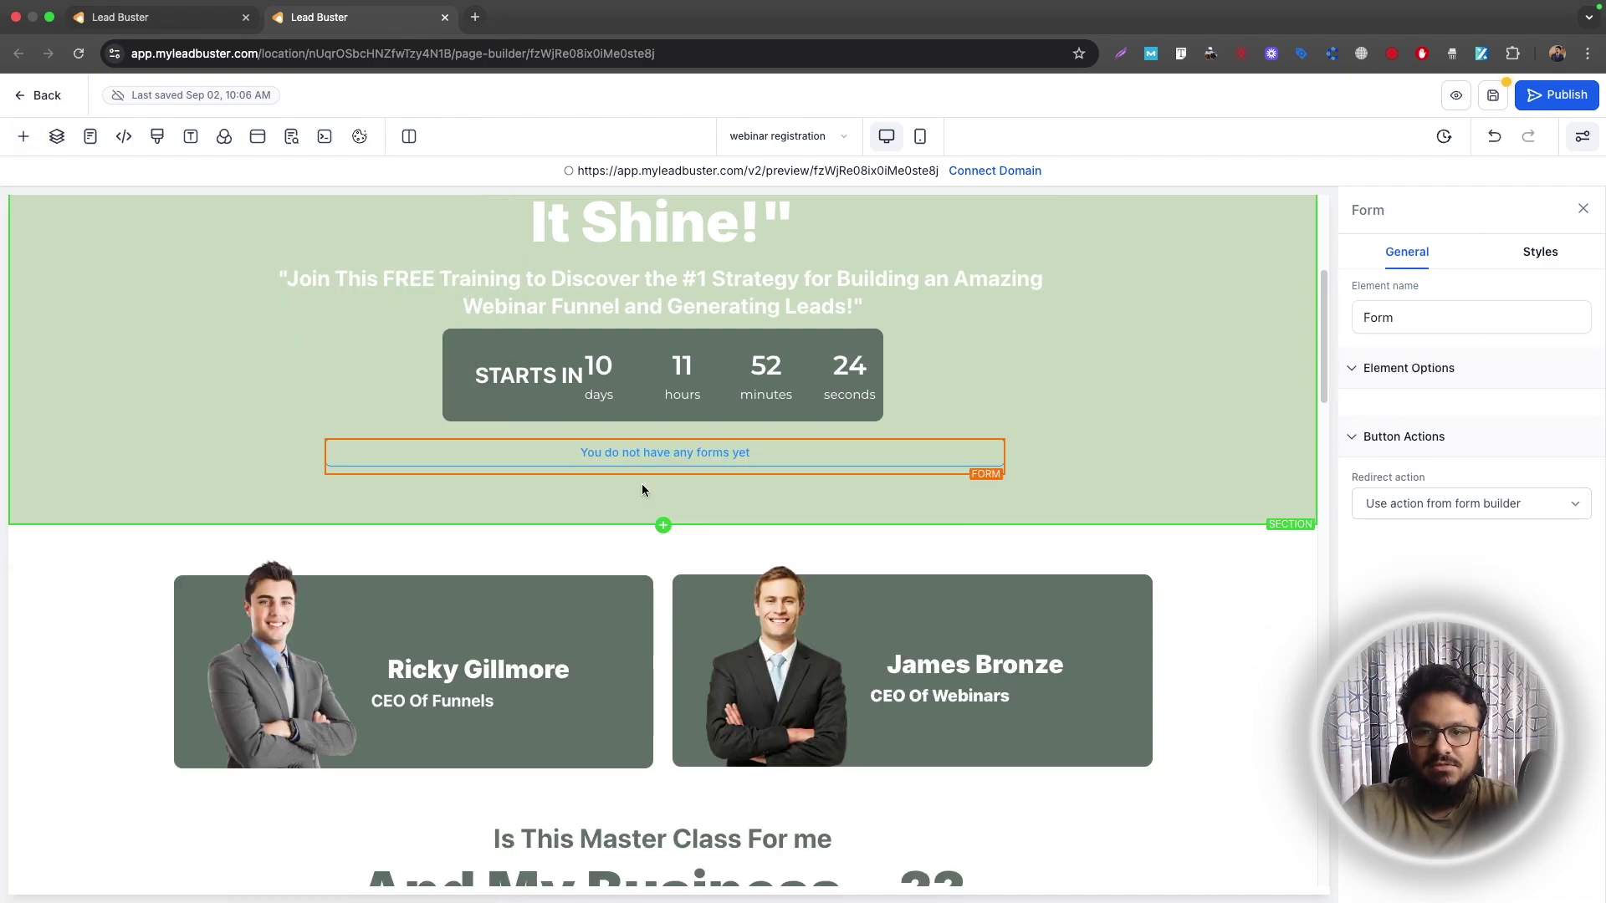
{"action": "left_click", "coordinate": [799, 427]}
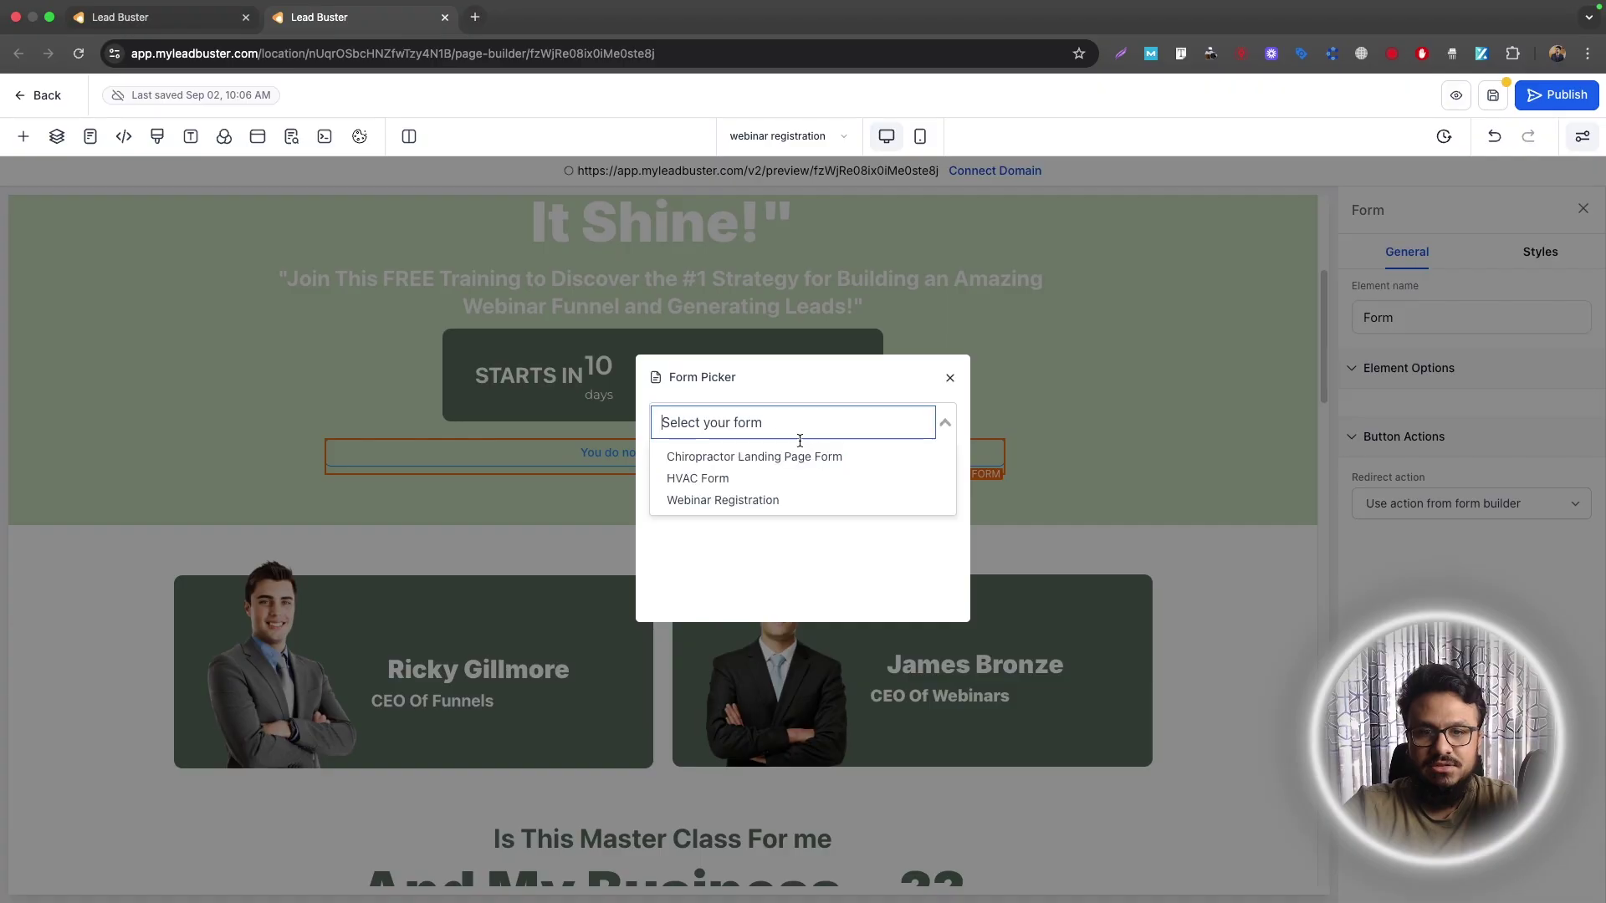
{"action": "left_click", "coordinate": [710, 500]}
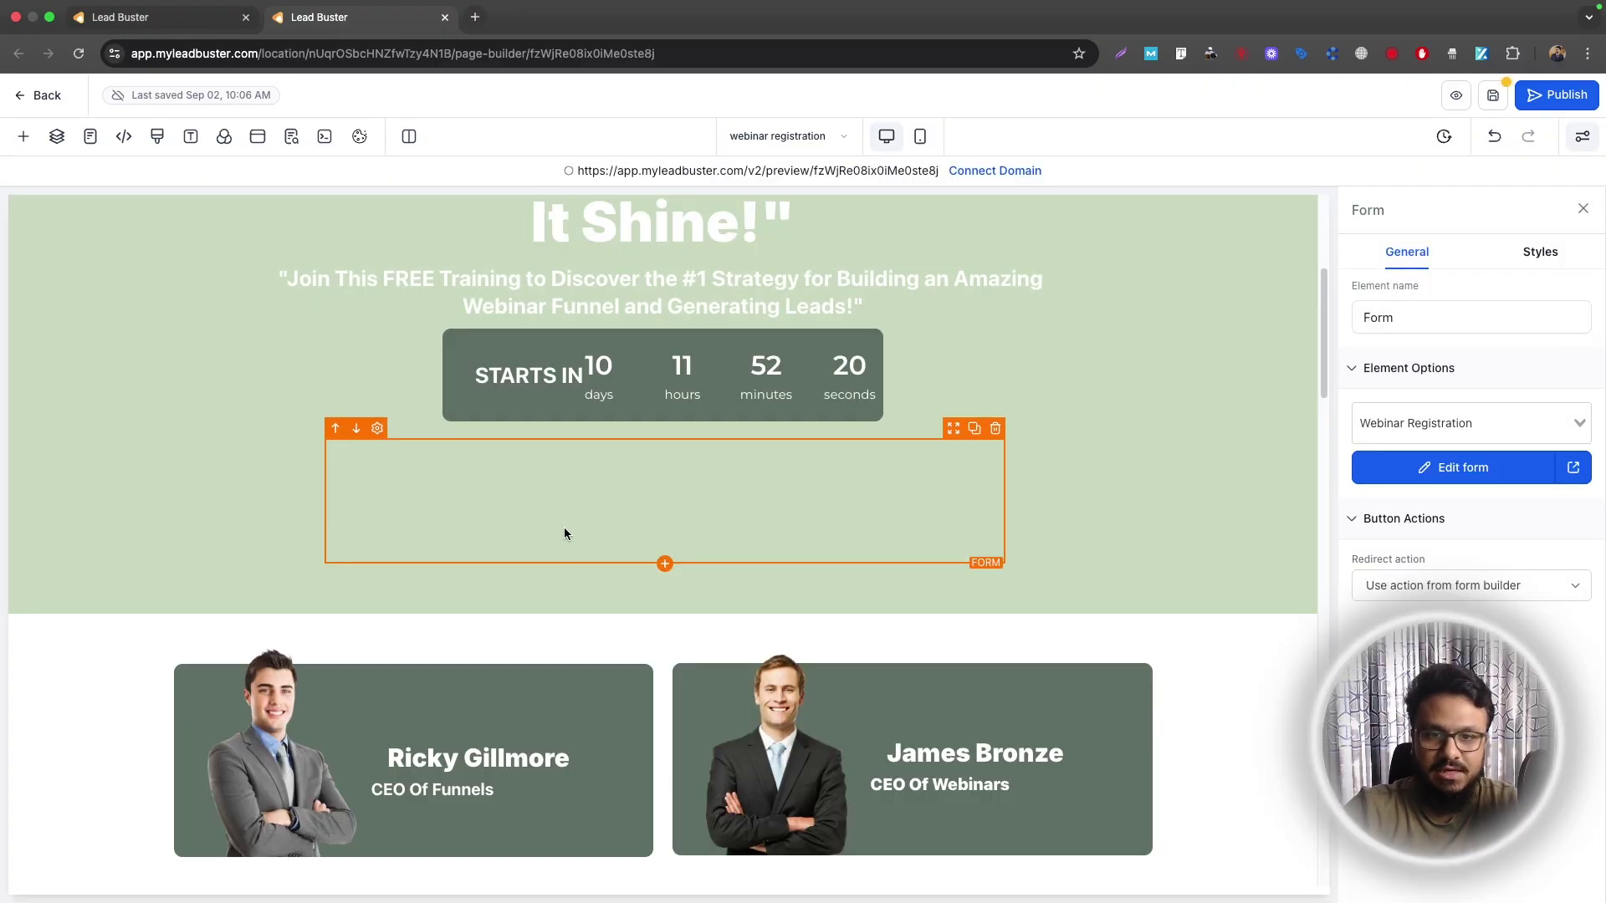
{"action": "scroll", "coordinate": [666, 521], "scroll_direction": "down", "scroll_amount": 10}
{"action": "scroll", "coordinate": [619, 587], "scroll_direction": "down", "scroll_amount": 15}
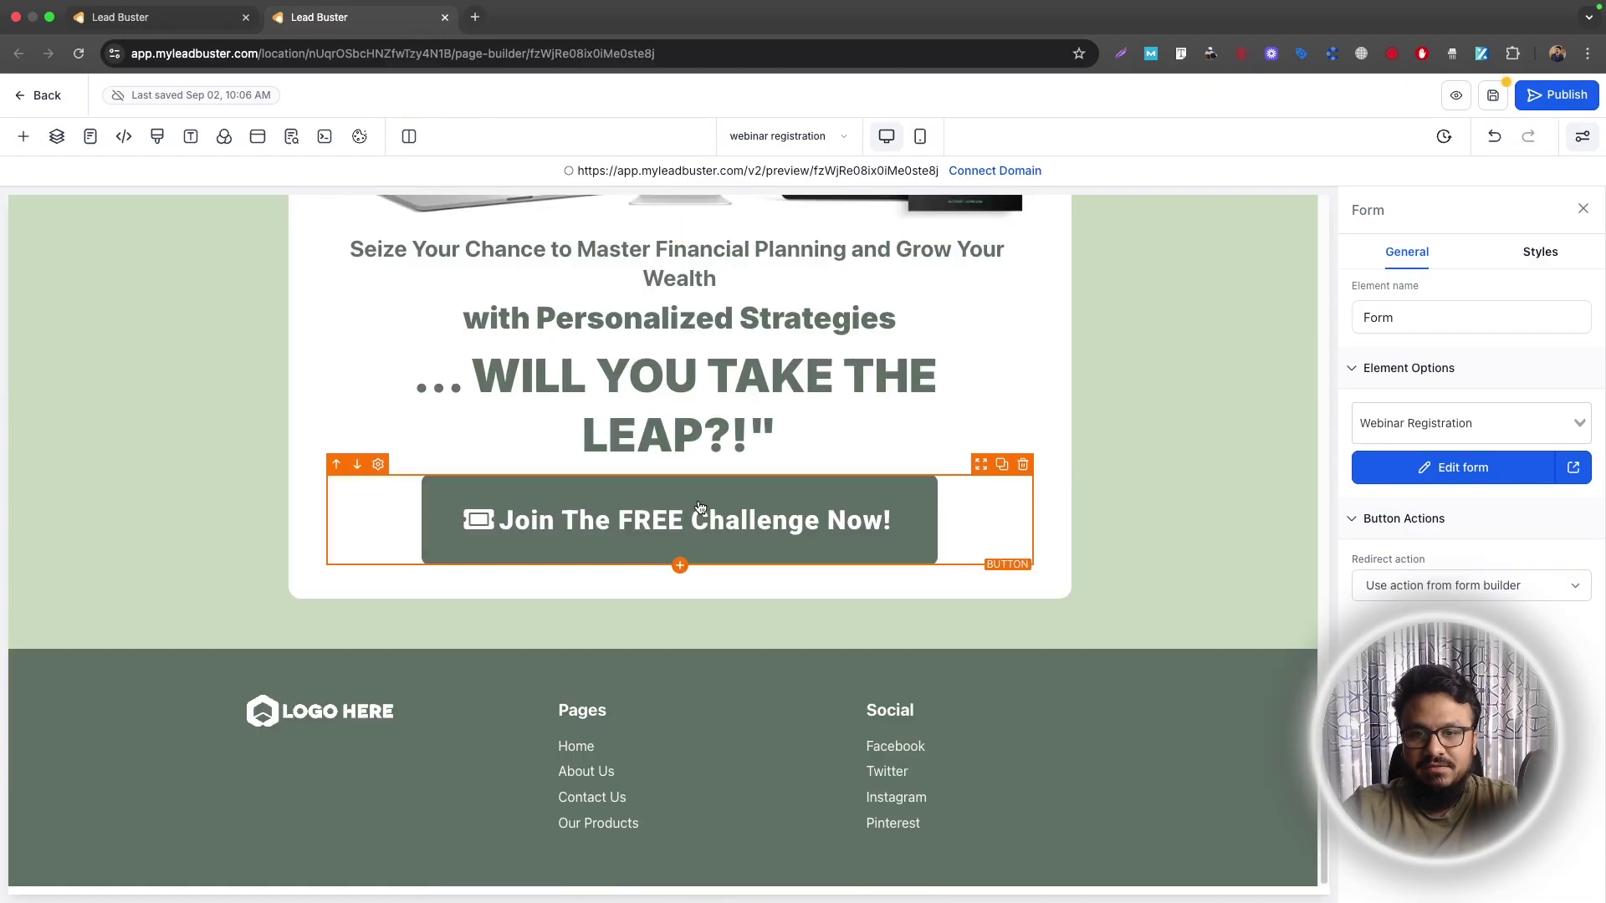
Step: Save the page with its embedded form and open the preview URL in a new tab
{"action": "left_click", "coordinate": [700, 507]}
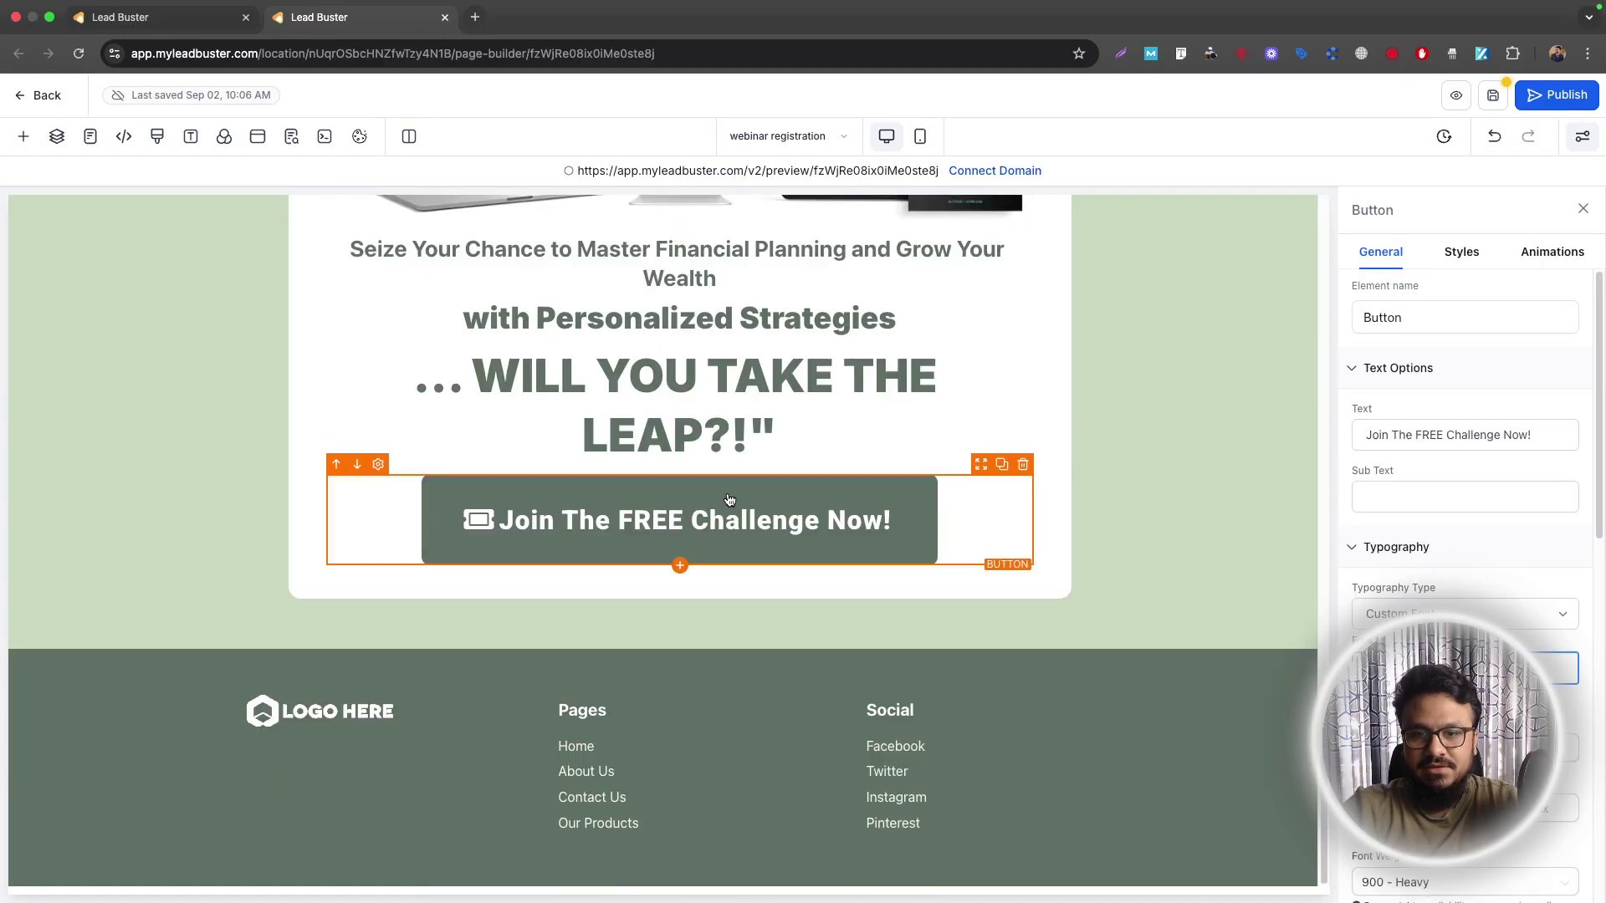
{"action": "scroll", "coordinate": [1464, 544], "scroll_direction": "down", "scroll_amount": 6}
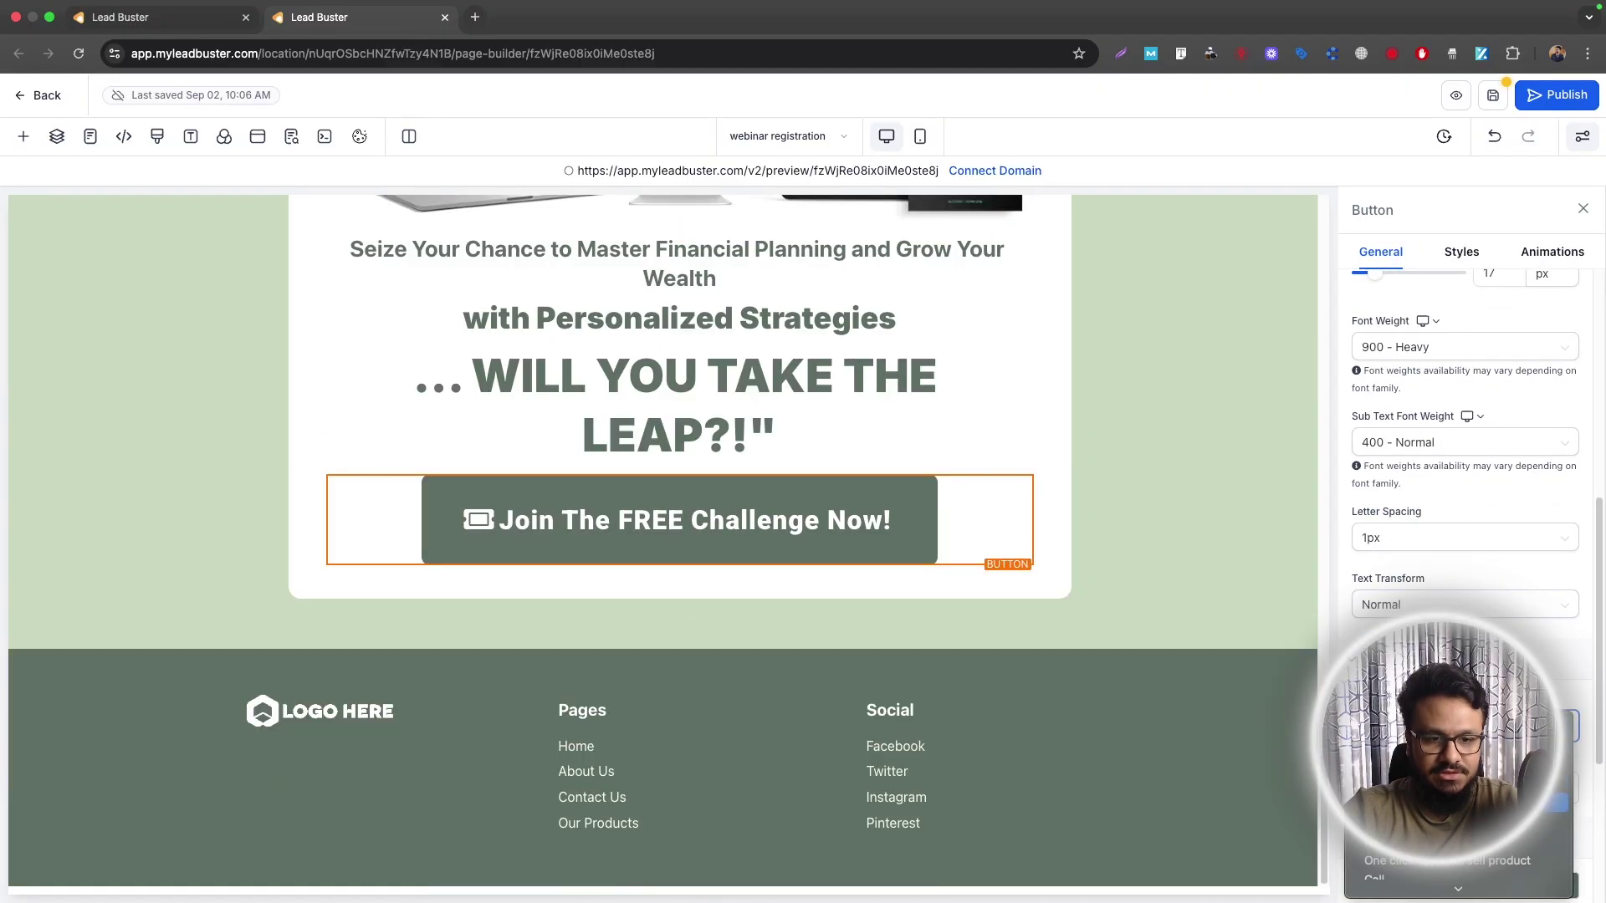
{"action": "scroll", "coordinate": [867, 600], "scroll_direction": "up", "scroll_amount": 12}
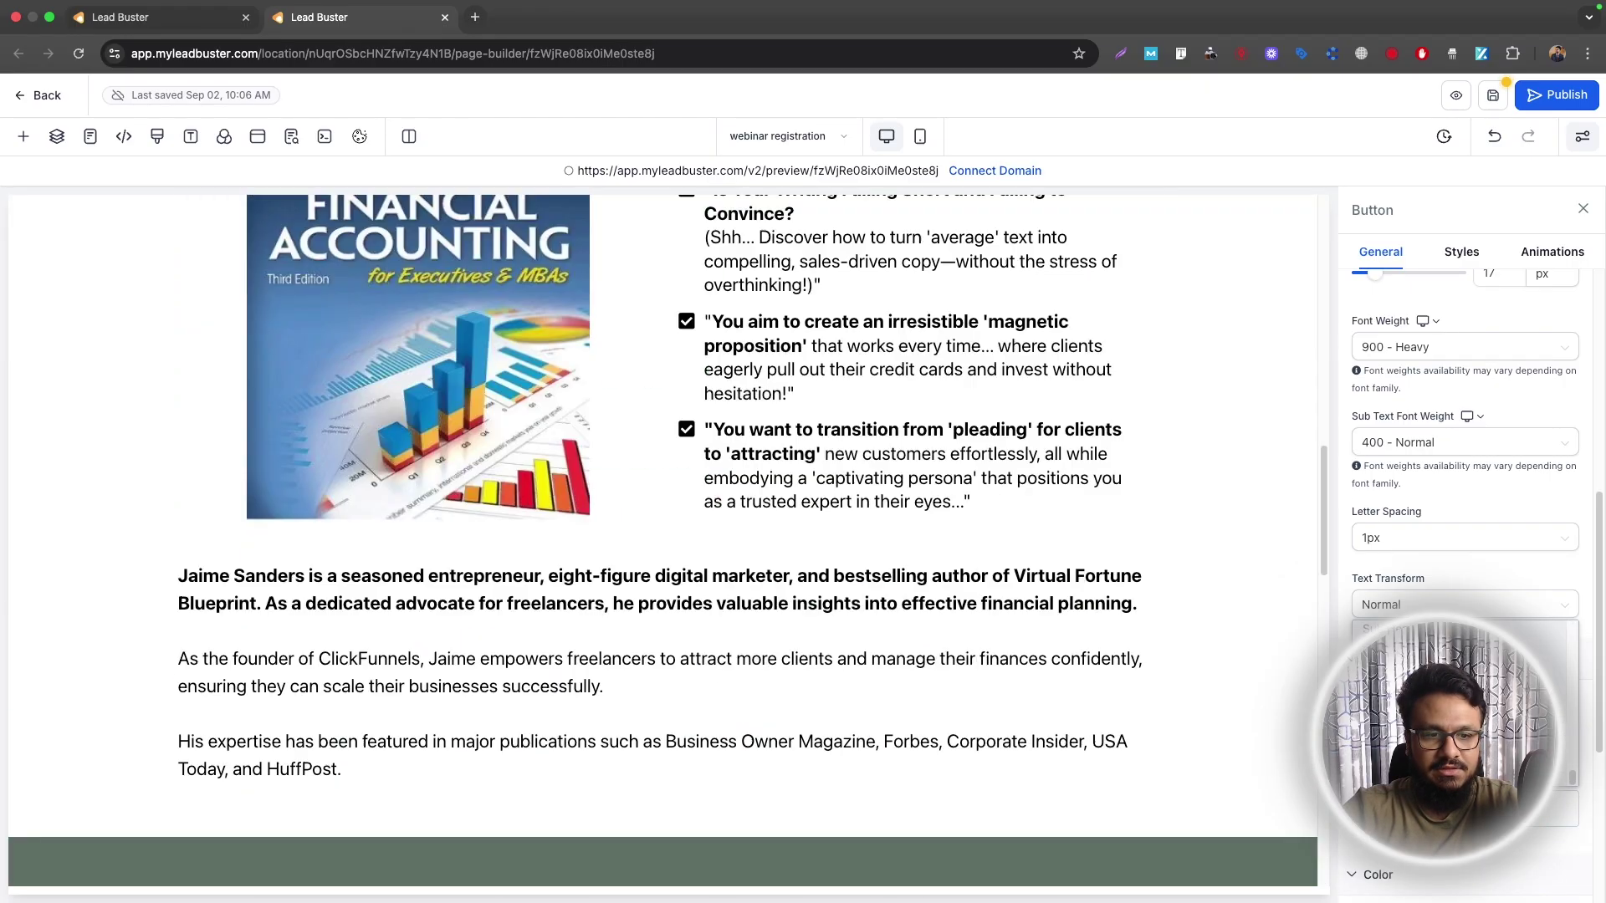
{"action": "scroll", "coordinate": [867, 600], "scroll_direction": "up", "scroll_amount": 5}
{"action": "scroll", "coordinate": [803, 514], "scroll_direction": "down", "scroll_amount": 15}
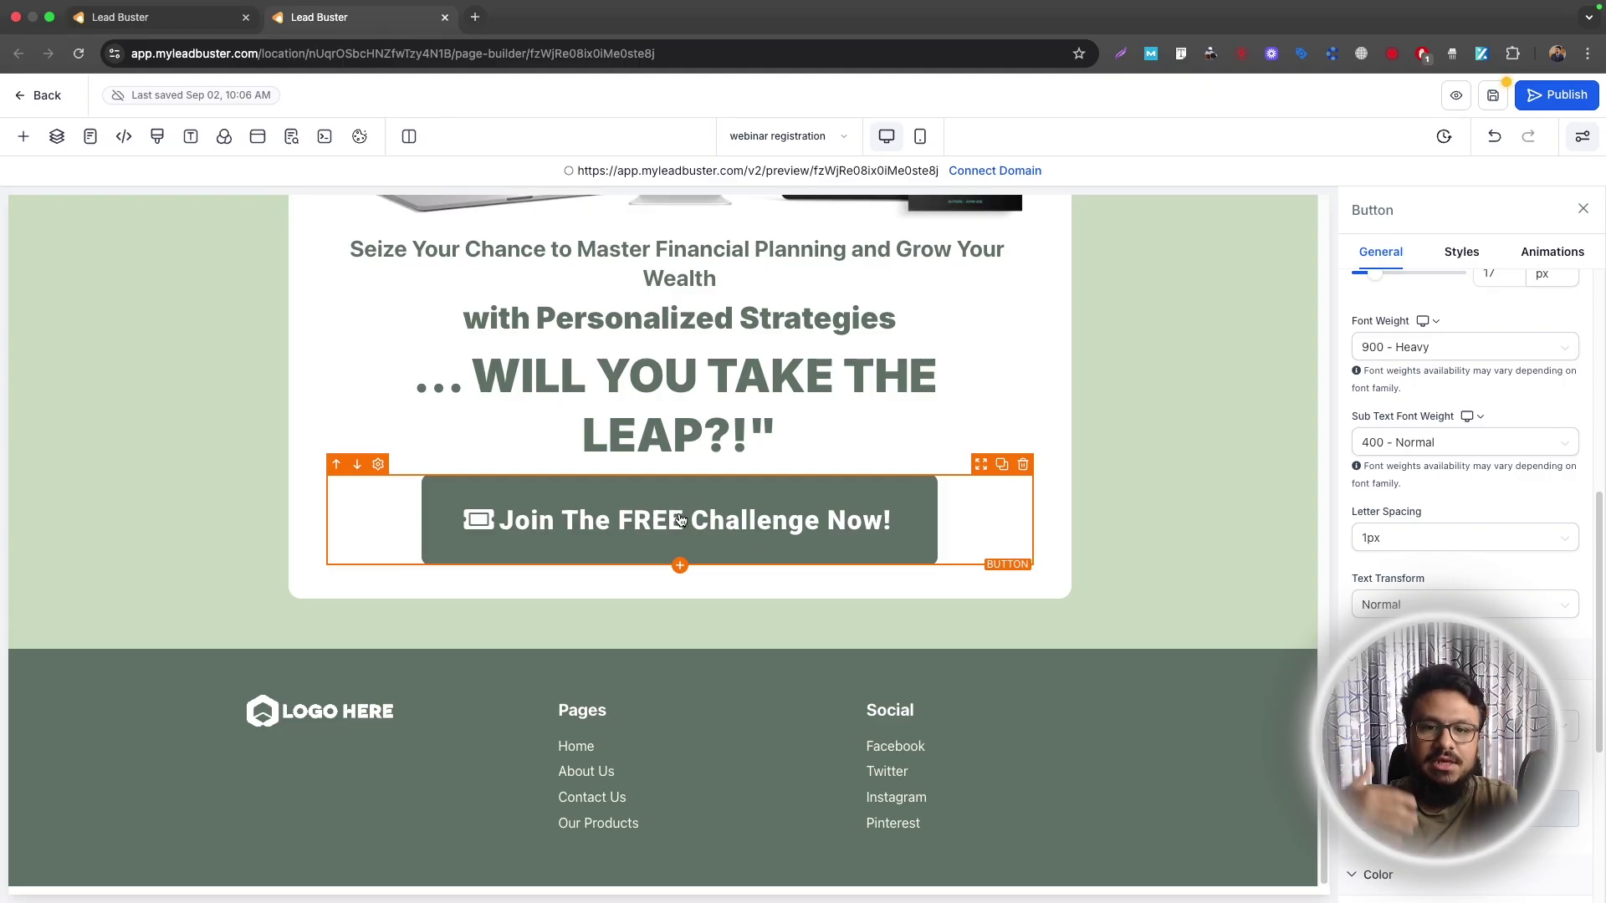
{"action": "scroll", "coordinate": [681, 520], "scroll_direction": "up", "scroll_amount": 20}
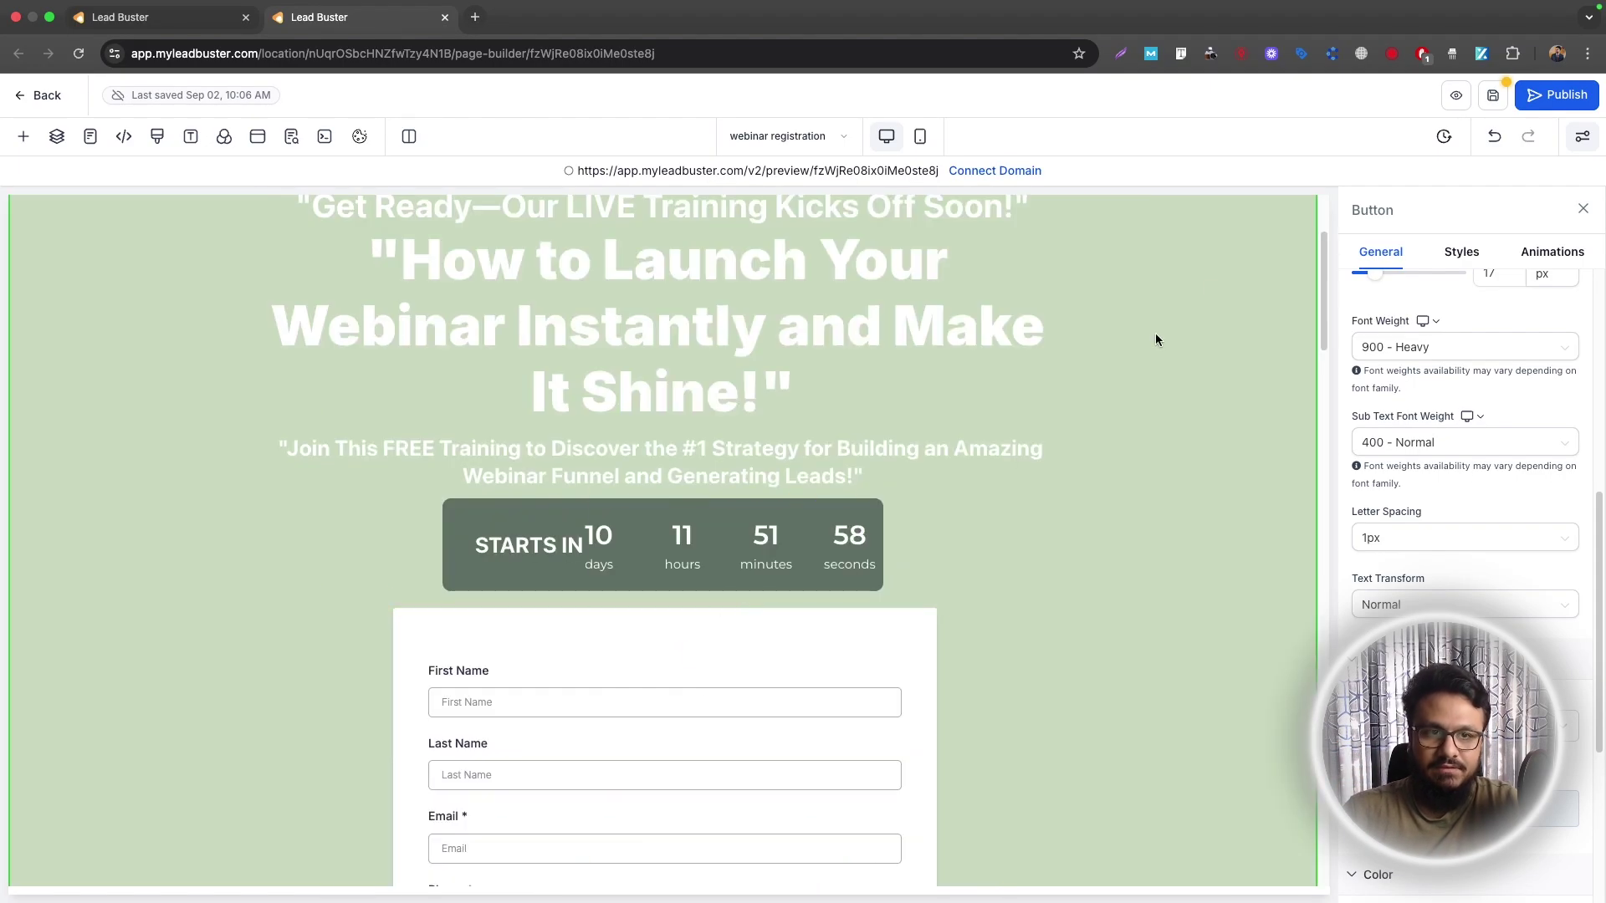
{"action": "left_click", "coordinate": [1490, 97]}
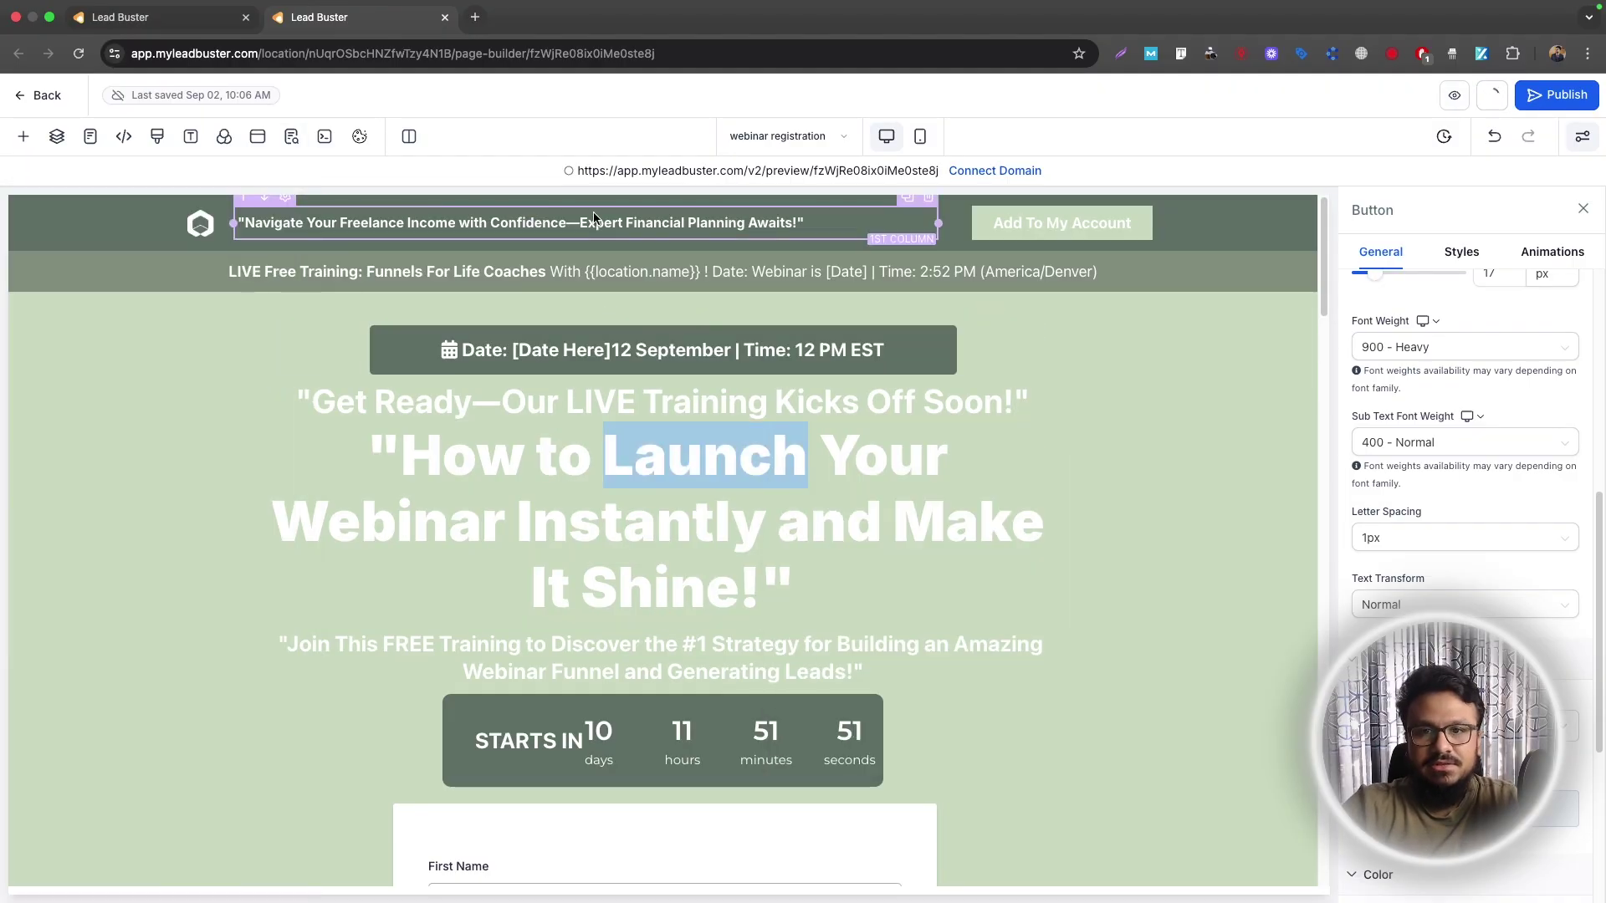
{"action": "left_click", "coordinate": [817, 170]}
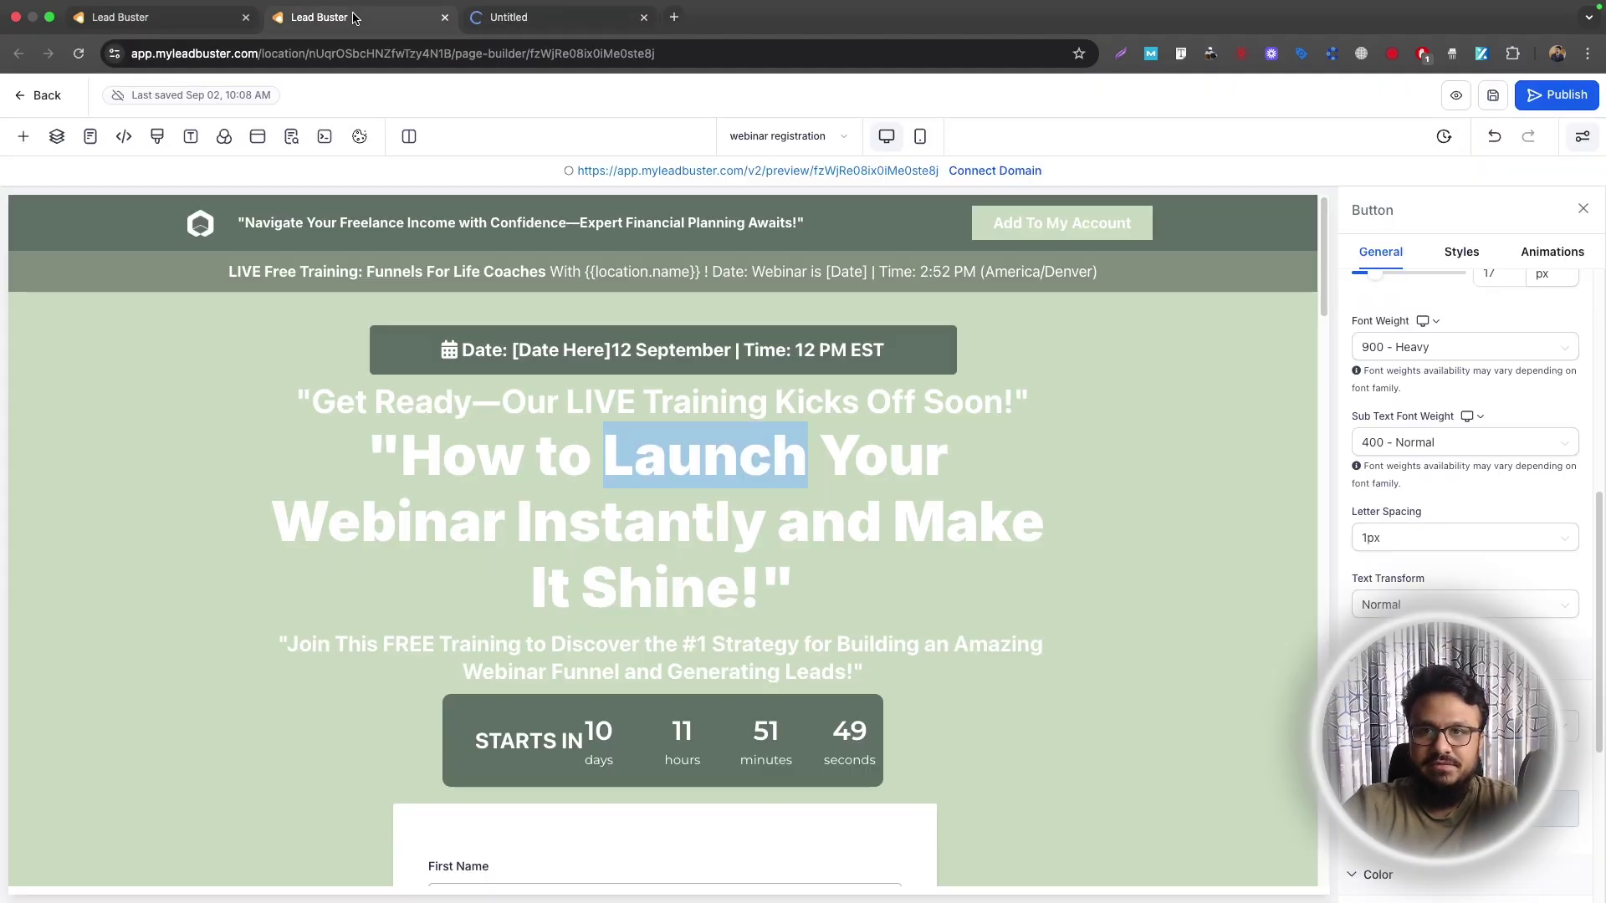
Step: Inspect the preview's headline in developer tools and view the page at mobile phone size
{"action": "left_click", "coordinate": [745, 503]}
{"action": "scroll", "coordinate": [745, 503], "scroll_direction": "down", "scroll_amount": 20}
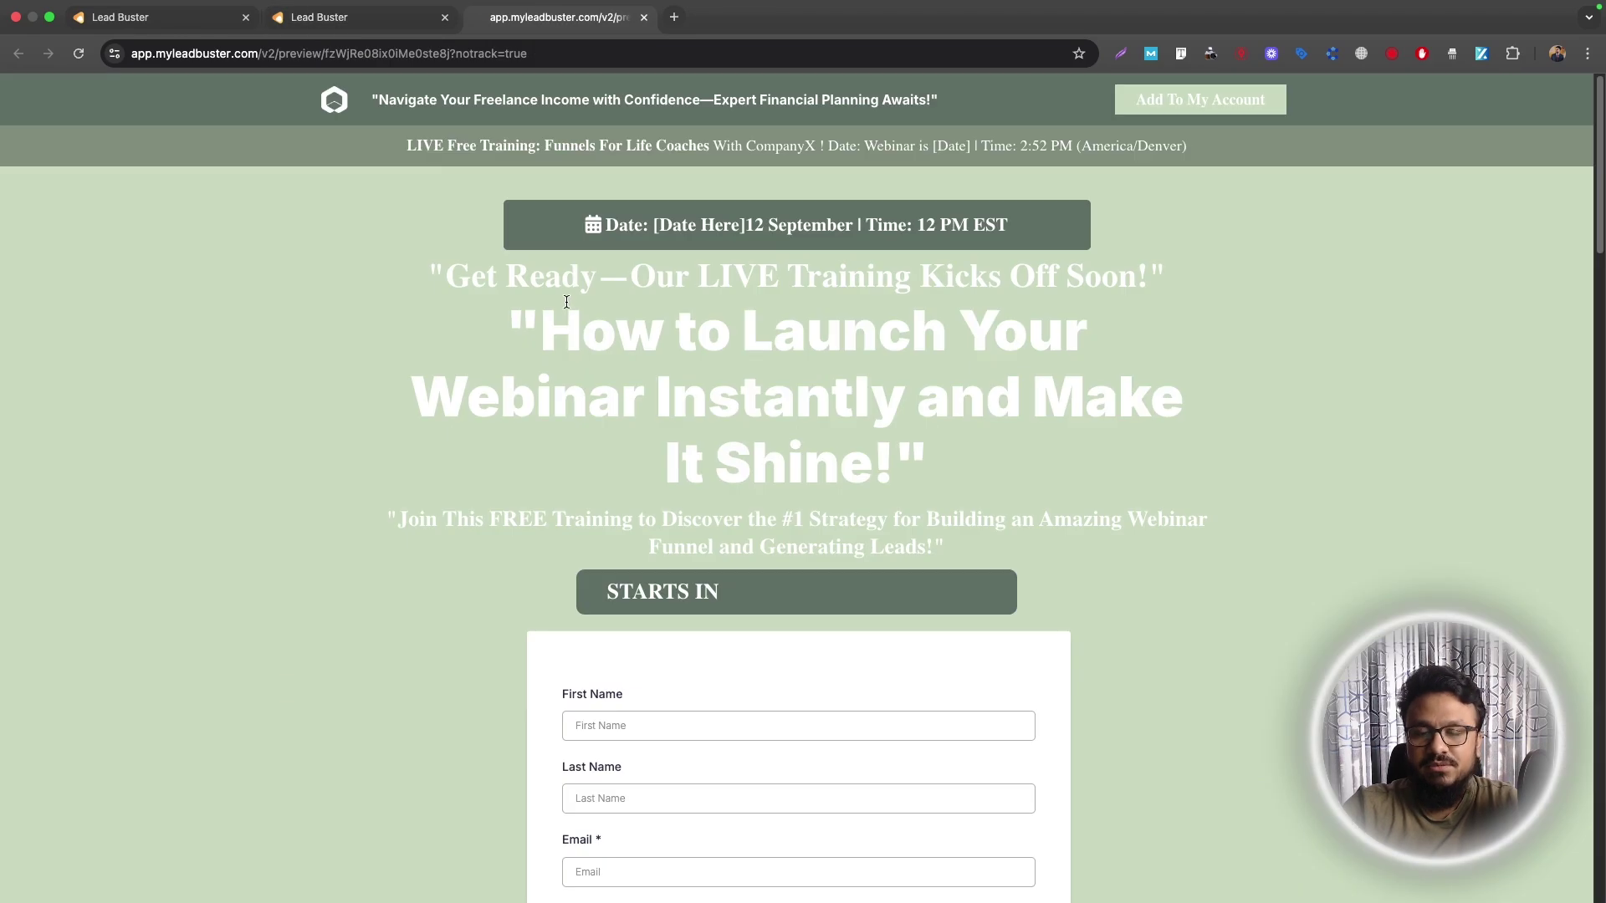
{"action": "scroll", "coordinate": [616, 393], "scroll_direction": "down", "scroll_amount": 20}
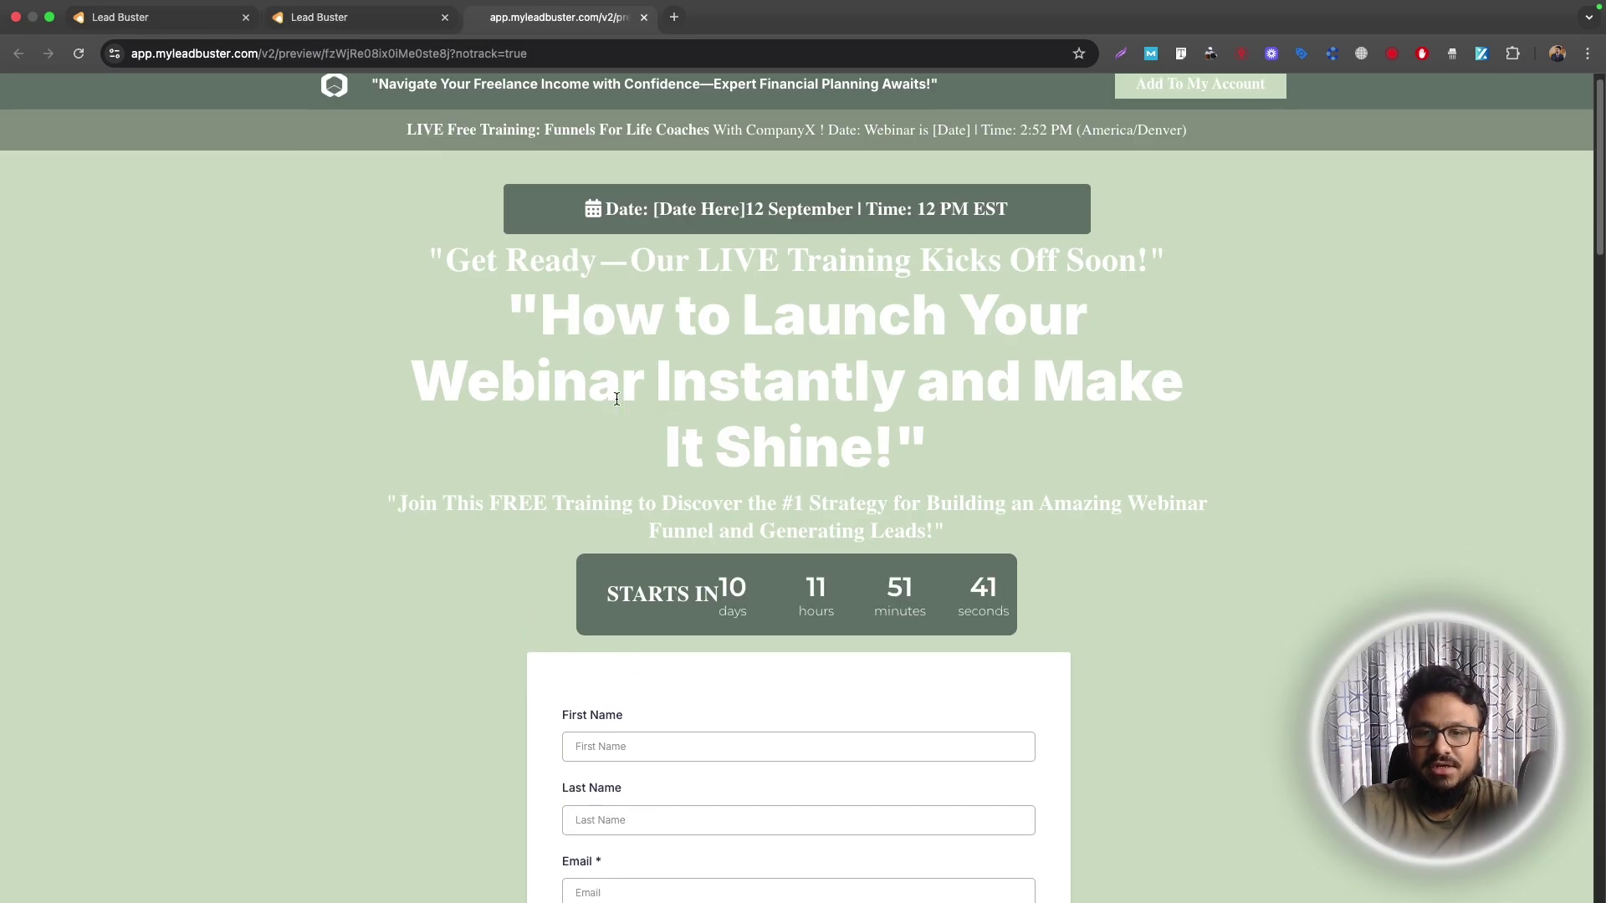
{"action": "scroll", "coordinate": [614, 402], "scroll_direction": "up", "scroll_amount": 20}
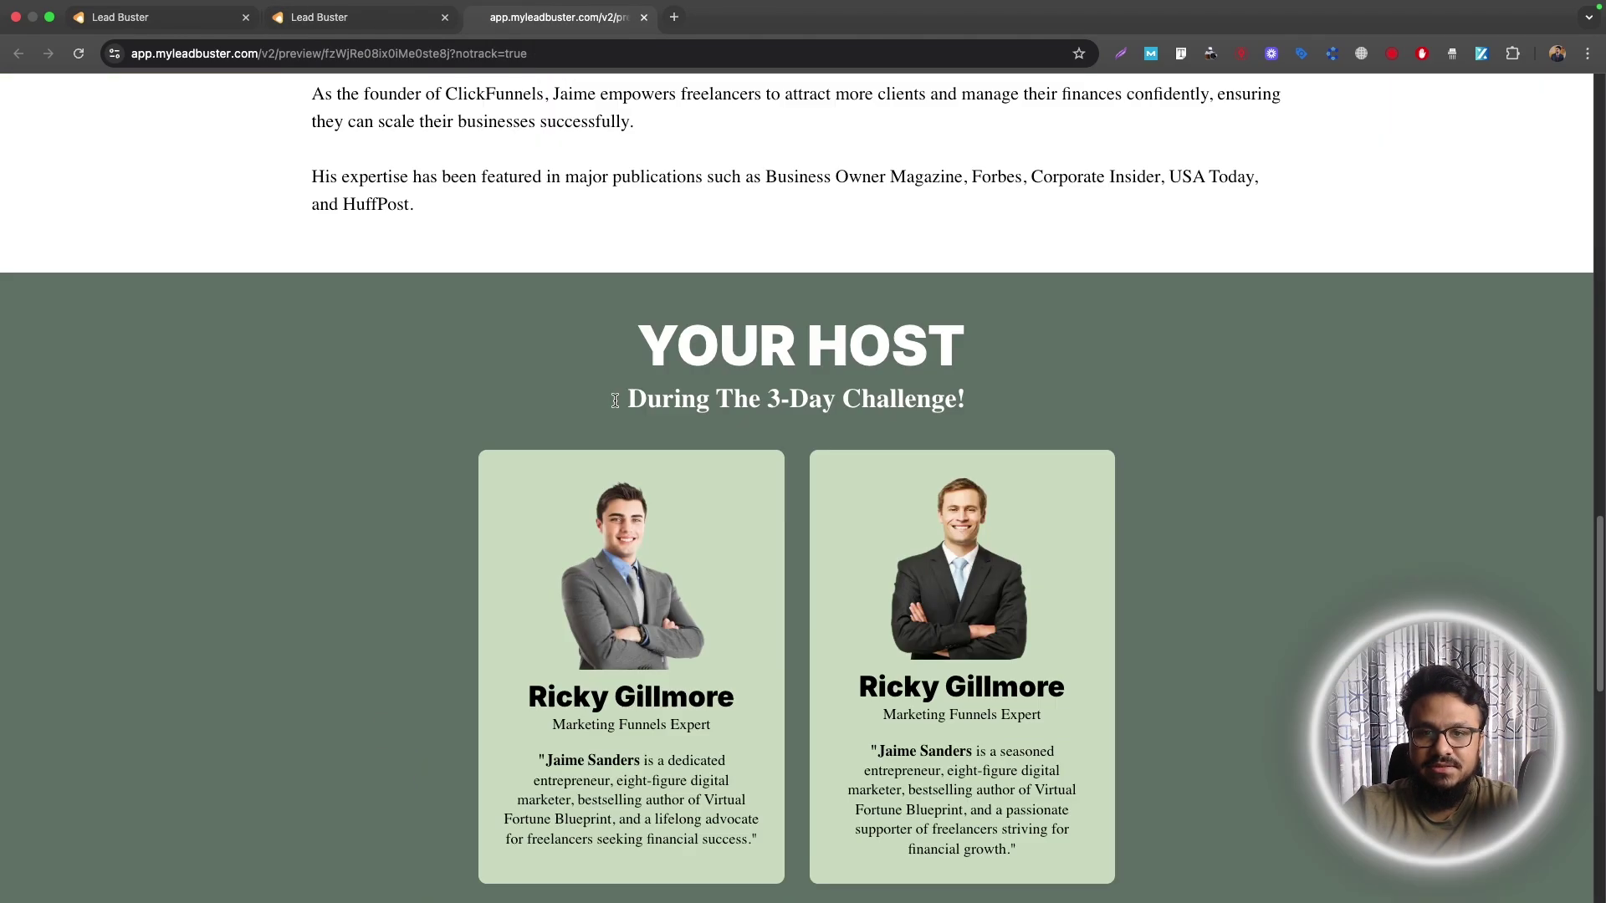
{"action": "right_click", "coordinate": [514, 311]}
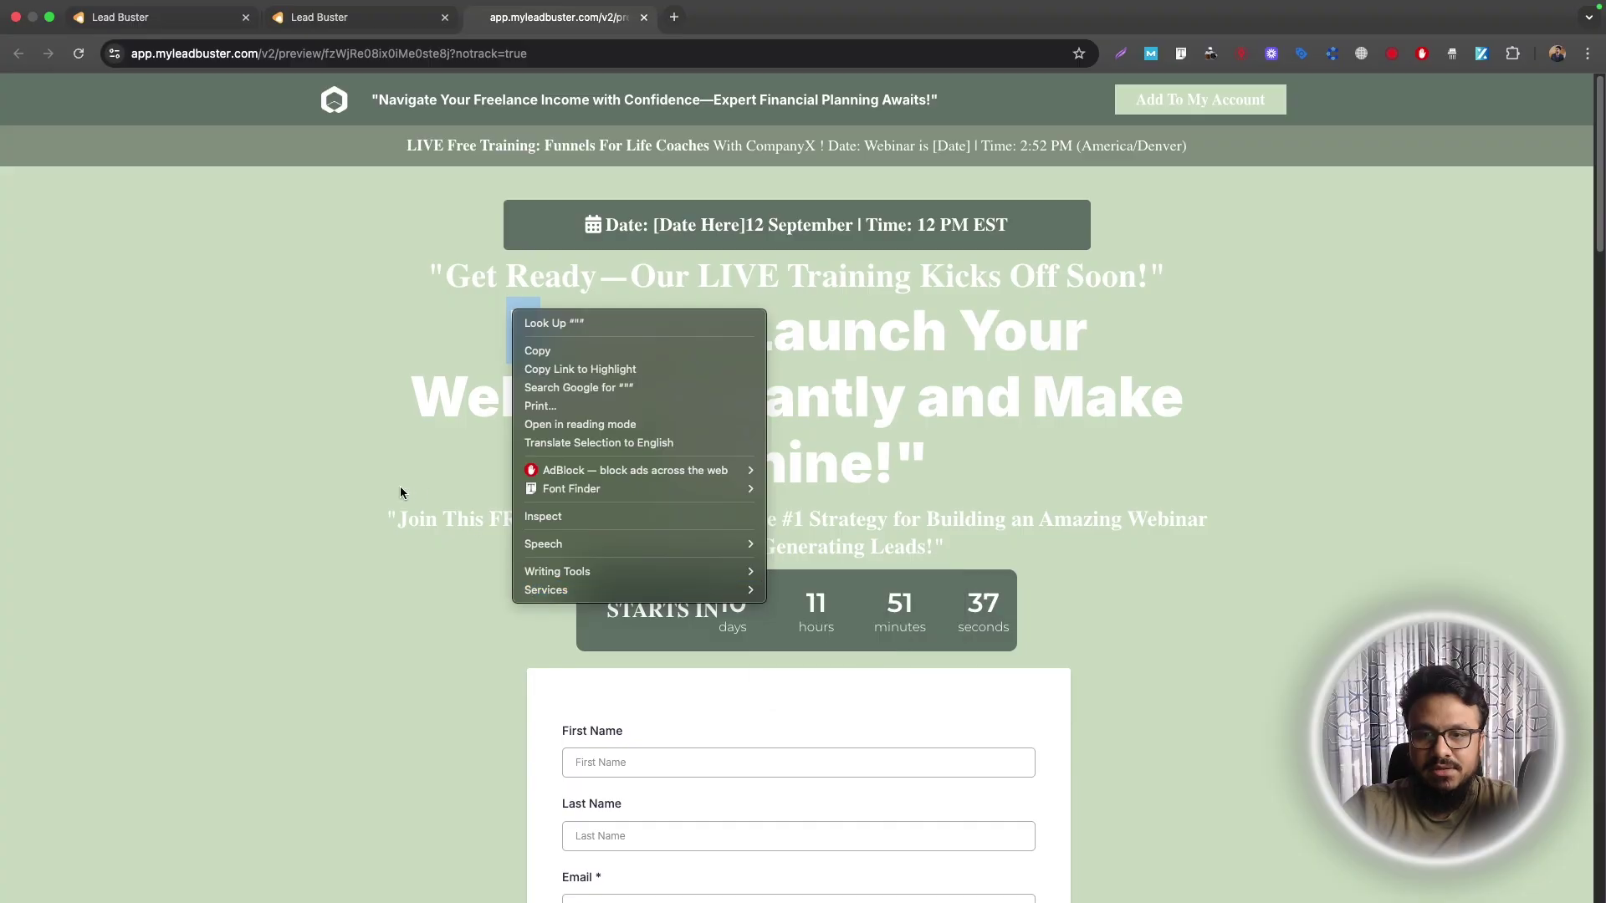
{"action": "right_click", "coordinate": [348, 409]}
{"action": "left_click", "coordinate": [268, 439]}
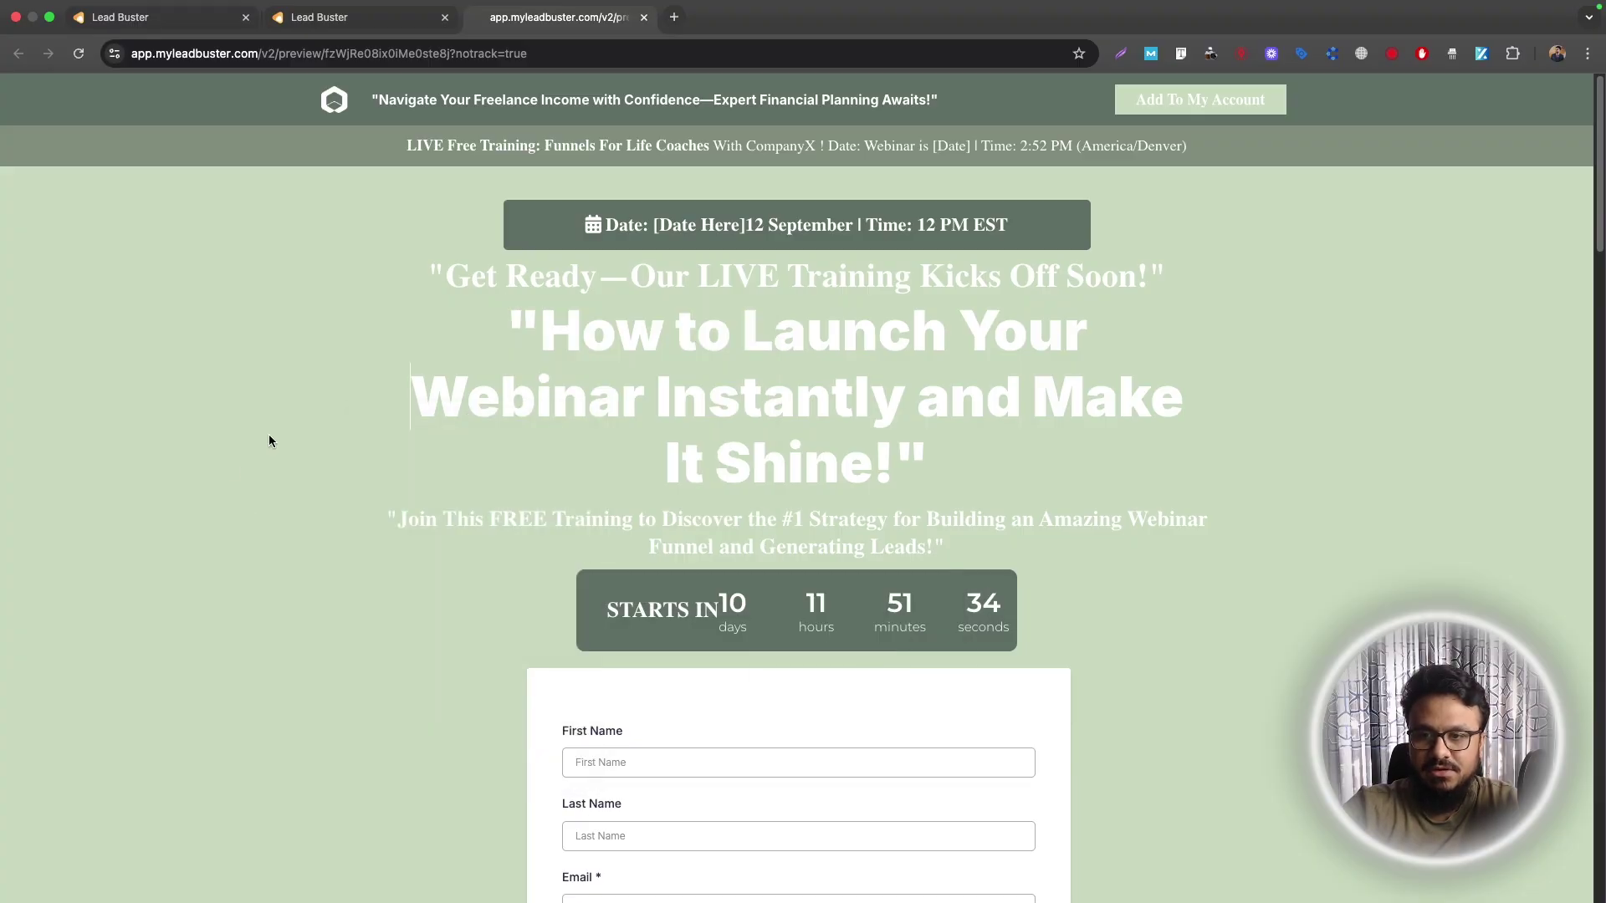
{"action": "right_click", "coordinate": [530, 309]}
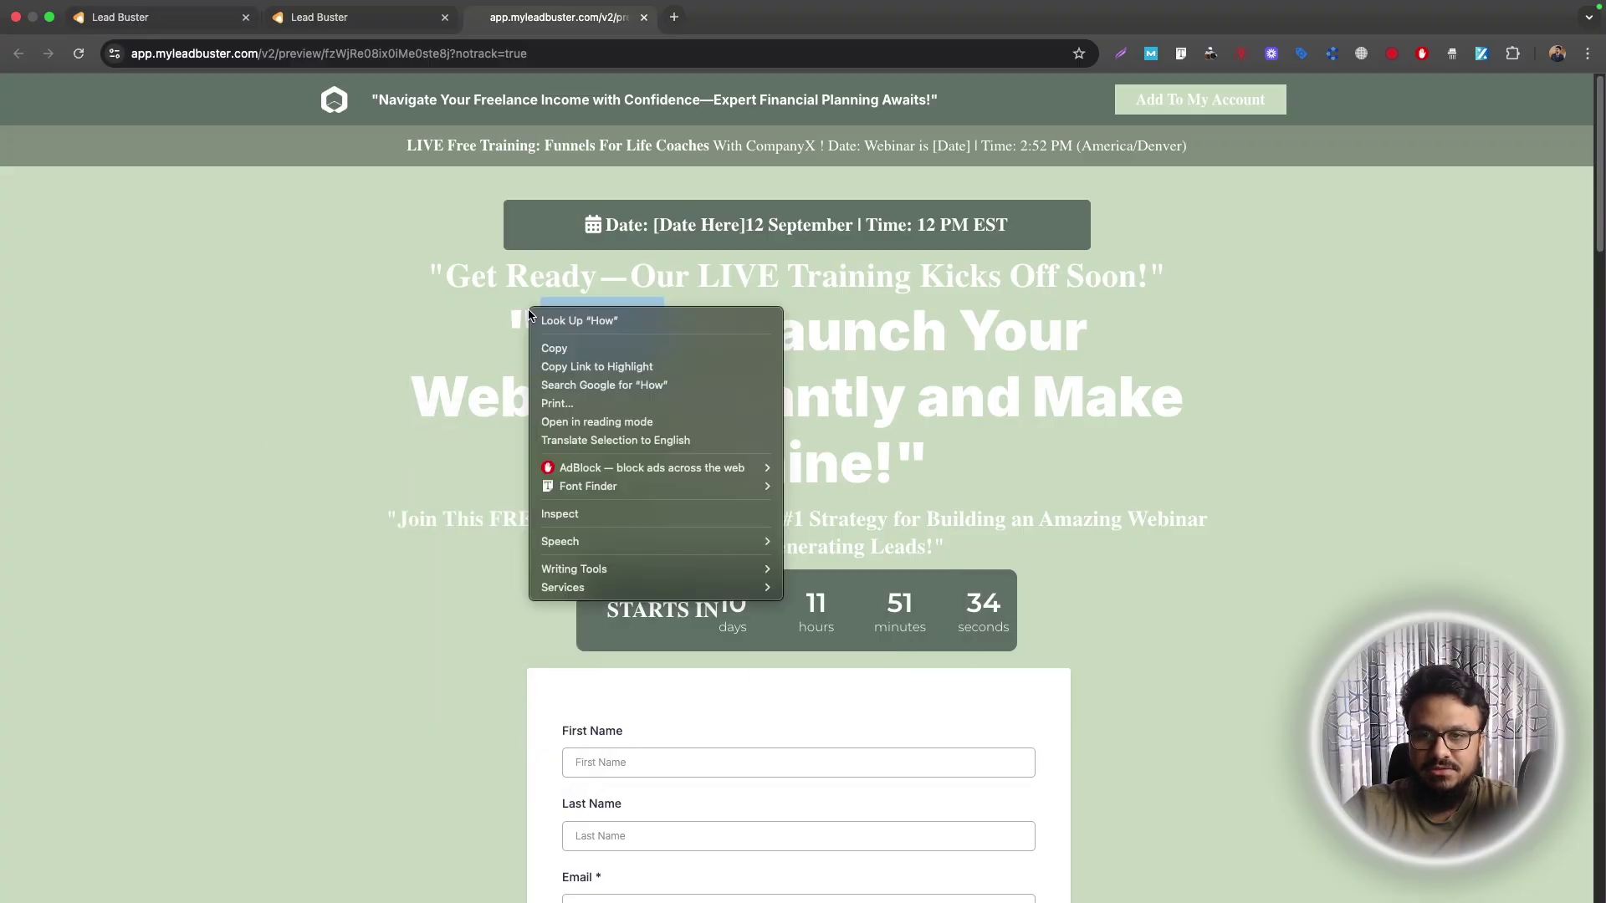
{"action": "left_click", "coordinate": [560, 514]}
{"action": "left_click", "coordinate": [1323, 85]}
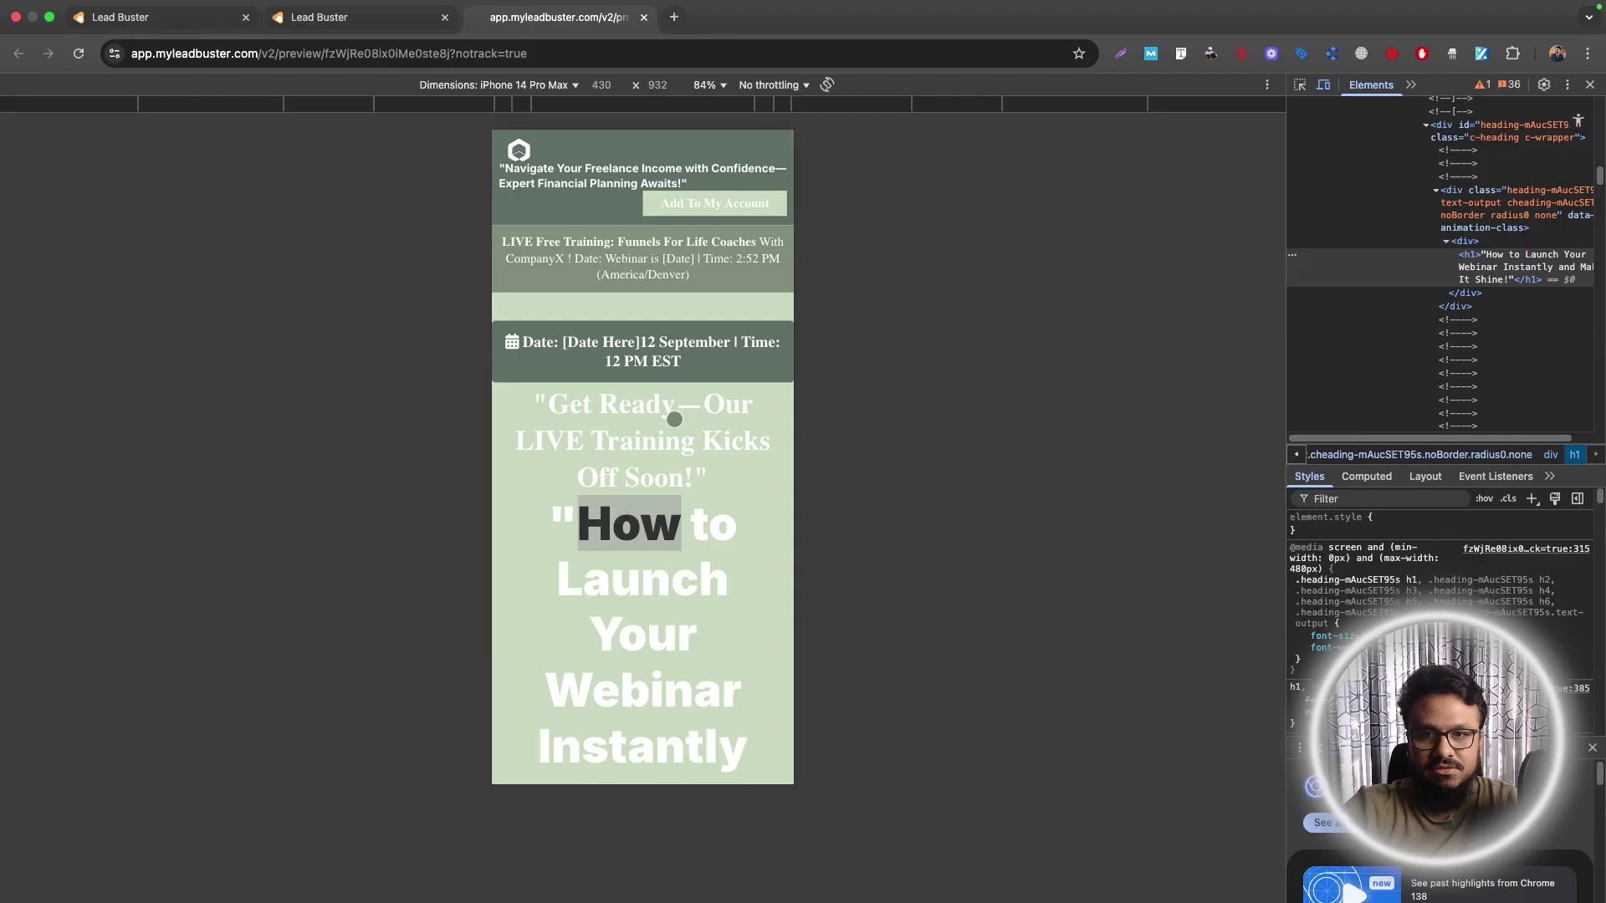
{"action": "scroll", "coordinate": [675, 424], "scroll_direction": "down", "scroll_amount": 15}
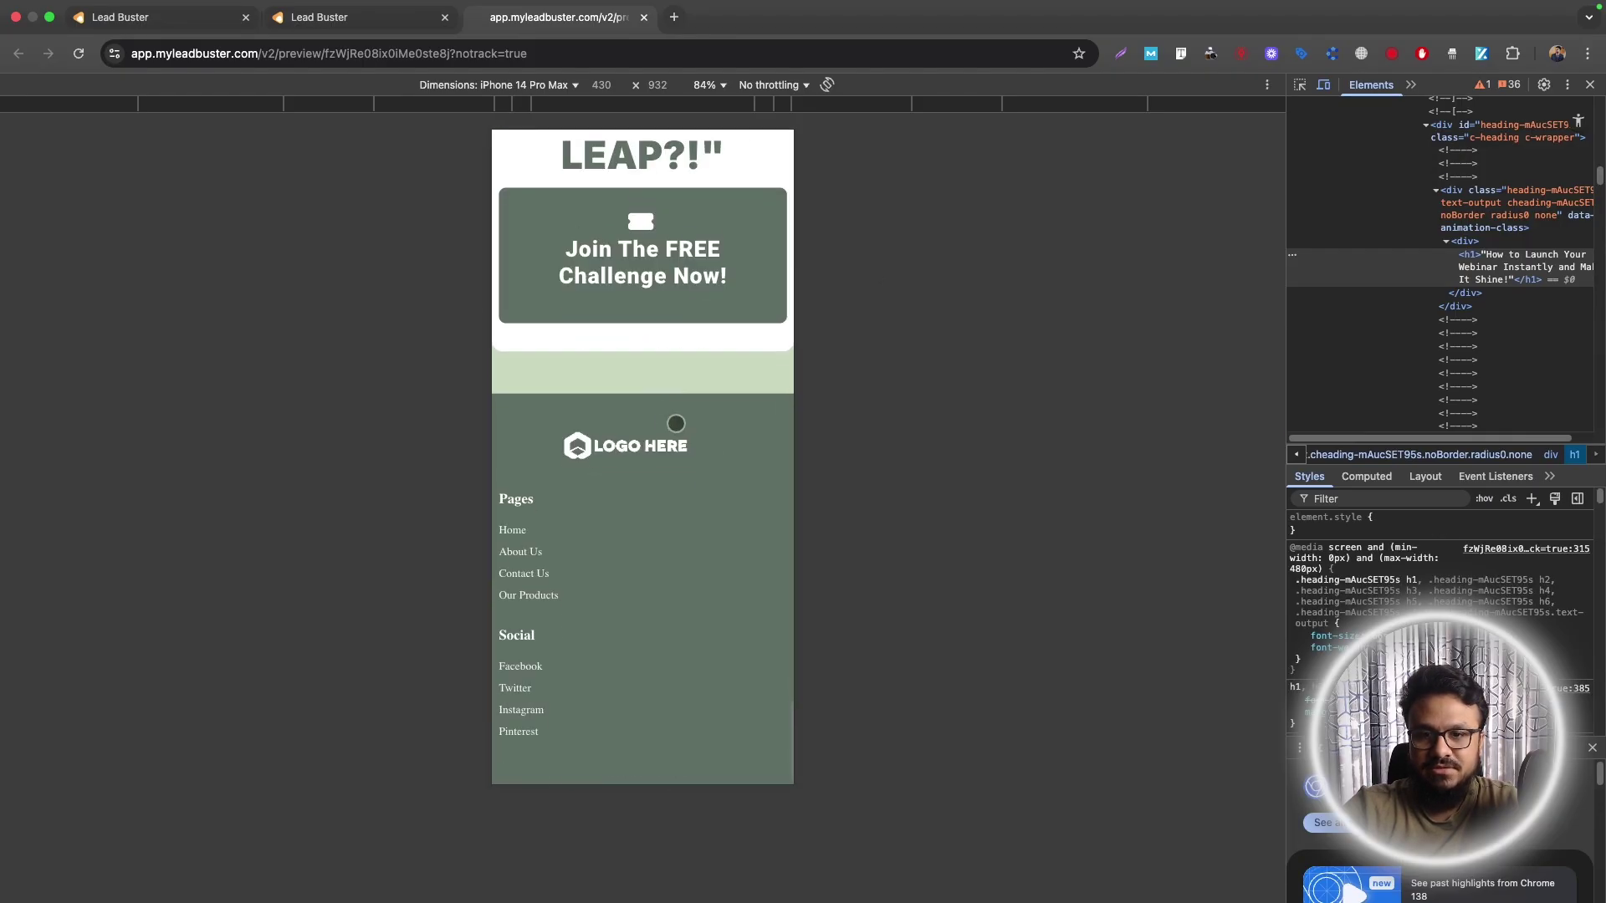
{"action": "scroll", "coordinate": [676, 424], "scroll_direction": "up", "scroll_amount": 20}
{"action": "left_click", "coordinate": [1589, 84]}
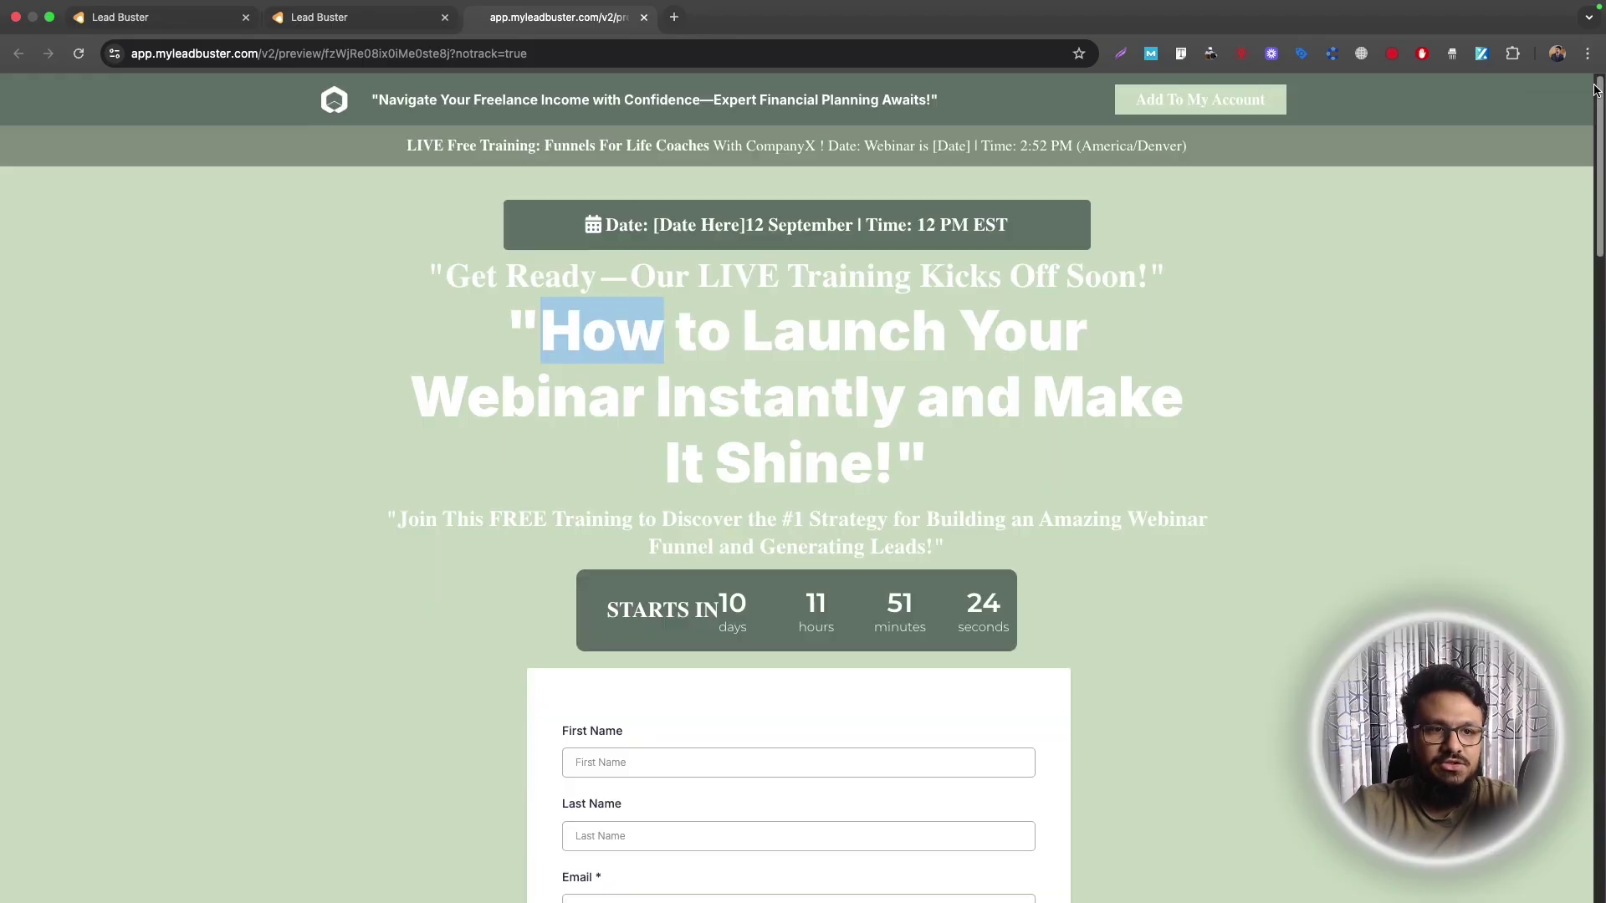
Step: Scroll through the live preview, then return to the page editor tab with Ctrl+Shift+Tab
{"action": "left_click", "coordinate": [570, 309]}
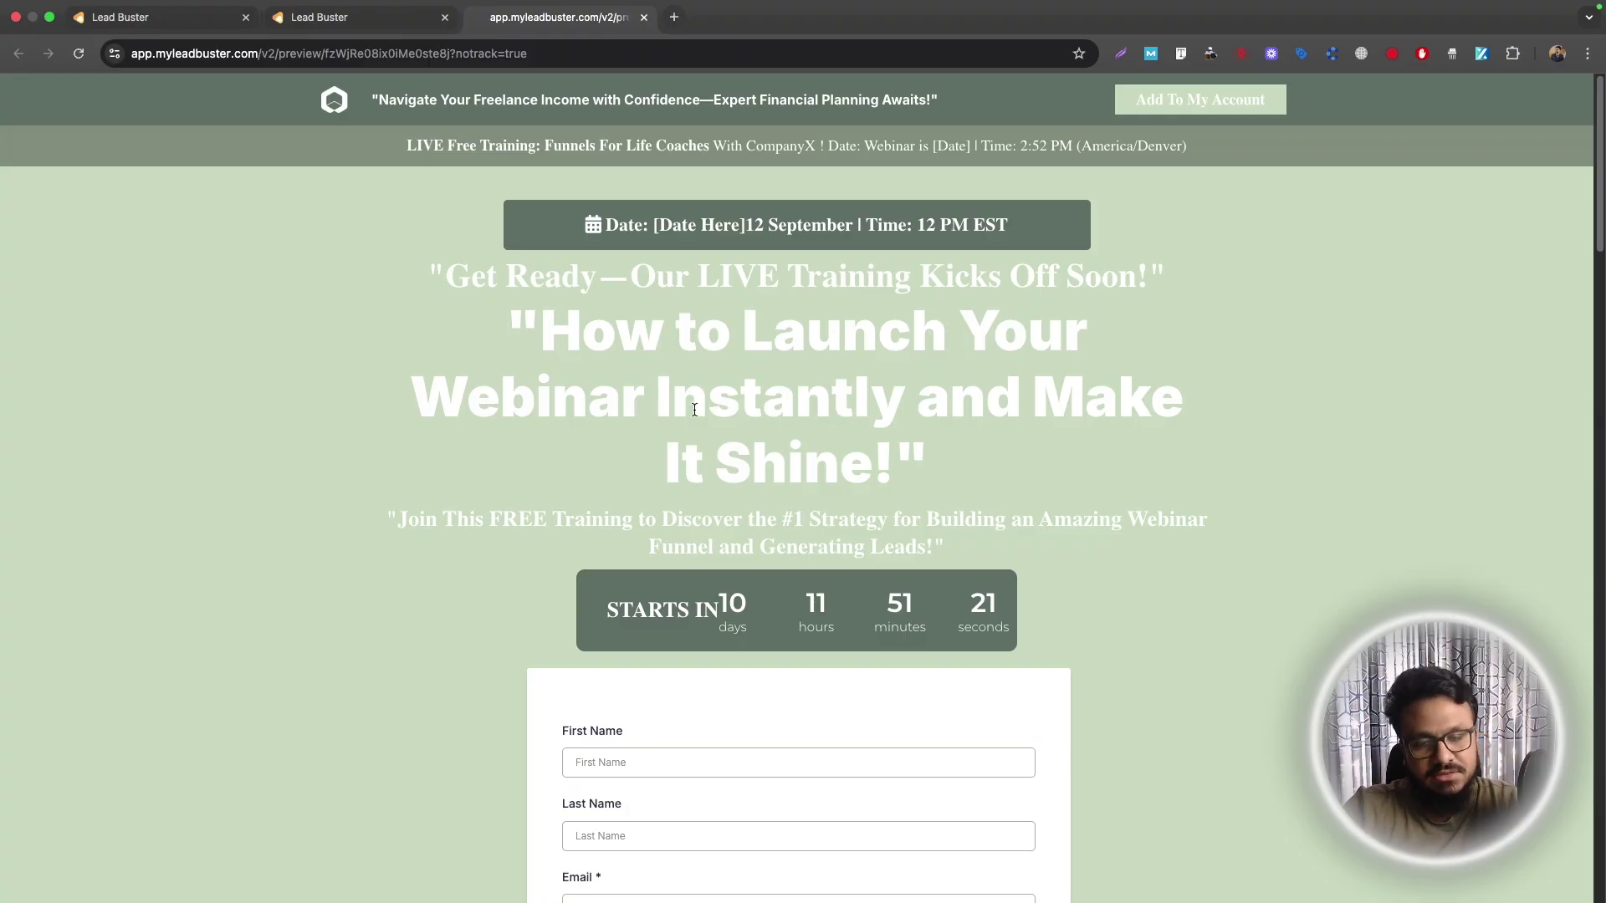
{"action": "scroll", "coordinate": [728, 505], "scroll_direction": "down", "scroll_amount": 9}
{"action": "scroll", "coordinate": [734, 501], "scroll_direction": "up", "scroll_amount": 9}
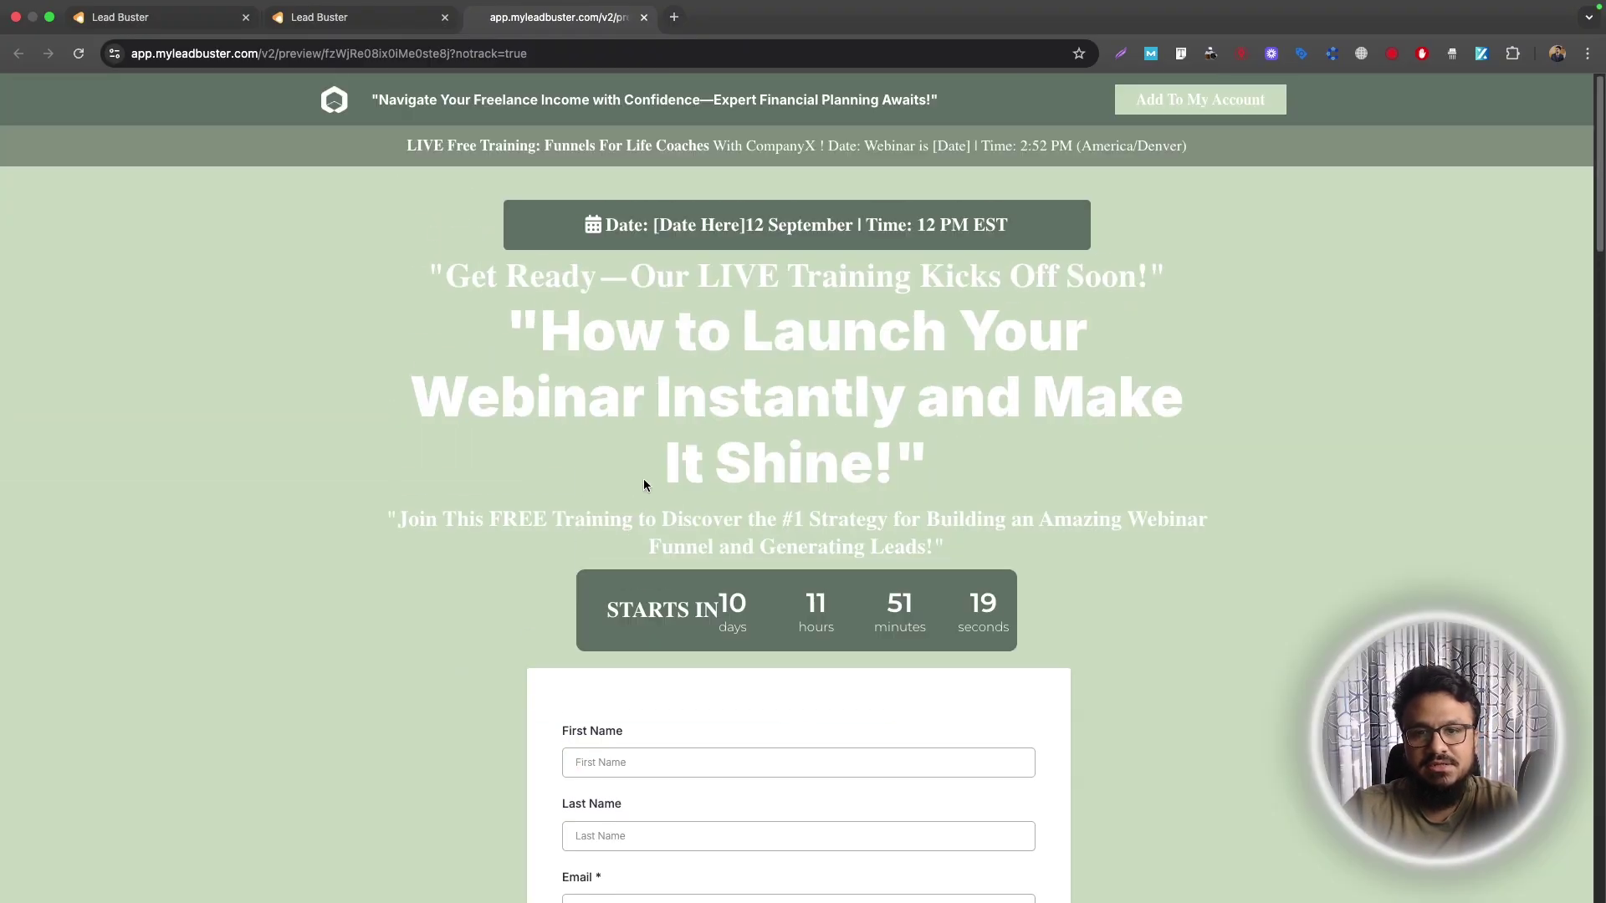
{"action": "scroll", "coordinate": [750, 299], "scroll_direction": "down", "scroll_amount": 15}
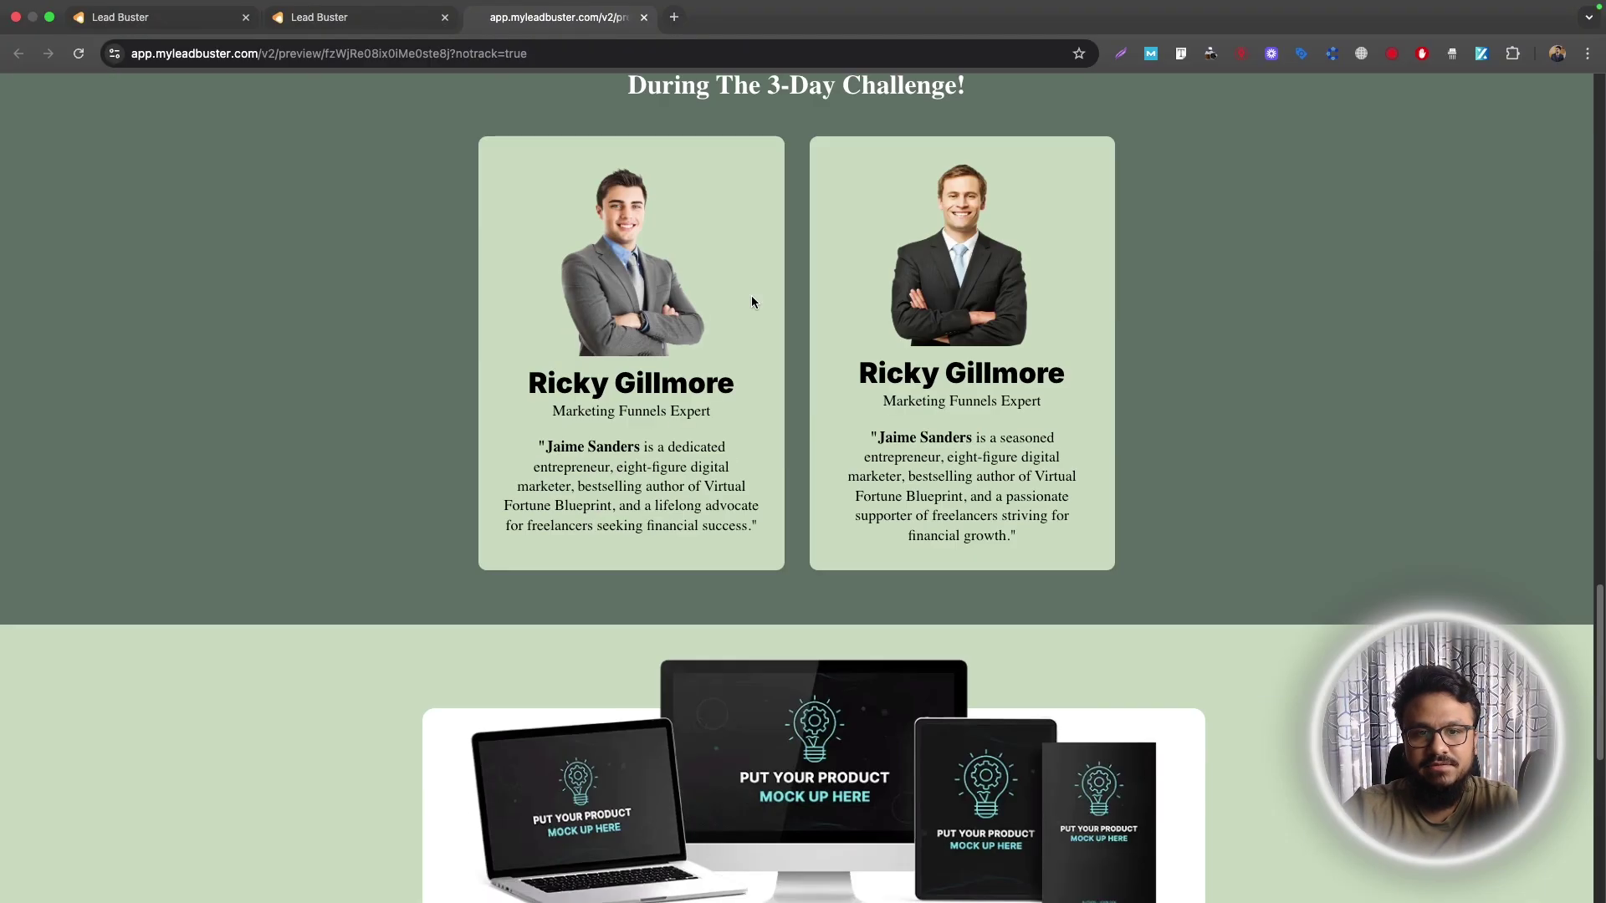
{"action": "scroll", "coordinate": [751, 301], "scroll_direction": "up", "scroll_amount": 12}
{"action": "scroll", "coordinate": [751, 301], "scroll_direction": "up", "scroll_amount": 7}
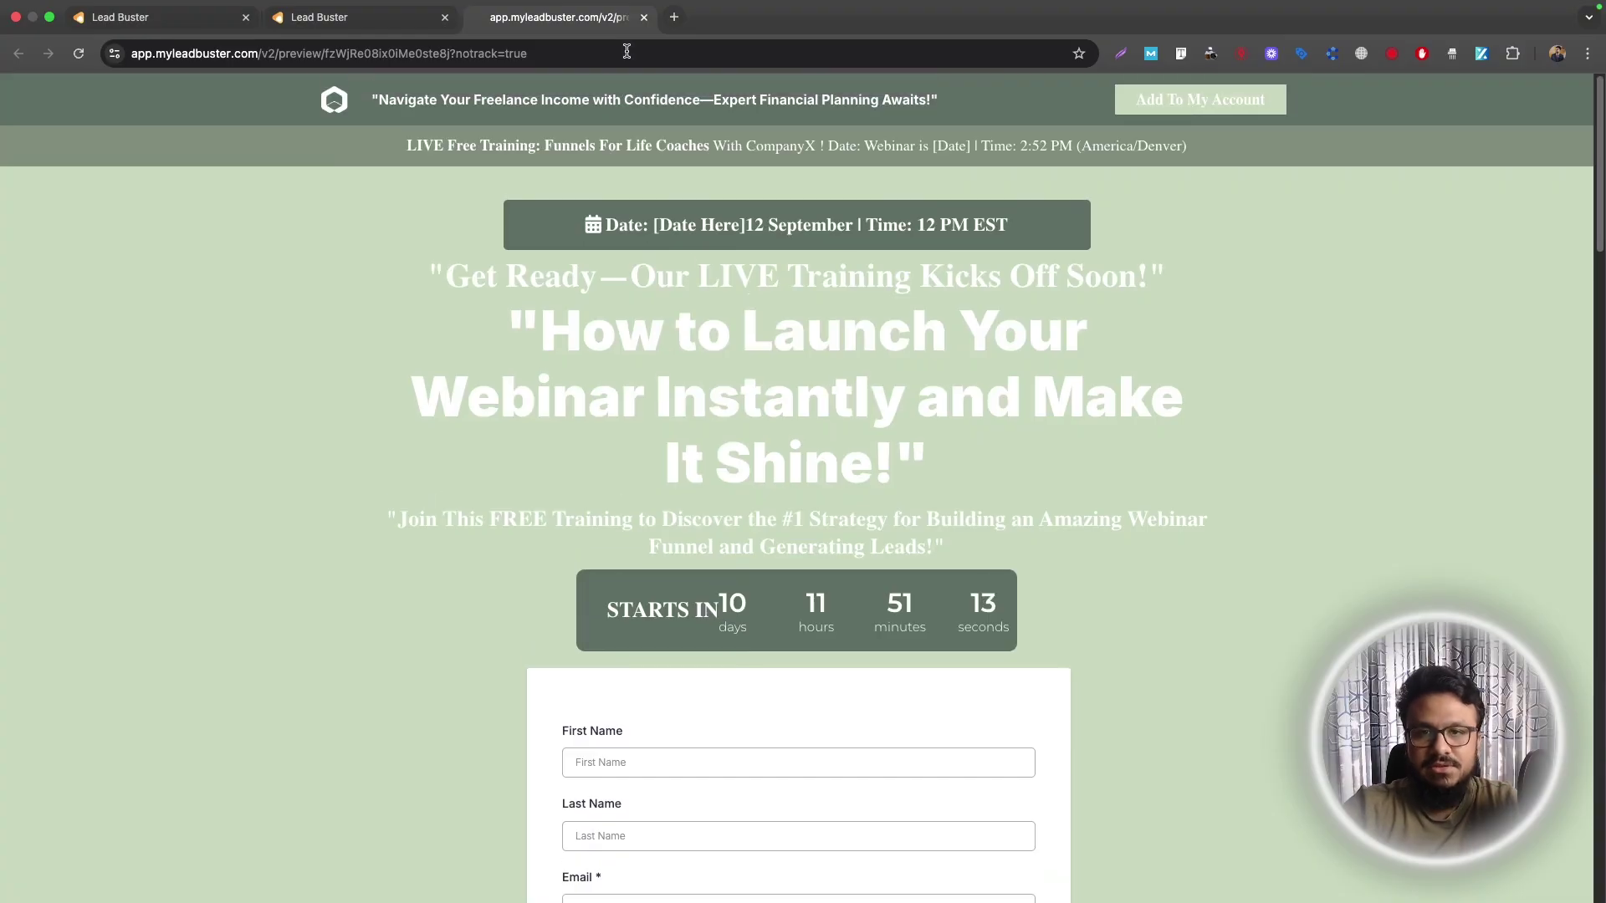
{"action": "key", "text": "ctrl+shift+Tab"}
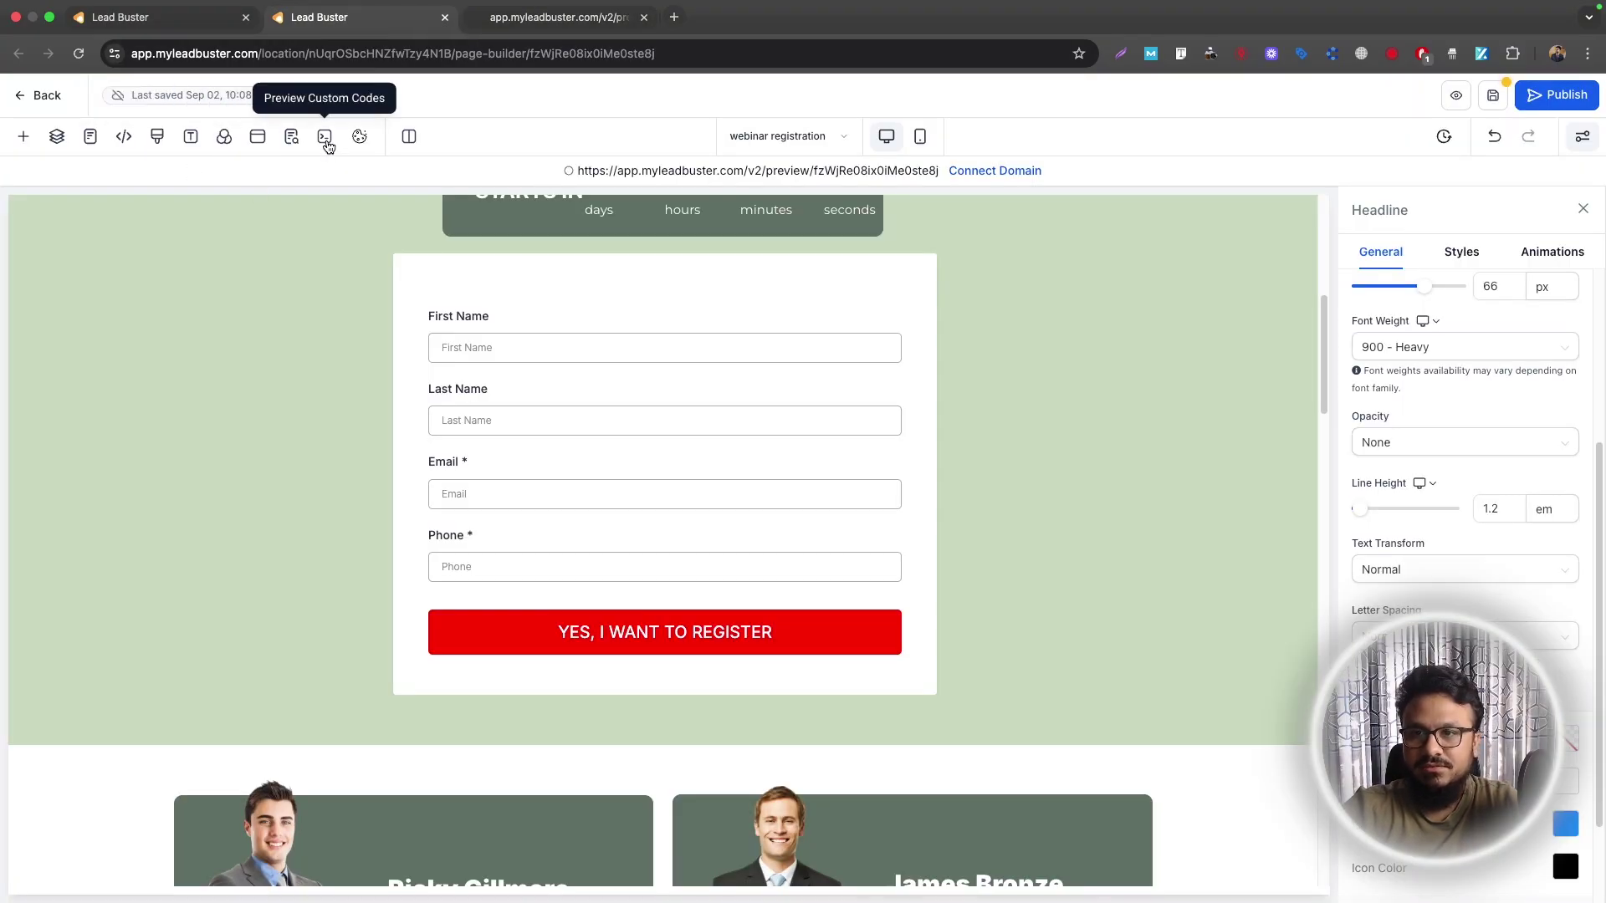
Step: Set the exit popup's form to Webinar Registration and change its headline to 'REGISTER NOW'
{"action": "left_click", "coordinate": [359, 137]}
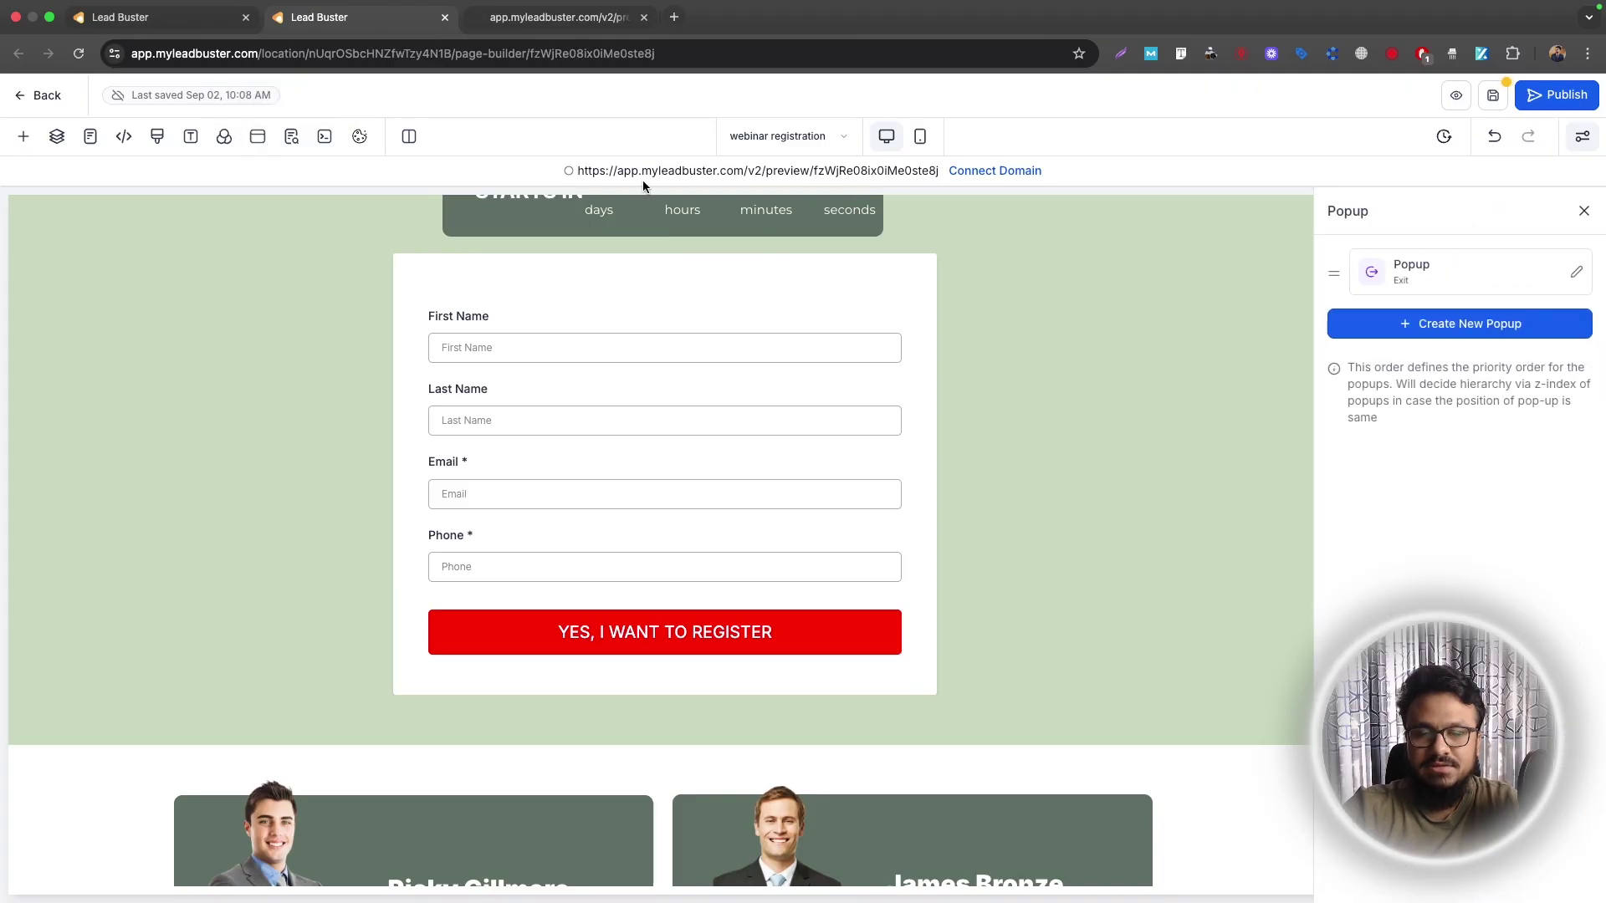
{"action": "left_click", "coordinate": [1511, 274]}
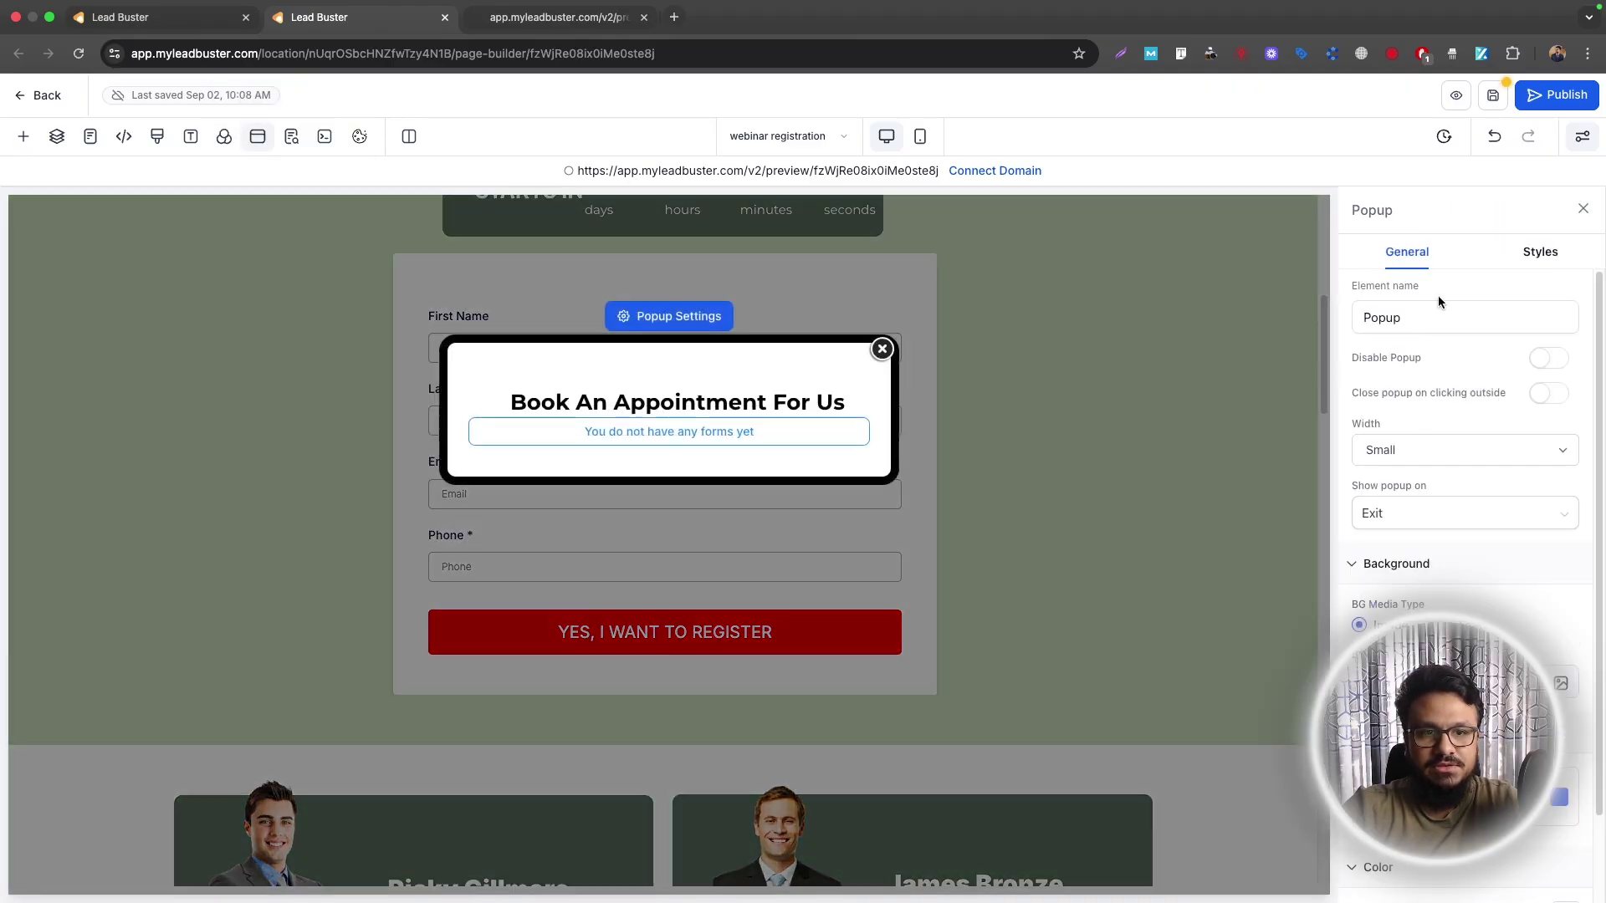
{"action": "left_click", "coordinate": [661, 443]}
{"action": "left_click", "coordinate": [1433, 426]}
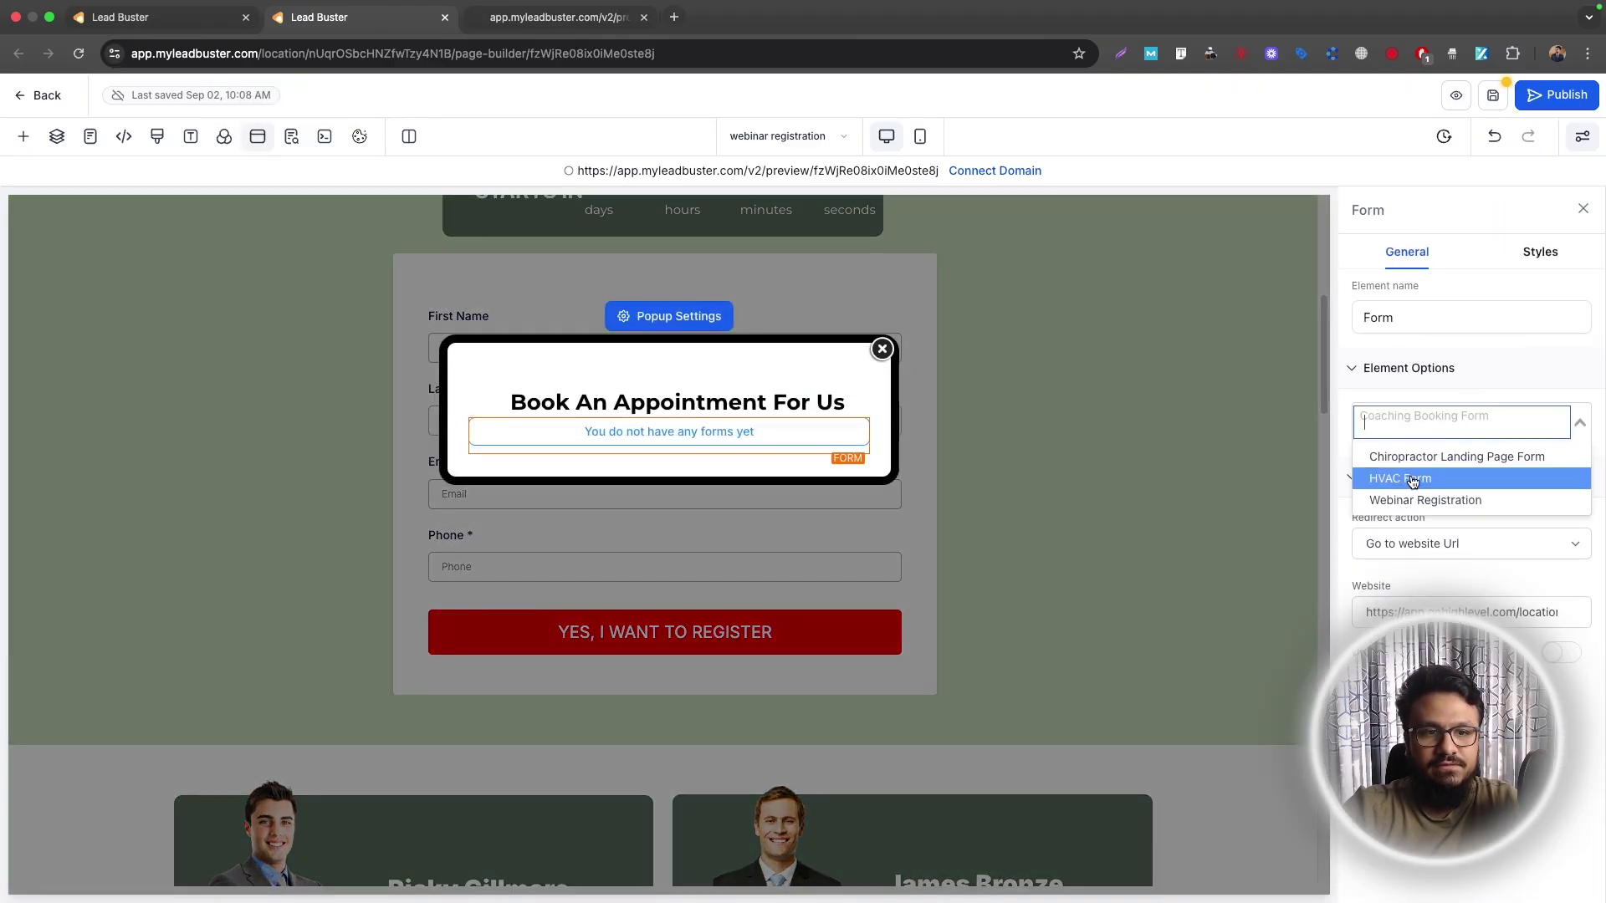
{"action": "left_click", "coordinate": [1425, 500]}
{"action": "triple_click", "coordinate": [623, 404]}
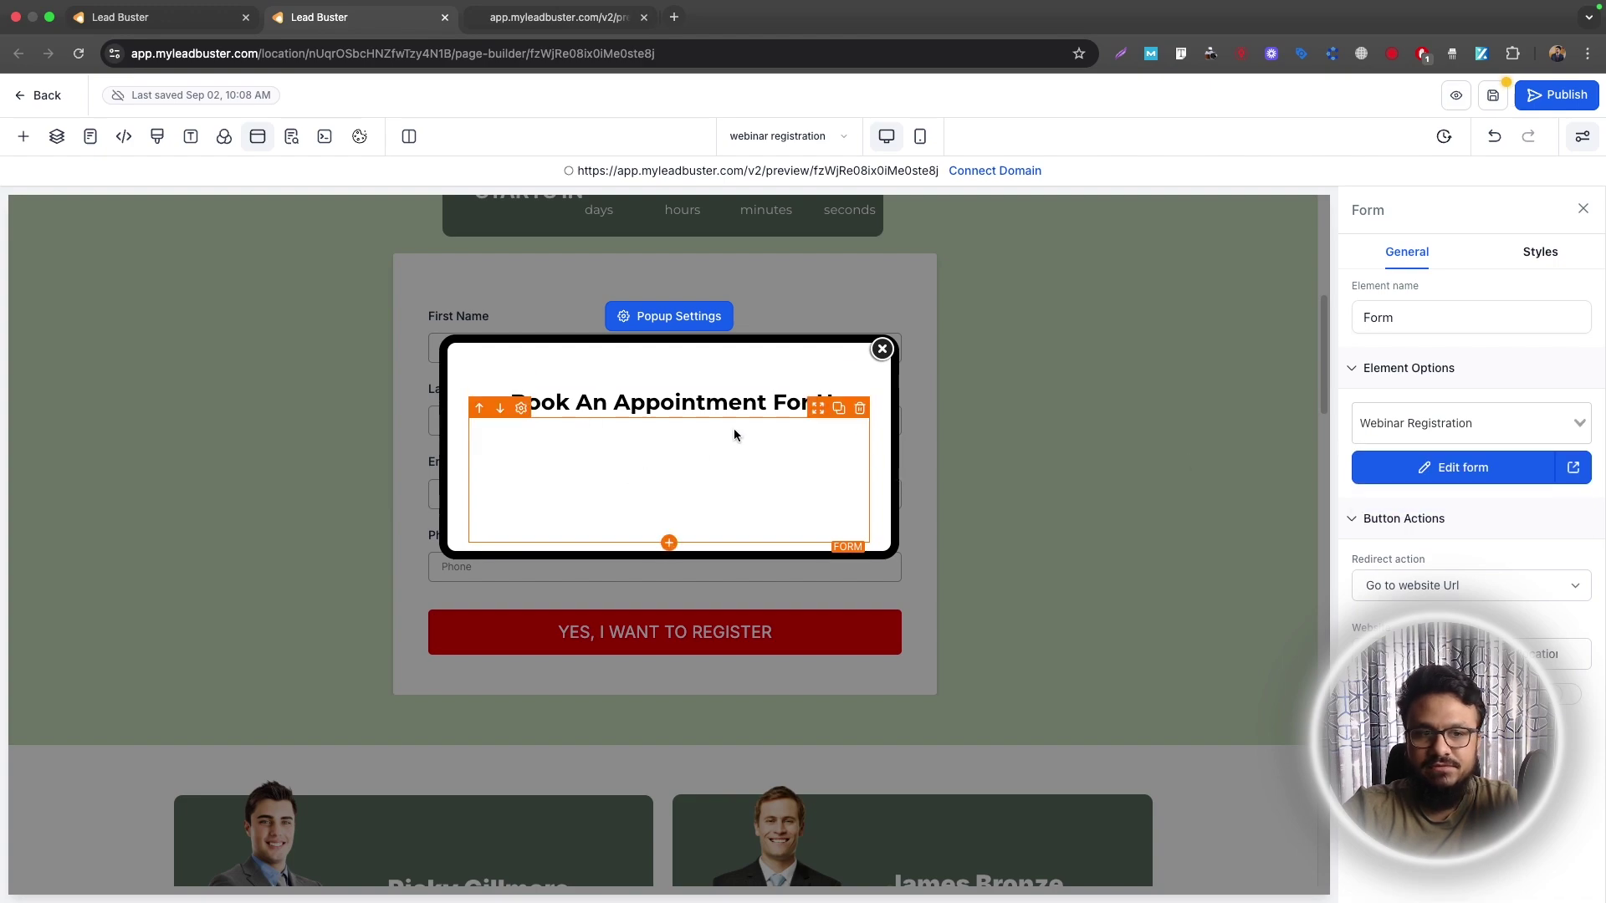
{"action": "type", "text": "REGISTER NOW"}
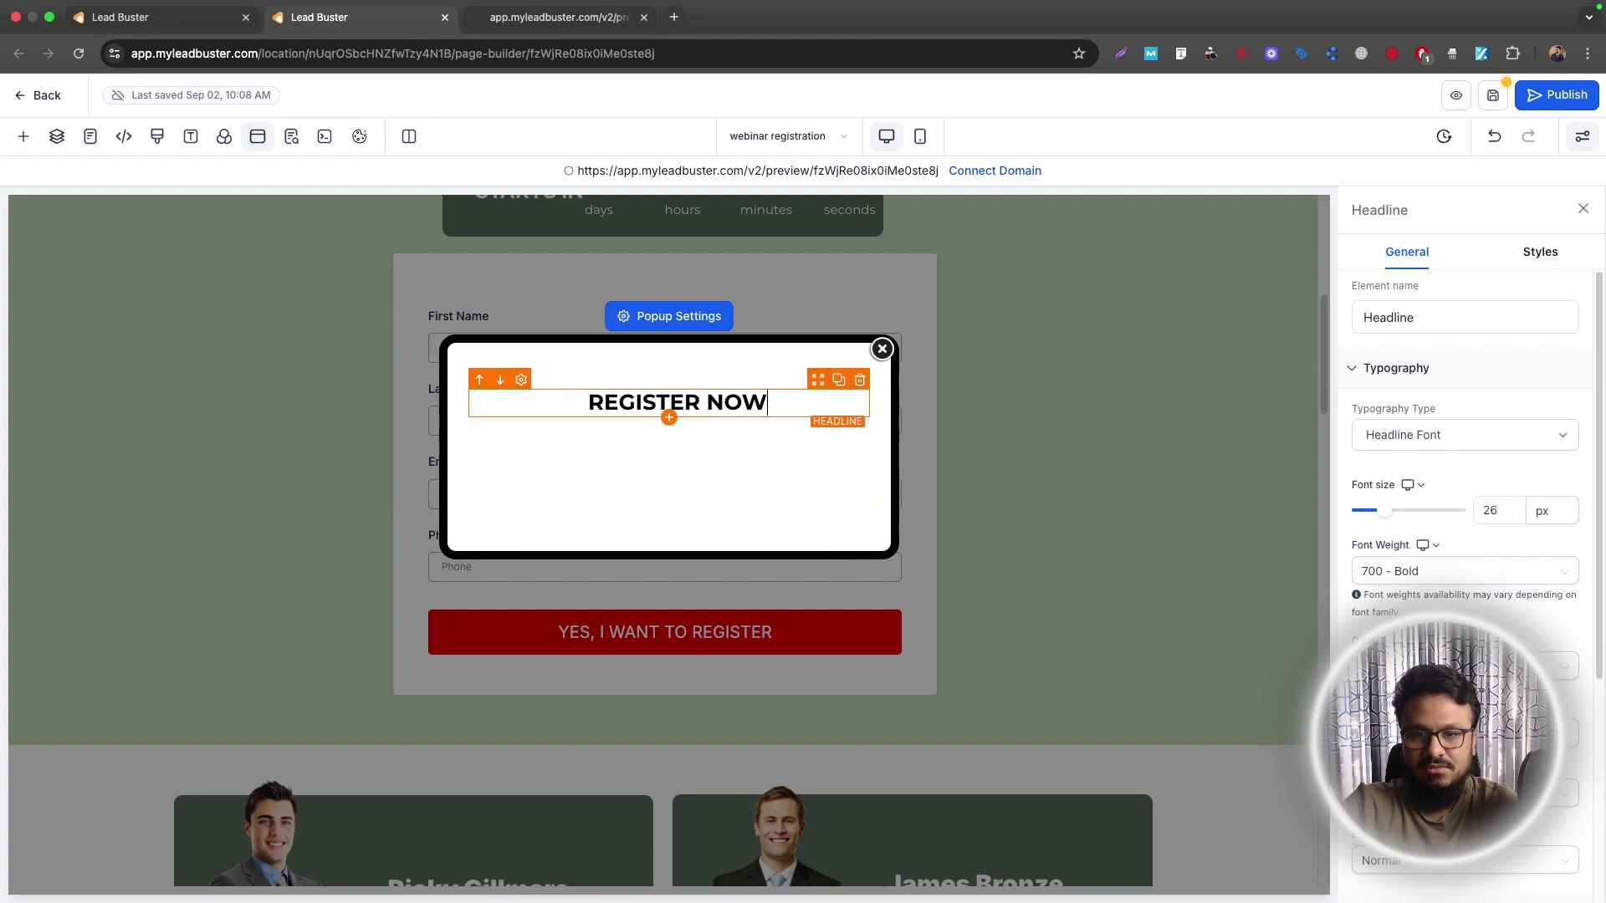
{"action": "left_click", "coordinate": [559, 17]}
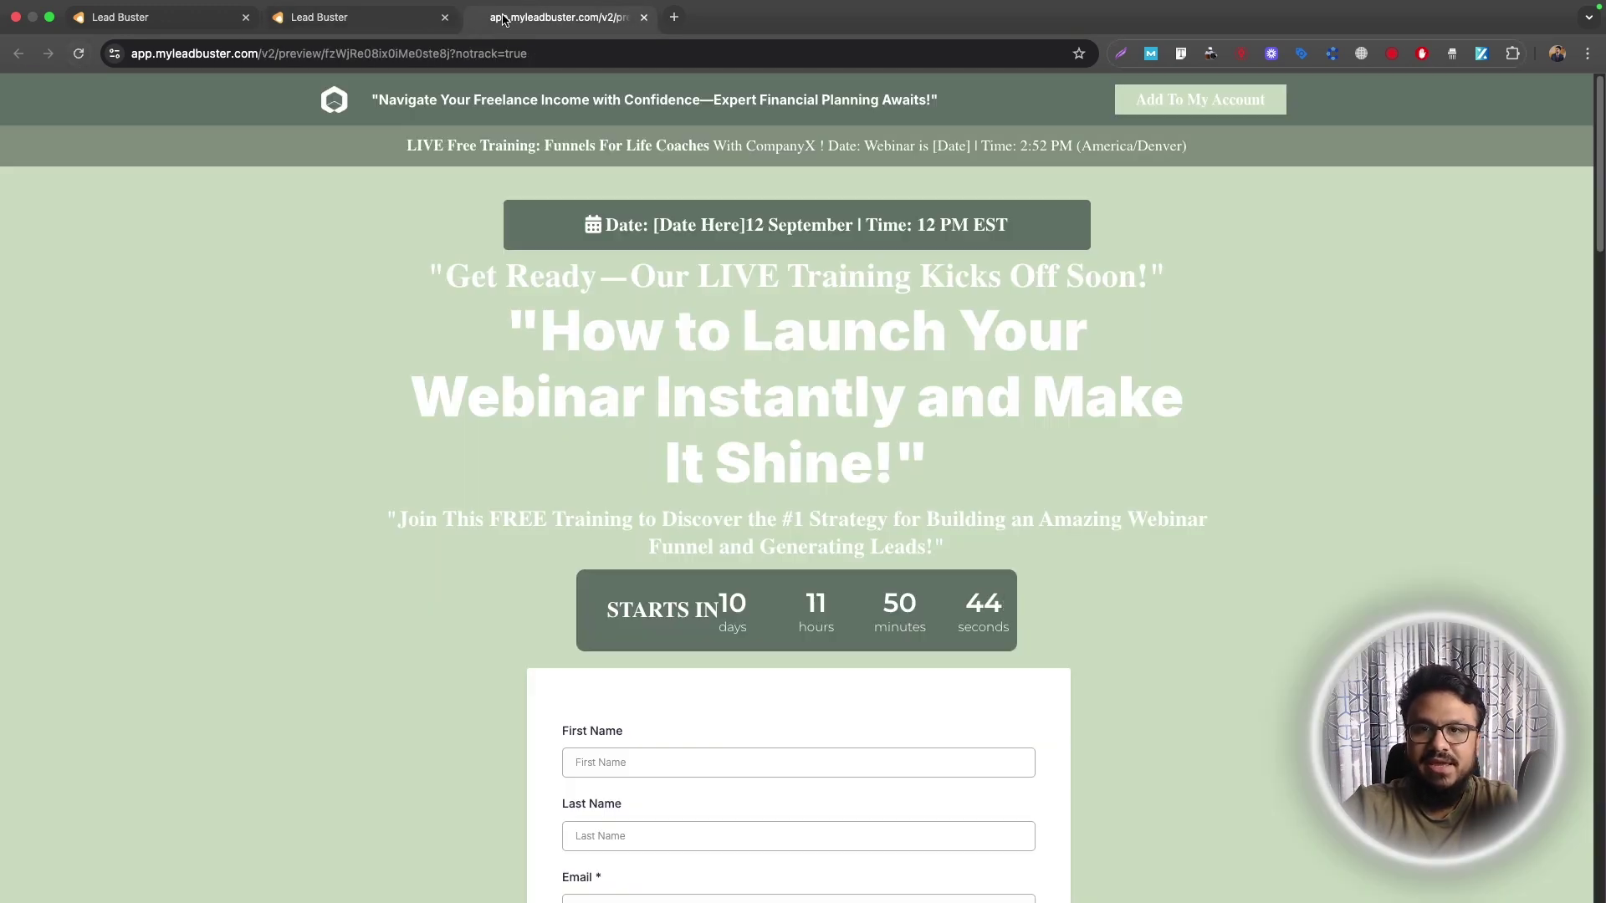
Step: Reload the registration page preview to confirm the REGISTER NOW popup, then close the preview
{"action": "key", "text": "super+w"}
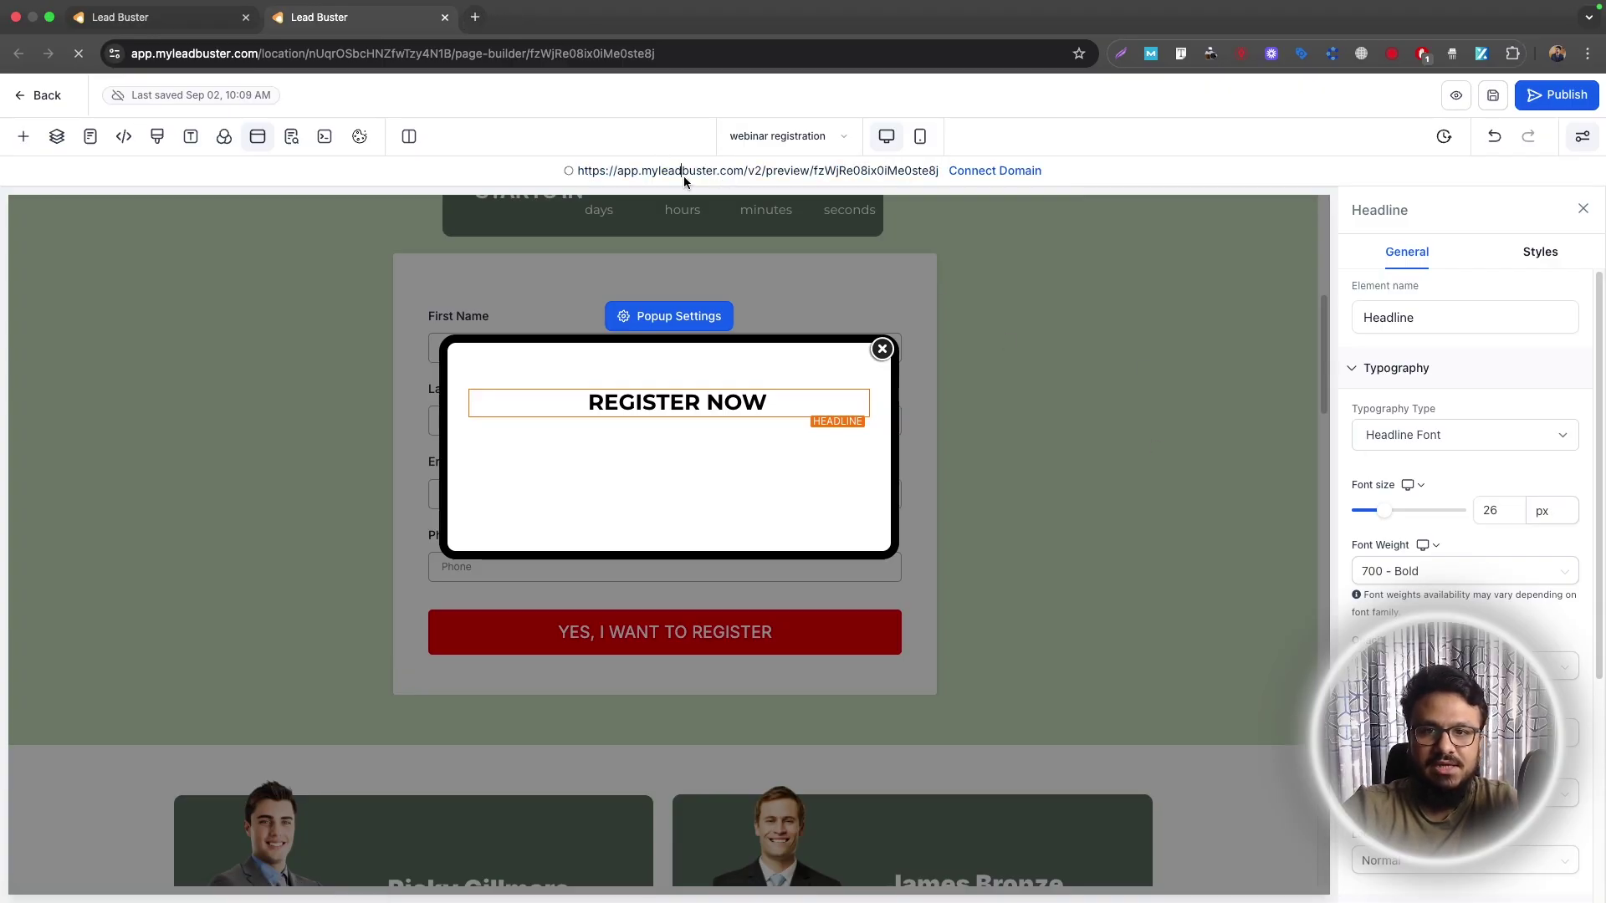
{"action": "left_click", "coordinate": [682, 172]}
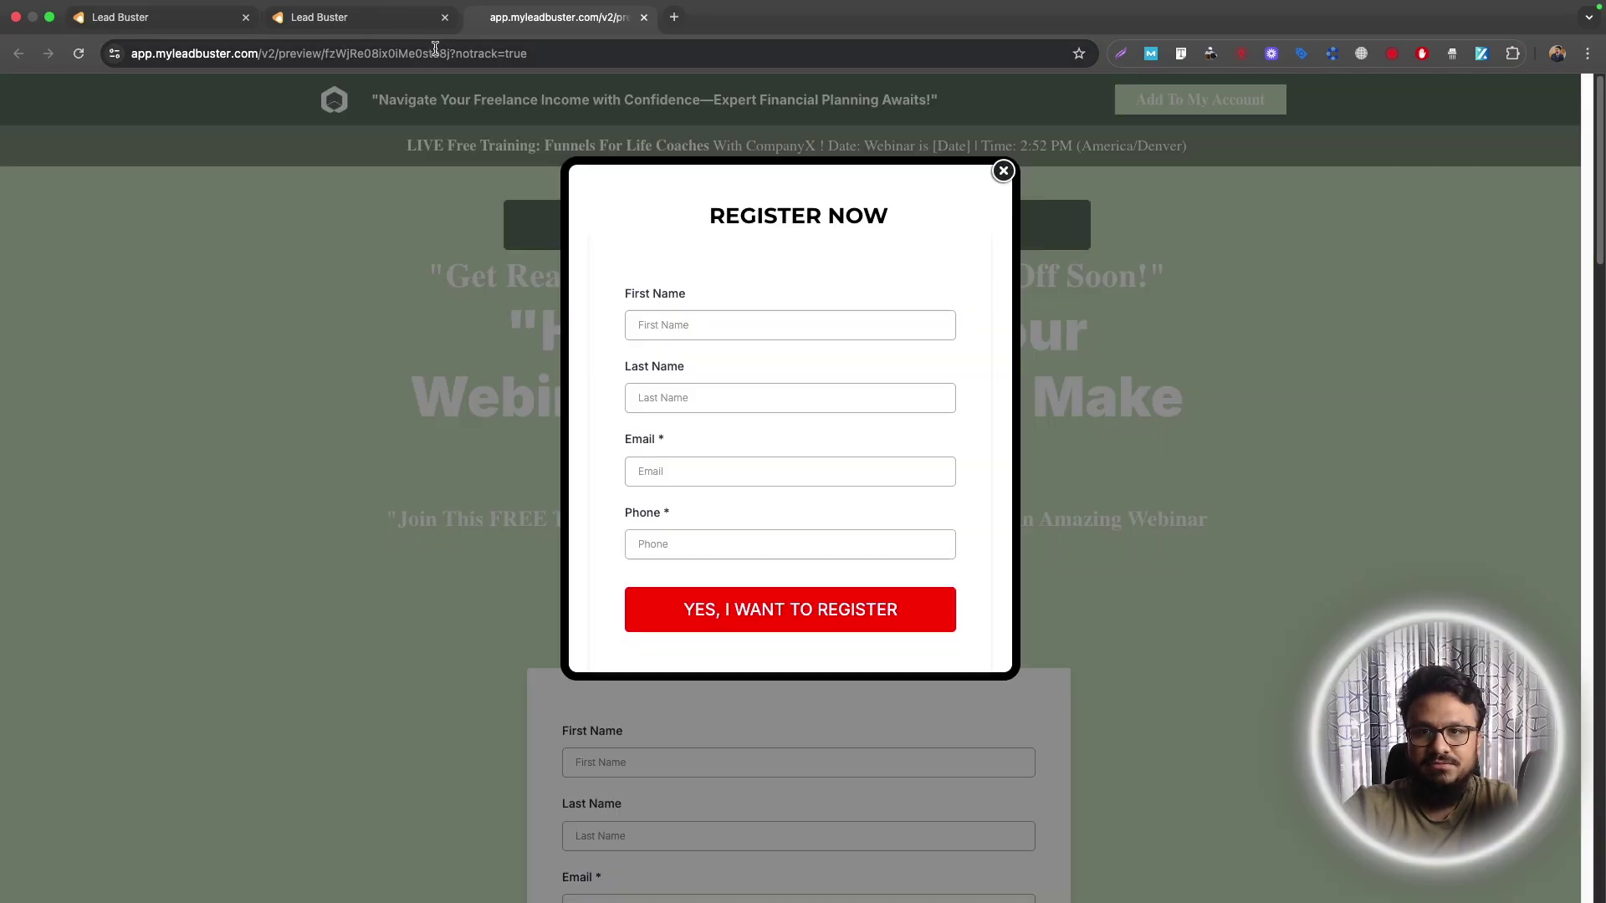
{"action": "left_click", "coordinate": [1001, 169]}
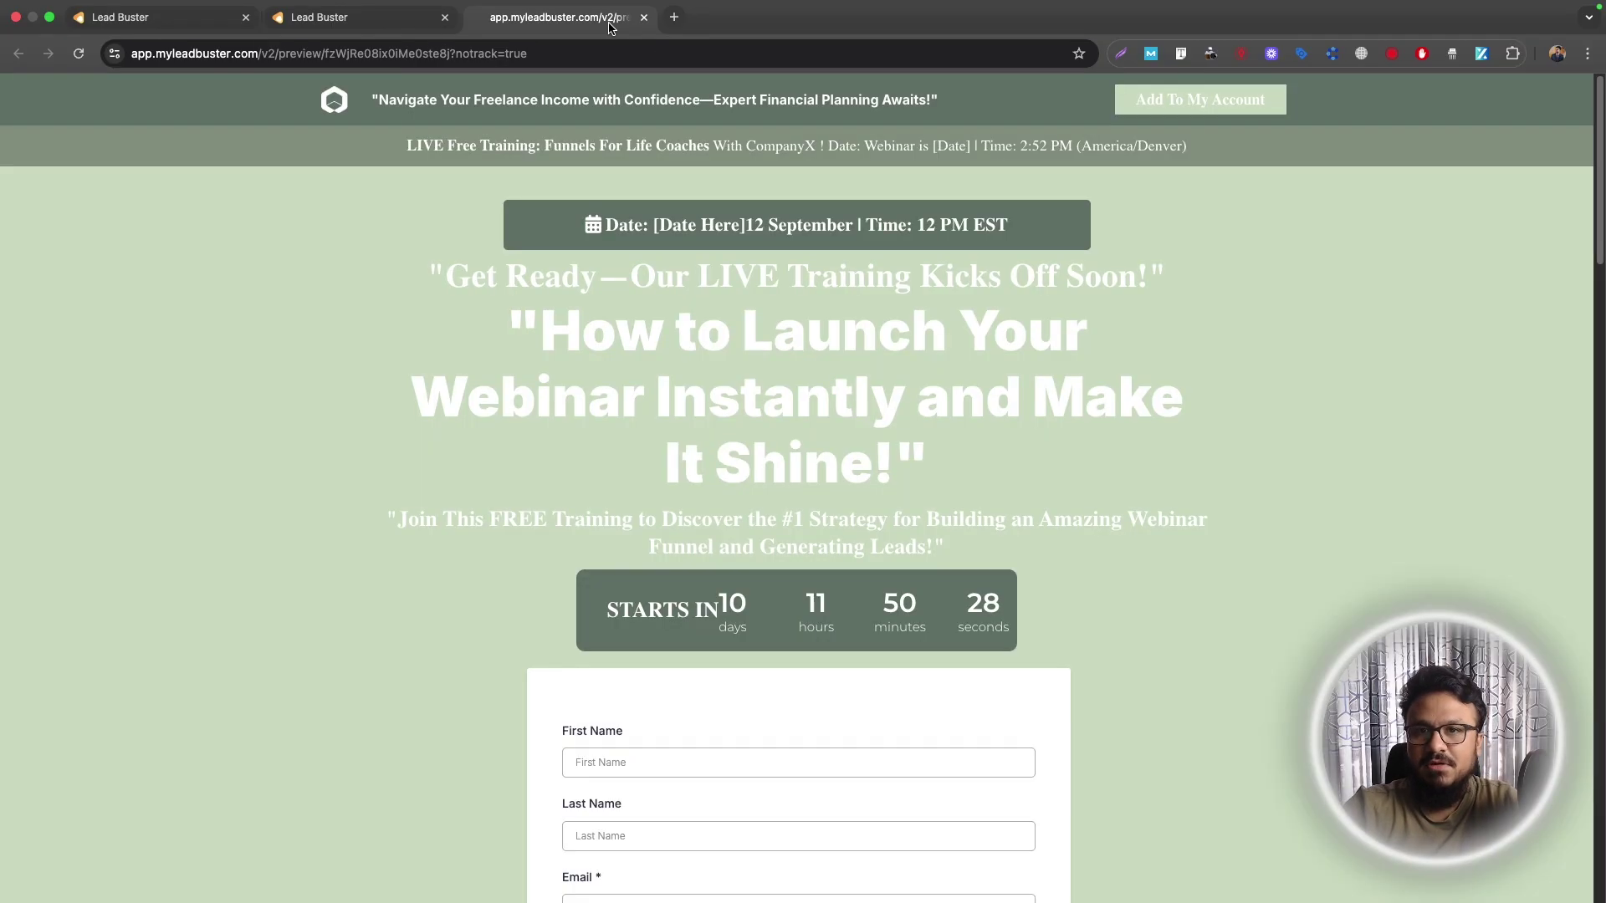
{"action": "key", "text": "super+w"}
{"action": "left_click", "coordinate": [882, 350]}
Step: Move the Booking step below Thank You and delete it, confirming with DELETE
{"action": "scroll", "coordinate": [669, 502], "scroll_direction": "up", "scroll_amount": 10}
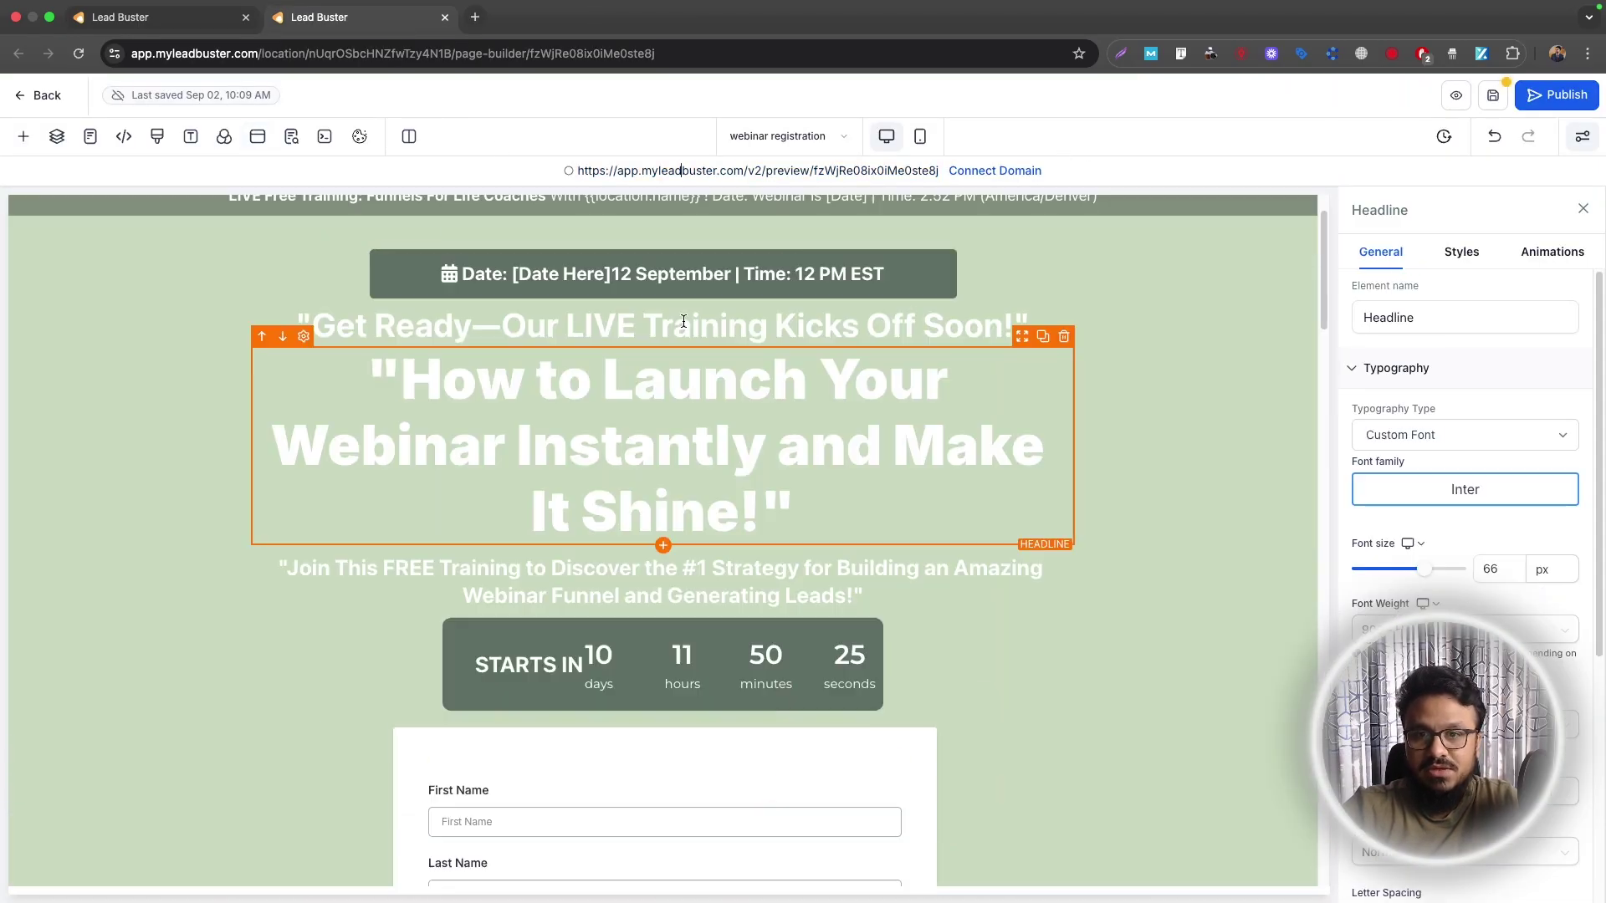
{"action": "key", "text": "super+1"}
{"action": "left_click_drag", "start_coordinate": [548, 398], "coordinate": [561, 441]}
{"action": "left_click", "coordinate": [606, 444]}
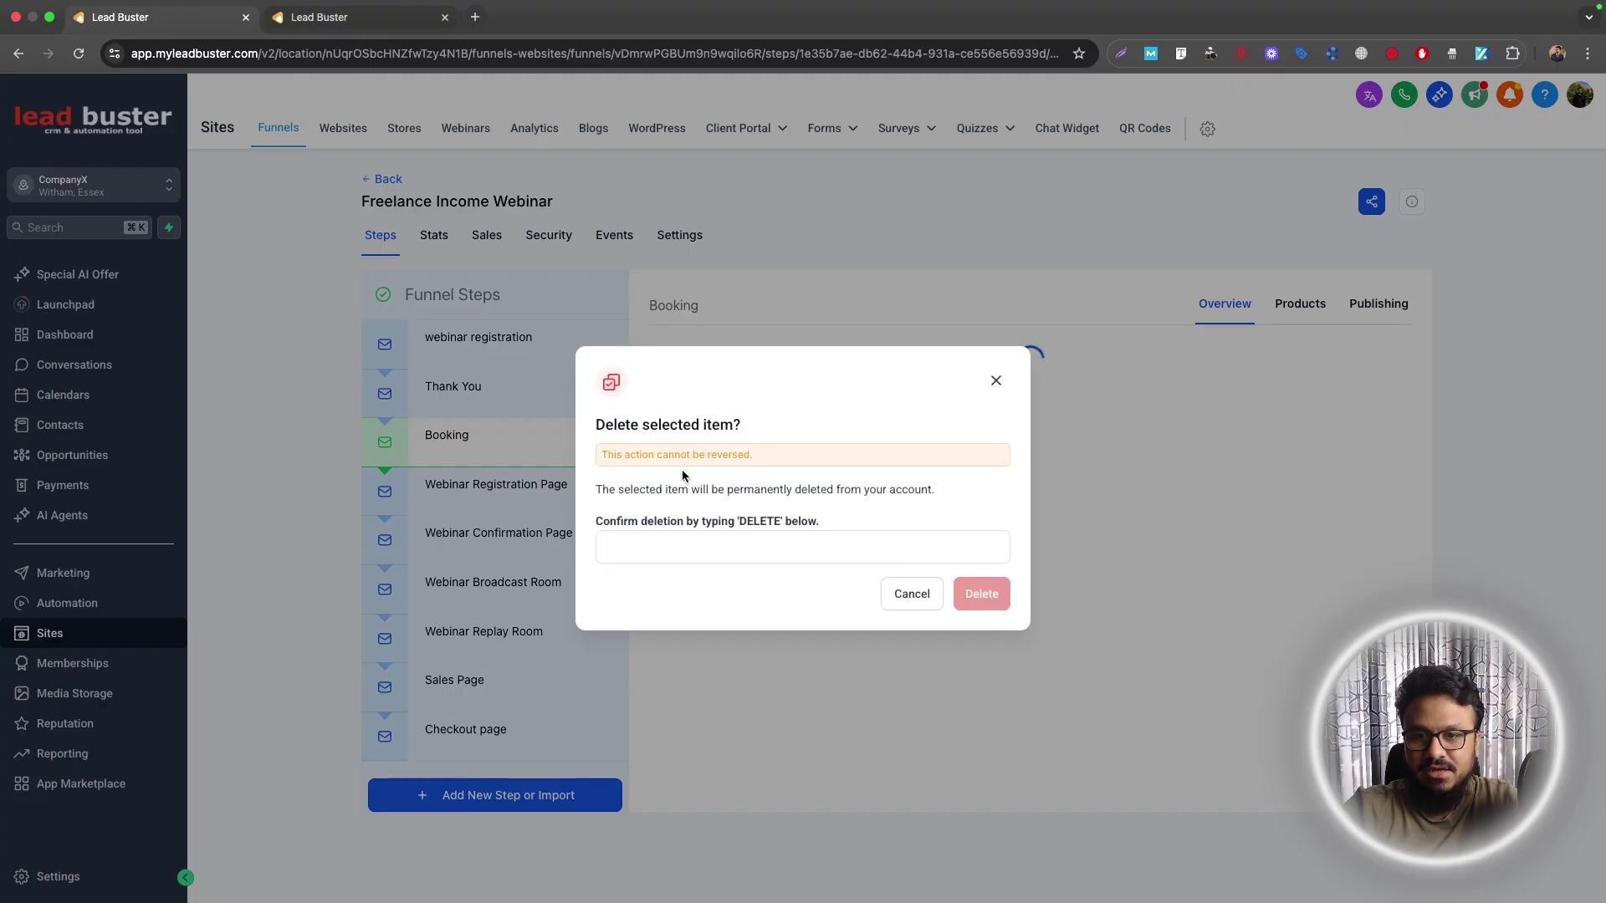
{"action": "double_click", "coordinate": [750, 520]}
{"action": "key", "text": "ctrl+c"}
{"action": "left_click", "coordinate": [713, 548]}
{"action": "key", "text": "ctrl+v"}
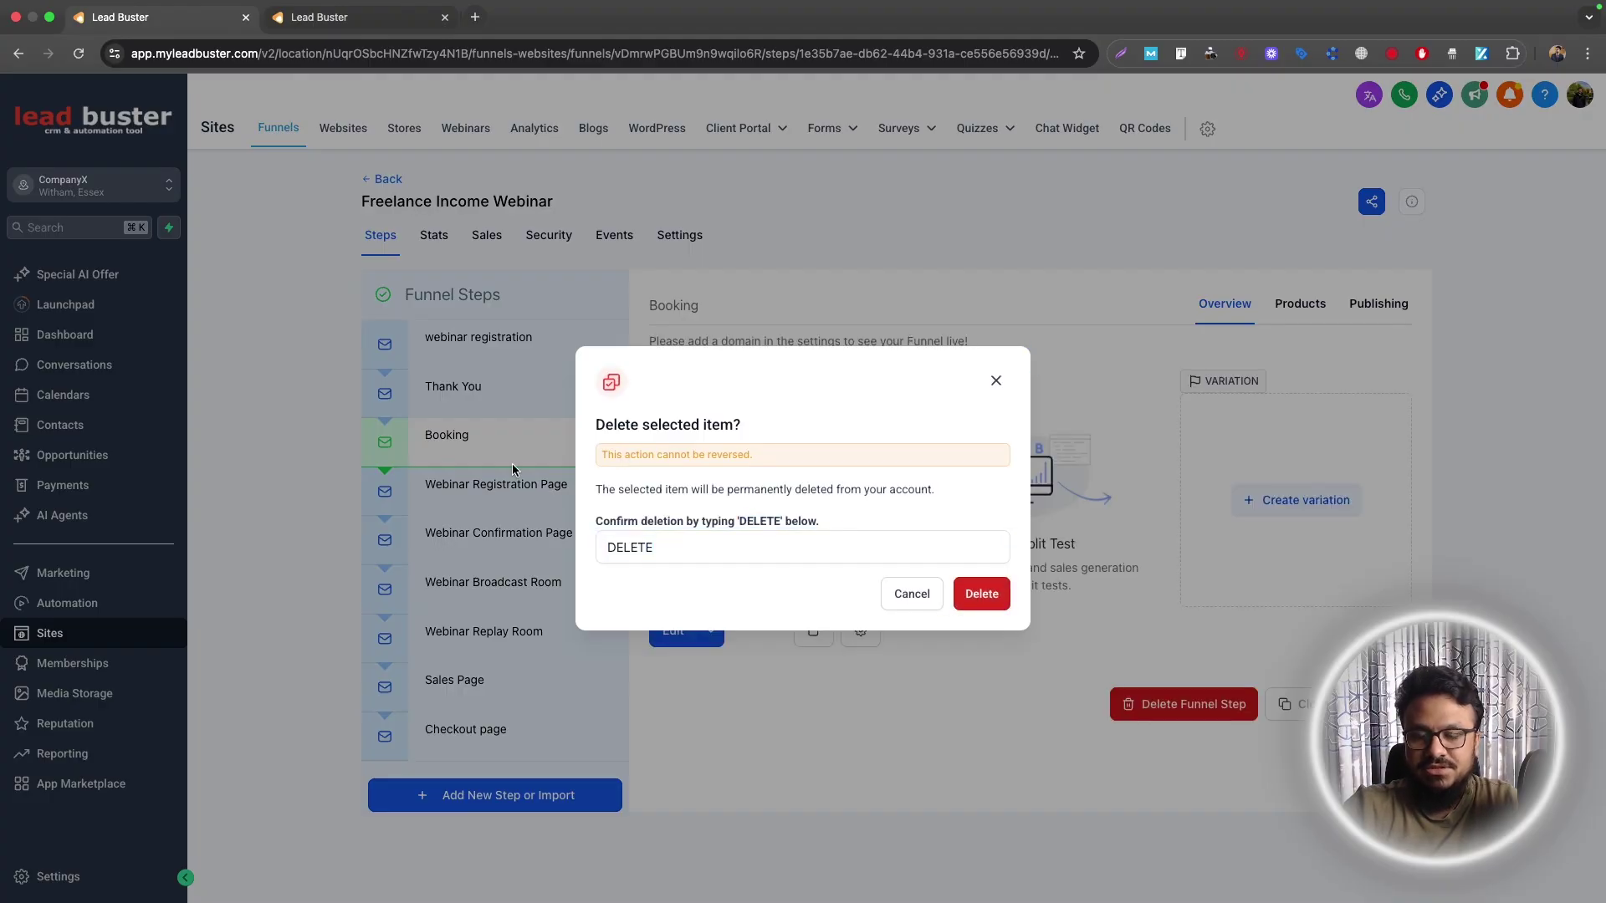
{"action": "key", "text": "Return"}
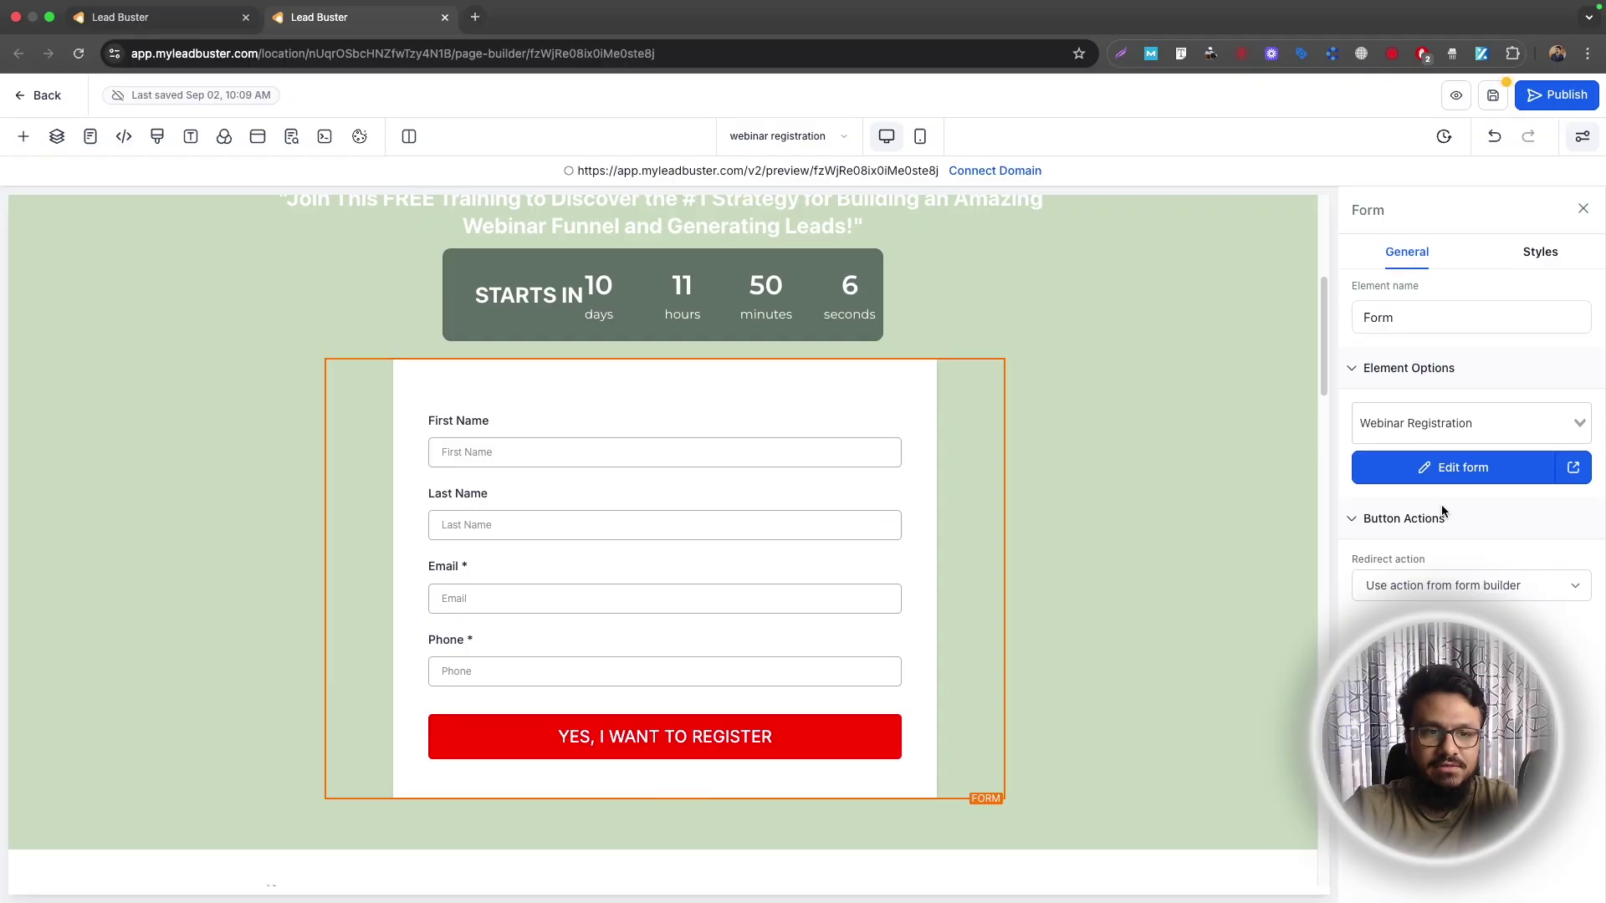
Step: Set the registration form's redirect to Go to Next step and save the page
{"action": "left_click", "coordinate": [1388, 584]}
{"action": "left_click", "coordinate": [1438, 618]}
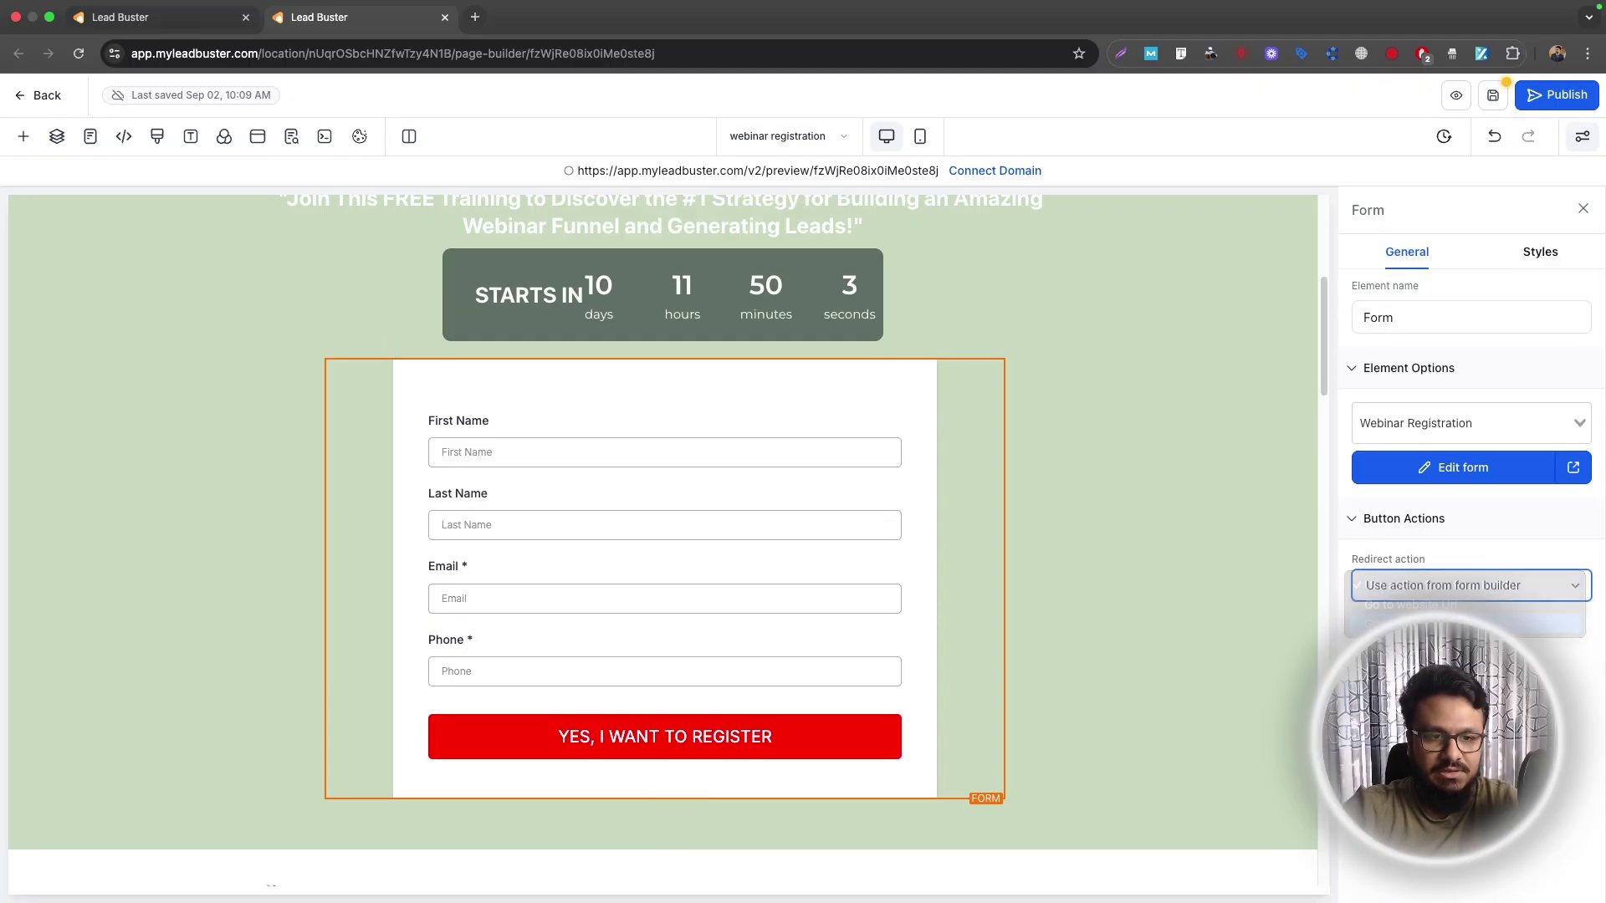
{"action": "left_click", "coordinate": [1489, 99]}
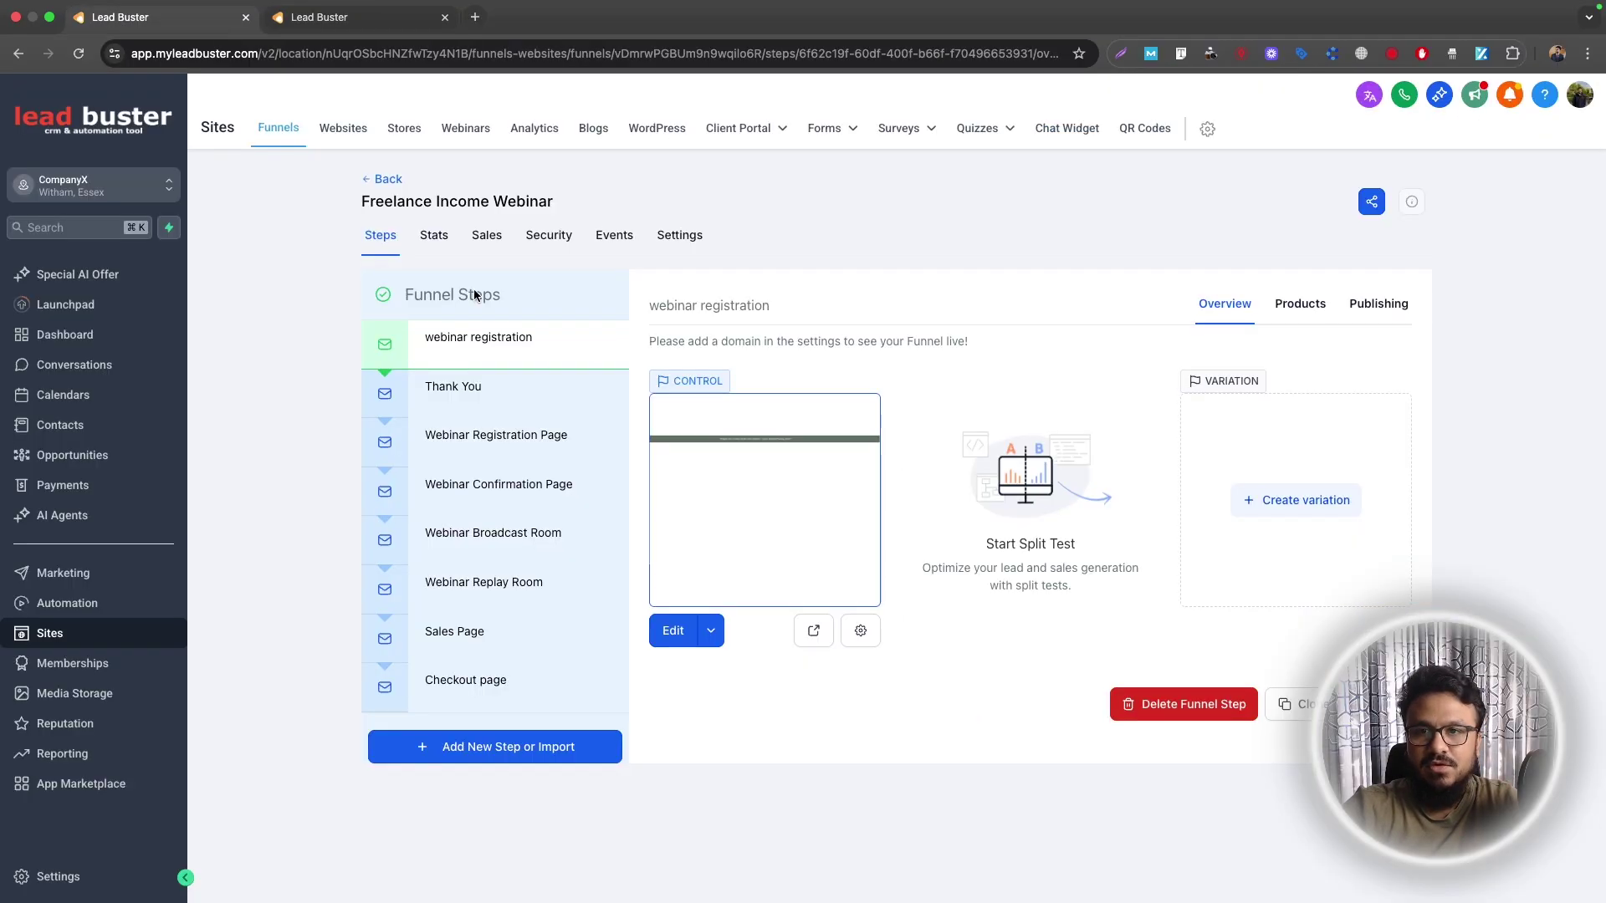
Step: Preview the Thank You step, then open the Thank You page in the editor
{"action": "left_click", "coordinate": [151, 17]}
{"action": "left_click", "coordinate": [532, 407]}
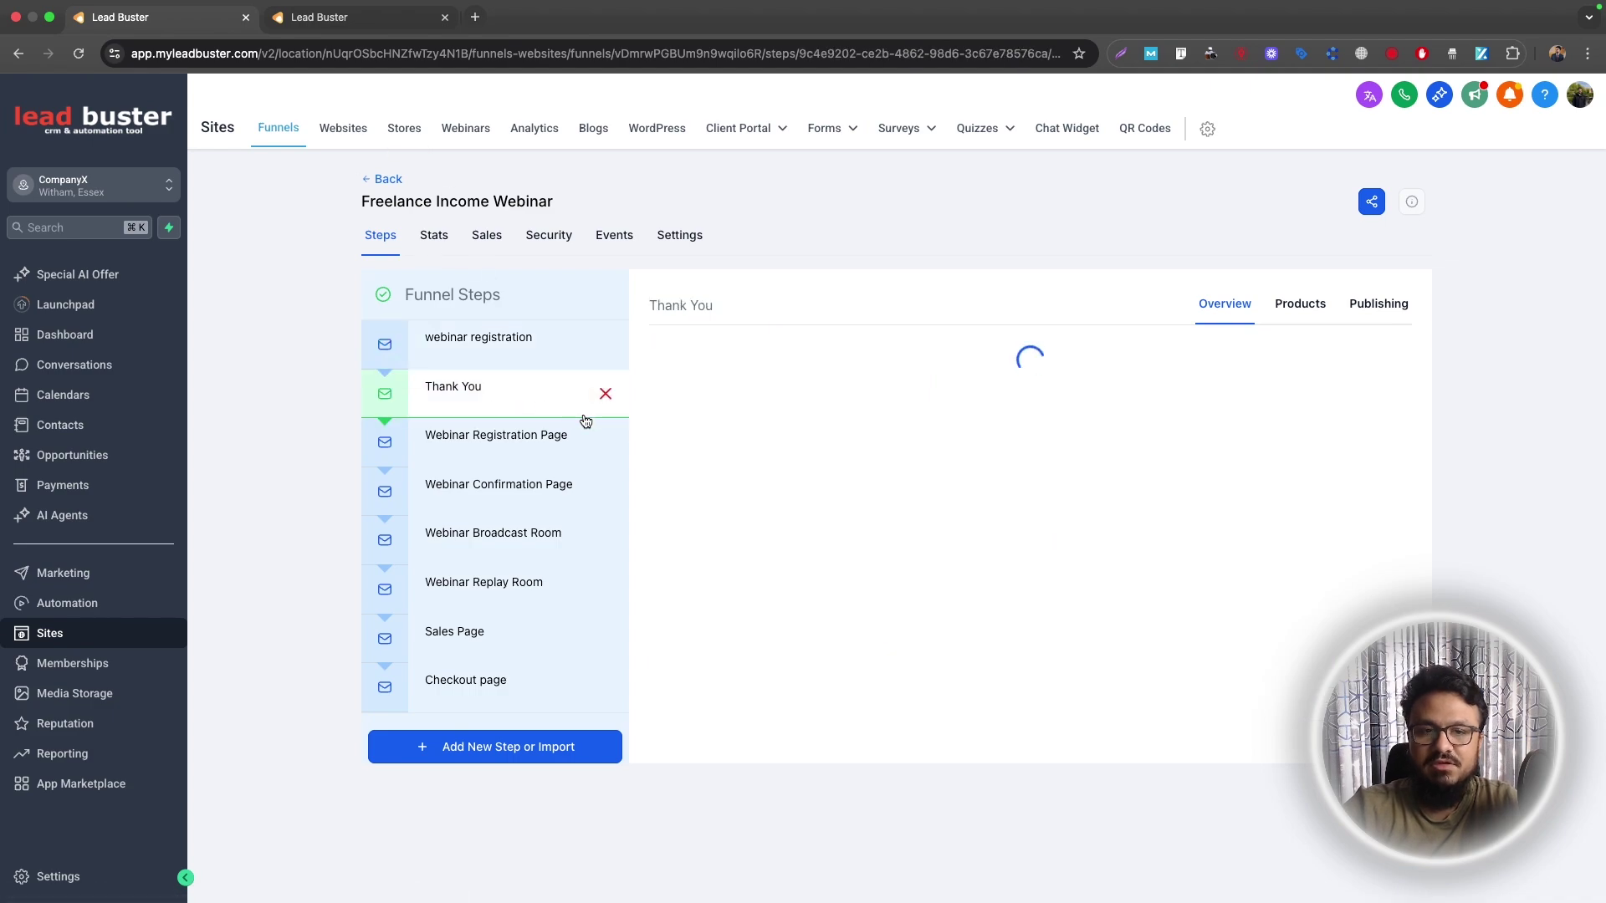
{"action": "left_click", "coordinate": [813, 631]}
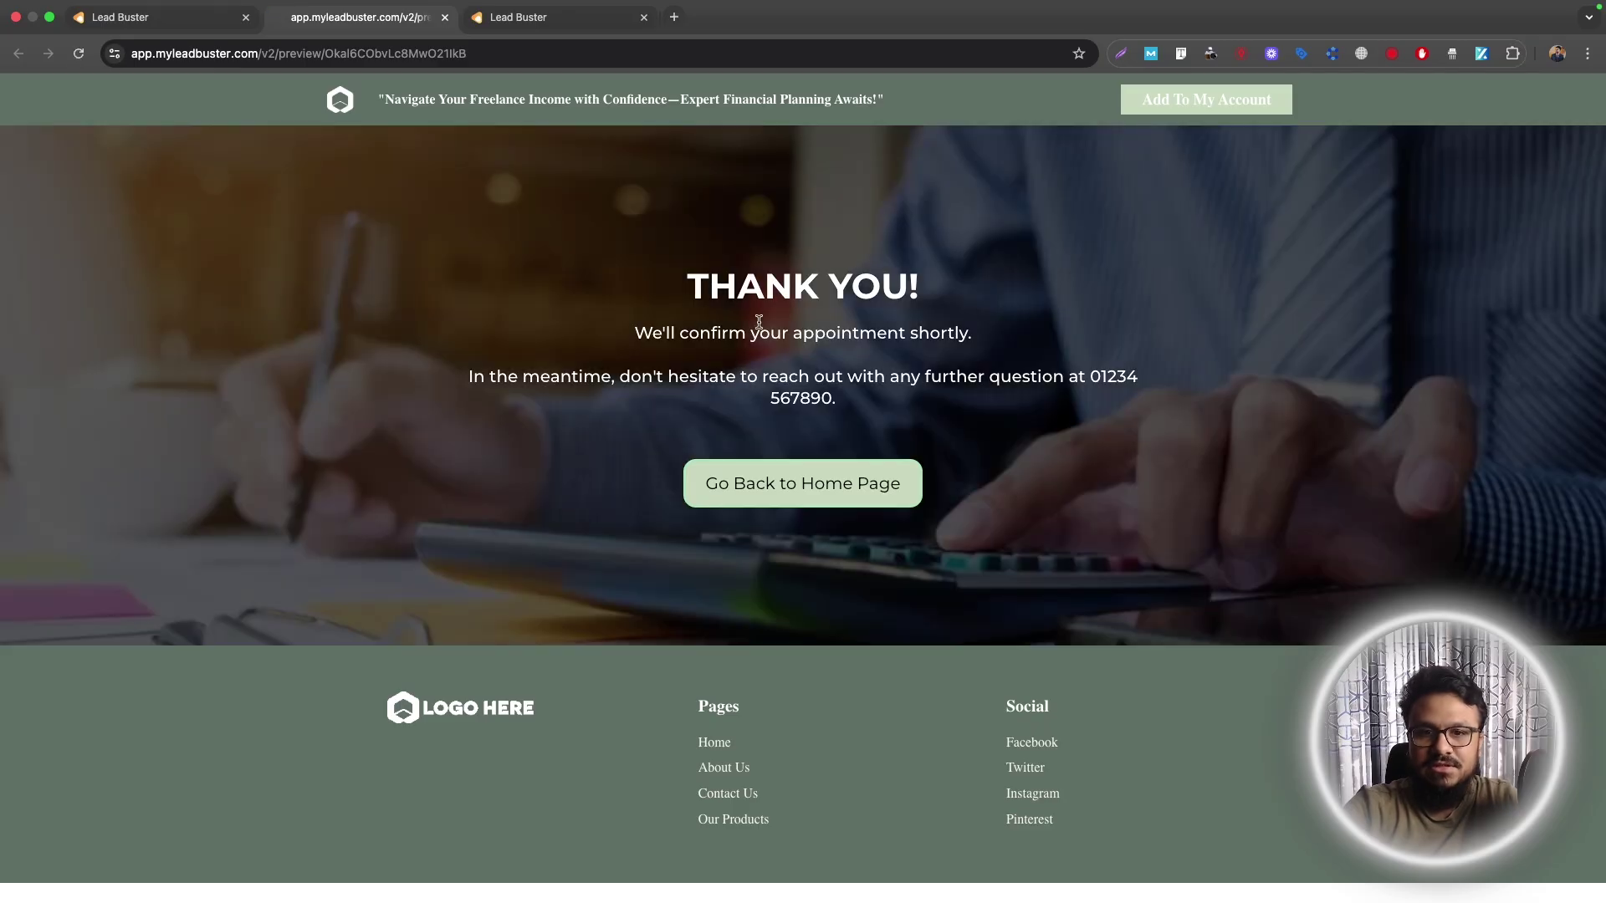
{"action": "key", "text": "super+w"}
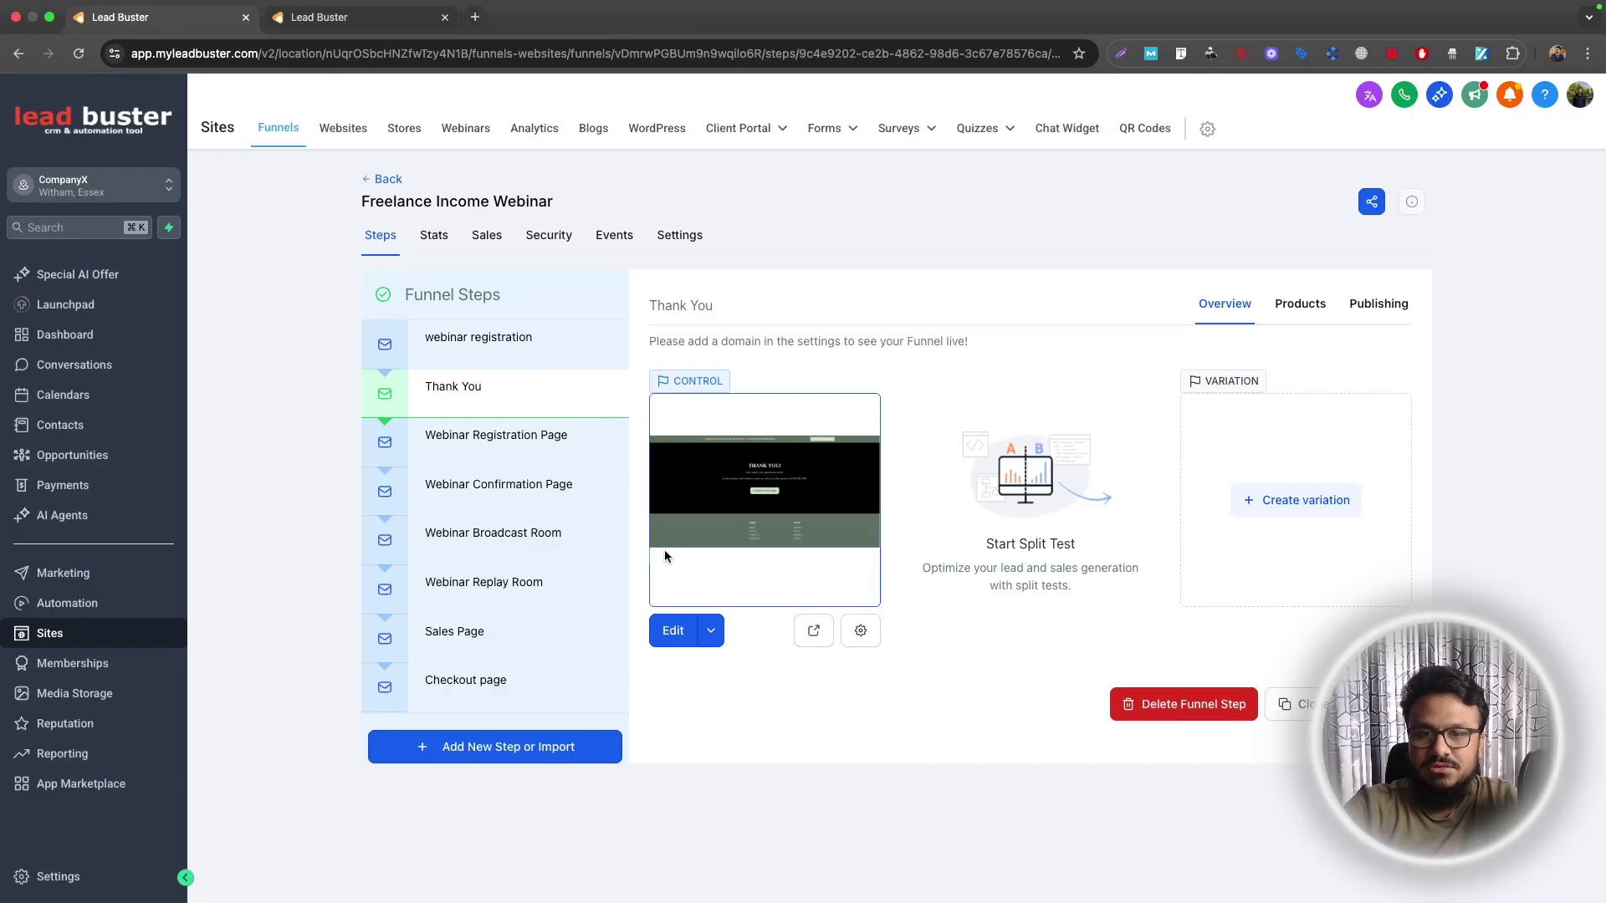
{"action": "left_click", "coordinate": [712, 638]}
{"action": "left_click", "coordinate": [717, 588]}
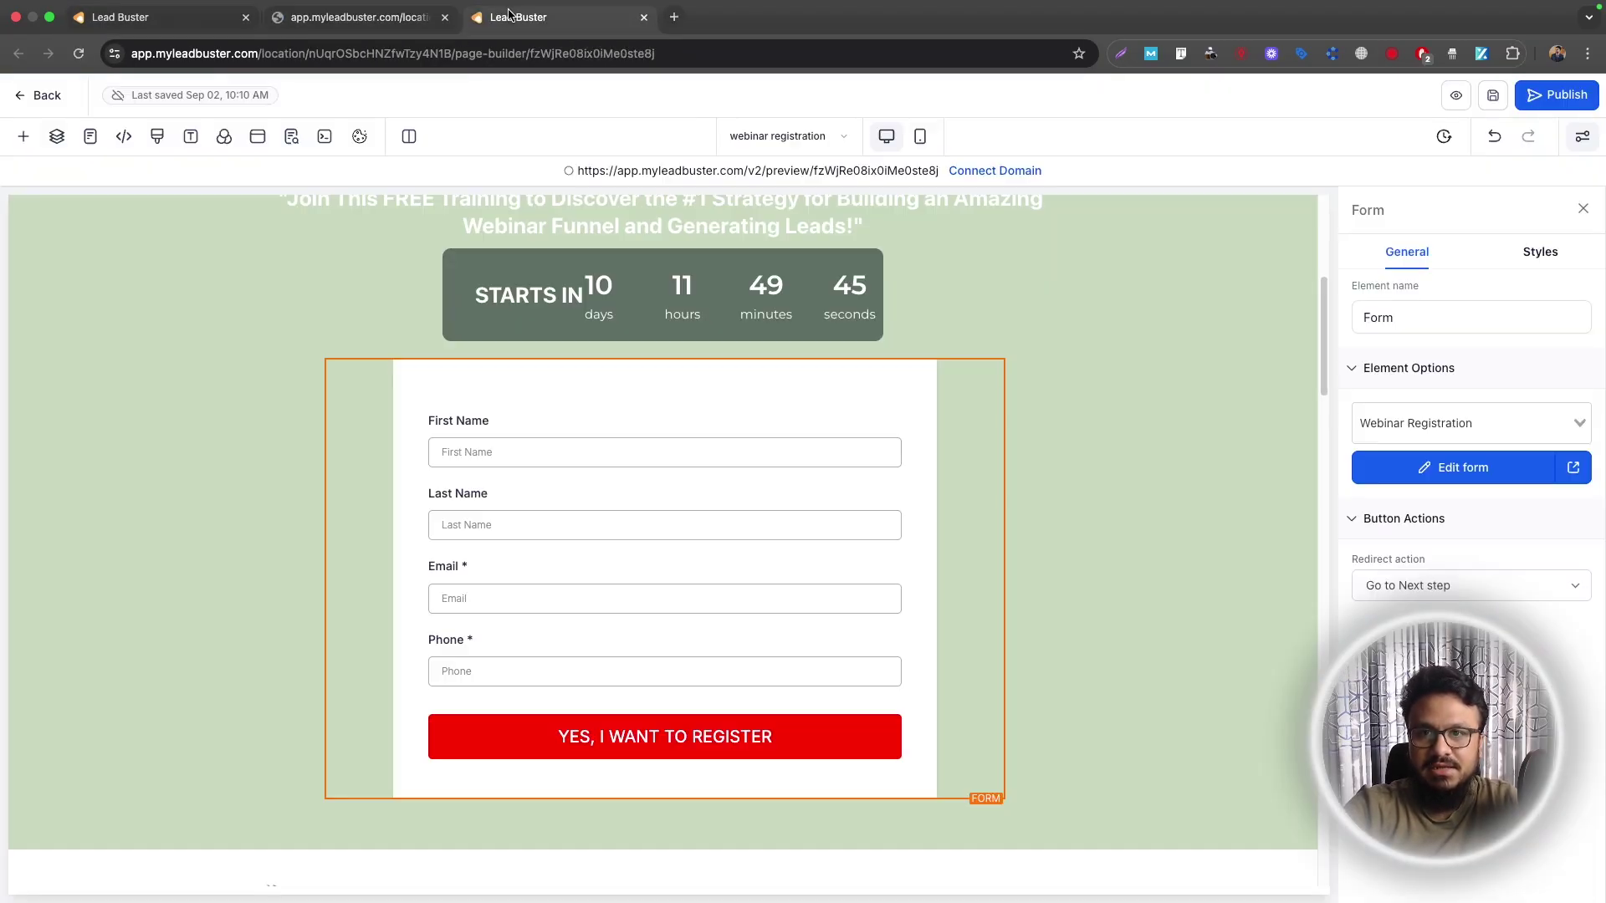
Step: Look over the Thank You and registration page editors
{"action": "scroll", "coordinate": [343, 261], "scroll_direction": "down", "scroll_amount": 20}
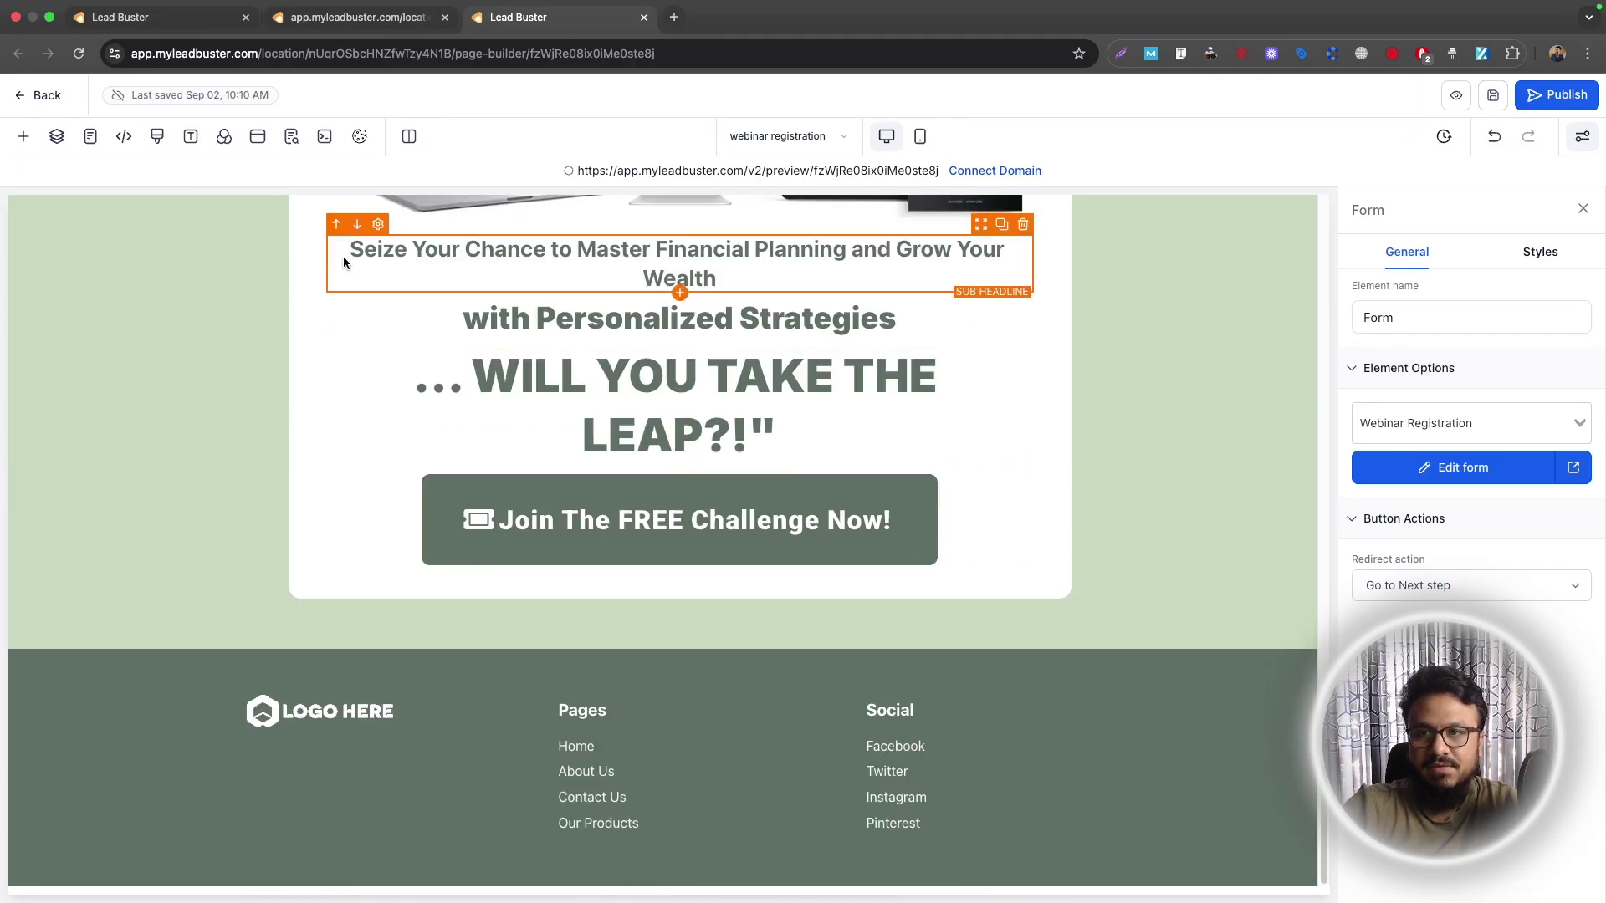
{"action": "left_click", "coordinate": [360, 39]}
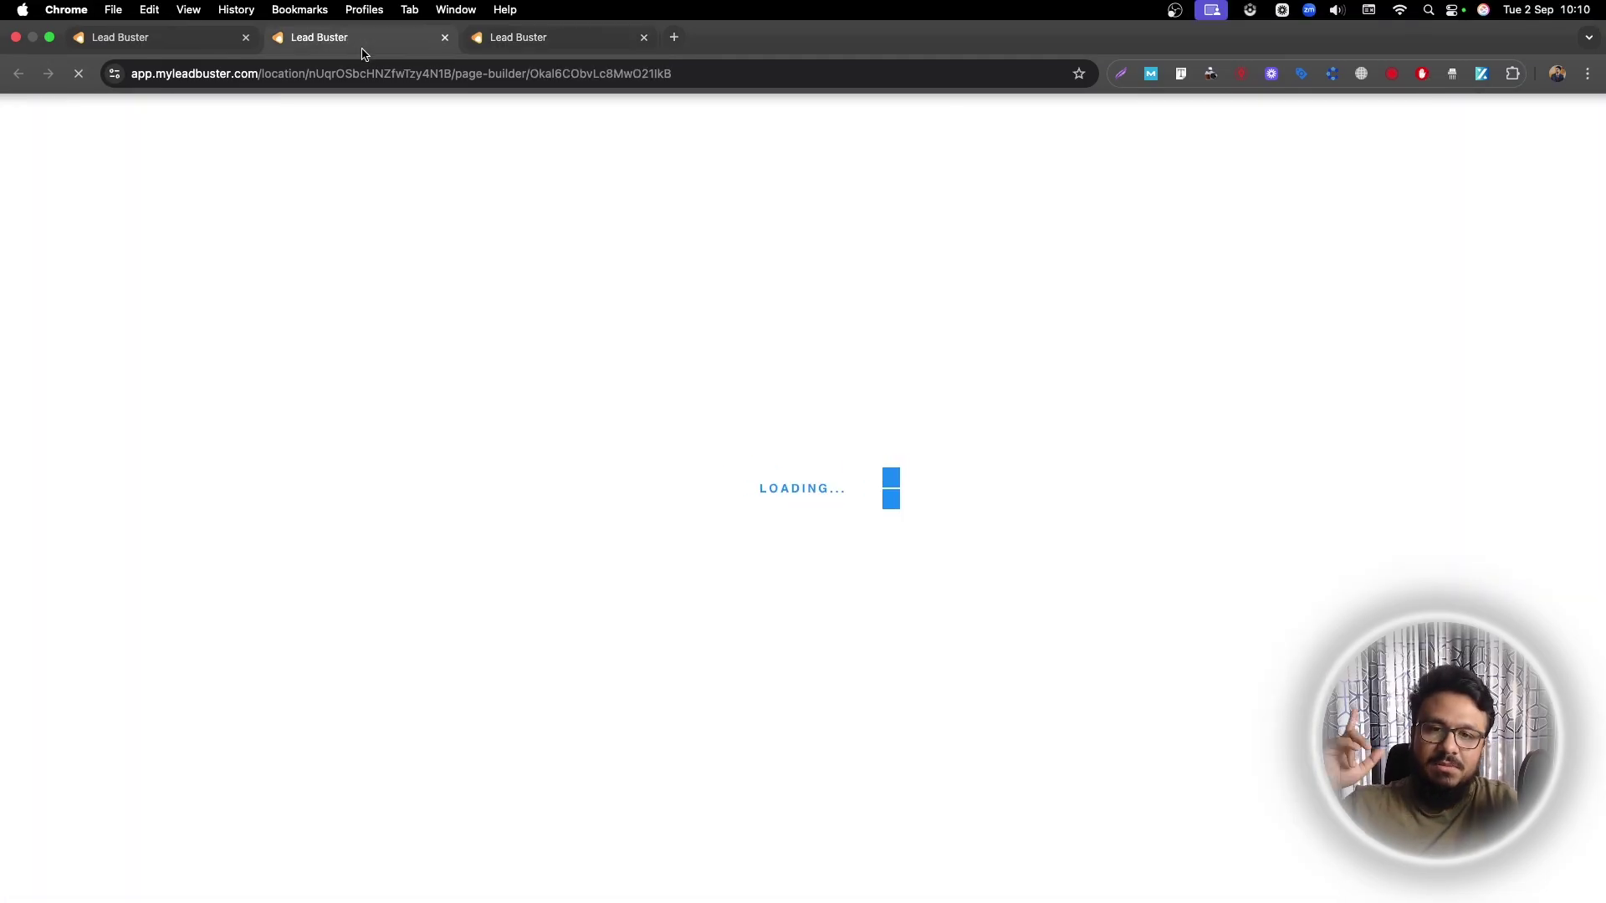
{"action": "left_click", "coordinate": [493, 42]}
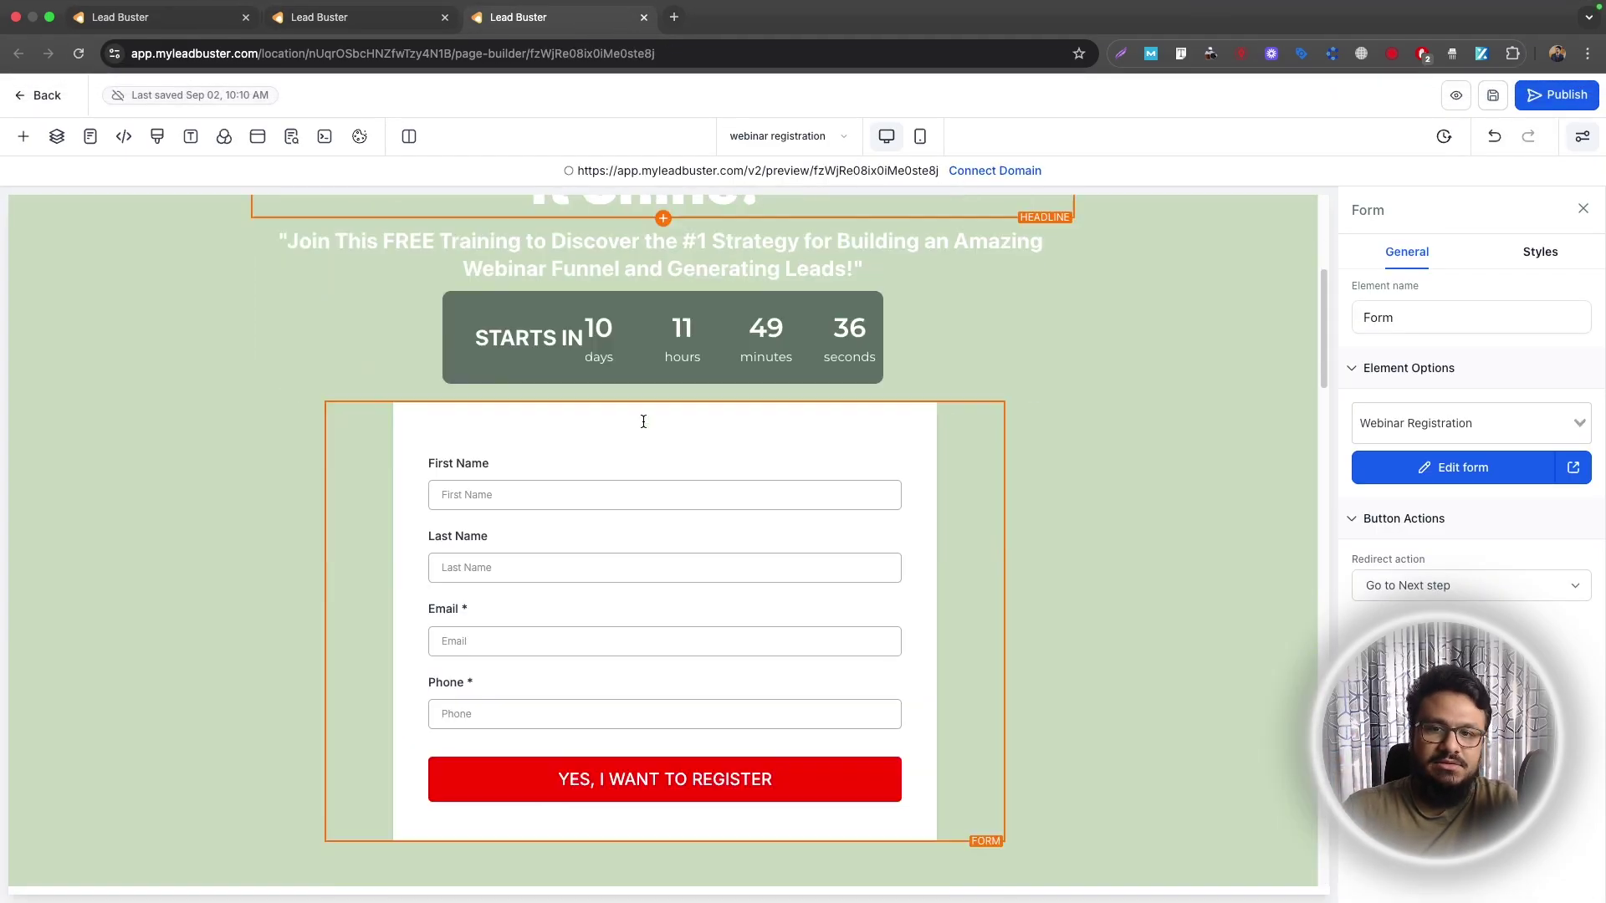
{"action": "scroll", "coordinate": [643, 420], "scroll_direction": "down", "scroll_amount": 5}
{"action": "scroll", "coordinate": [644, 426], "scroll_direction": "up", "scroll_amount": 15}
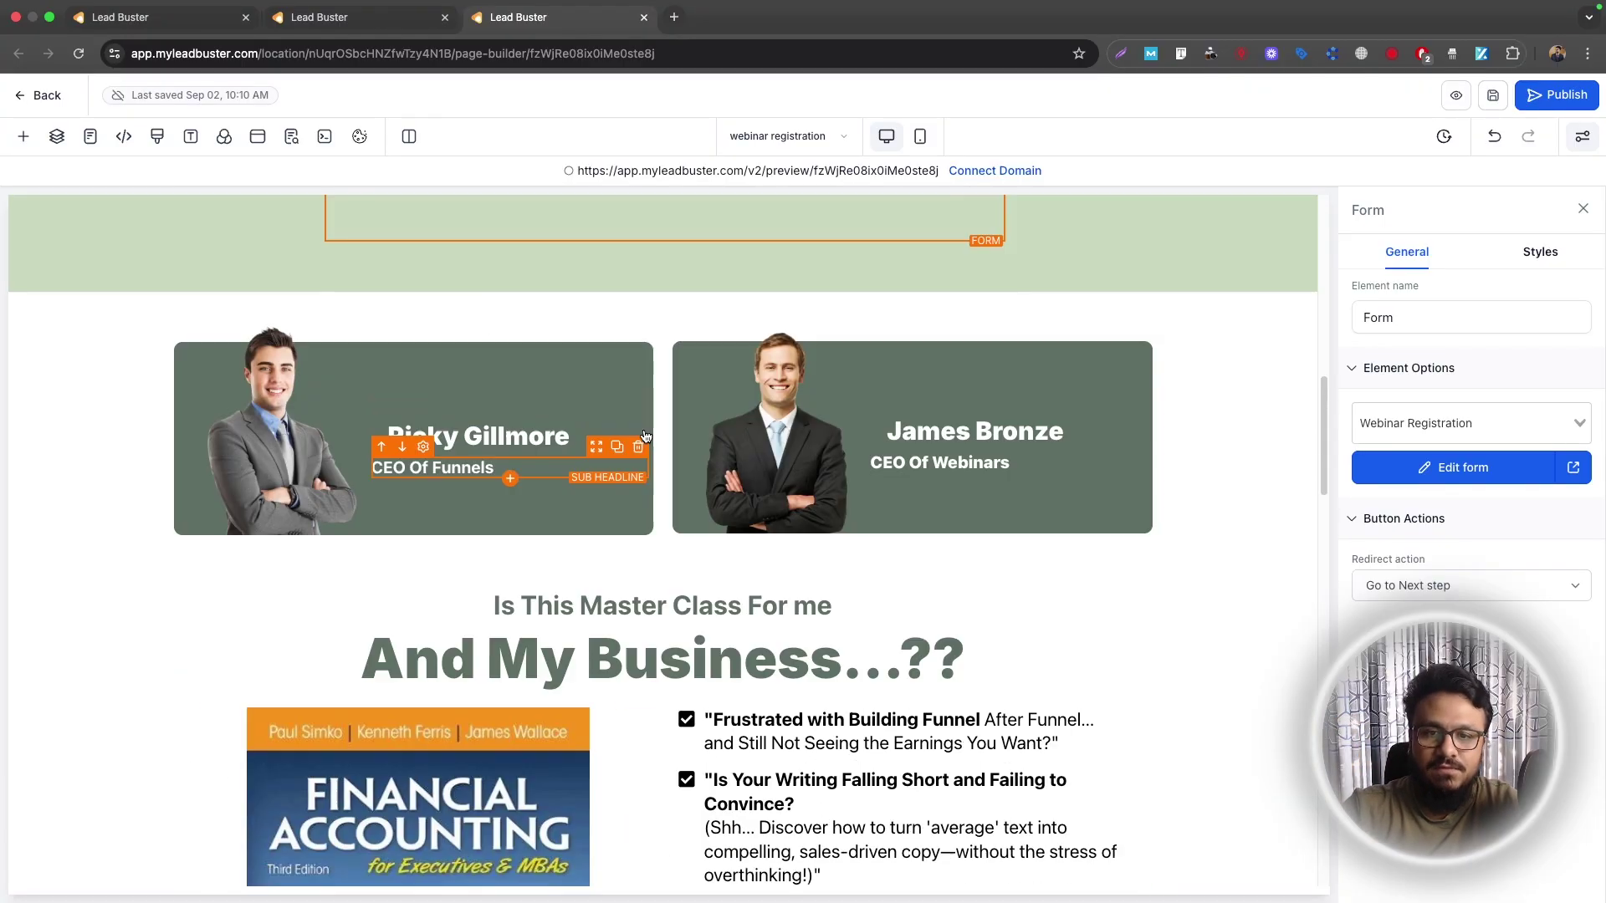
{"action": "scroll", "coordinate": [643, 435], "scroll_direction": "up", "scroll_amount": 4}
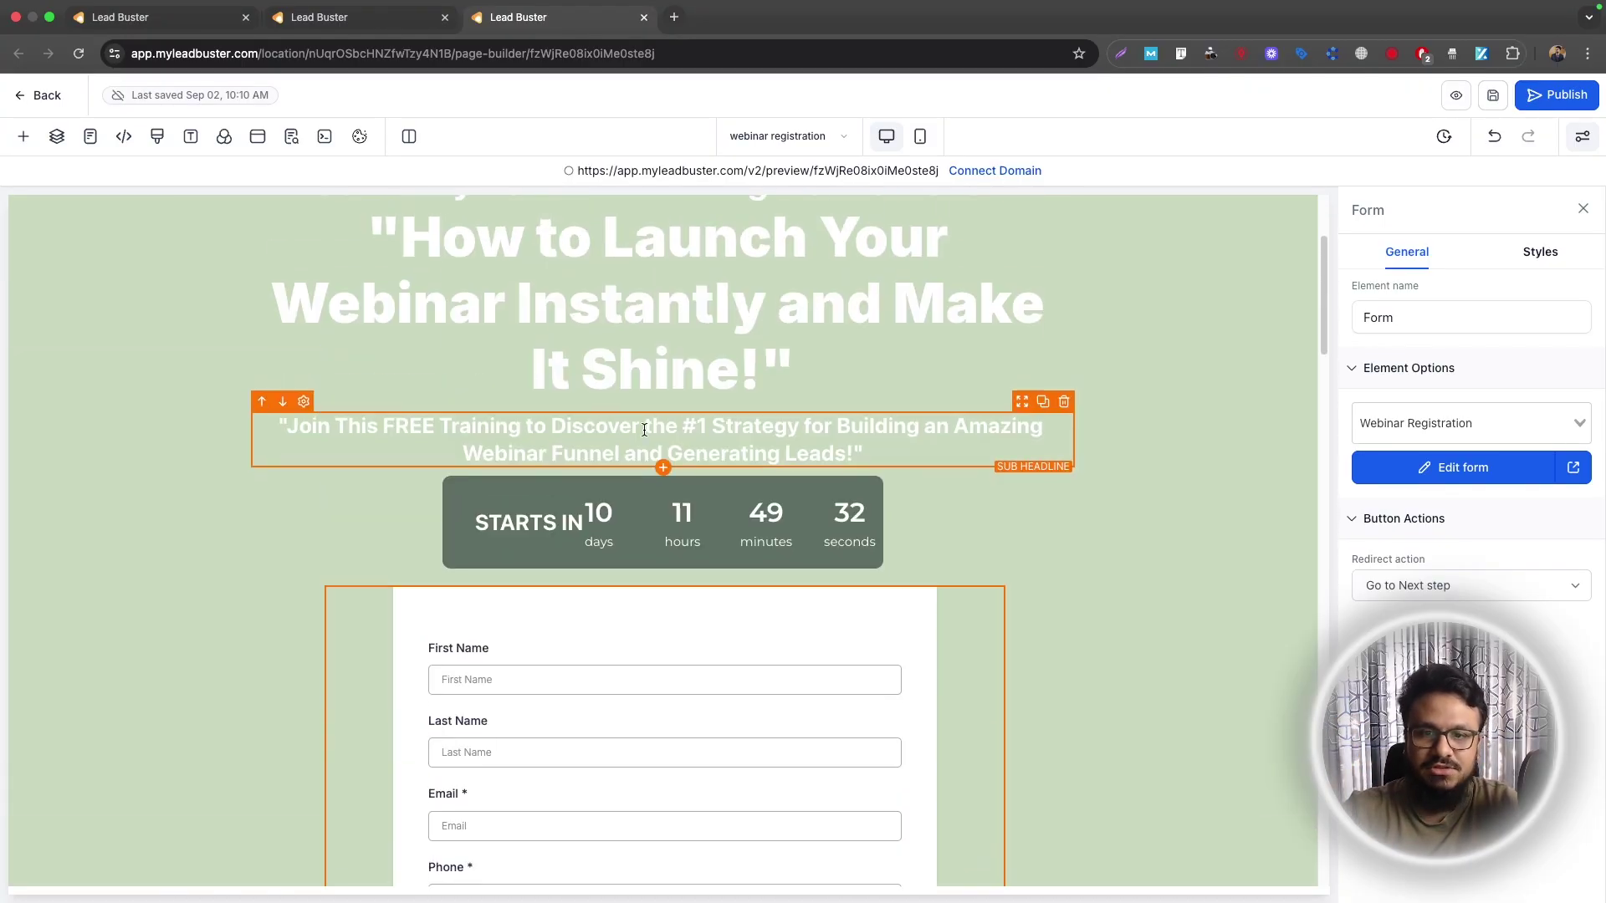
{"action": "scroll", "coordinate": [404, 582], "scroll_direction": "down", "scroll_amount": 8}
{"action": "scroll", "coordinate": [404, 582], "scroll_direction": "up", "scroll_amount": 10}
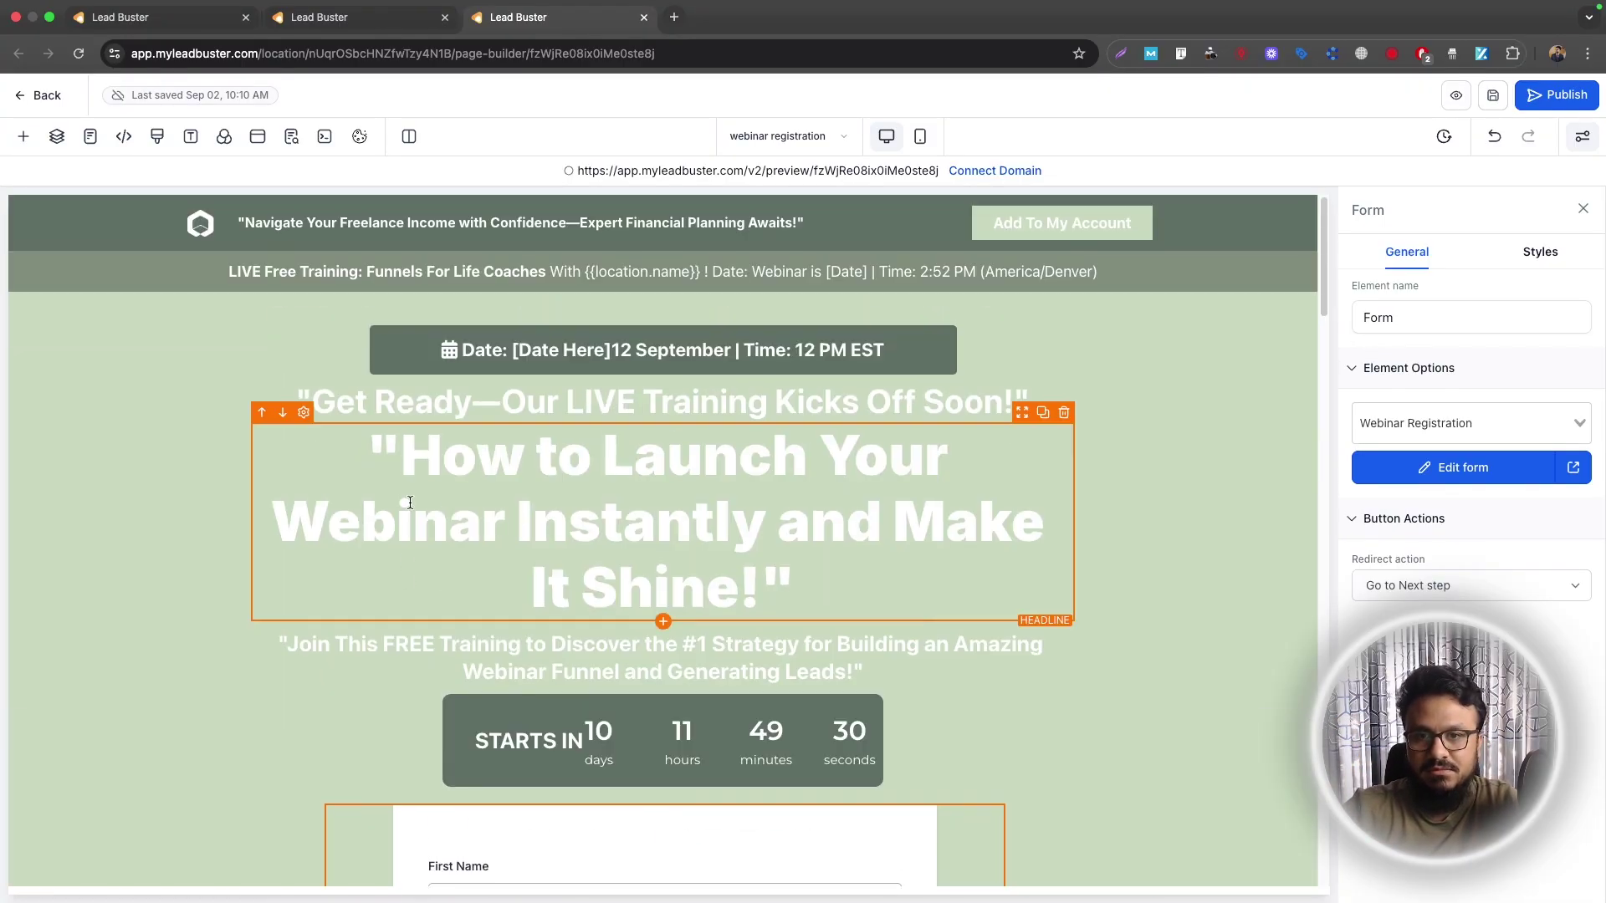
Step: Check the Thank You page's Go Back to Home Page button, then go to Automation
{"action": "left_click", "coordinate": [348, 25]}
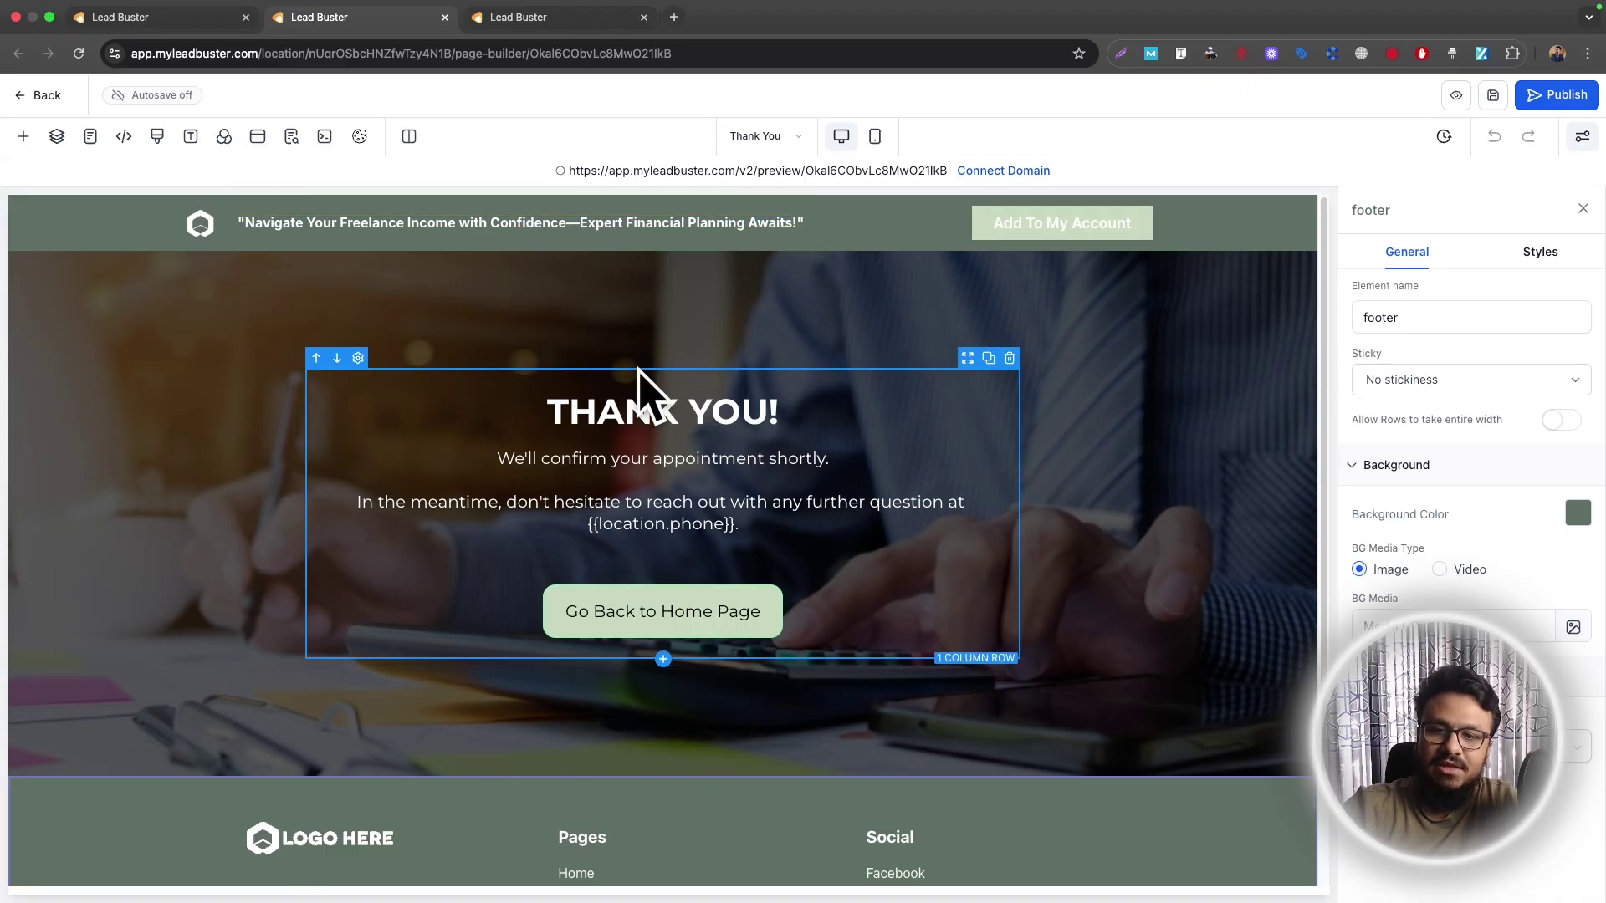
{"action": "left_click", "coordinate": [602, 610]}
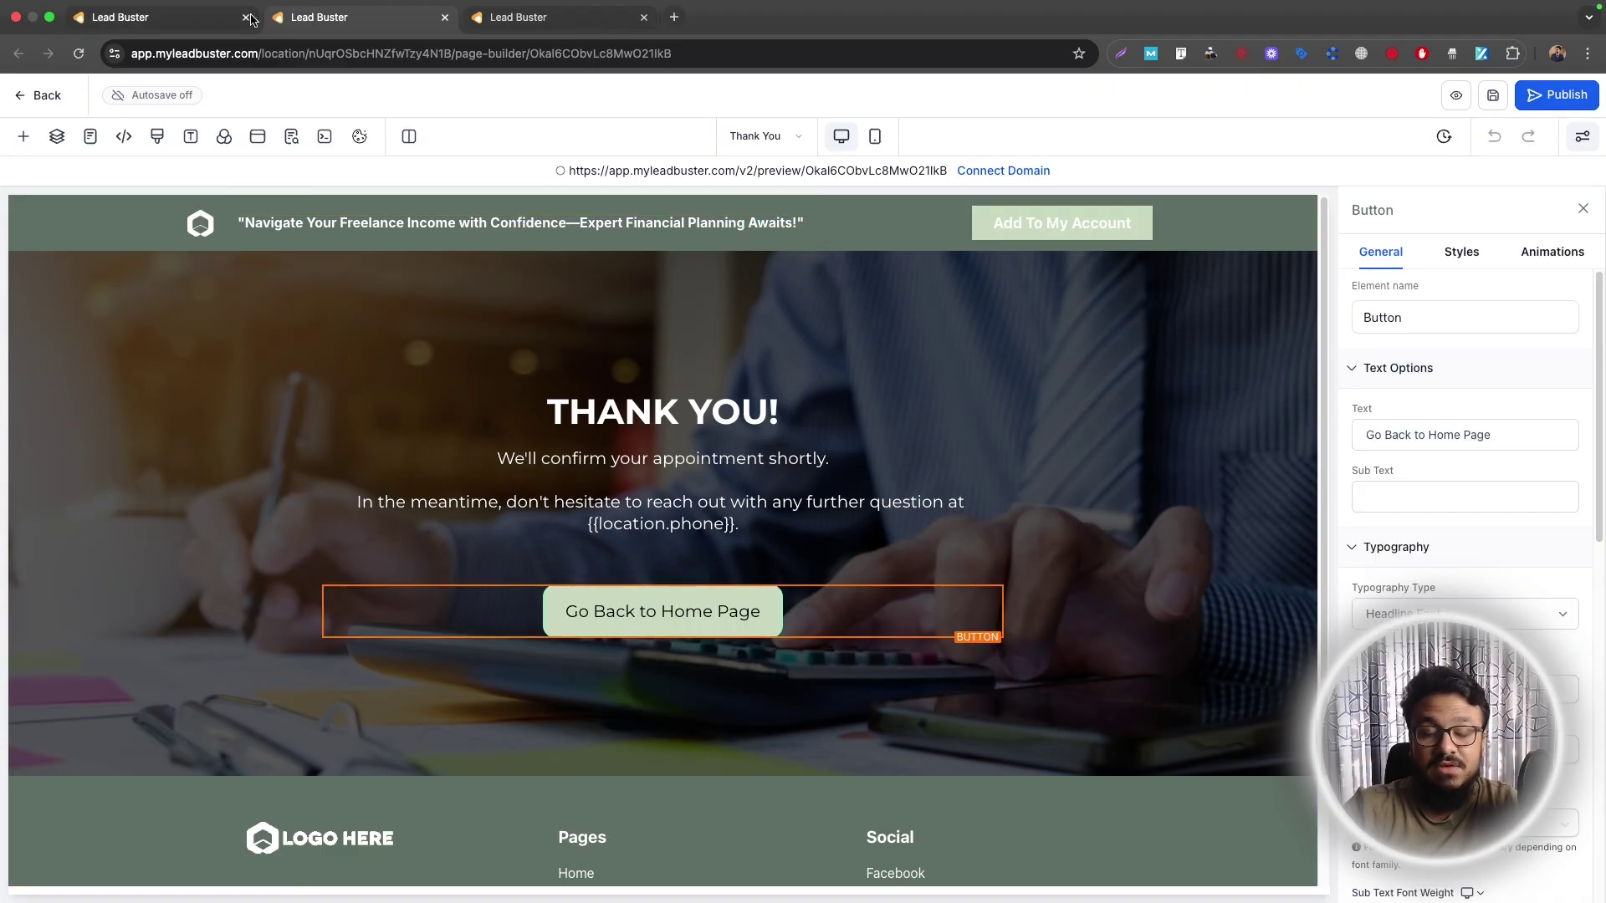
{"action": "left_click", "coordinate": [120, 23]}
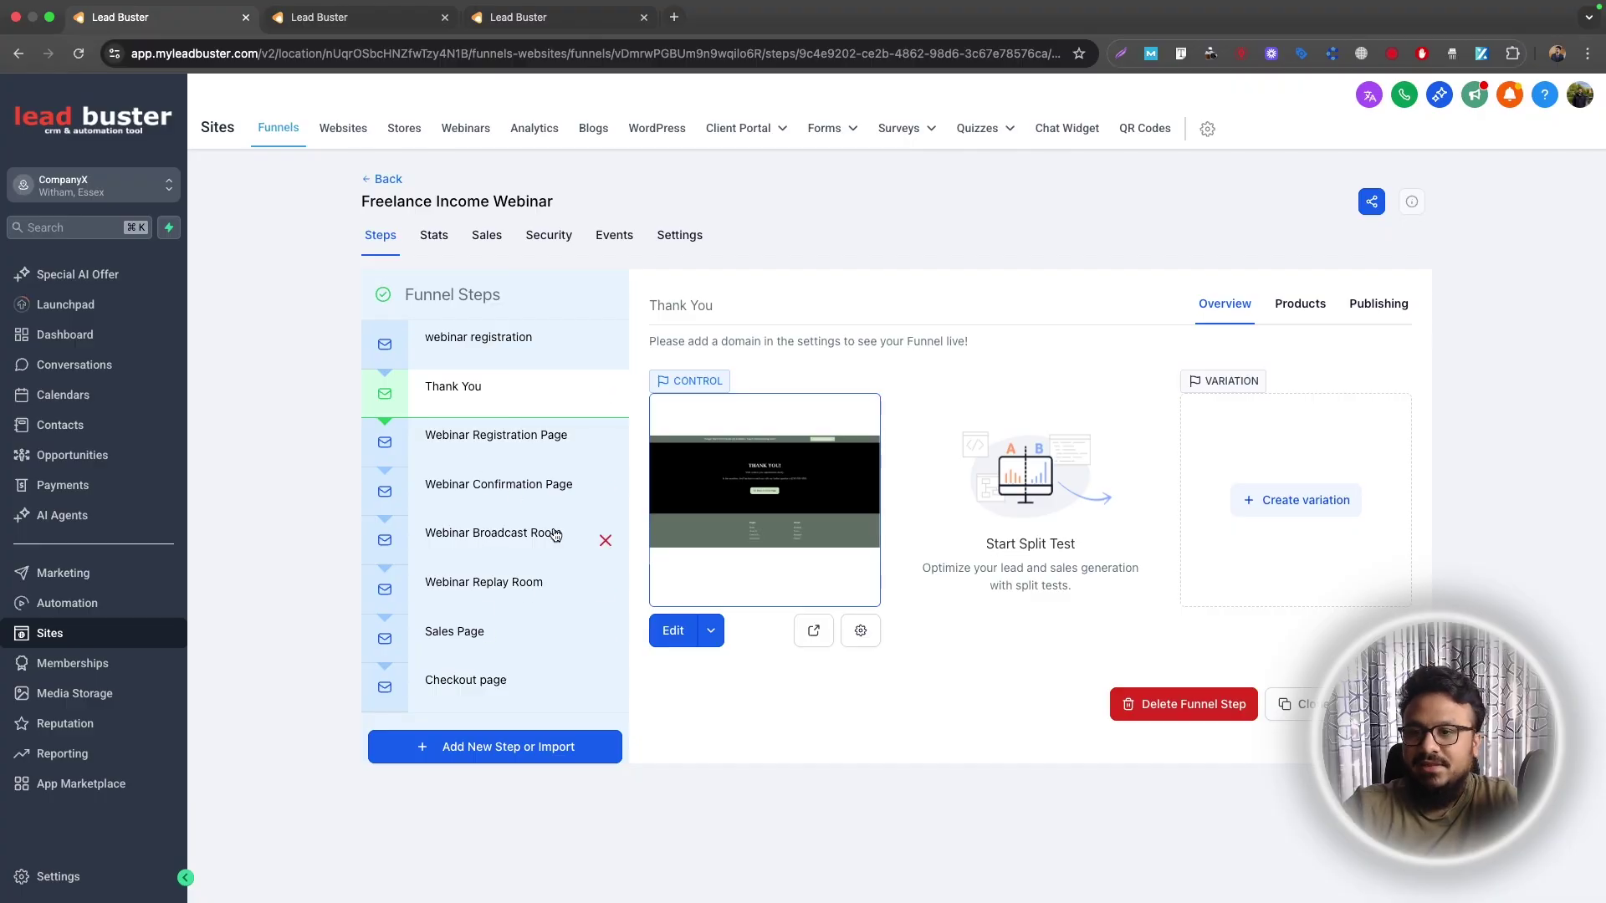
{"action": "left_click", "coordinate": [95, 606]}
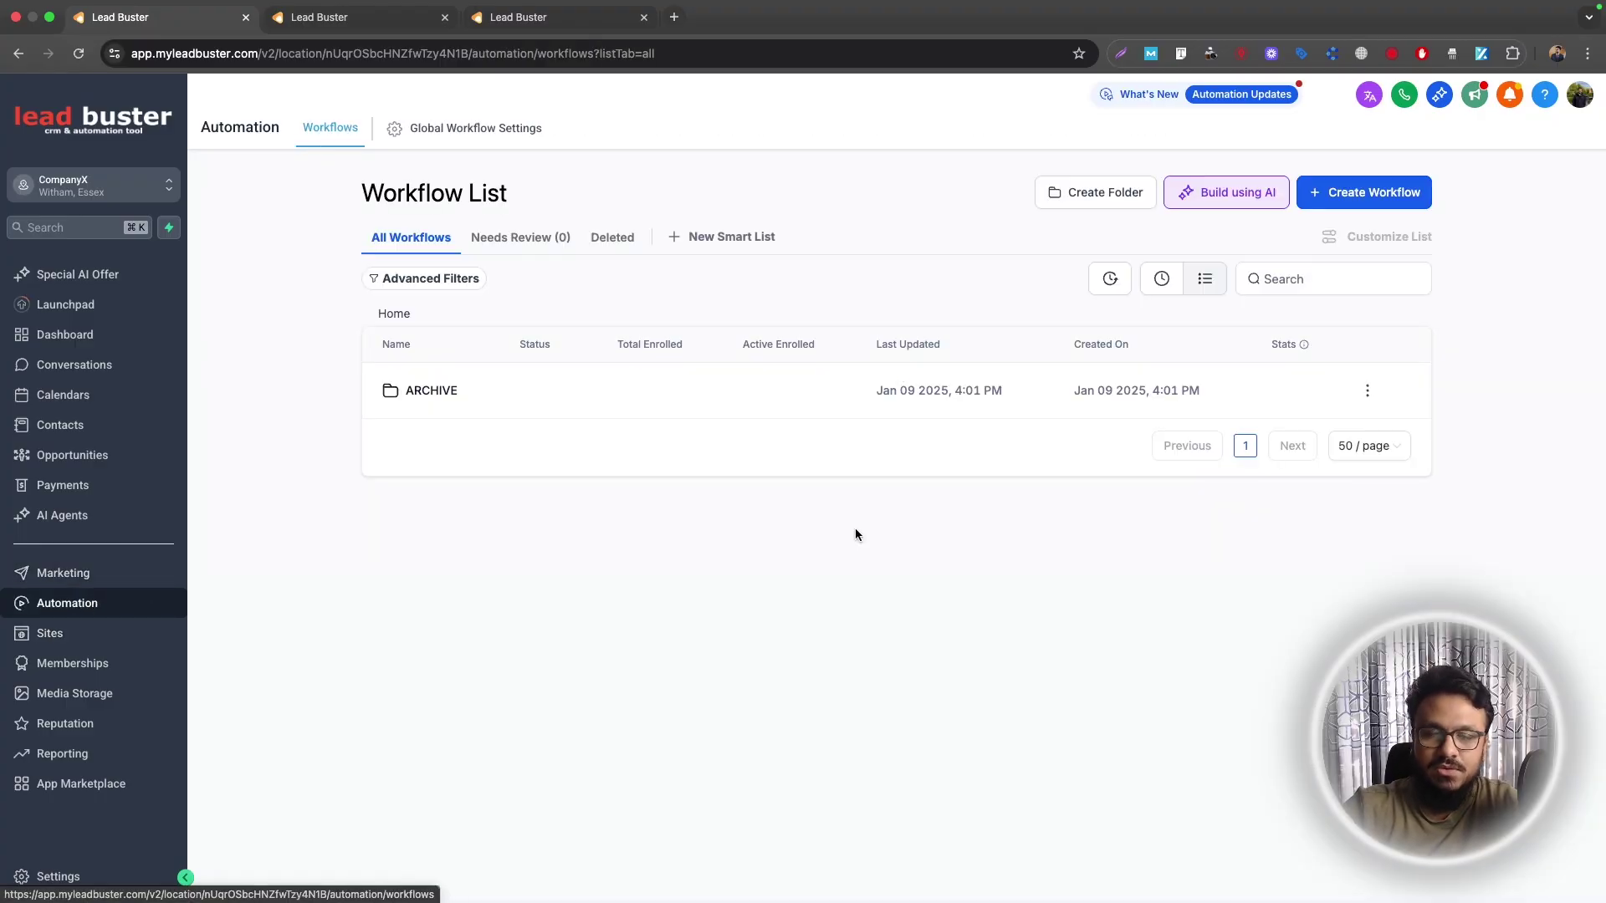
Step: Create a new workflow from the Workflow List using Create Workflow
{"action": "left_click", "coordinate": [1338, 201]}
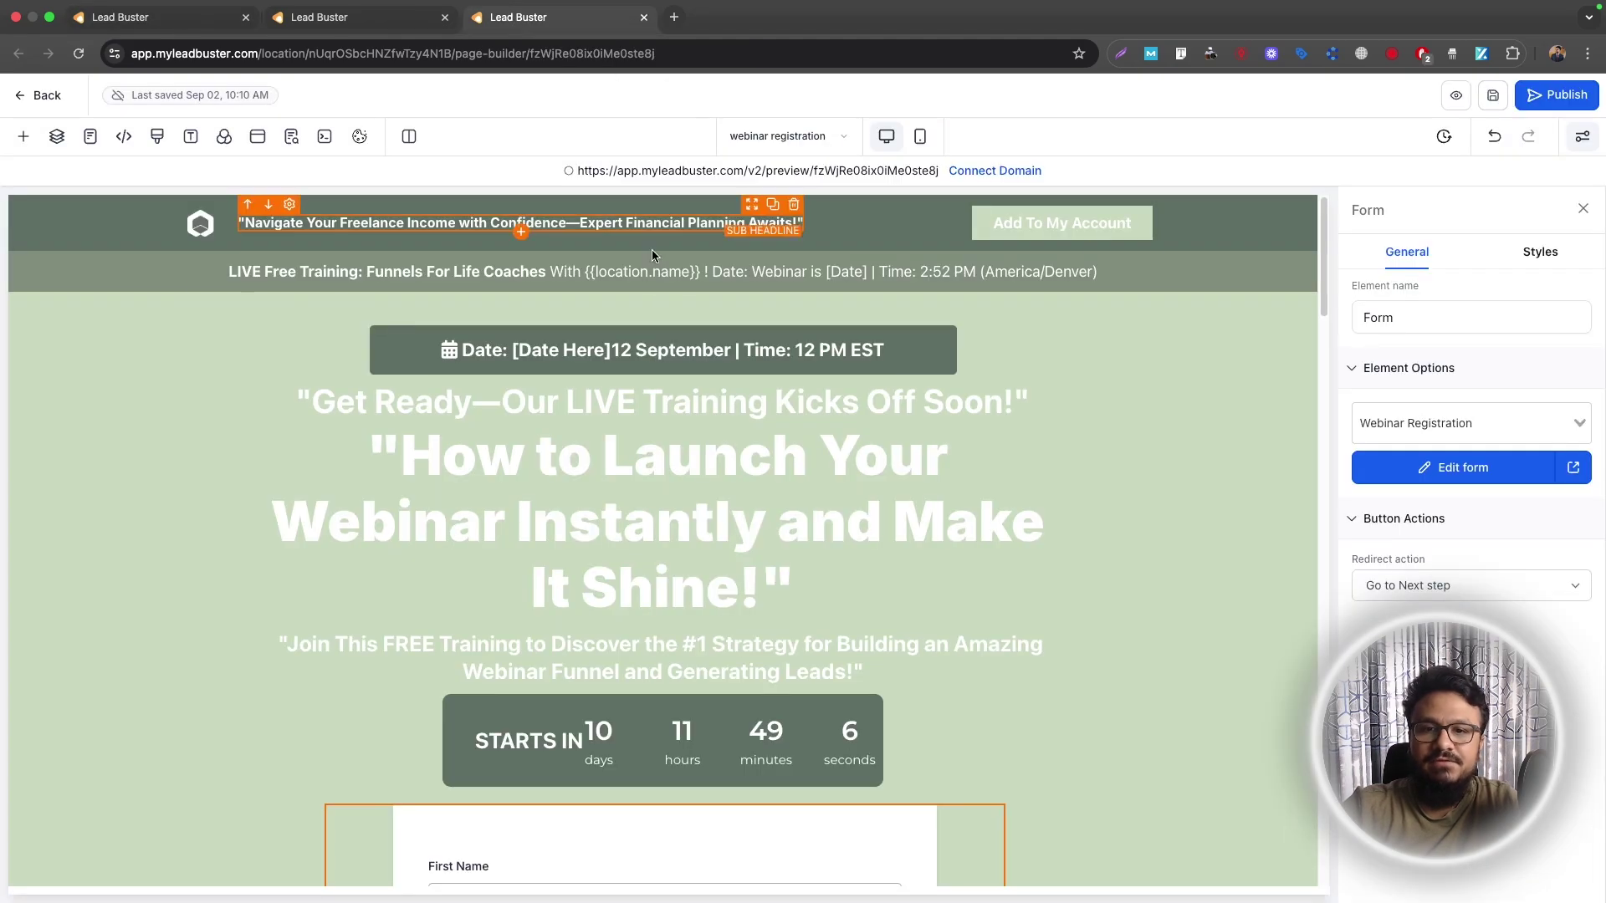
{"action": "scroll", "coordinate": [605, 572], "scroll_direction": "down", "scroll_amount": 4}
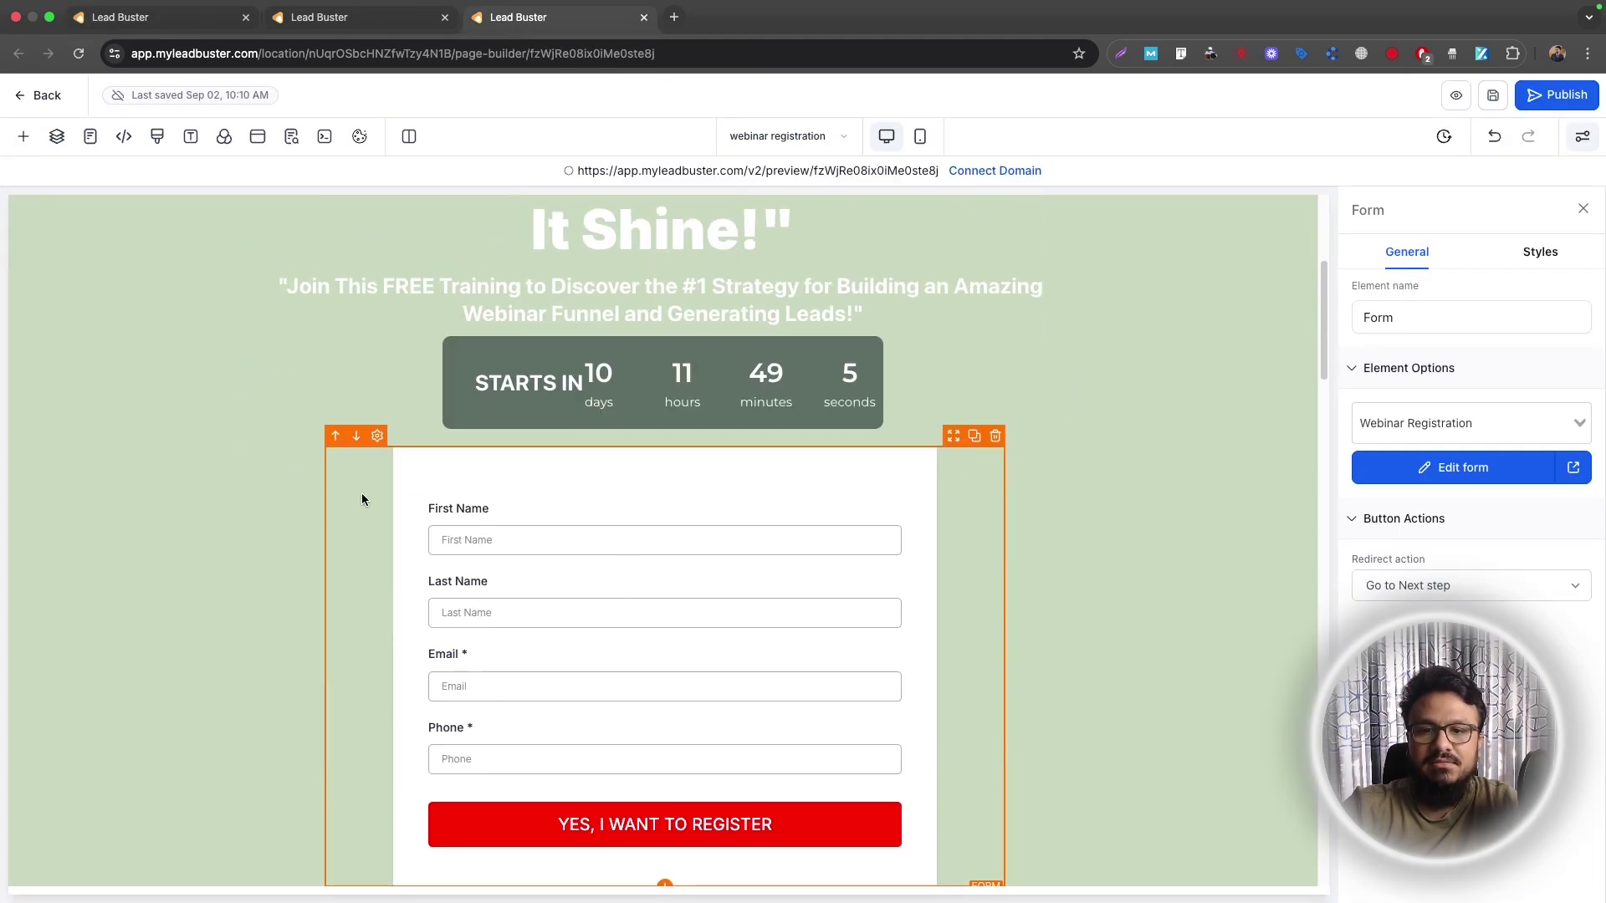
Step: Review the registration and Thank You page editors, then go back to the new workflow's title
{"action": "scroll", "coordinate": [537, 475], "scroll_direction": "down", "scroll_amount": 3}
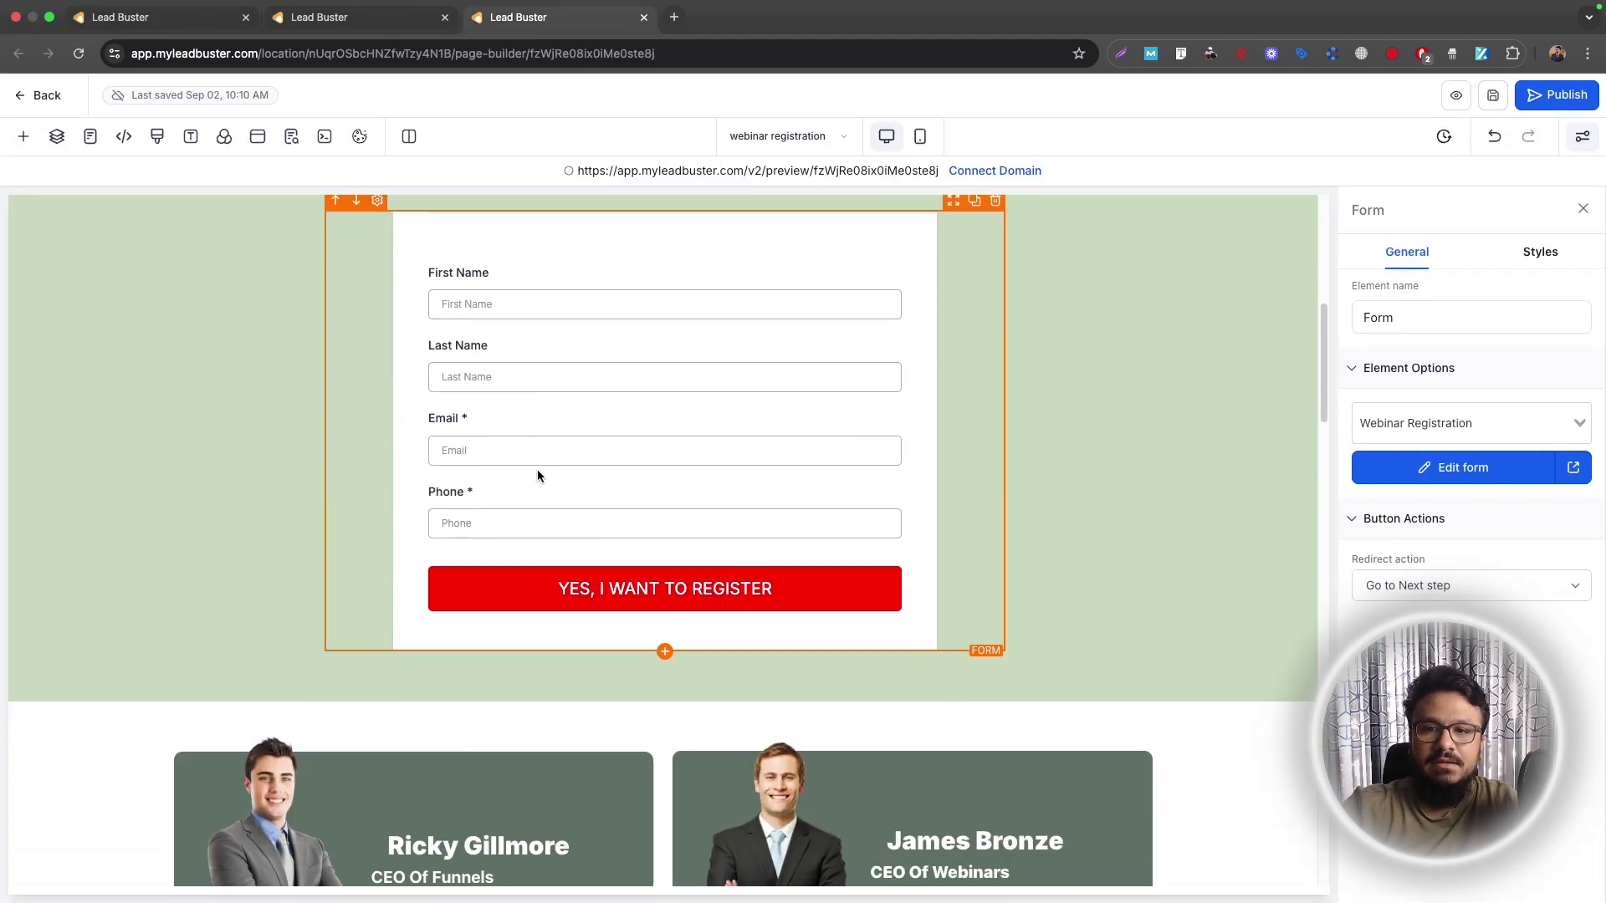
{"action": "scroll", "coordinate": [479, 378], "scroll_direction": "up", "scroll_amount": 7}
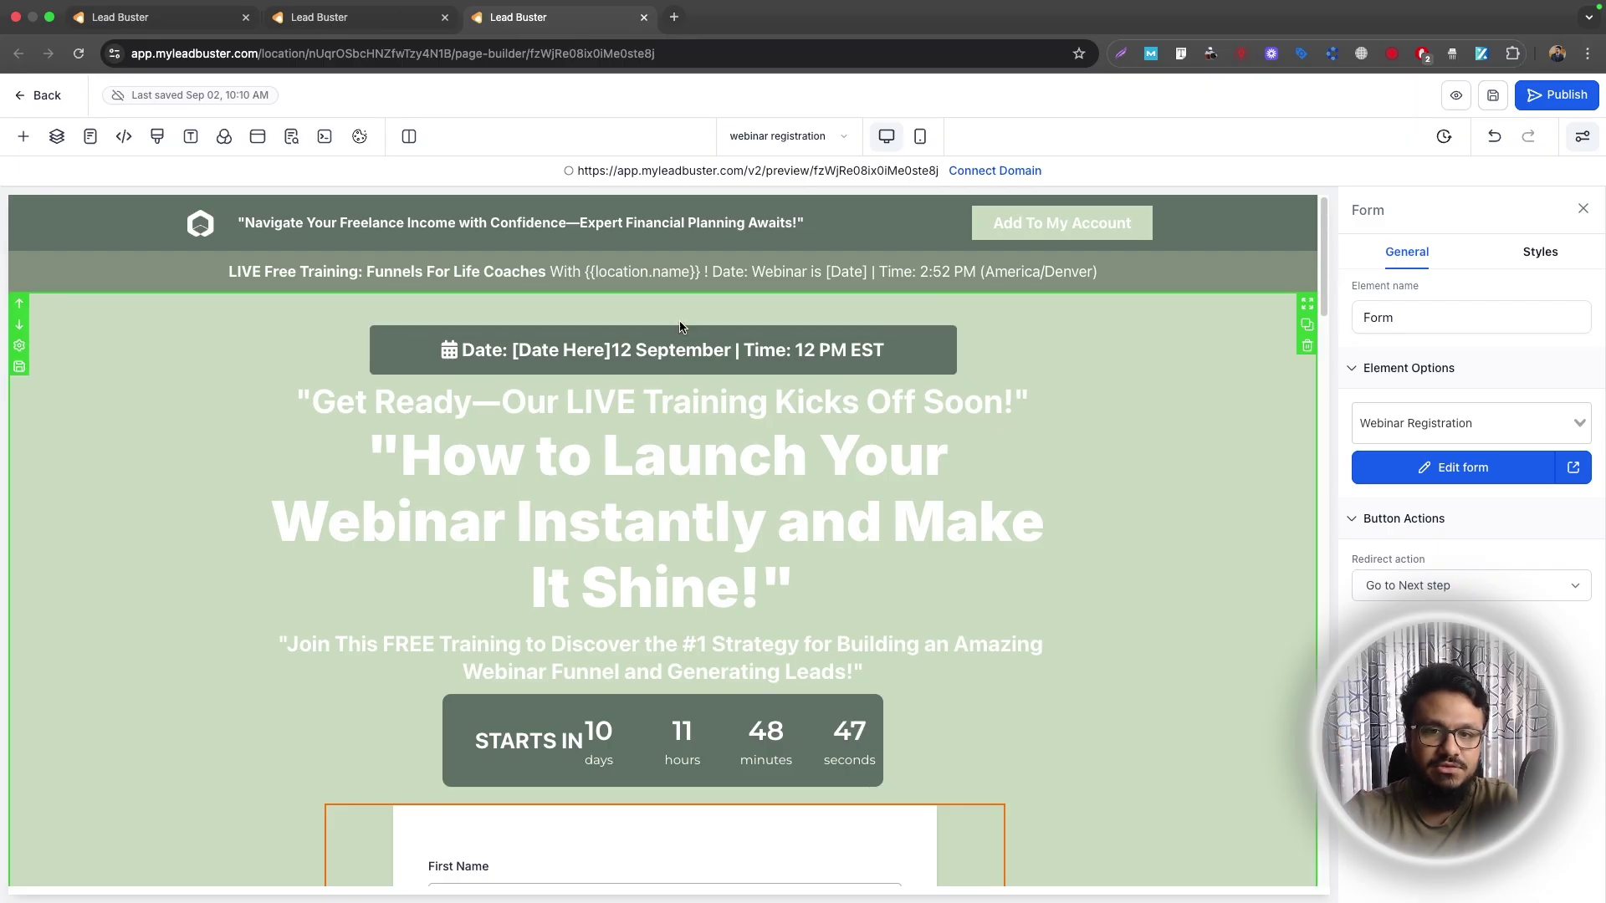
{"action": "left_click", "coordinate": [422, 29]}
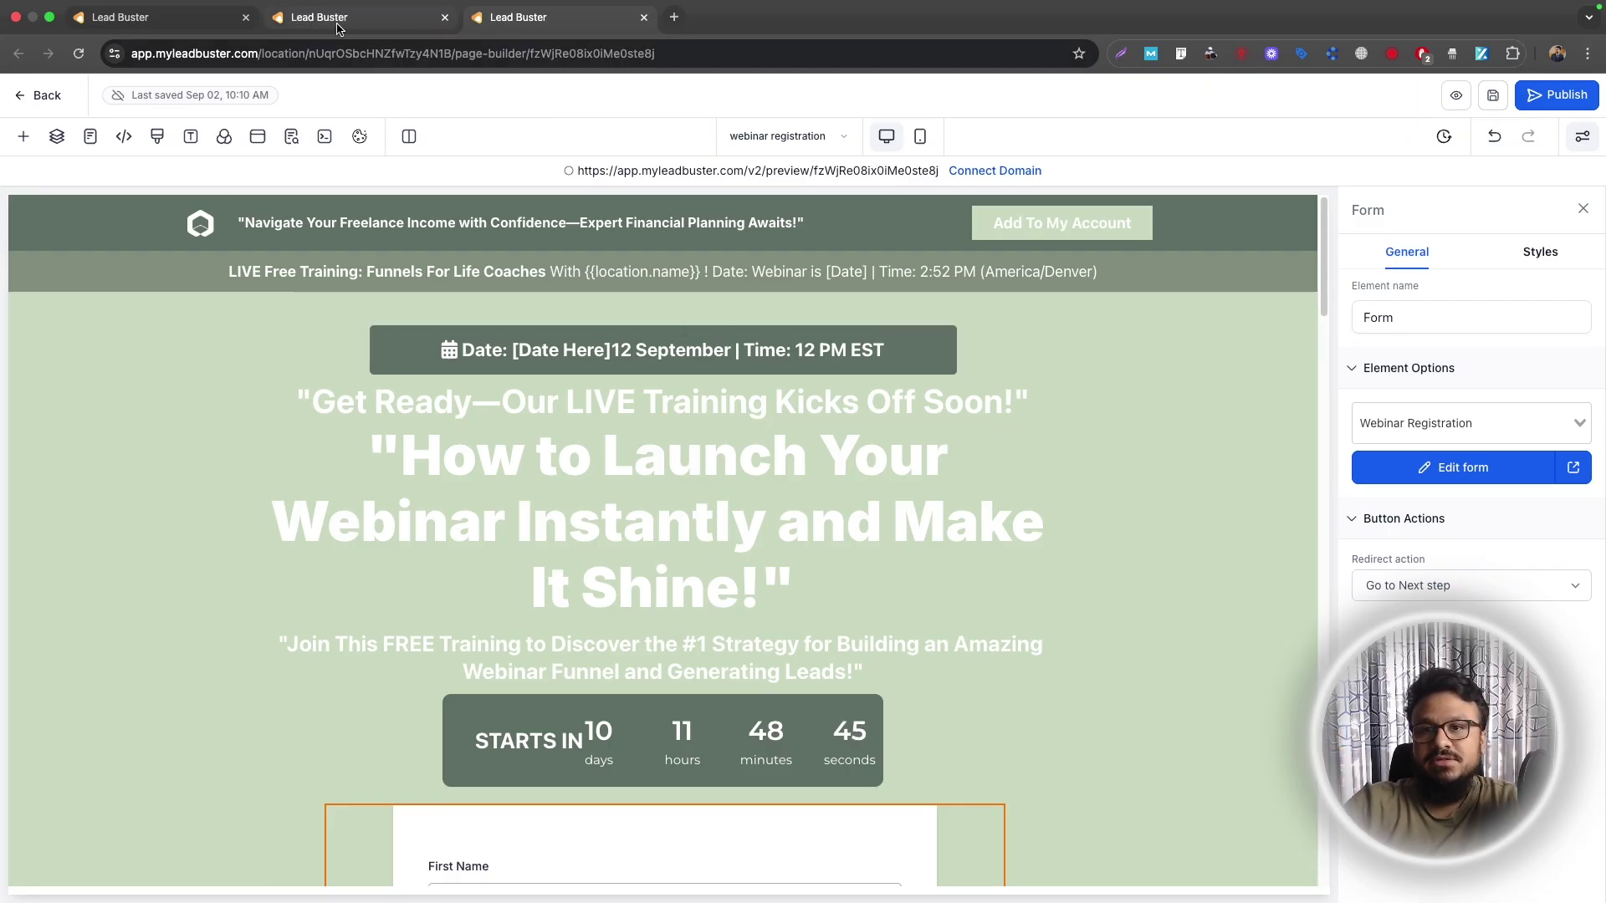
{"action": "left_click", "coordinate": [619, 19]}
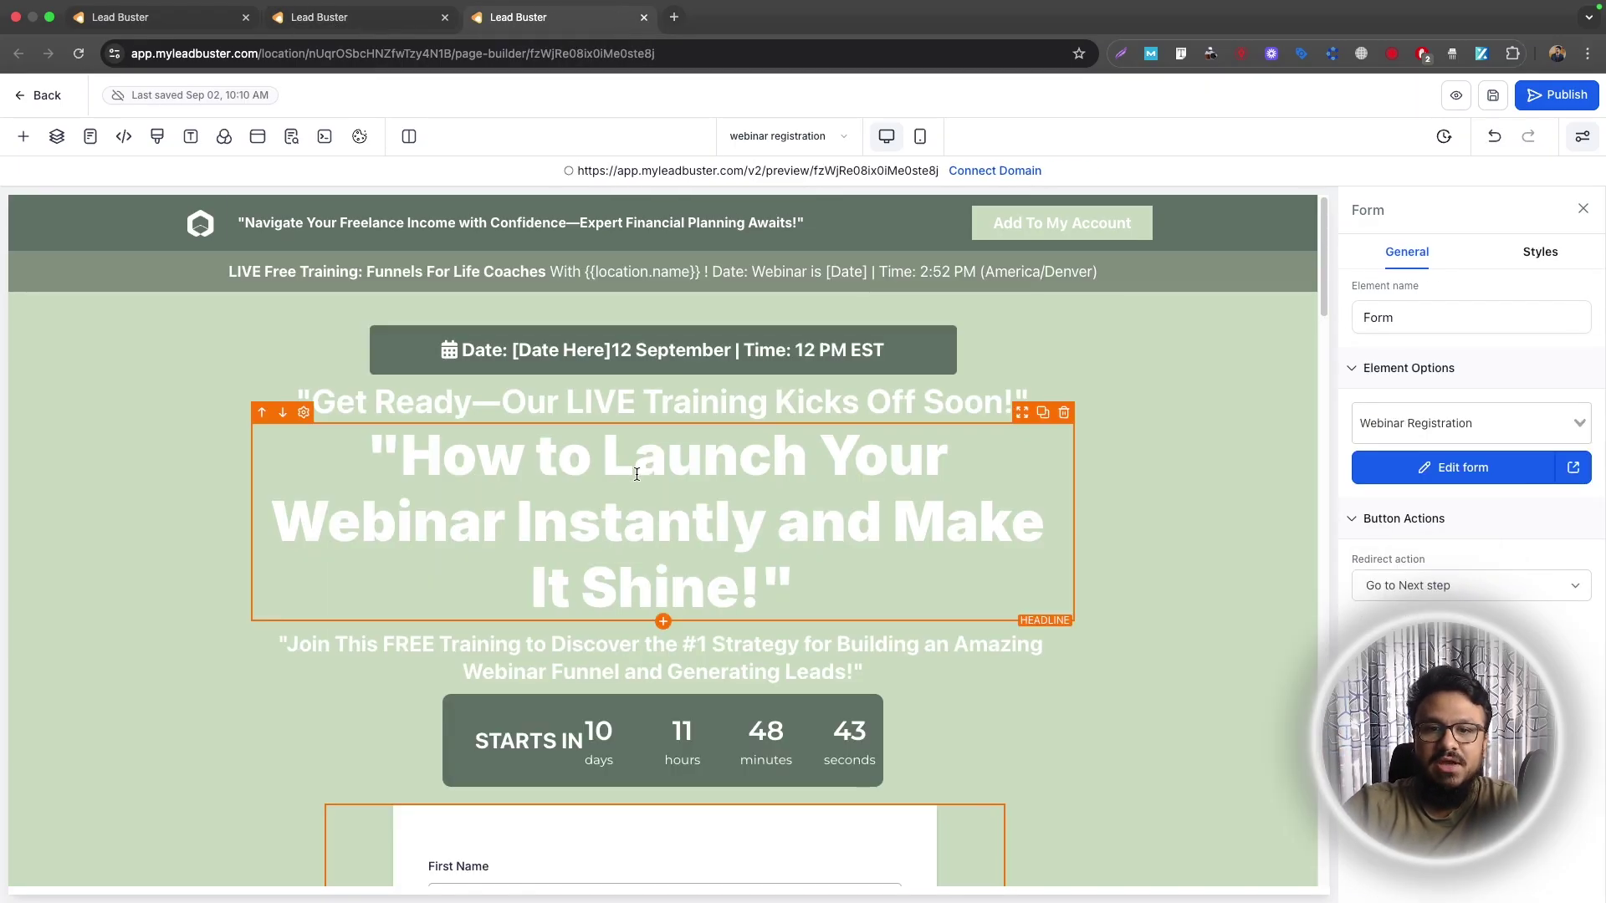
{"action": "scroll", "coordinate": [637, 577], "scroll_direction": "down", "scroll_amount": 2}
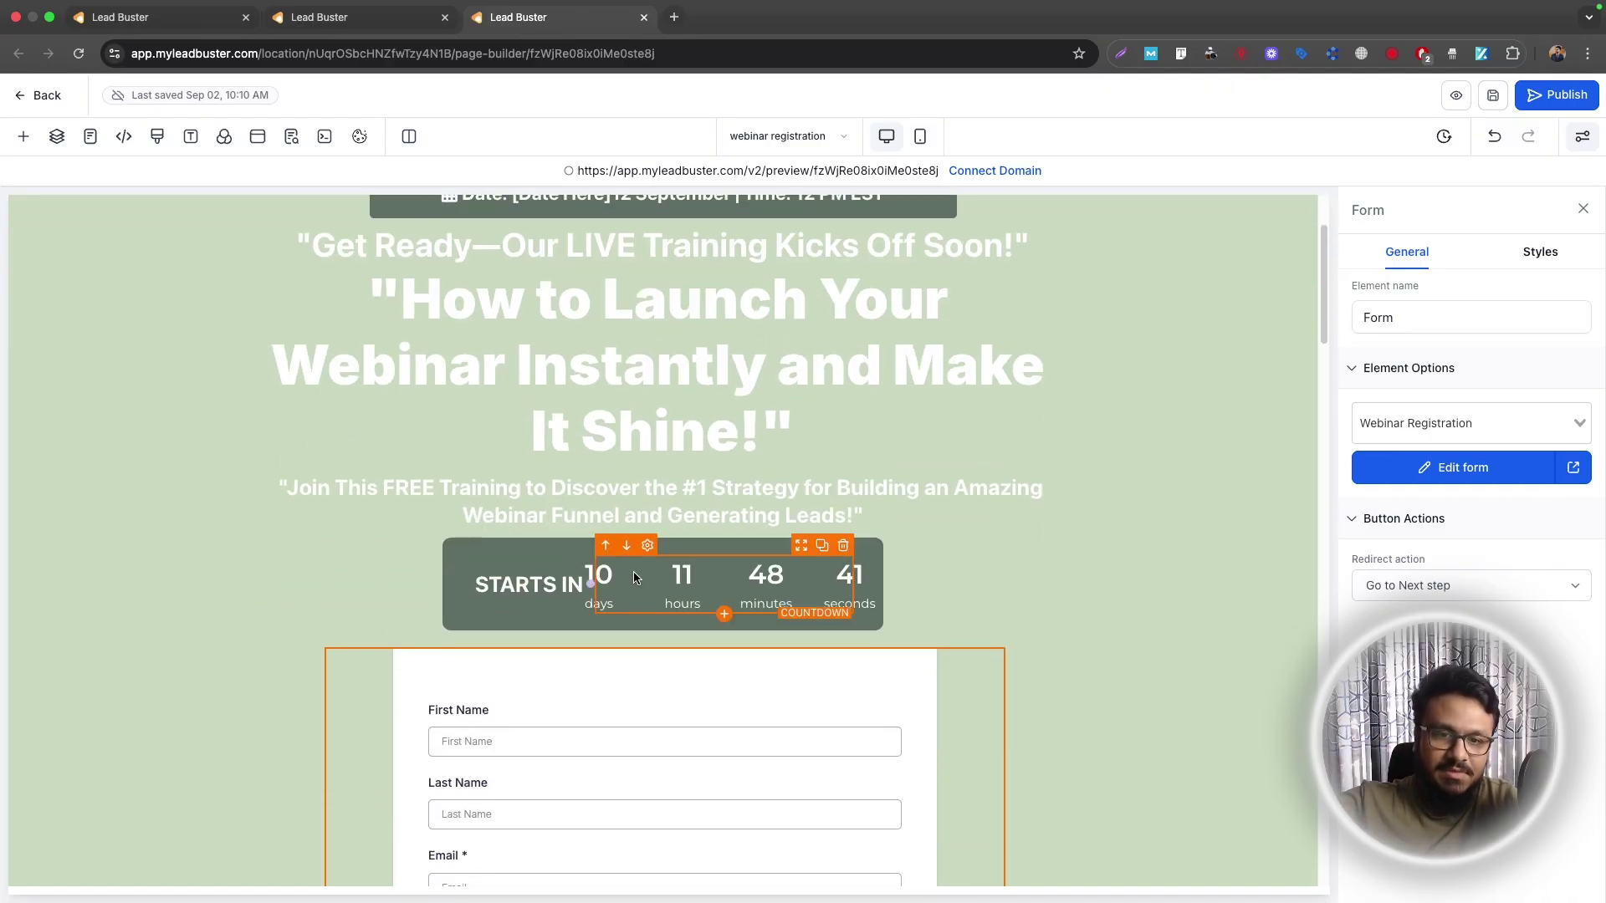
{"action": "left_click", "coordinate": [393, 17]}
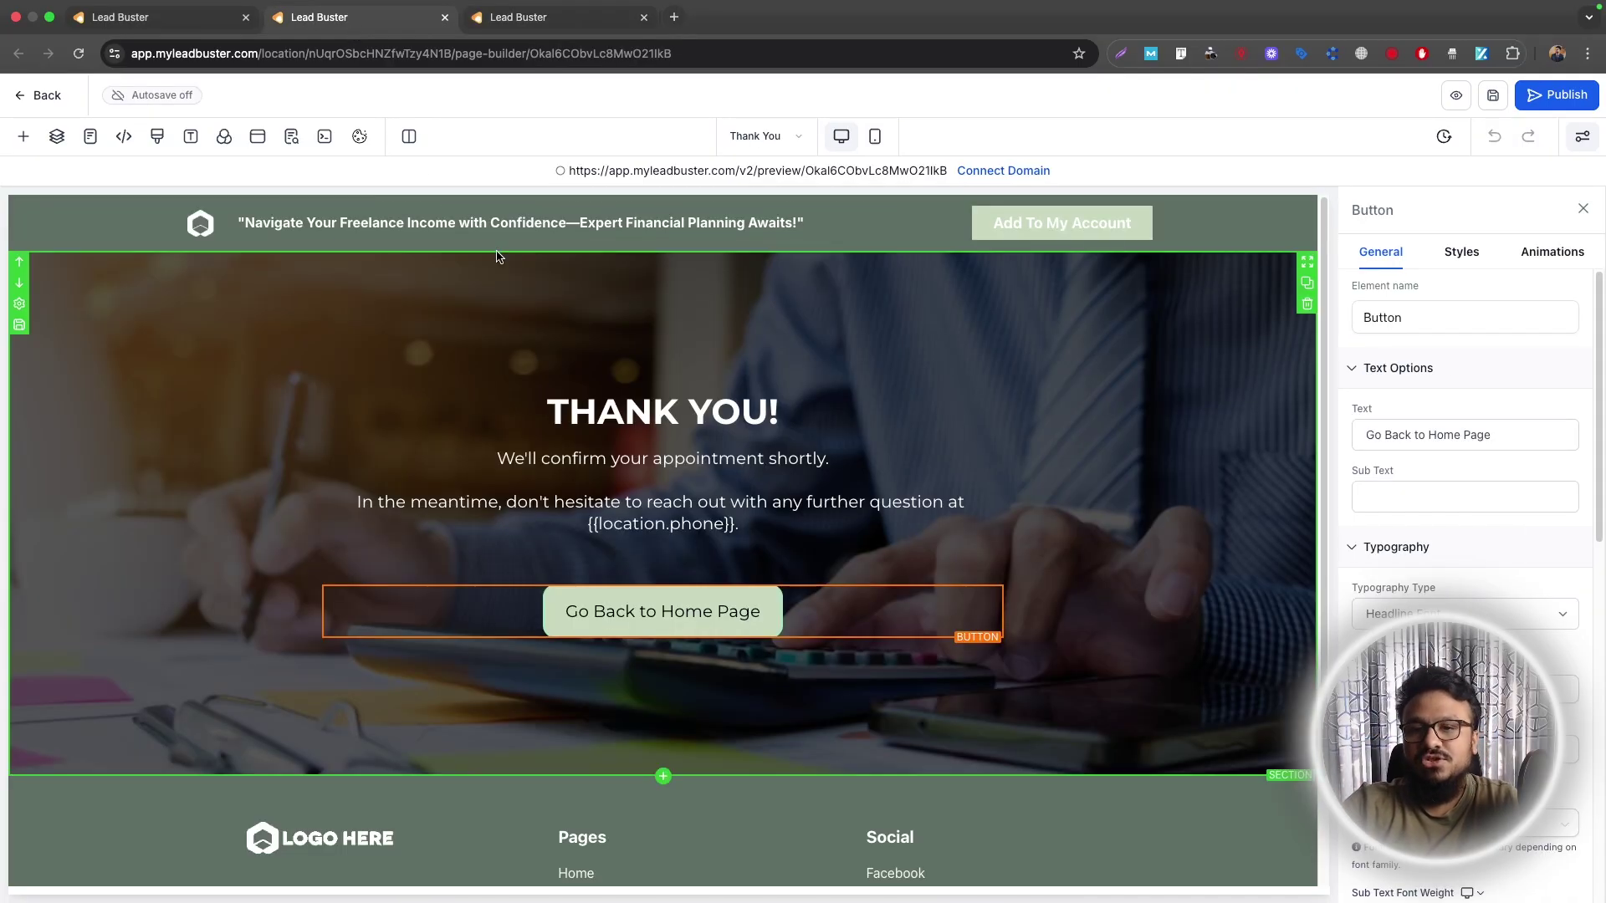
{"action": "left_click", "coordinate": [159, 17]}
{"action": "left_click", "coordinate": [913, 97]}
Step: Rename the workflow 'Webinar Registration Automation' and add a Form Submitted trigger
{"action": "type", "text": "We"}
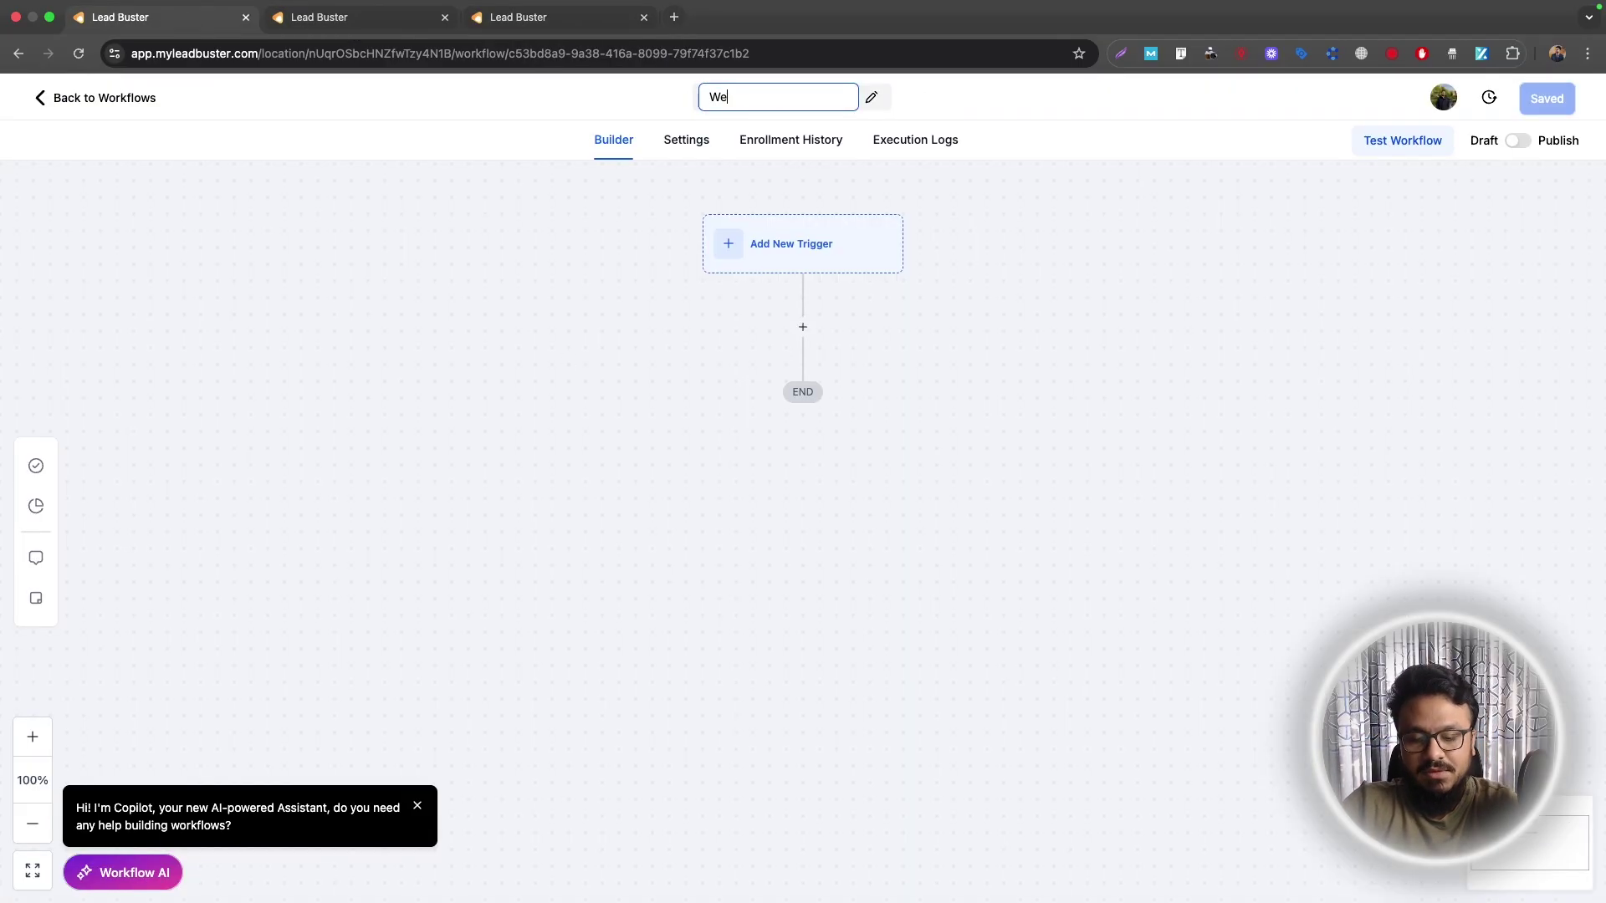
{"action": "type", "text": "binar Regist"}
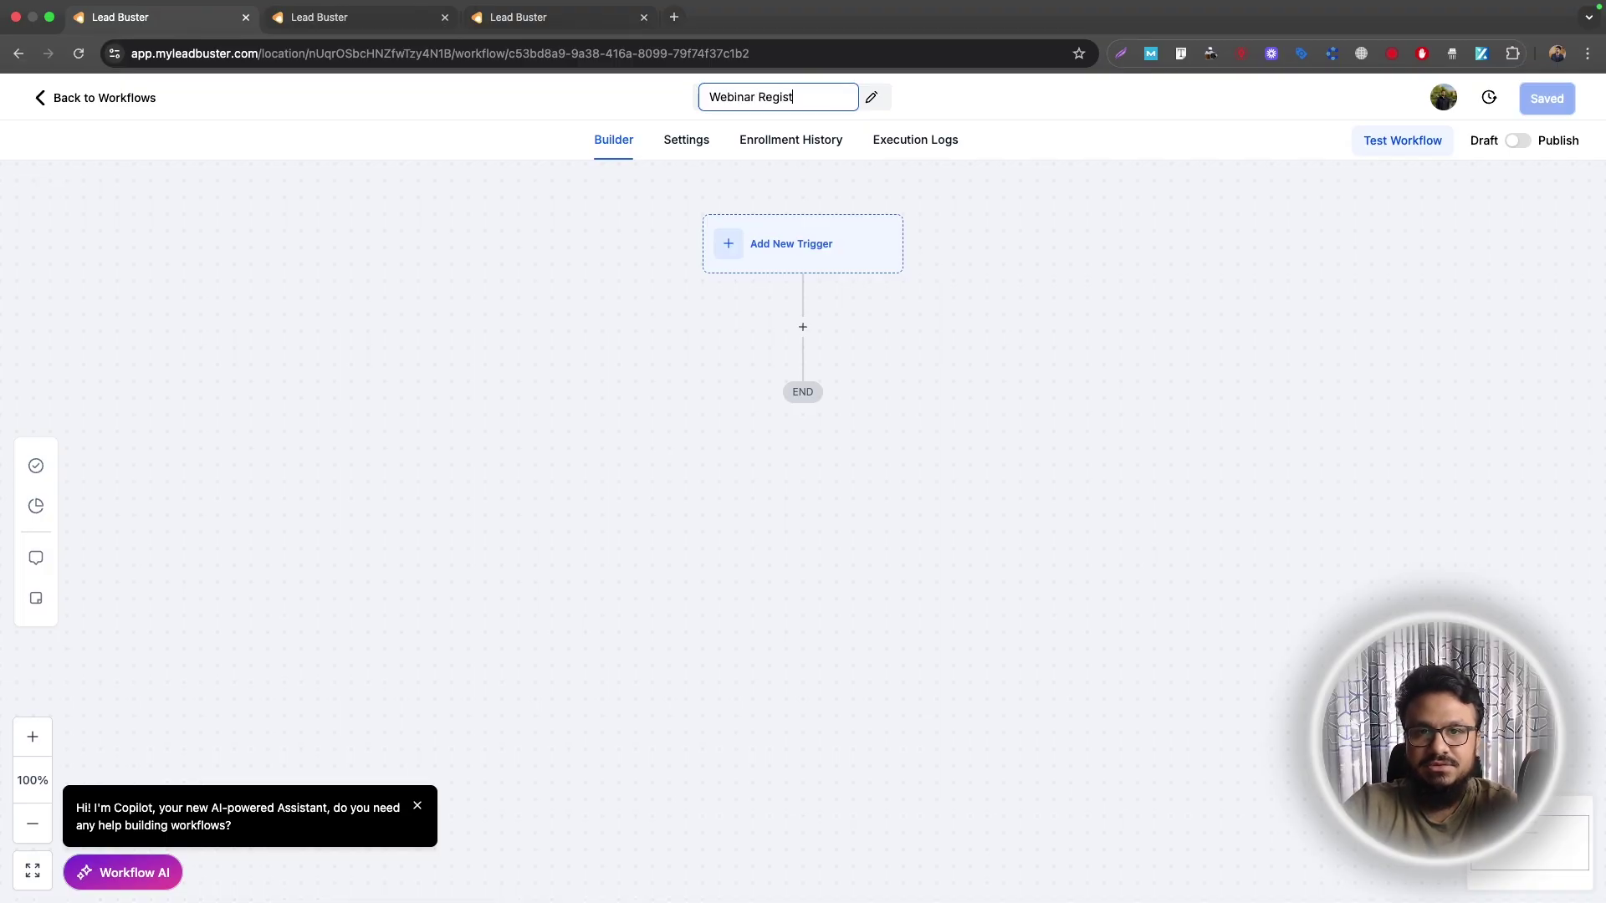
{"action": "type", "text": "ration Automation"}
{"action": "left_click", "coordinate": [786, 243]}
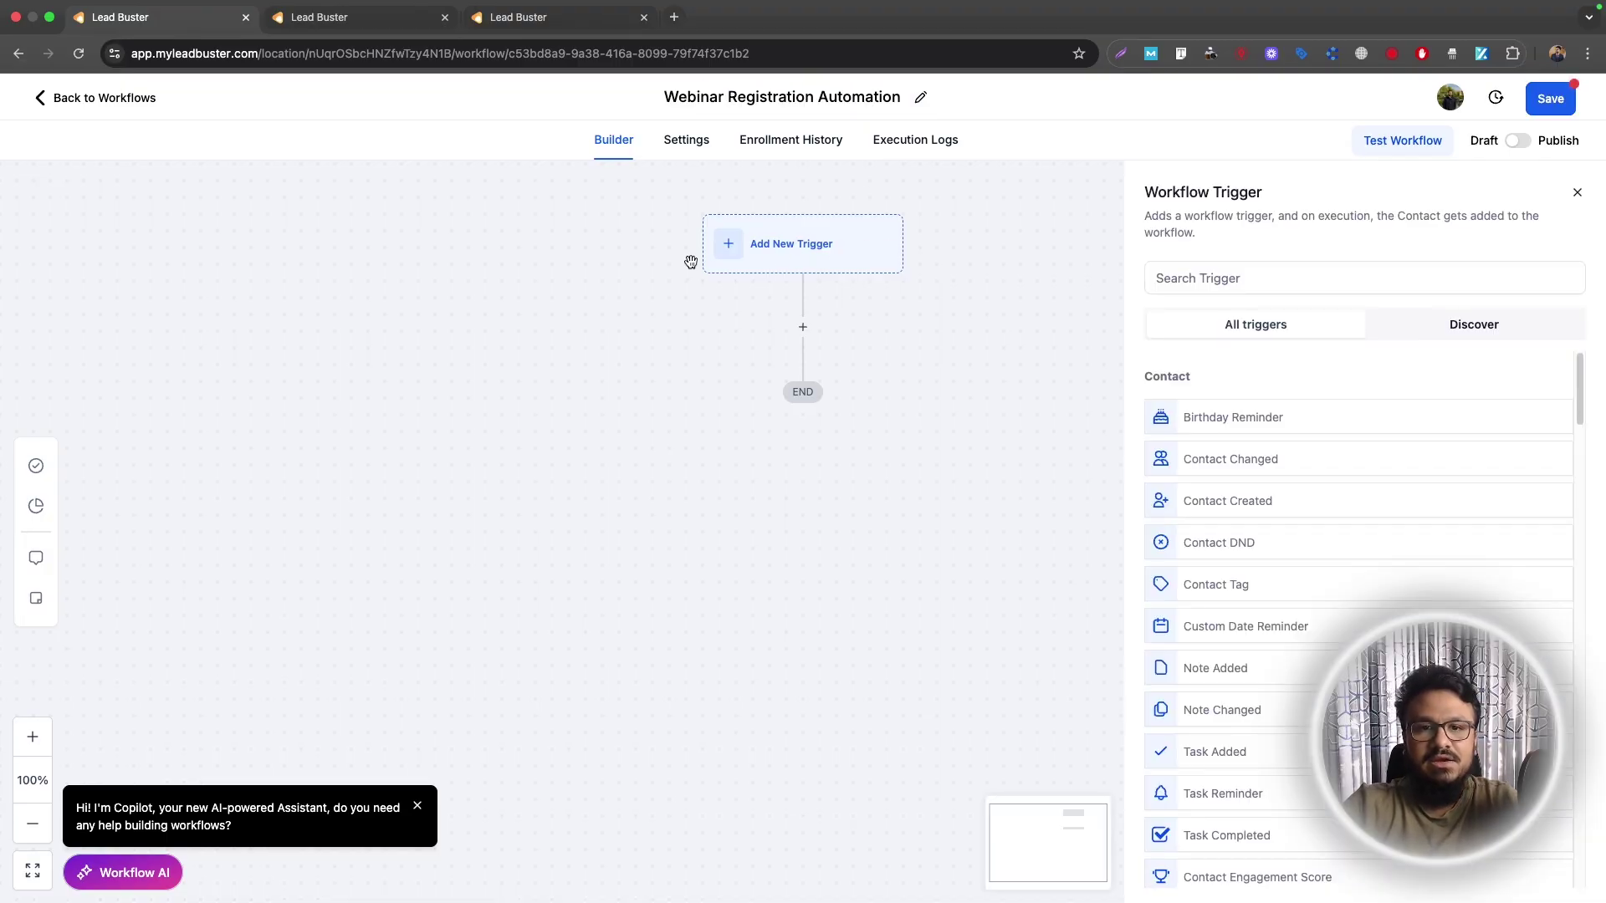
{"action": "left_click", "coordinate": [1260, 281]}
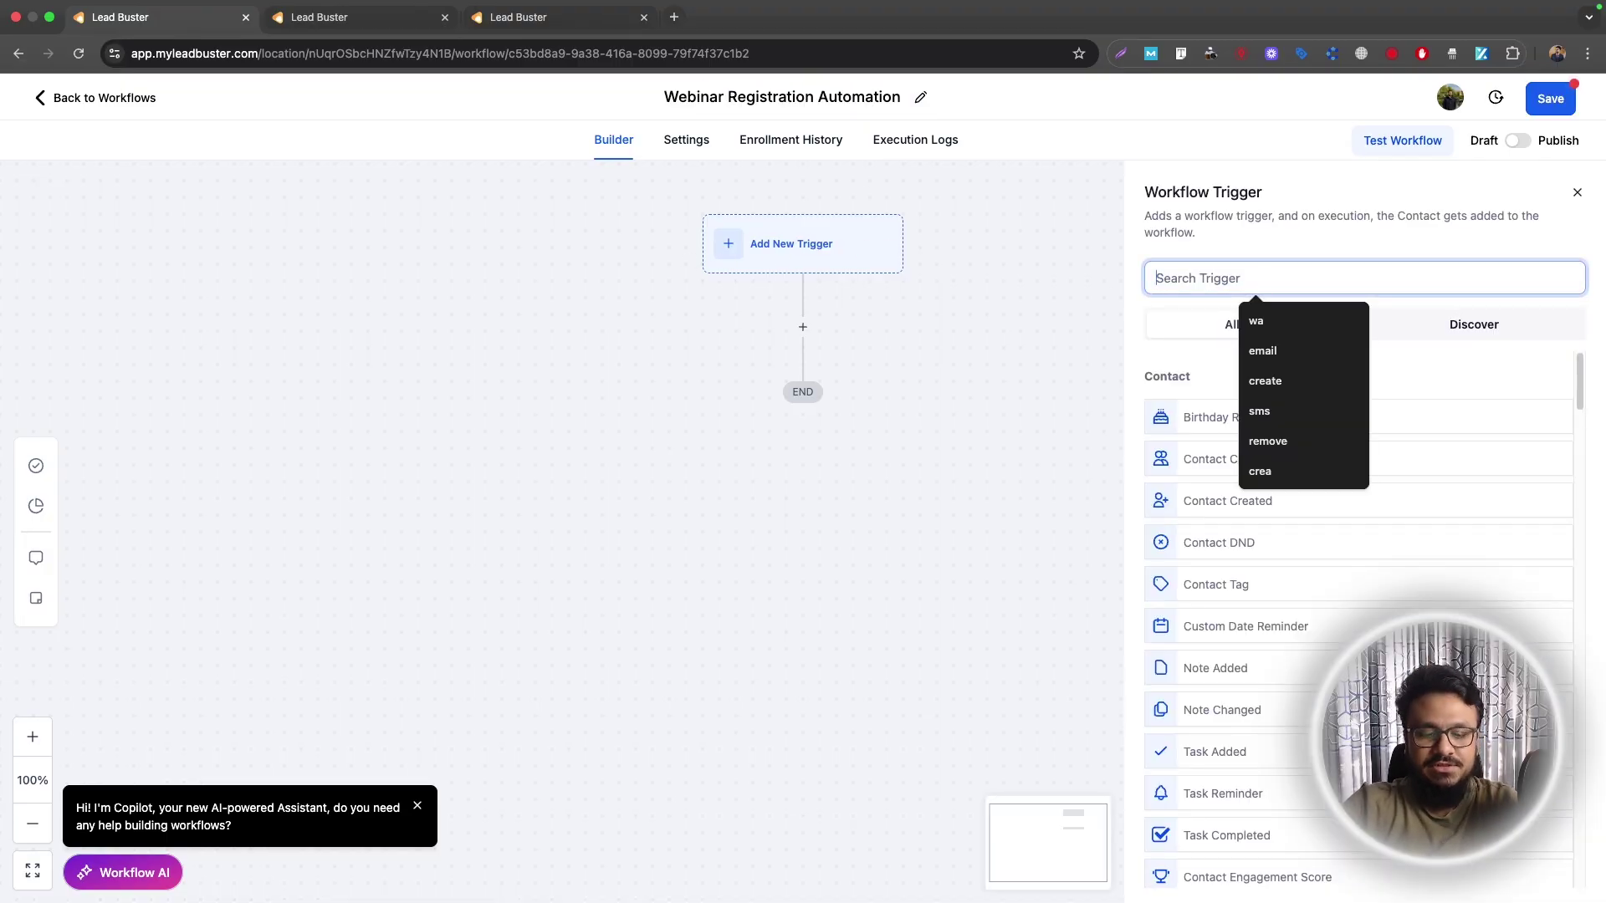
{"action": "type", "text": "form"}
{"action": "left_click", "coordinate": [1272, 429]}
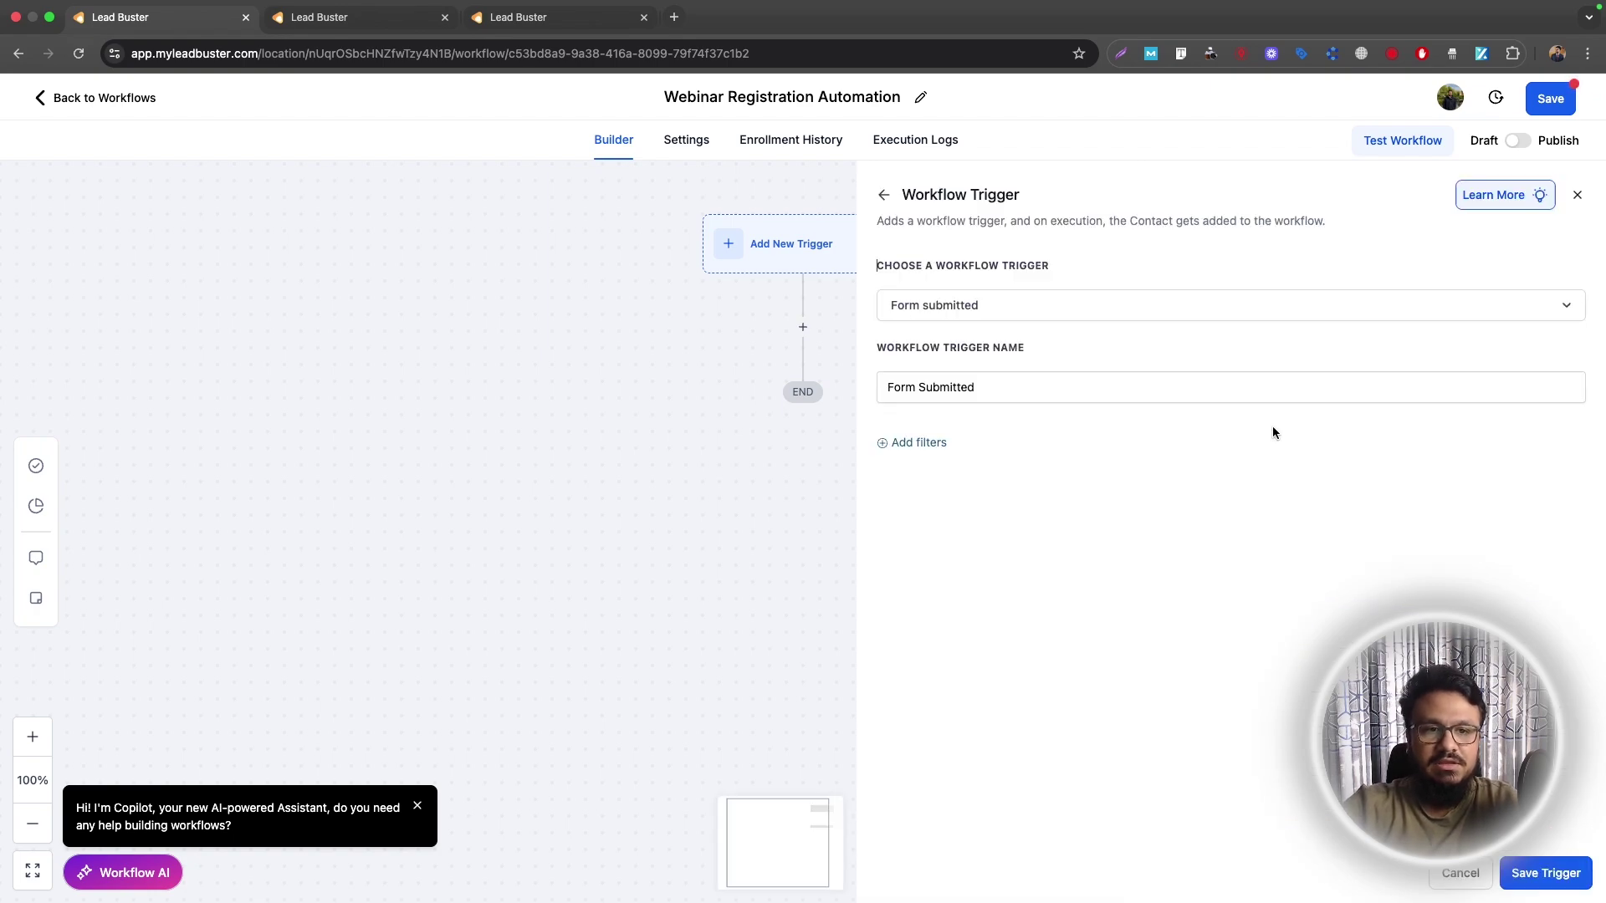
Step: Filter the trigger to the Webinar Registration form and save it
{"action": "left_click", "coordinate": [918, 442]}
{"action": "left_click", "coordinate": [935, 468]}
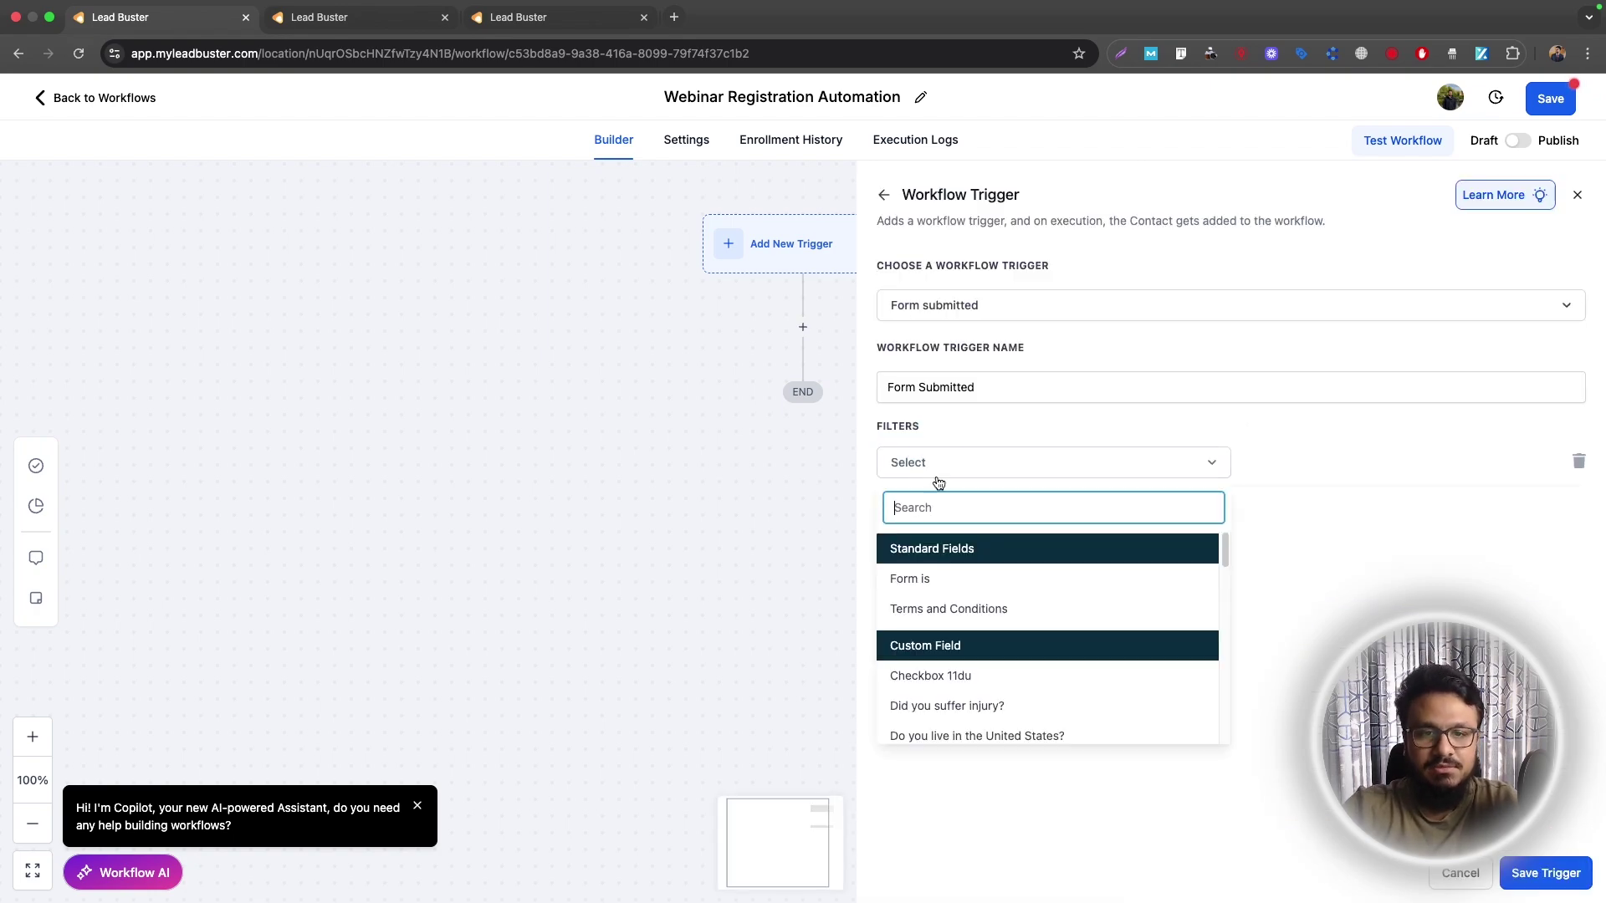
{"action": "left_click", "coordinate": [927, 577]}
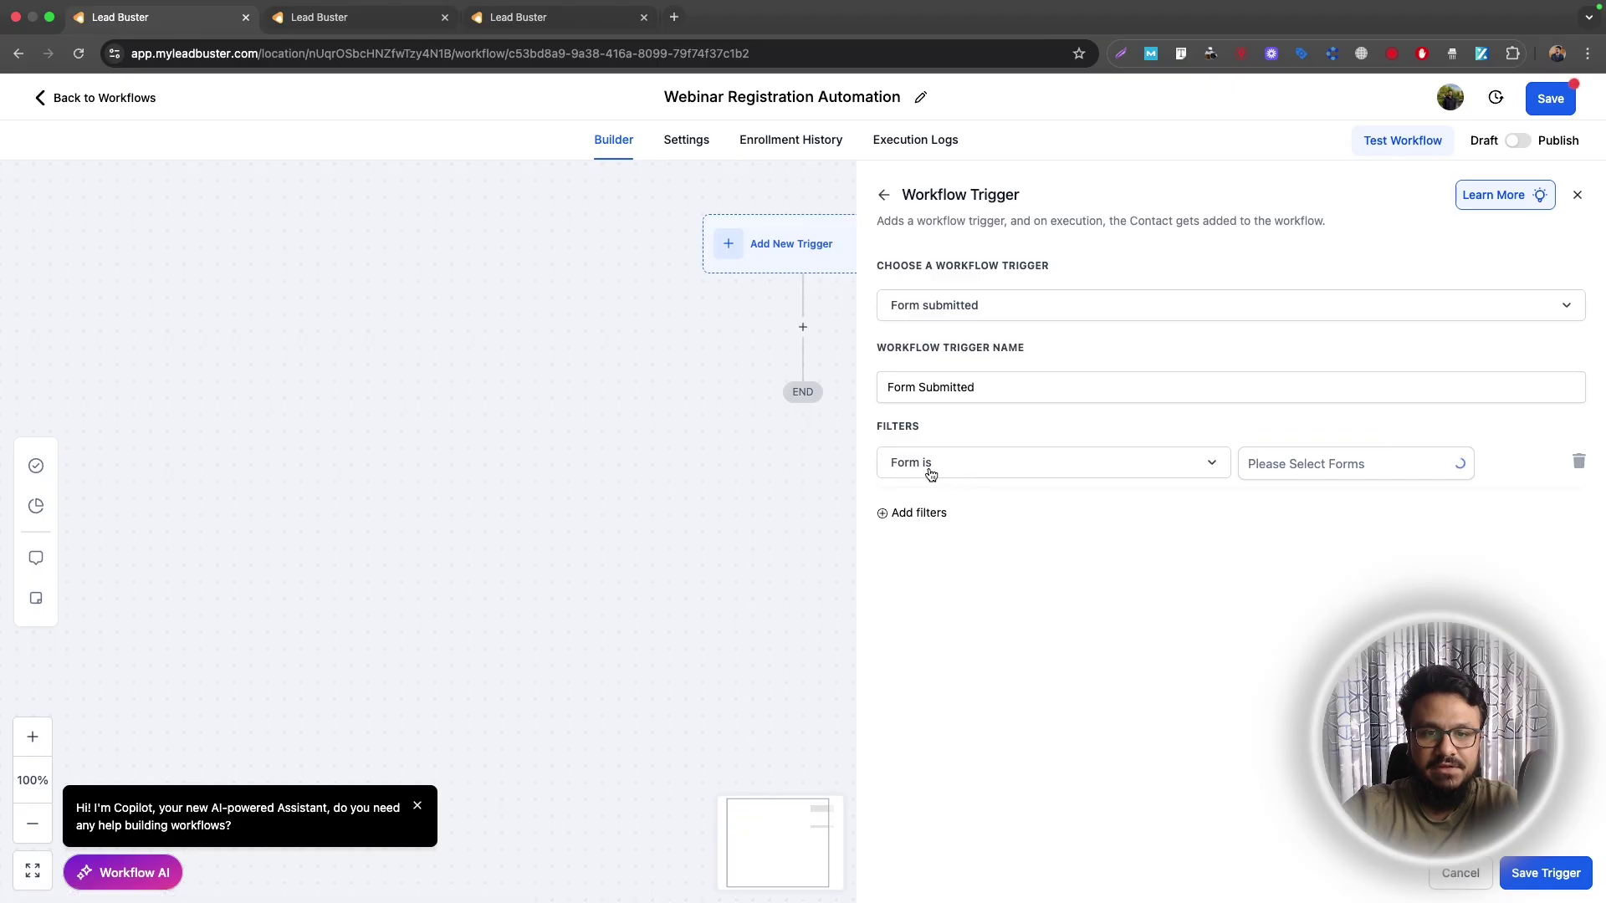
{"action": "left_click", "coordinate": [1326, 461]}
{"action": "left_click", "coordinate": [1306, 501]}
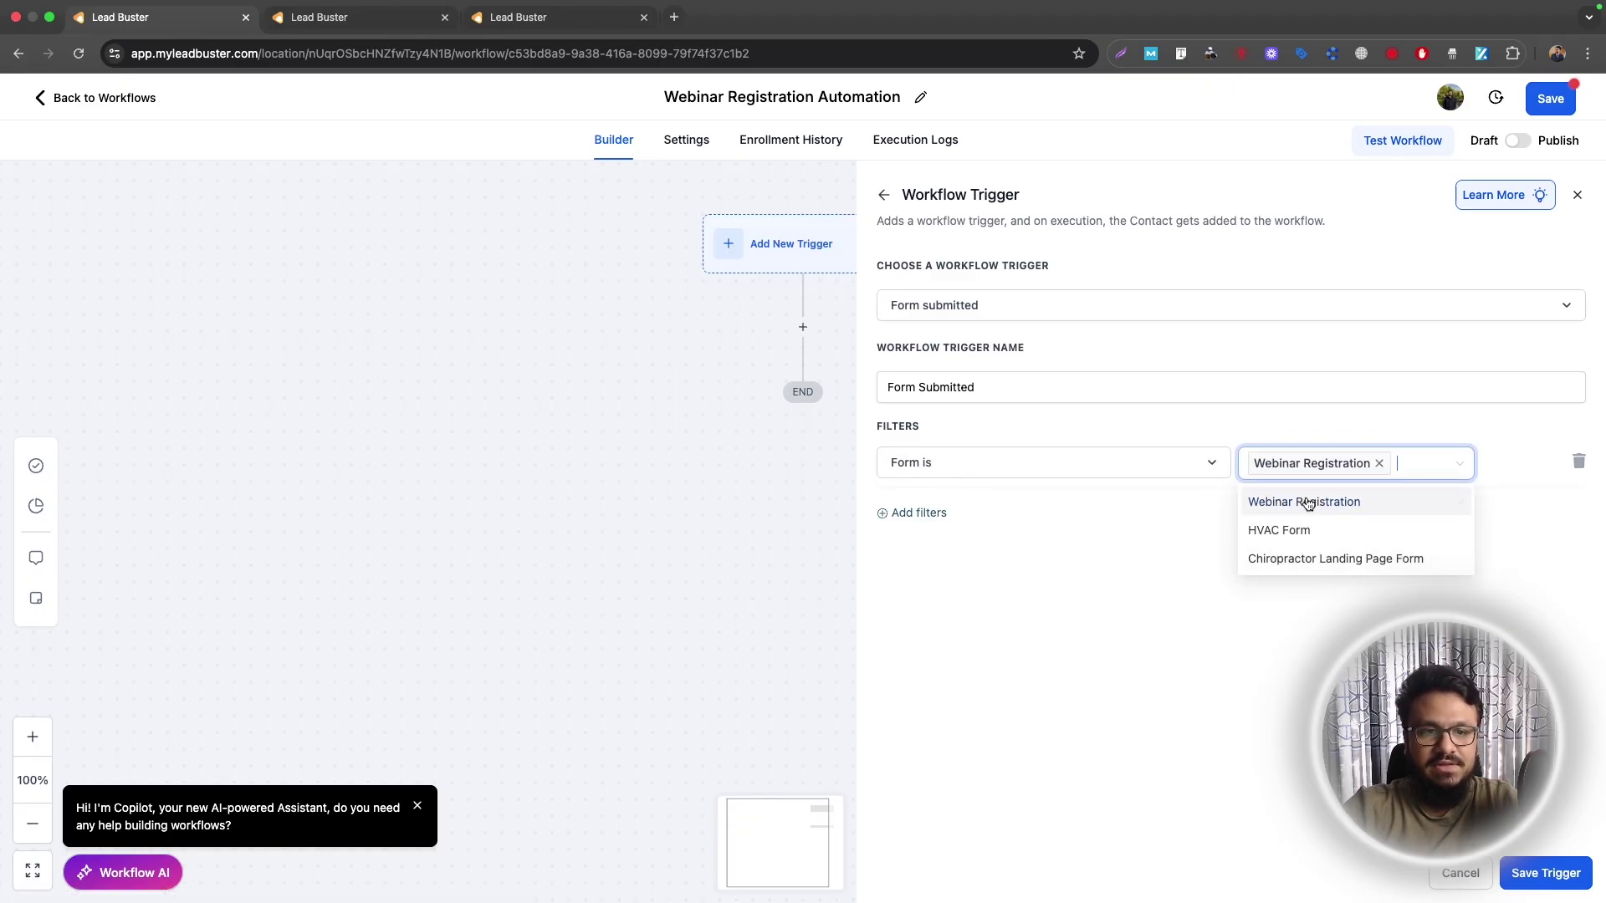
{"action": "left_click", "coordinate": [1542, 874]}
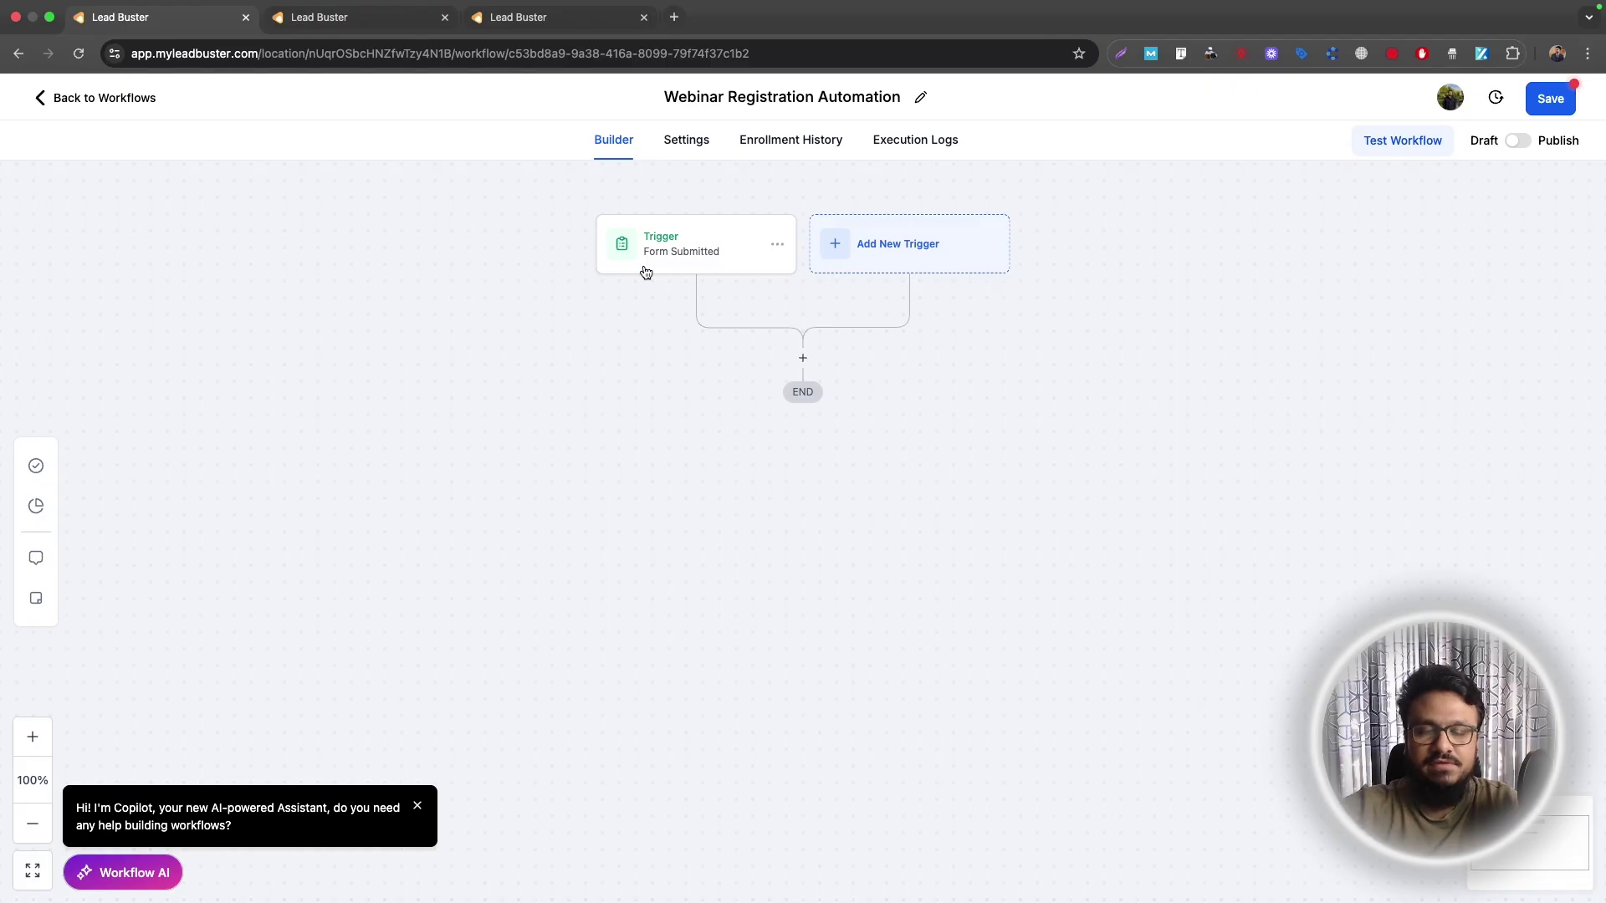
{"action": "left_click", "coordinate": [518, 17]}
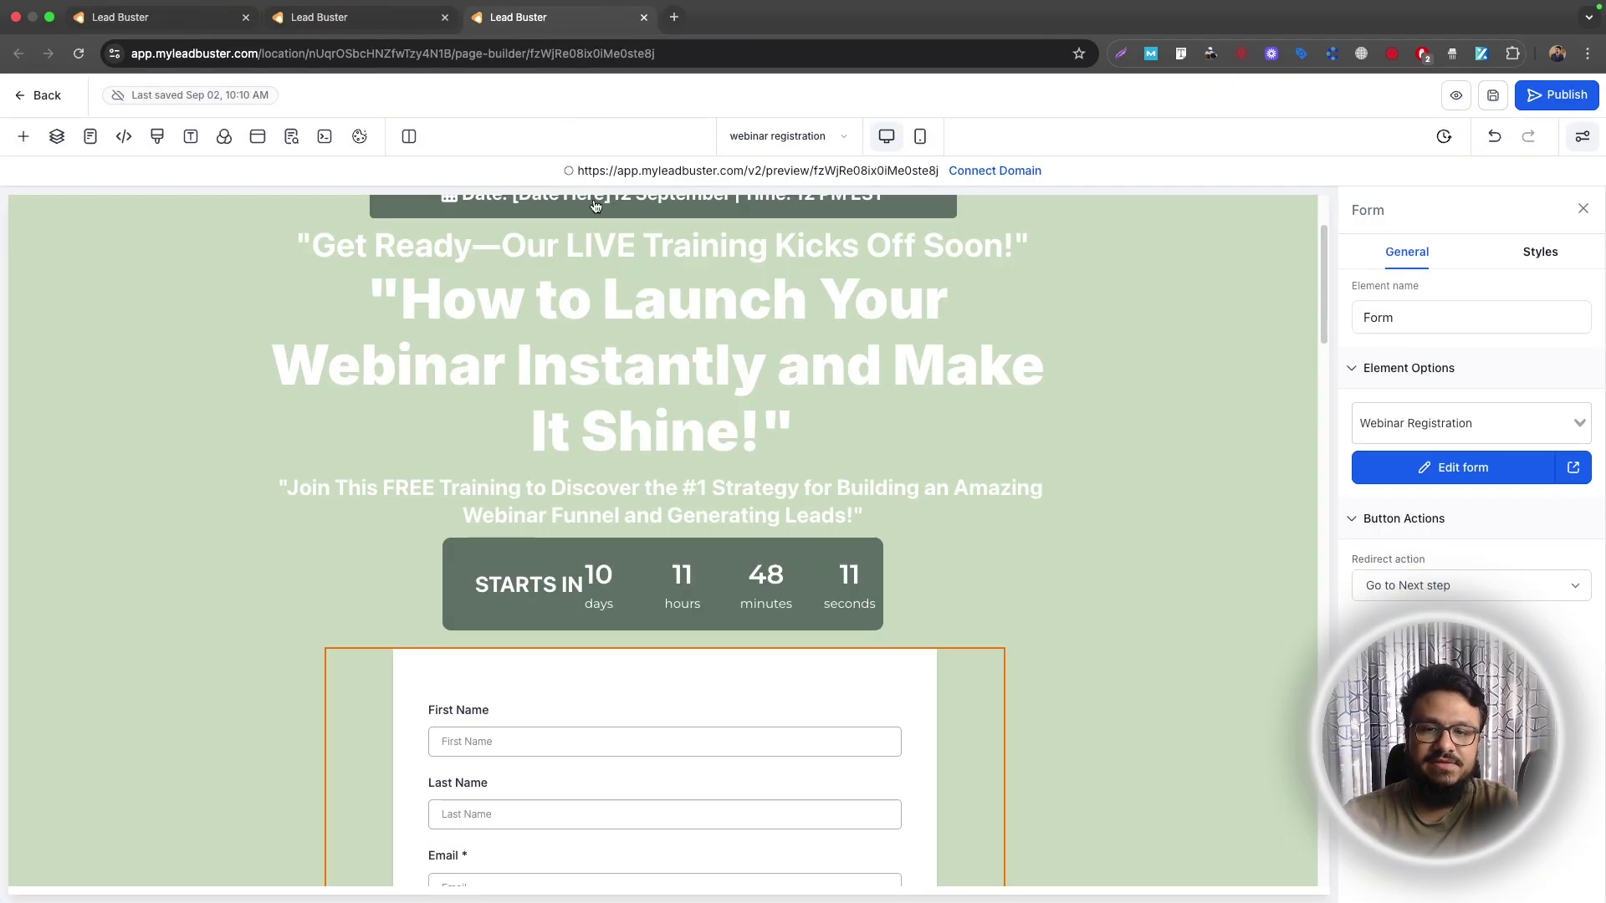
Step: Add an Add Contact Tag action applying webinar_registered right after the trigger
{"action": "left_click", "coordinate": [172, 20]}
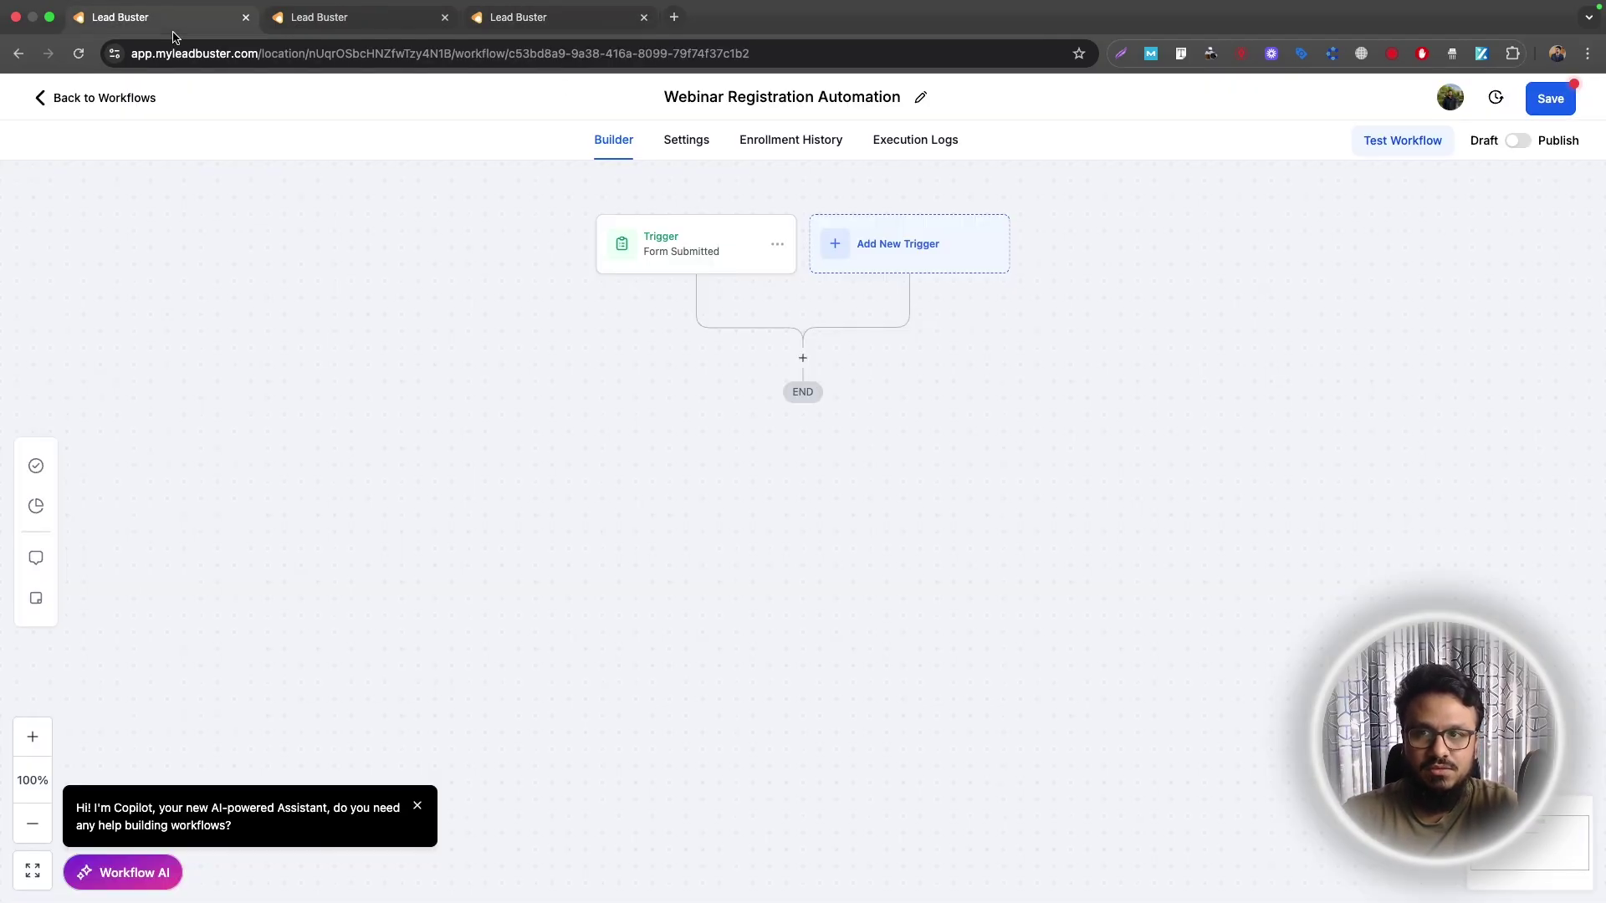
{"action": "left_click", "coordinate": [803, 358]}
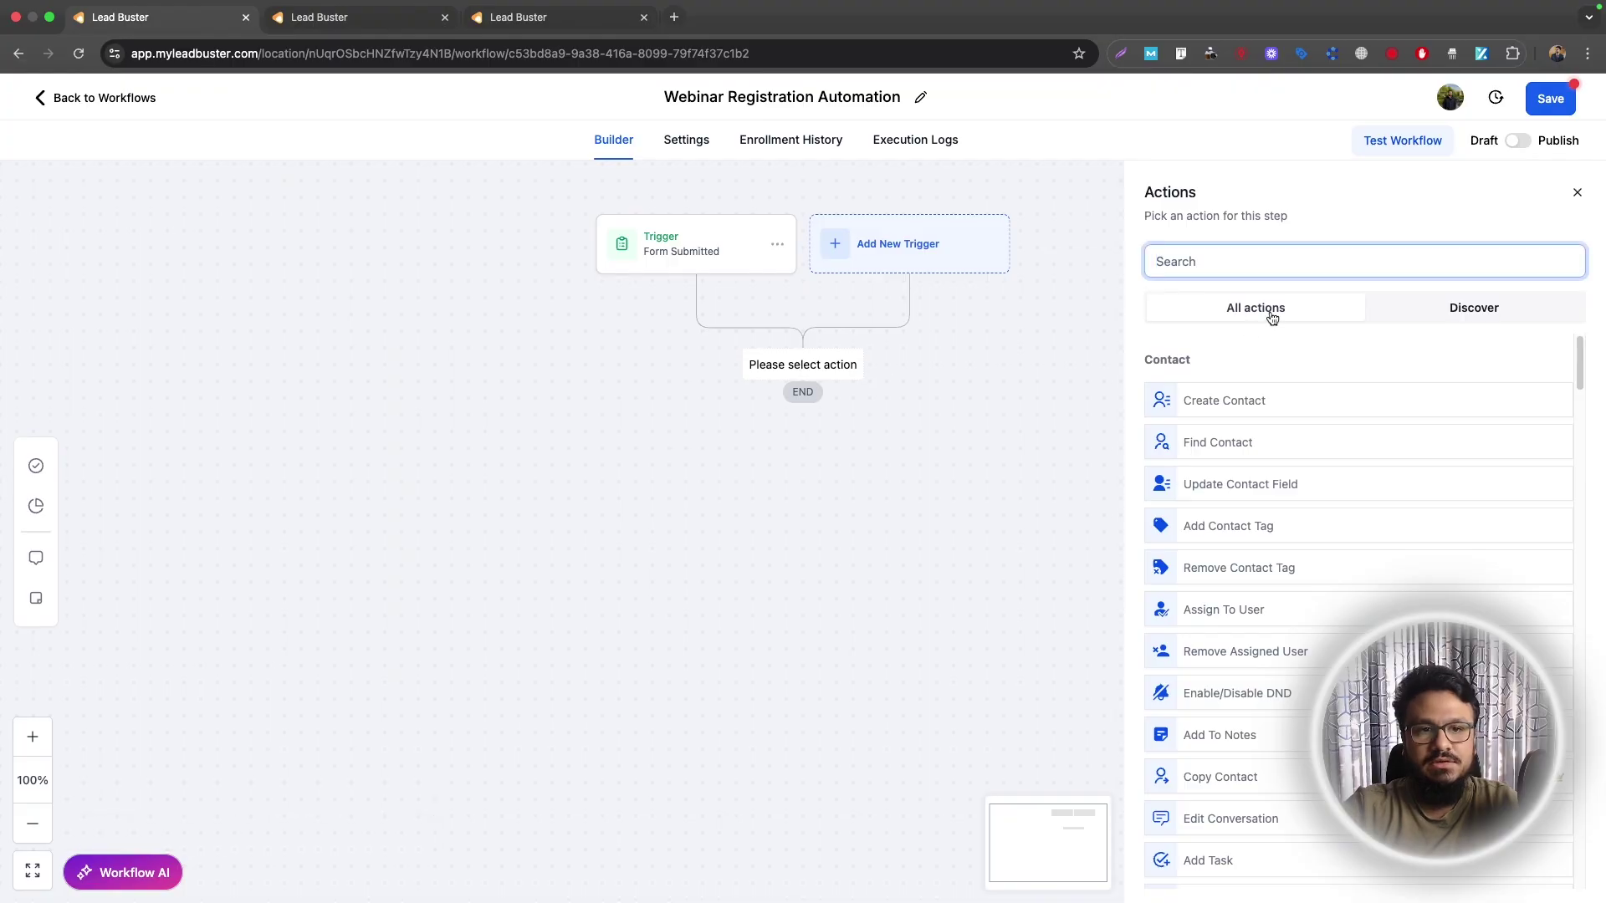
{"action": "type", "text": "tag"}
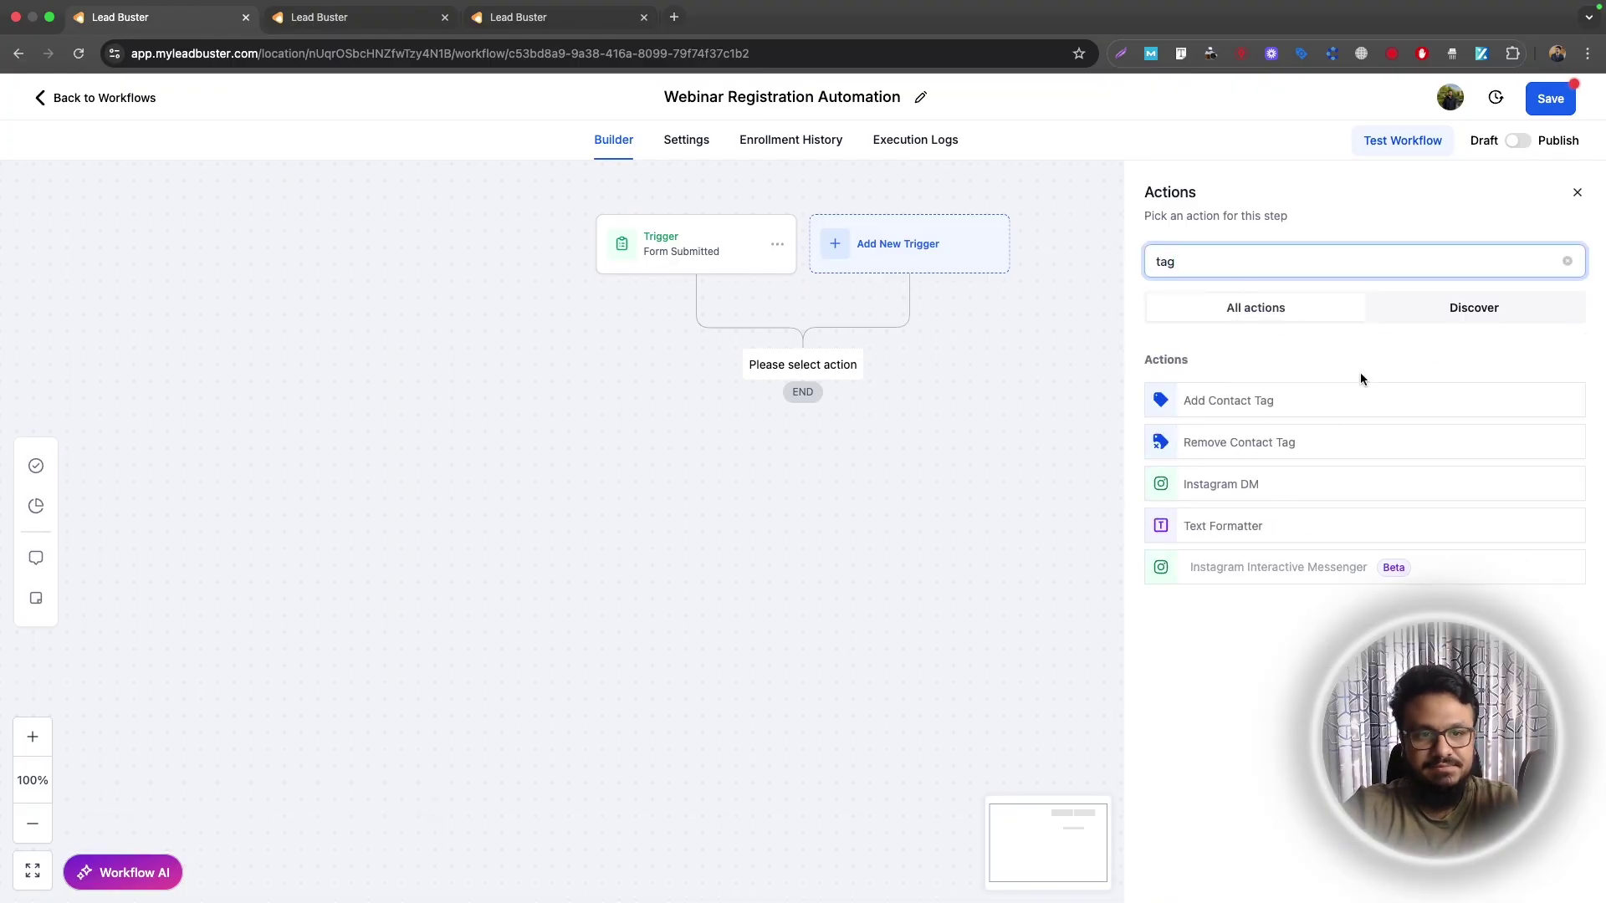
{"action": "left_click", "coordinate": [1360, 373]}
{"action": "left_click", "coordinate": [1359, 373]}
{"action": "type", "text": "webinar_"}
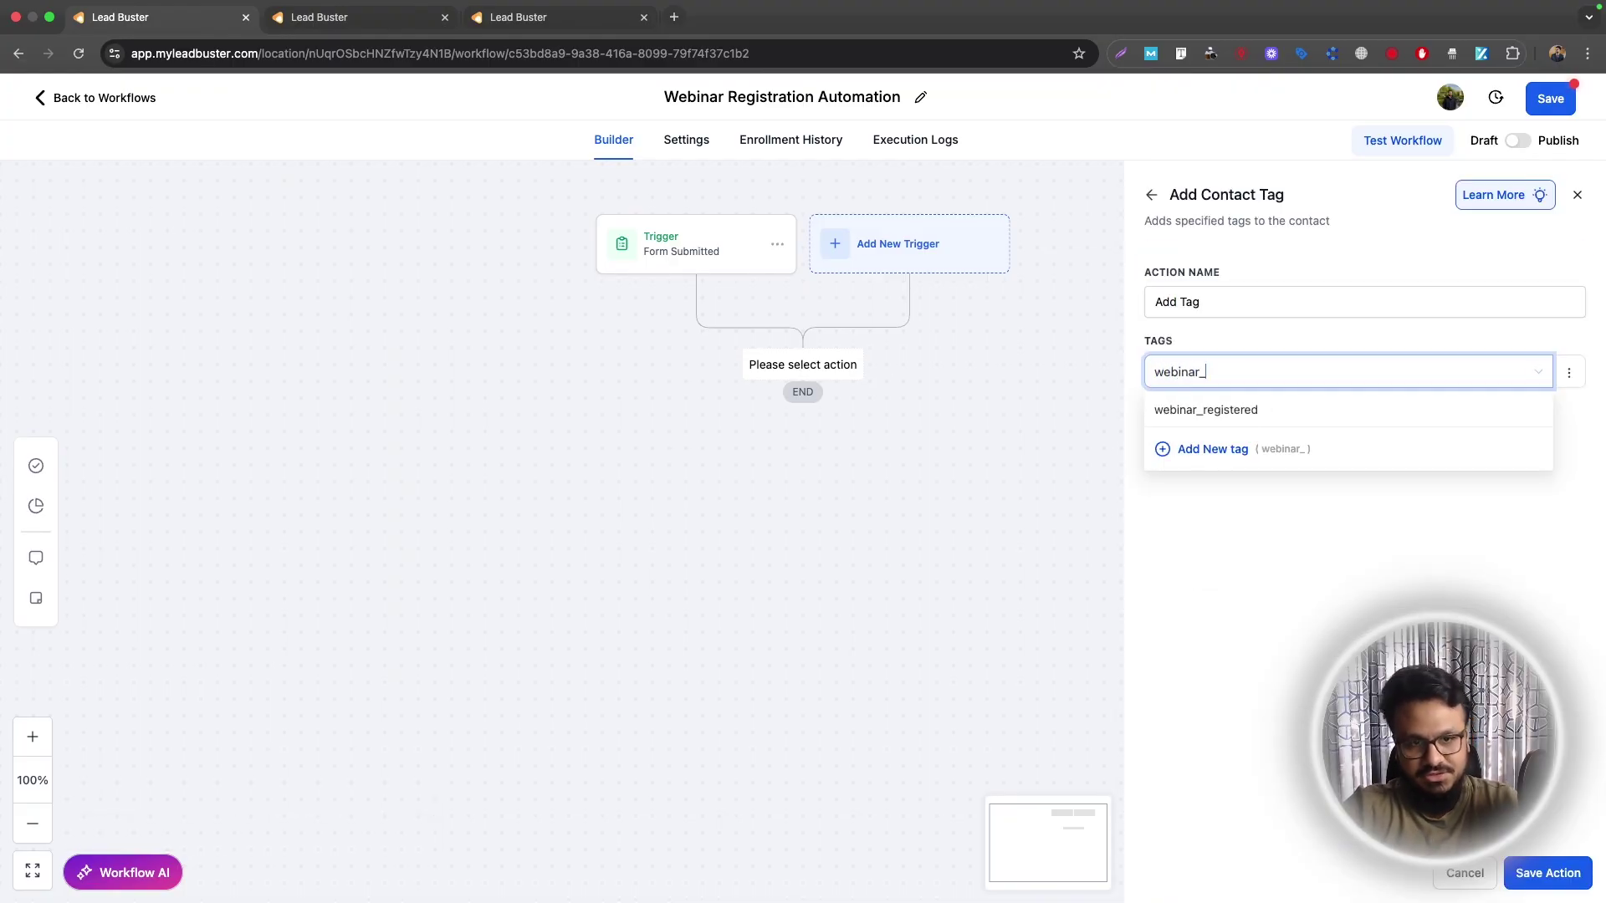
{"action": "left_click", "coordinate": [1217, 412]}
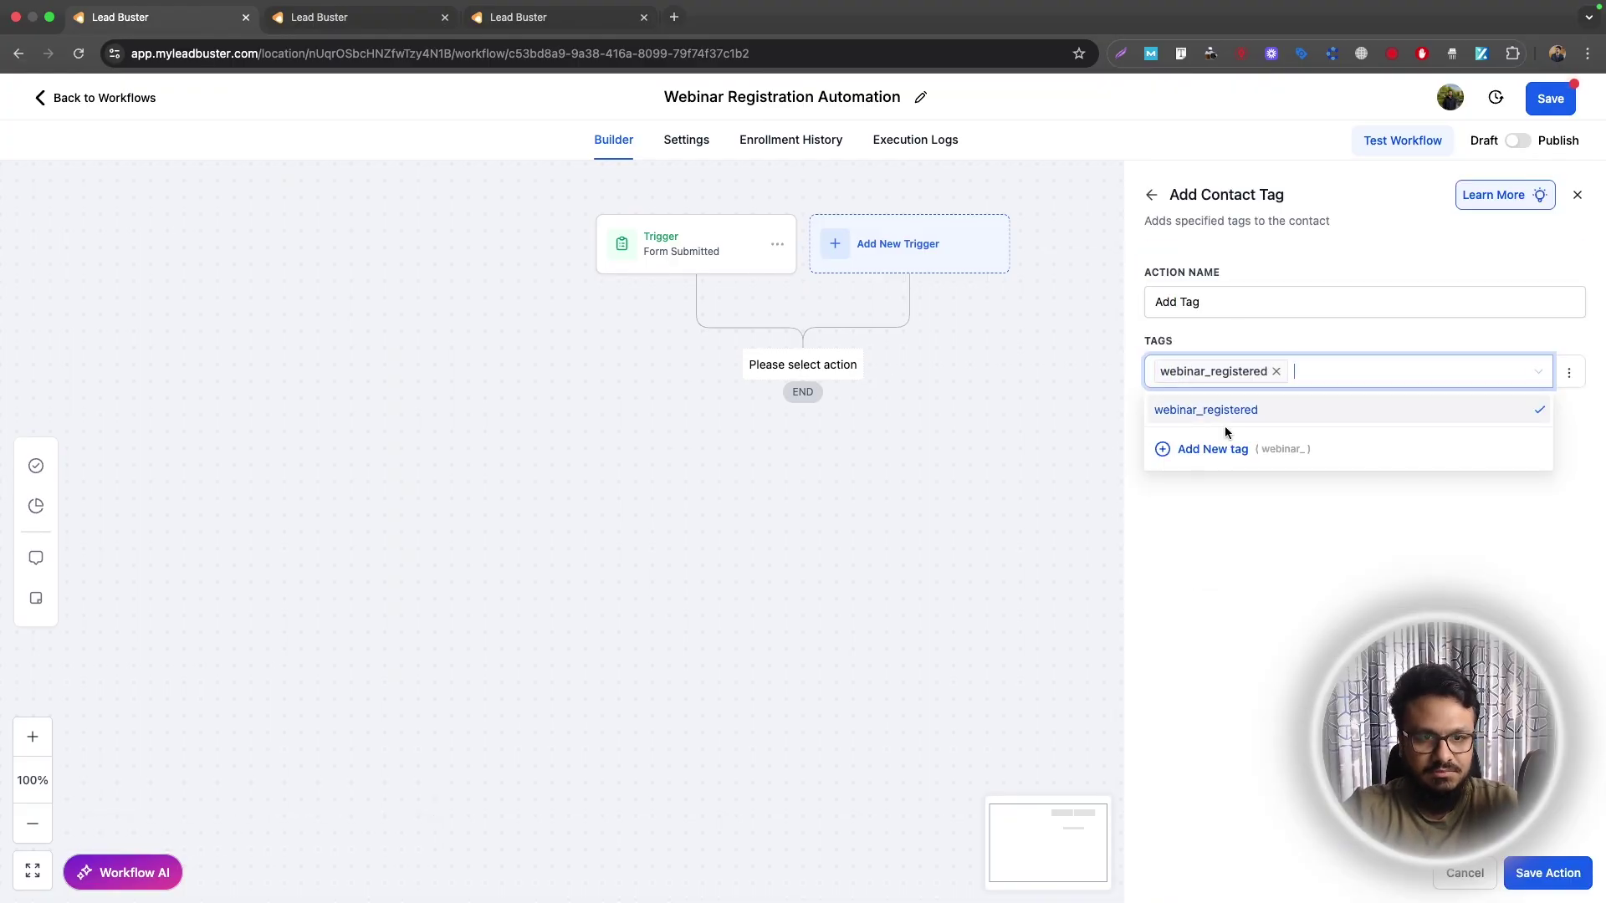
{"action": "left_click", "coordinate": [1312, 336]}
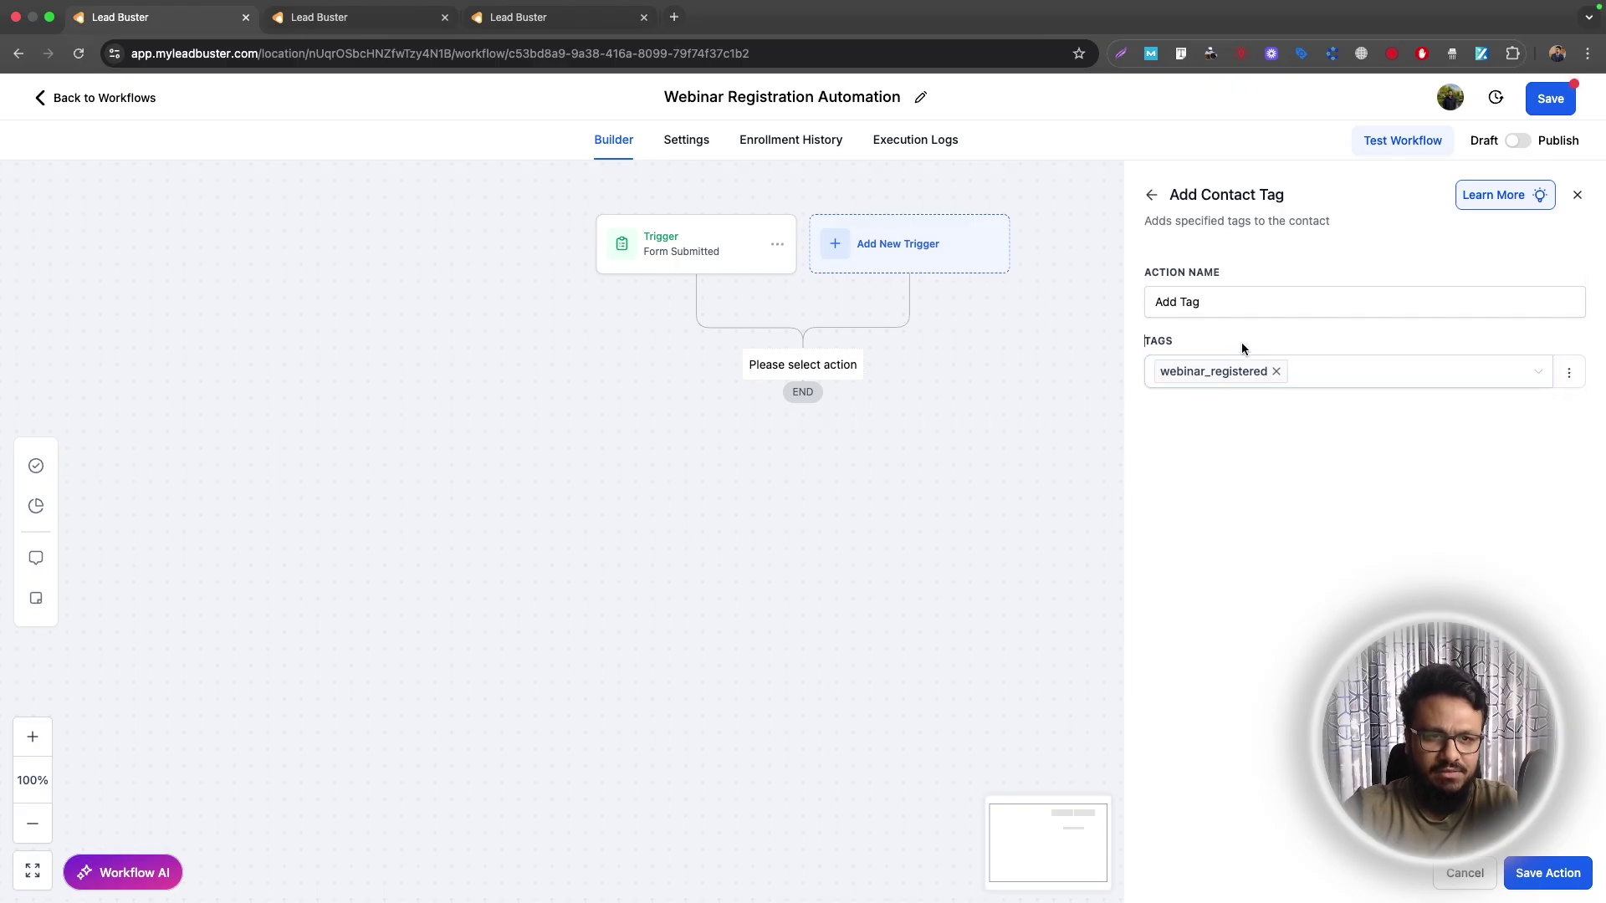
{"action": "left_click", "coordinate": [1548, 875]}
{"action": "left_click", "coordinate": [802, 462]}
Step: Add an Internal Notification sent by email to a custom recipient address
{"action": "type", "text": "inter"}
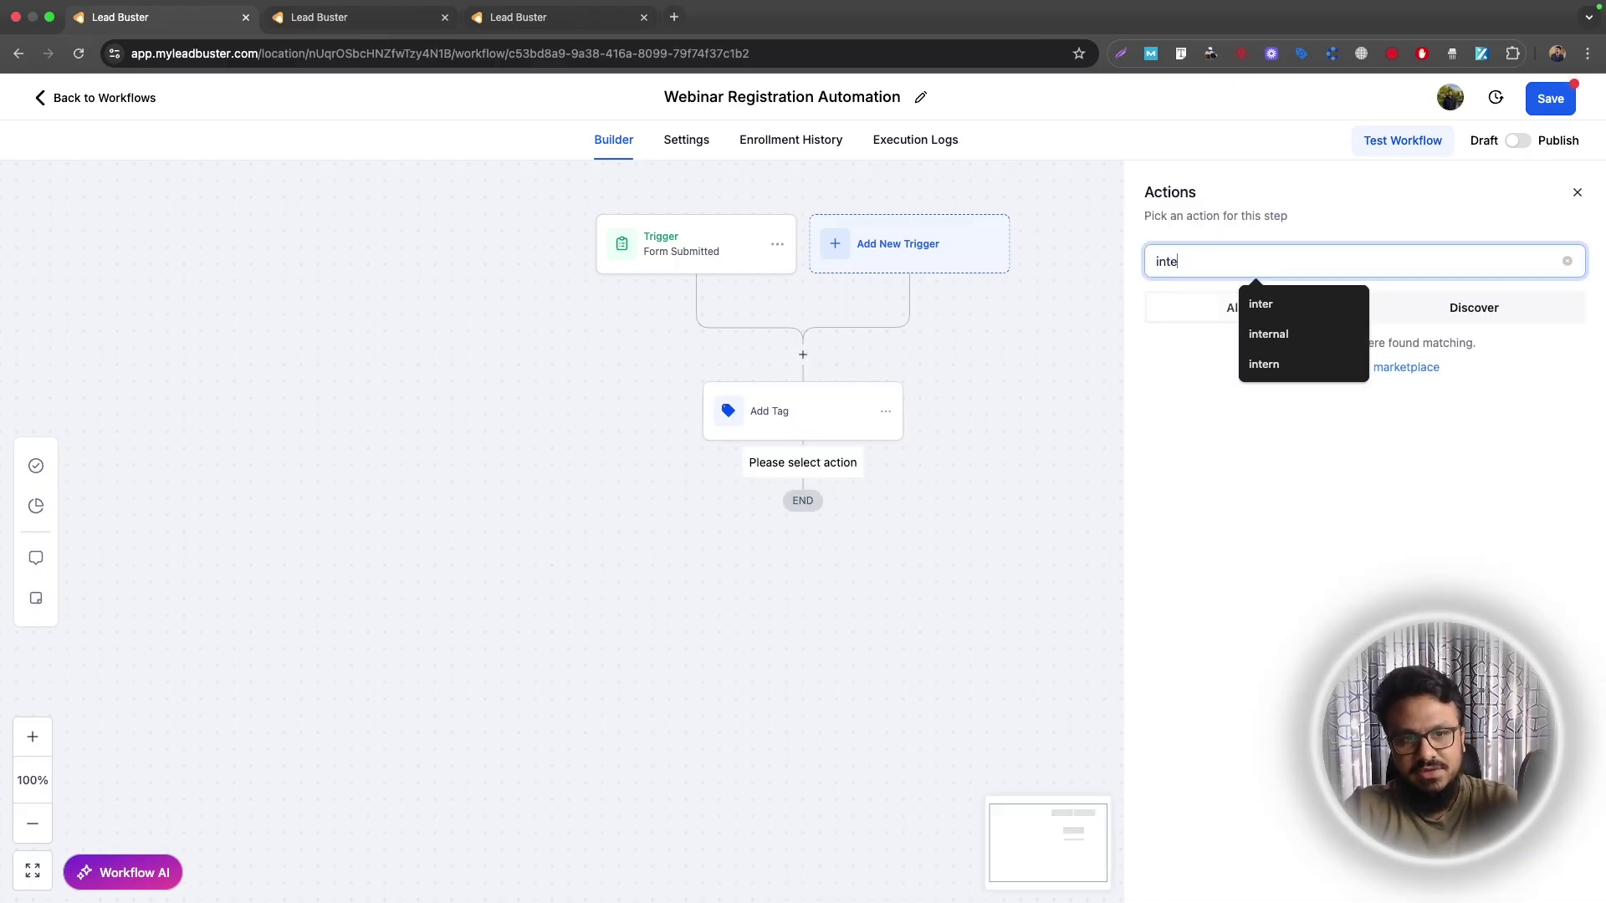
{"action": "left_click", "coordinate": [1191, 448]}
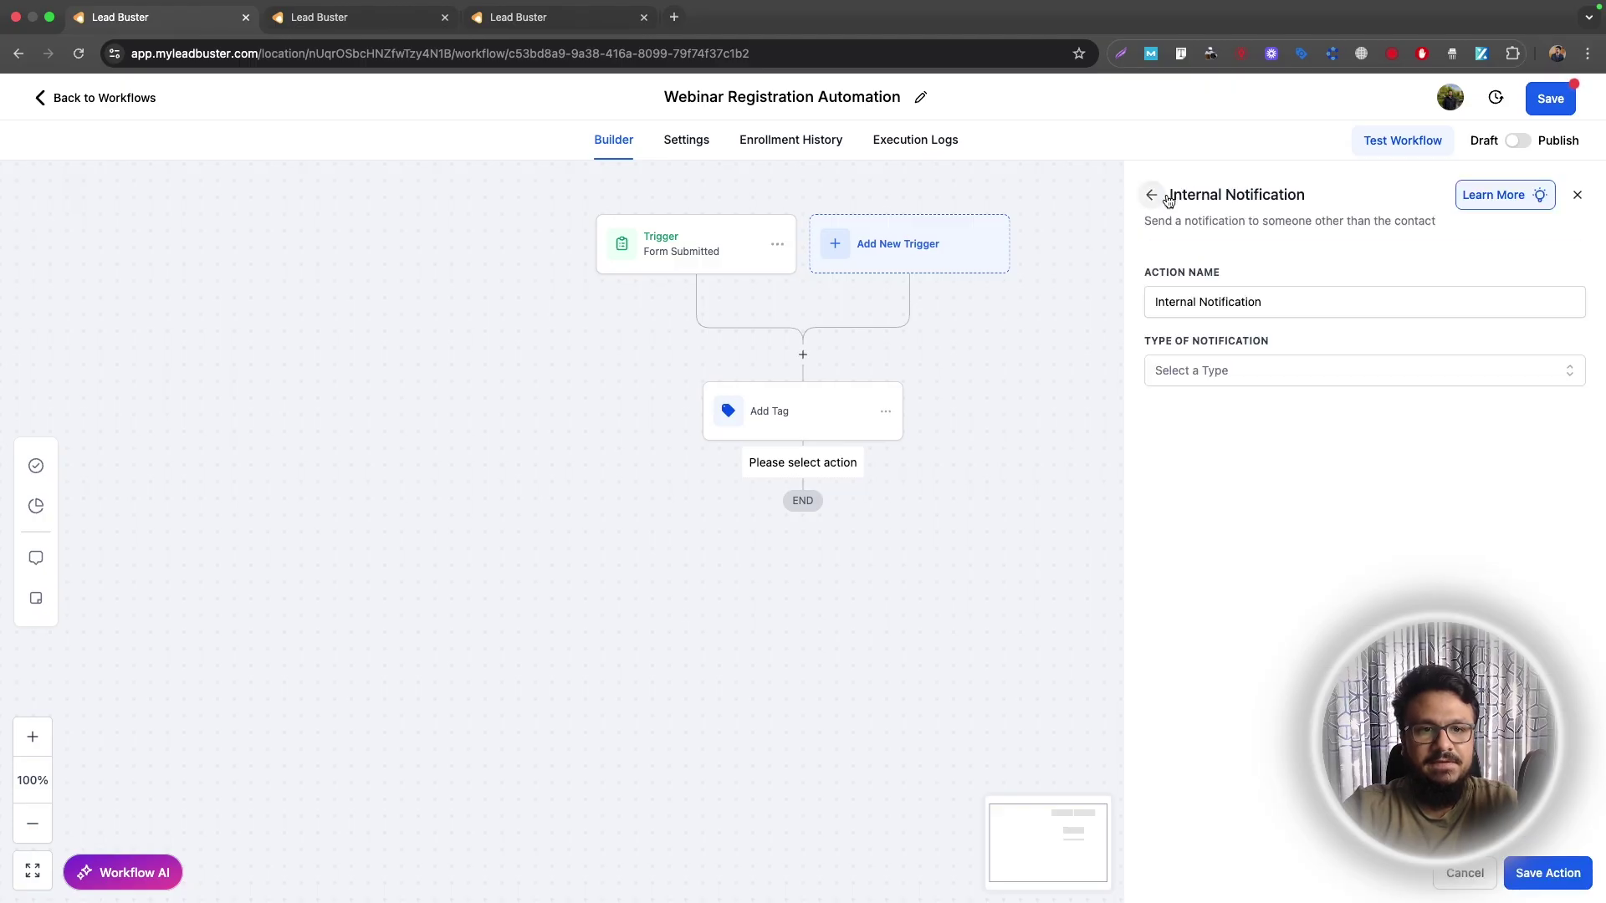
{"action": "left_click", "coordinate": [1212, 382]}
{"action": "left_click", "coordinate": [1190, 408]}
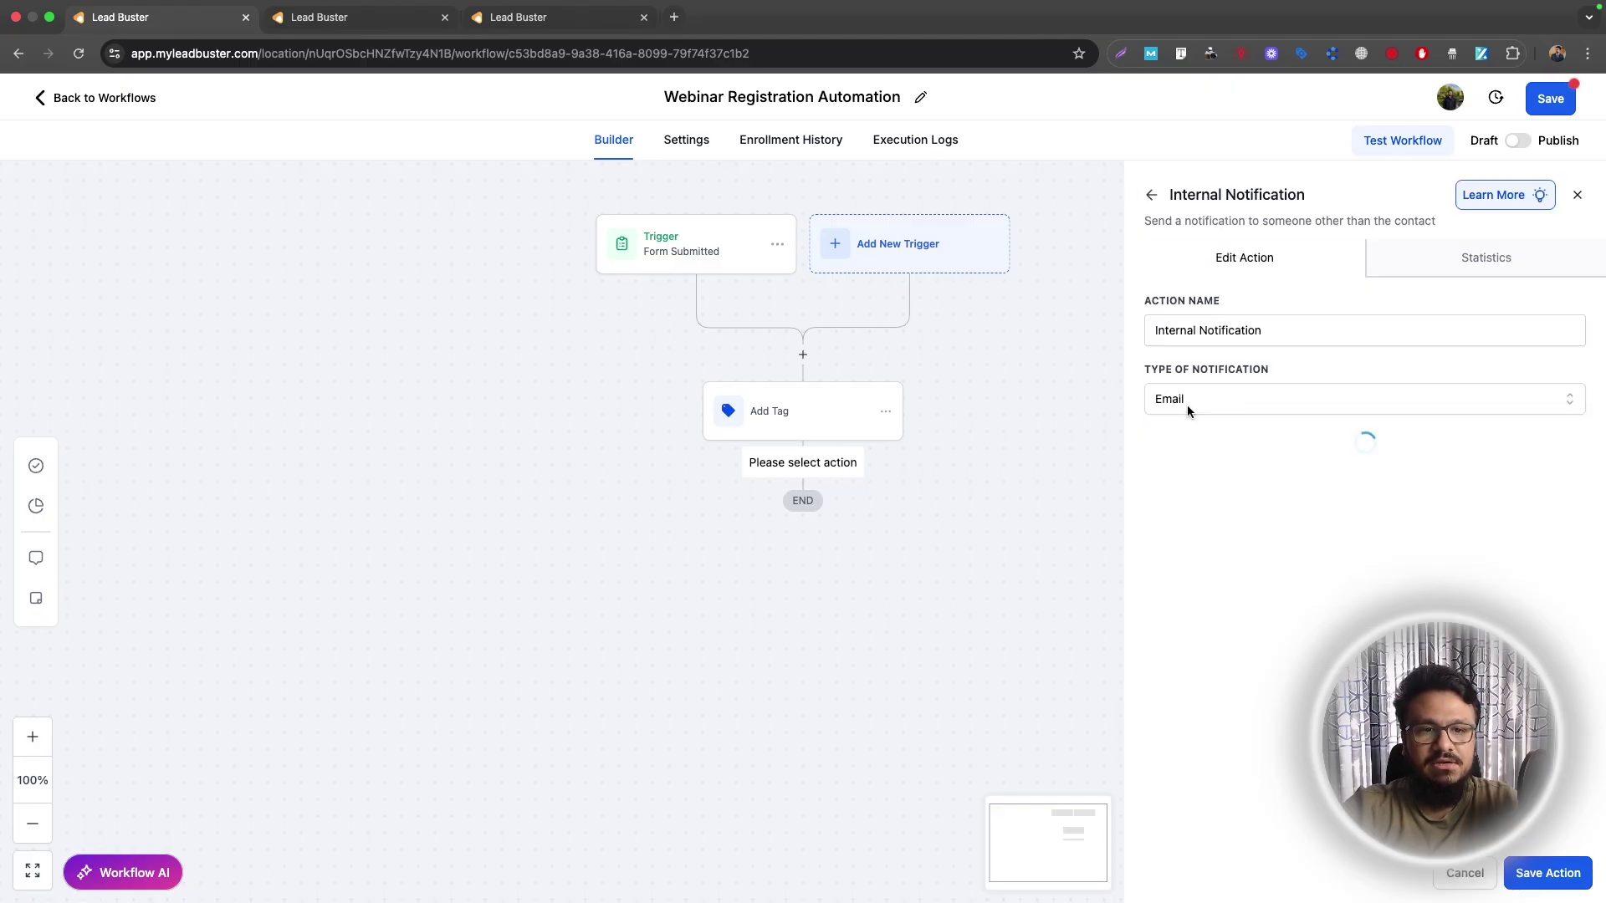
{"action": "scroll", "coordinate": [1204, 398], "scroll_direction": "down", "scroll_amount": 5}
{"action": "scroll", "coordinate": [1177, 328], "scroll_direction": "up", "scroll_amount": 2}
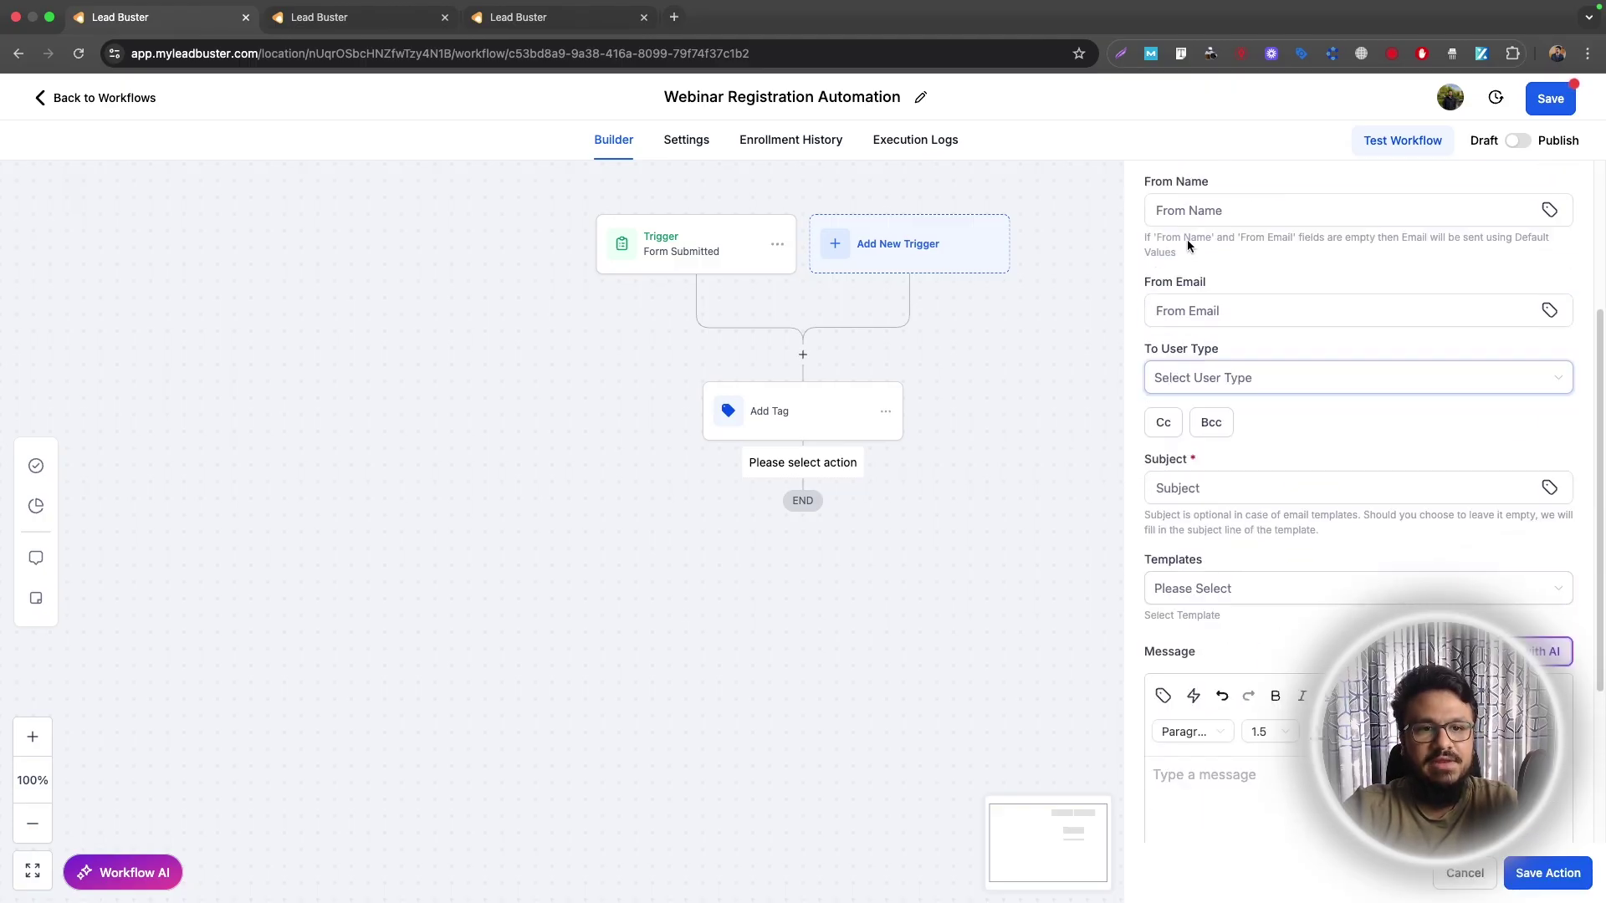
{"action": "left_click", "coordinate": [1271, 415]}
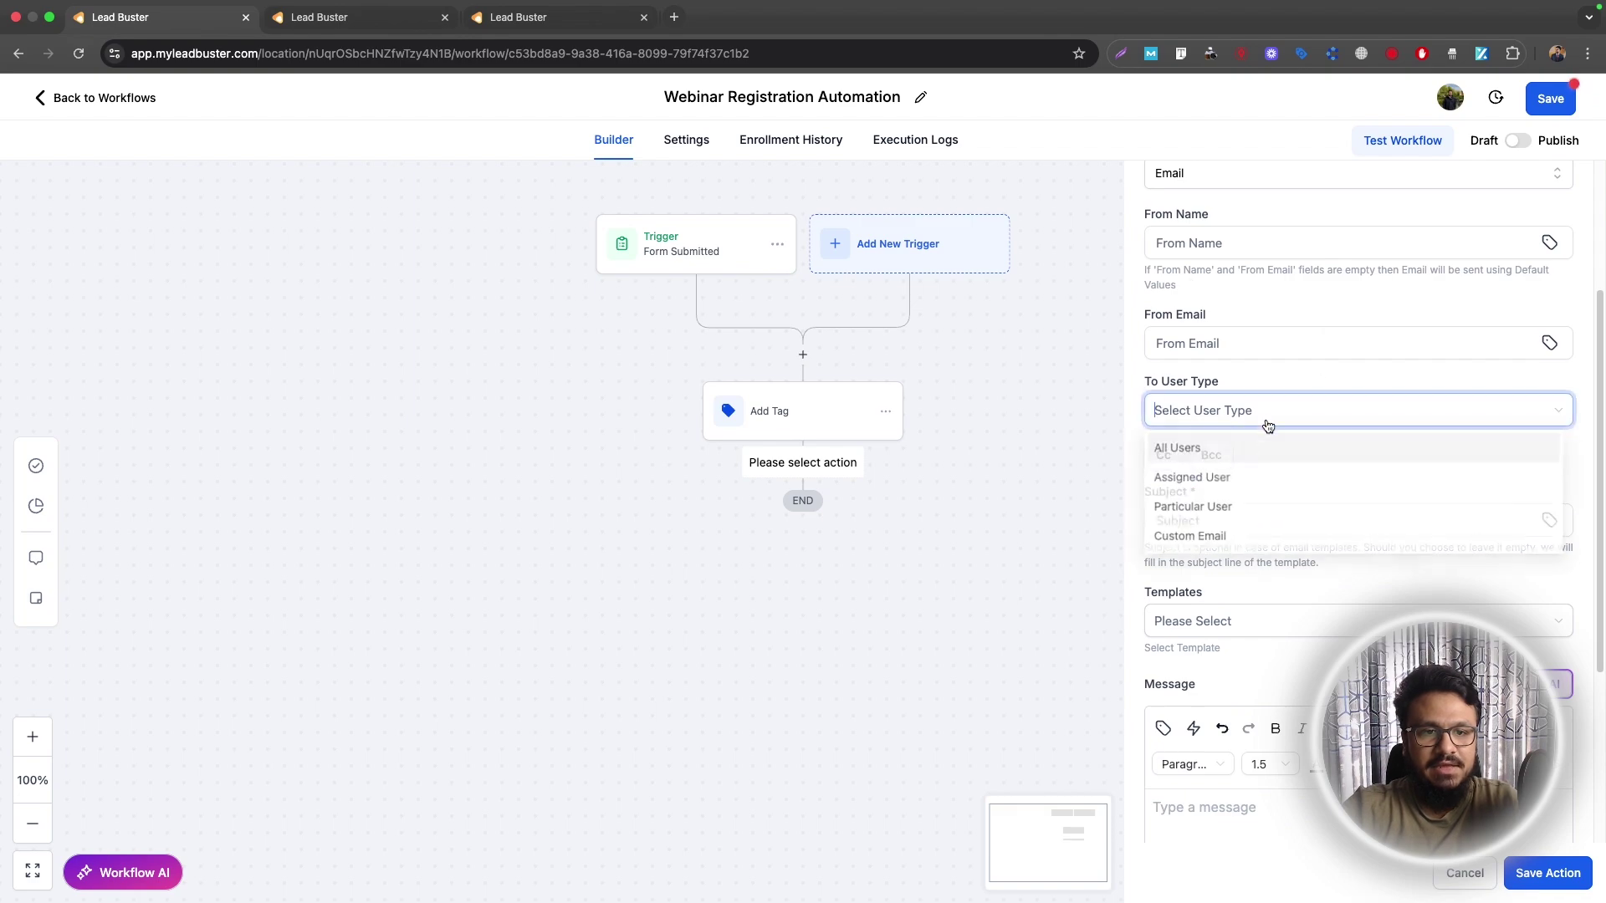
{"action": "left_click", "coordinate": [1212, 535]}
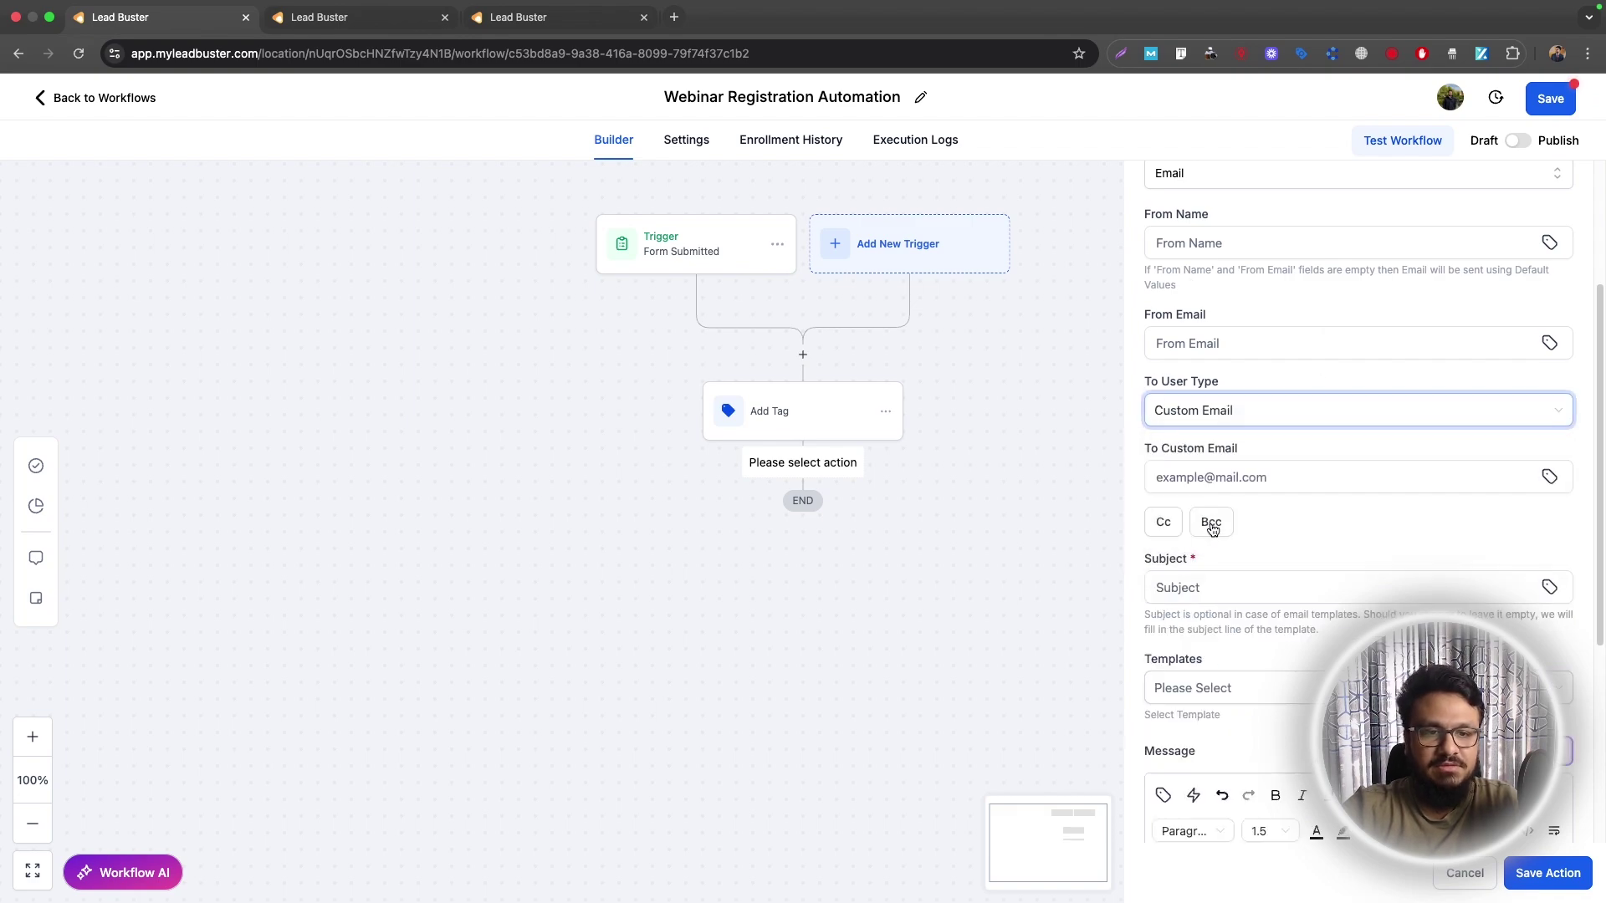
{"action": "left_click", "coordinate": [1240, 475]}
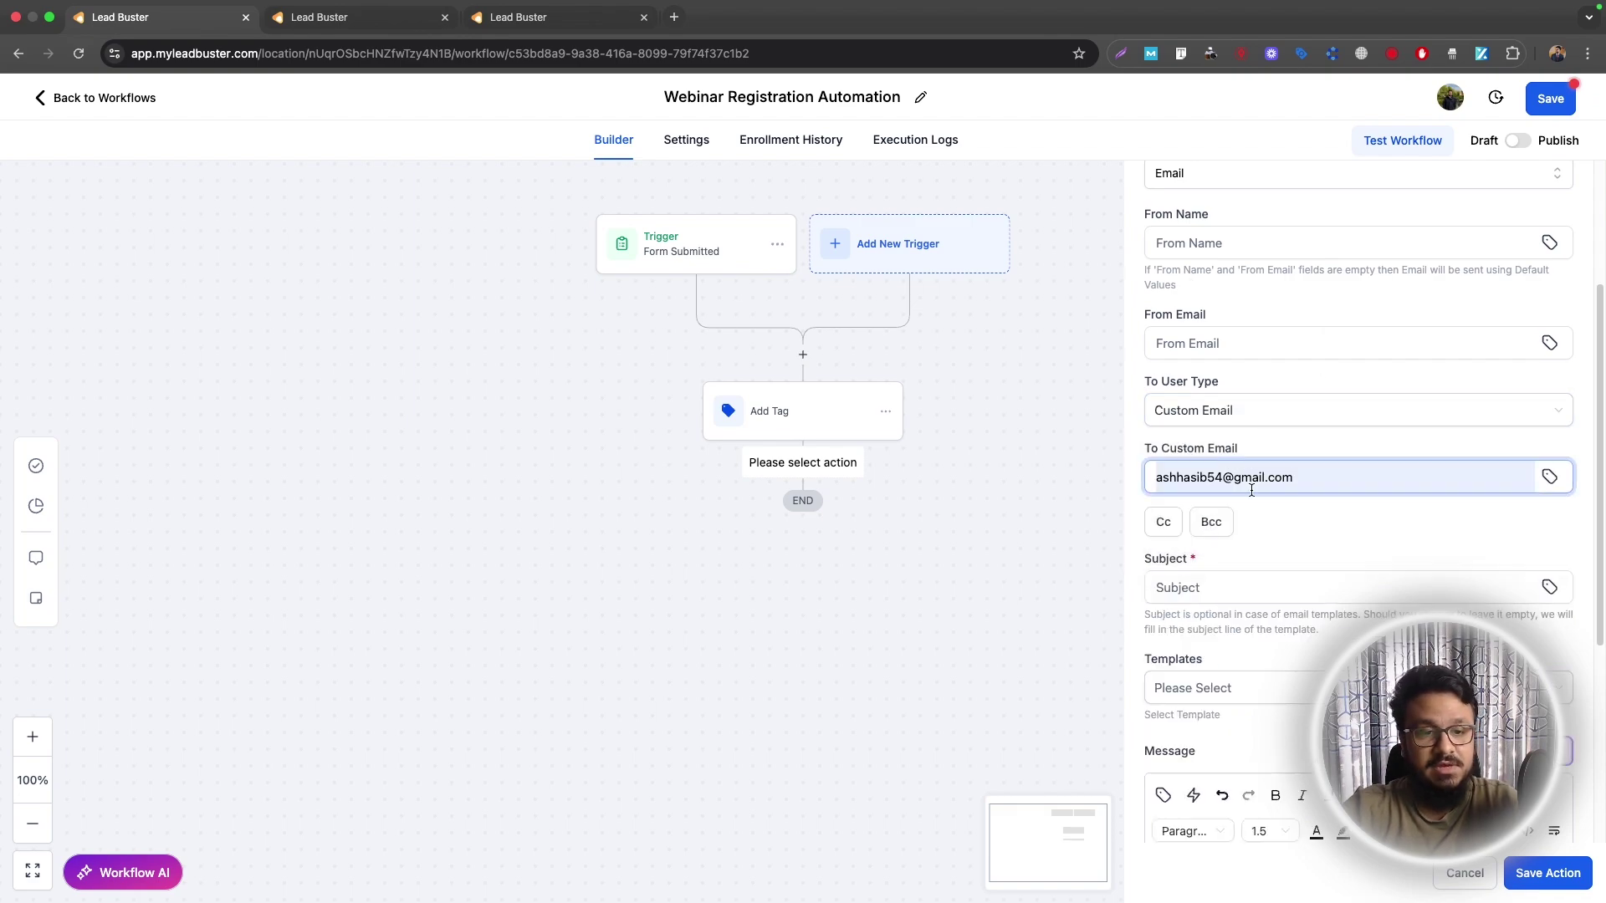
Step: Set the notification subject to 'New Webinar Registrant'
{"action": "scroll", "coordinate": [1243, 469], "scroll_direction": "down", "scroll_amount": 2}
{"action": "left_click", "coordinate": [1244, 465]}
{"action": "left_click", "coordinate": [1244, 467]}
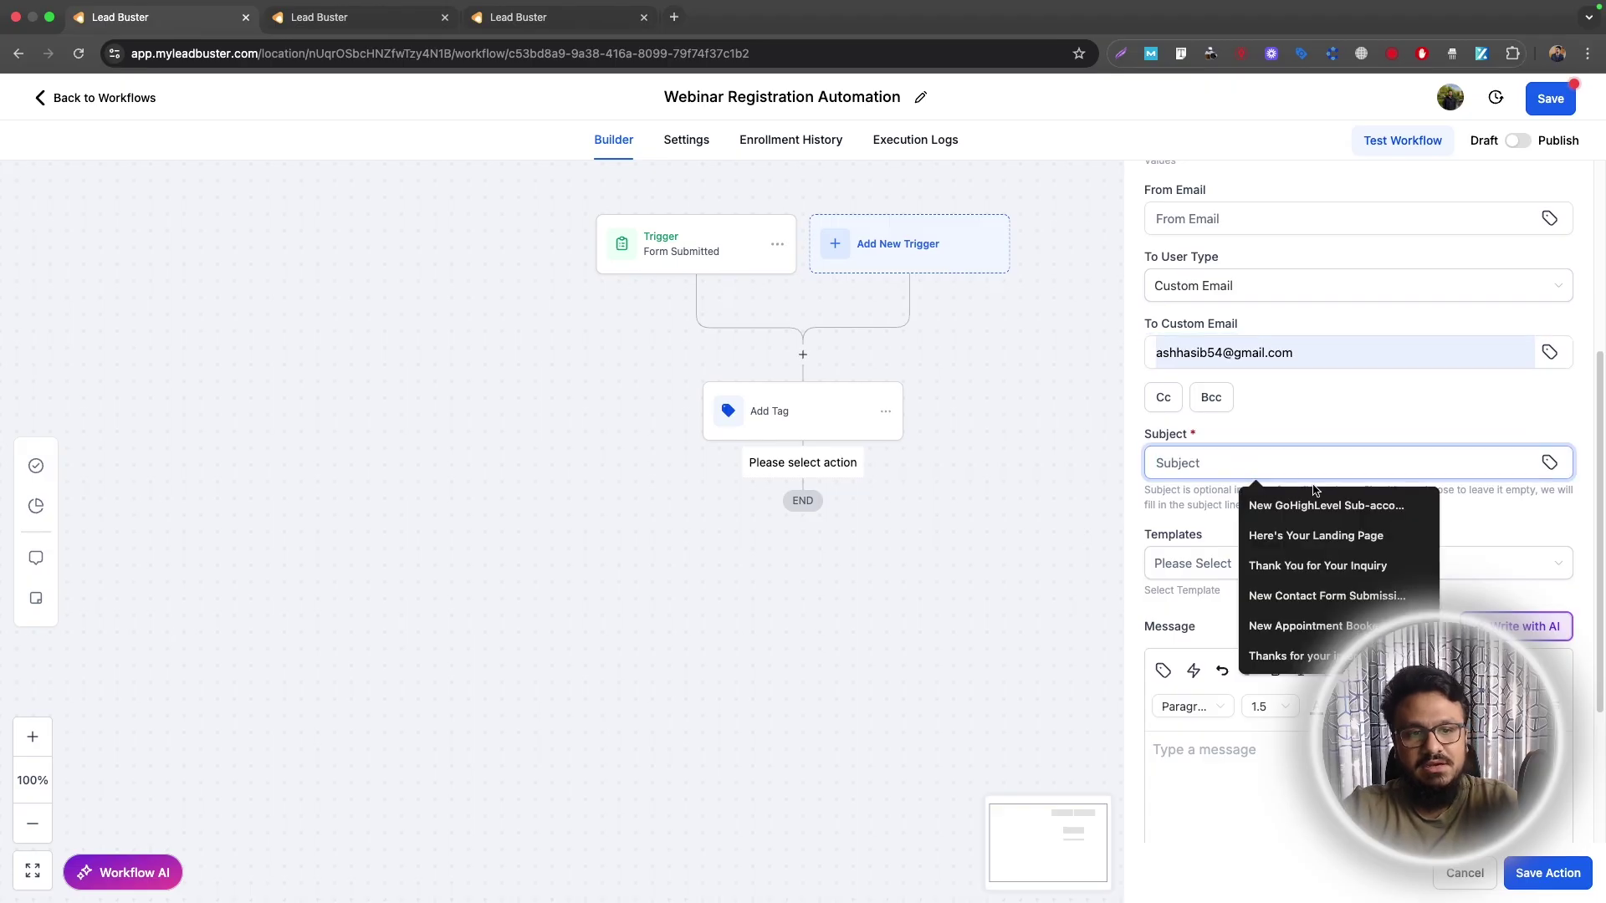
{"action": "type", "text": "New Webianr"}
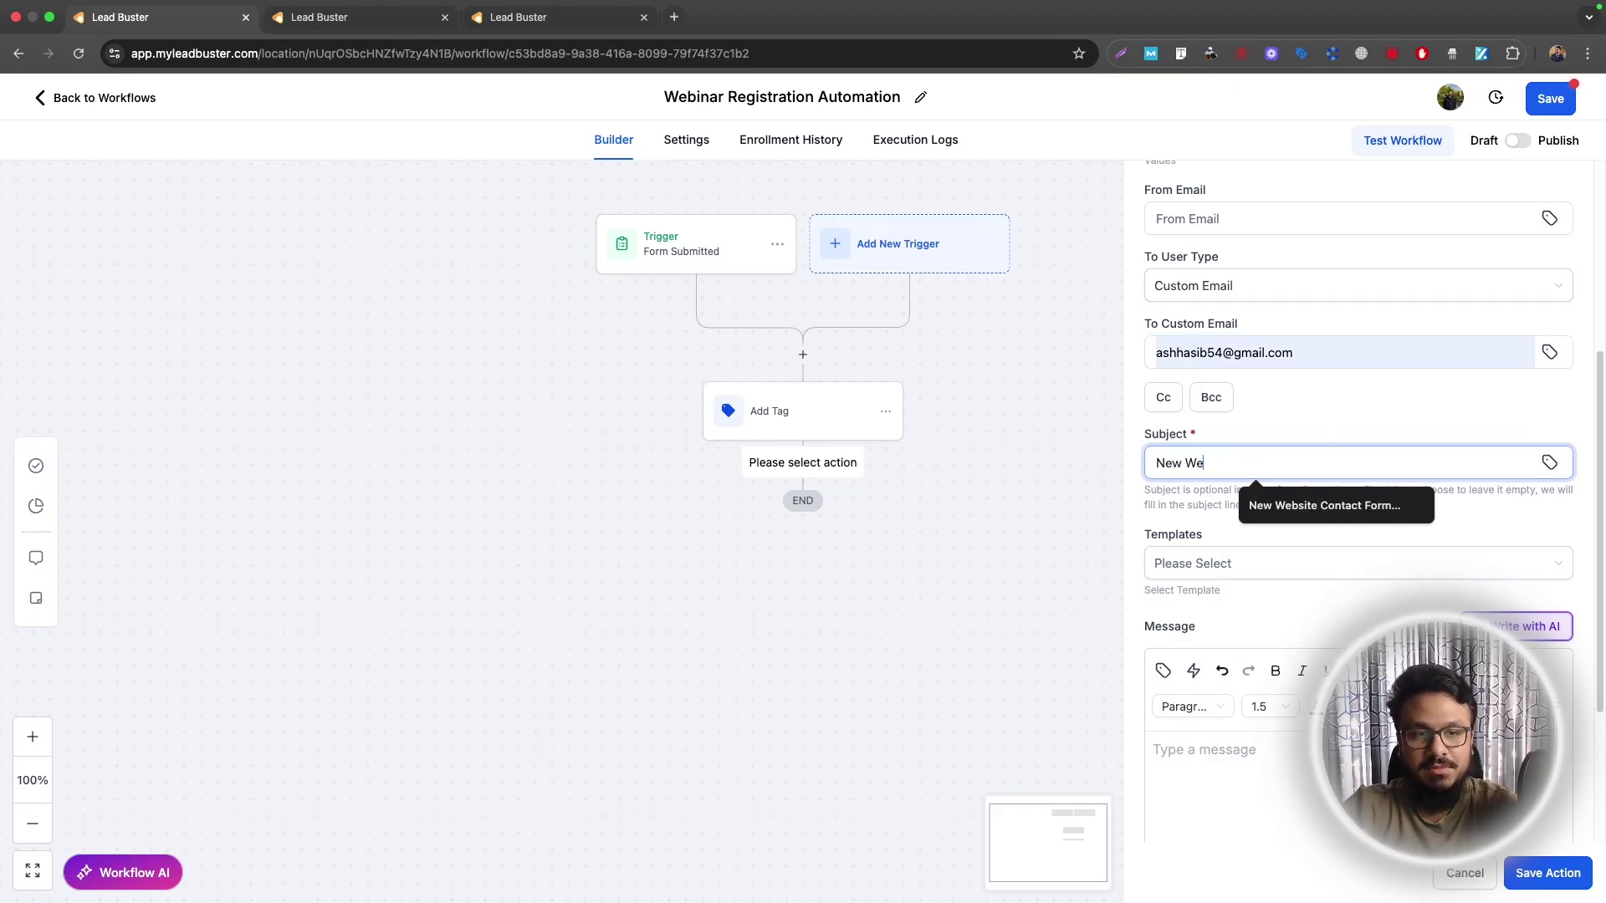
{"action": "key", "text": "BackSpace"}
{"action": "key", "text": "BackSpace"}
{"action": "key", "text": "BackSpace"}
{"action": "type", "text": "nar Registrant"}
Step: Write 'Hi', 'Someone just registered for the webinar.' and Name, Email, Phone labels
{"action": "scroll", "coordinate": [1280, 581], "scroll_direction": "down", "scroll_amount": 3}
{"action": "left_click", "coordinate": [1280, 581]}
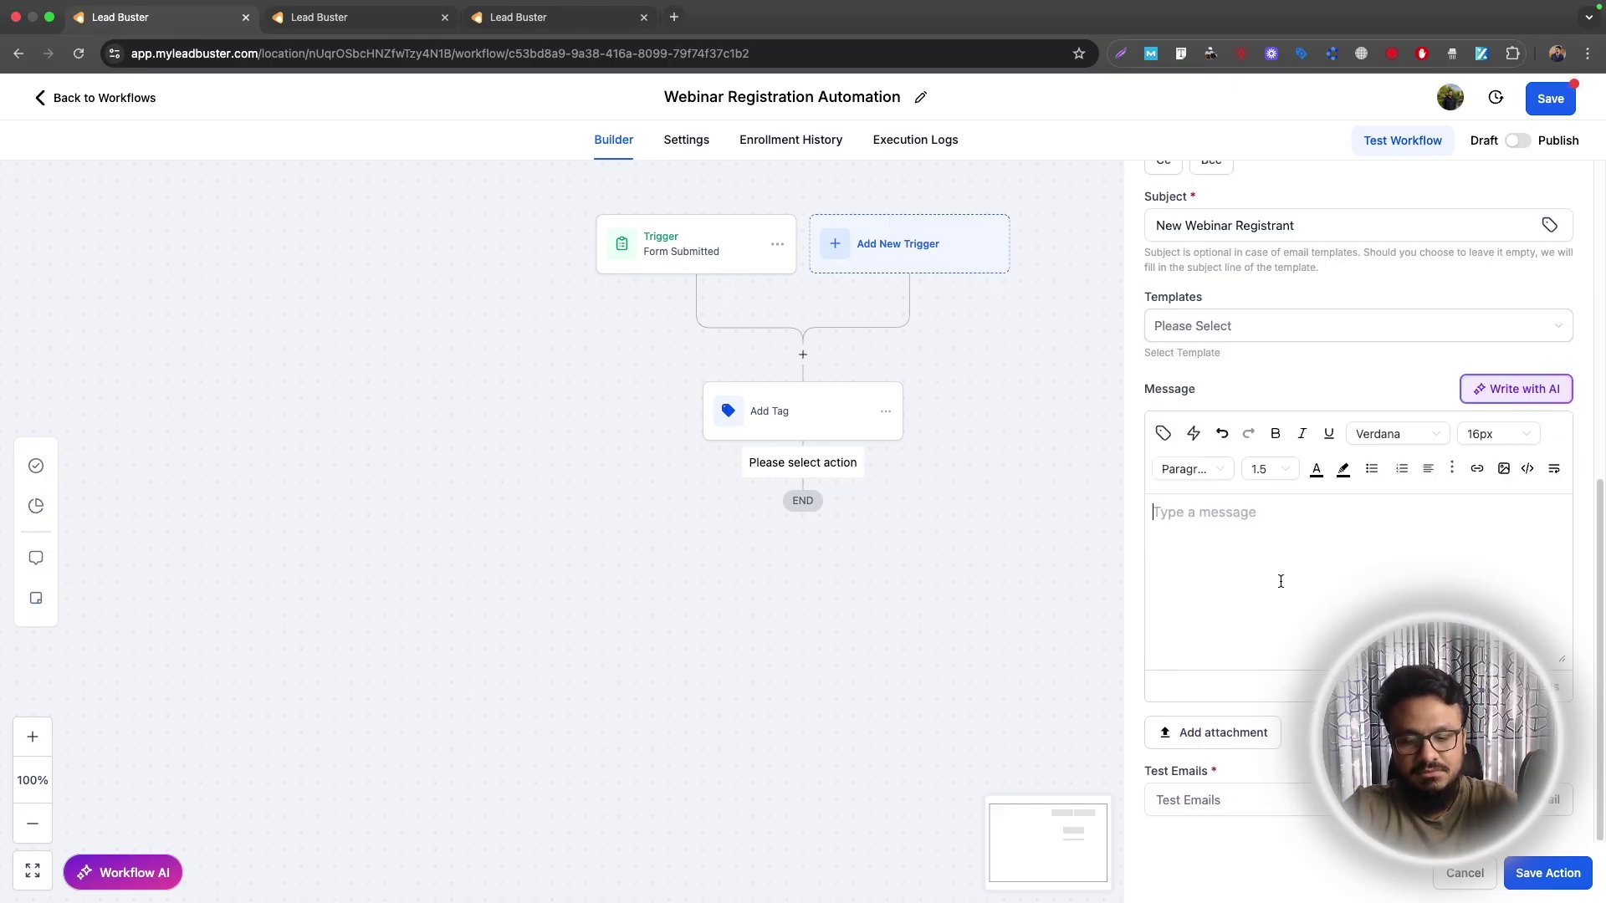
{"action": "key", "text": "Return"}
{"action": "key", "text": "BackSpace"}
{"action": "type", "text": "Hi"}
{"action": "key", "text": "Return"}
{"action": "type", "text": "The"}
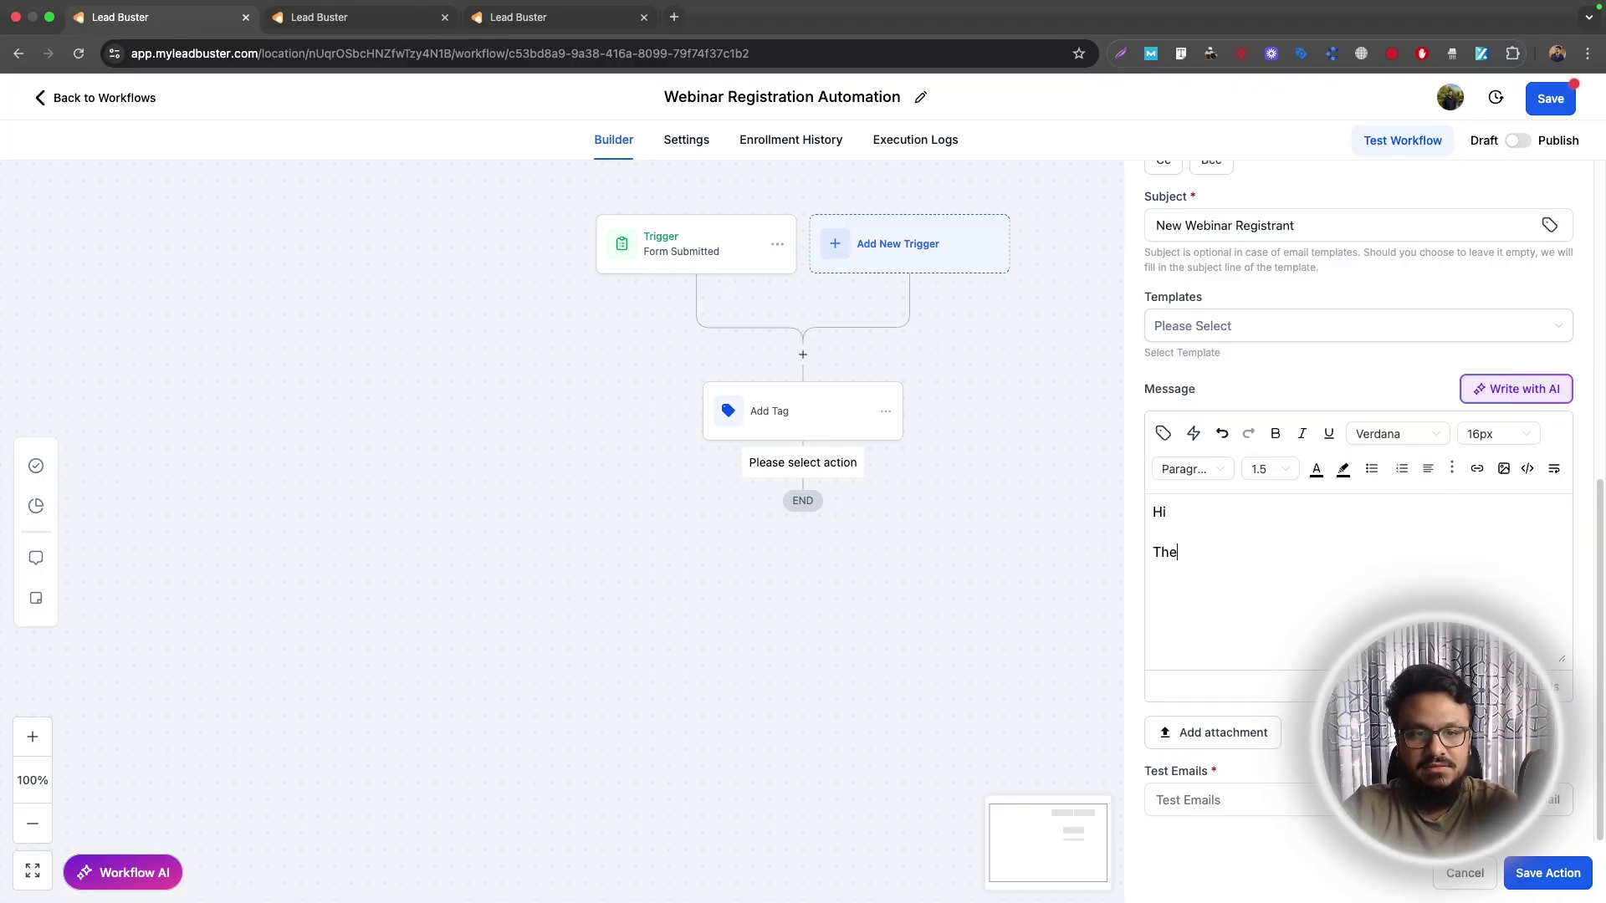
{"action": "key", "text": "BackSpace"}
{"action": "key", "text": "BackSpace"}
{"action": "key", "text": "BackSpace"}
{"action": "type", "text": "Someone just regist"}
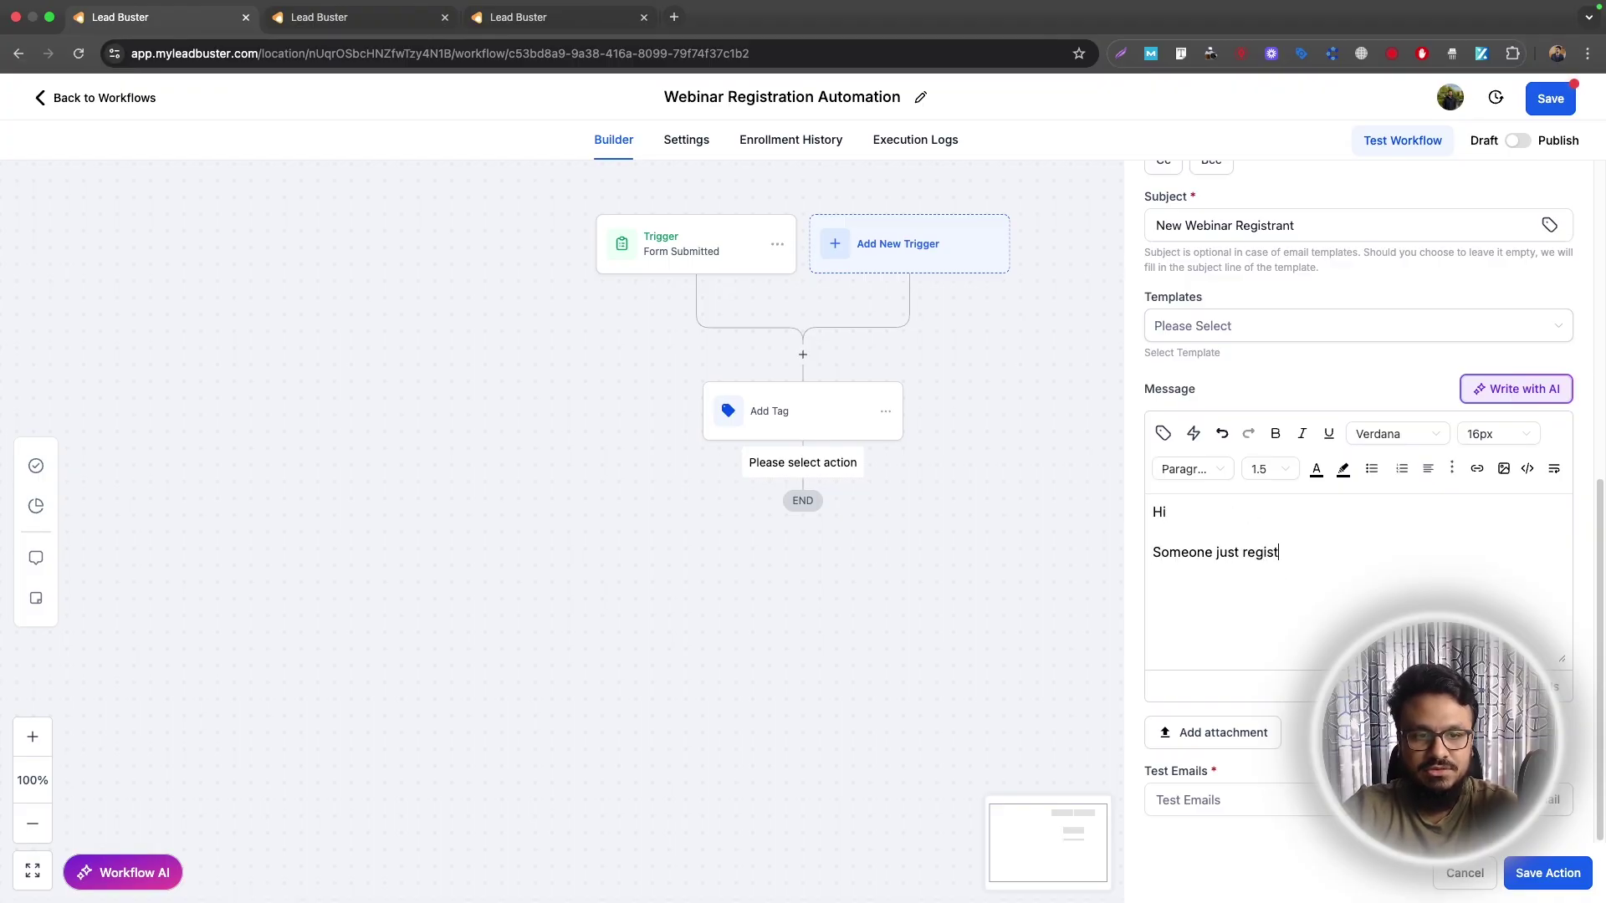
{"action": "type", "text": "ered for the webinar."}
{"action": "key", "text": "Return"}
{"action": "type", "text": "N"}
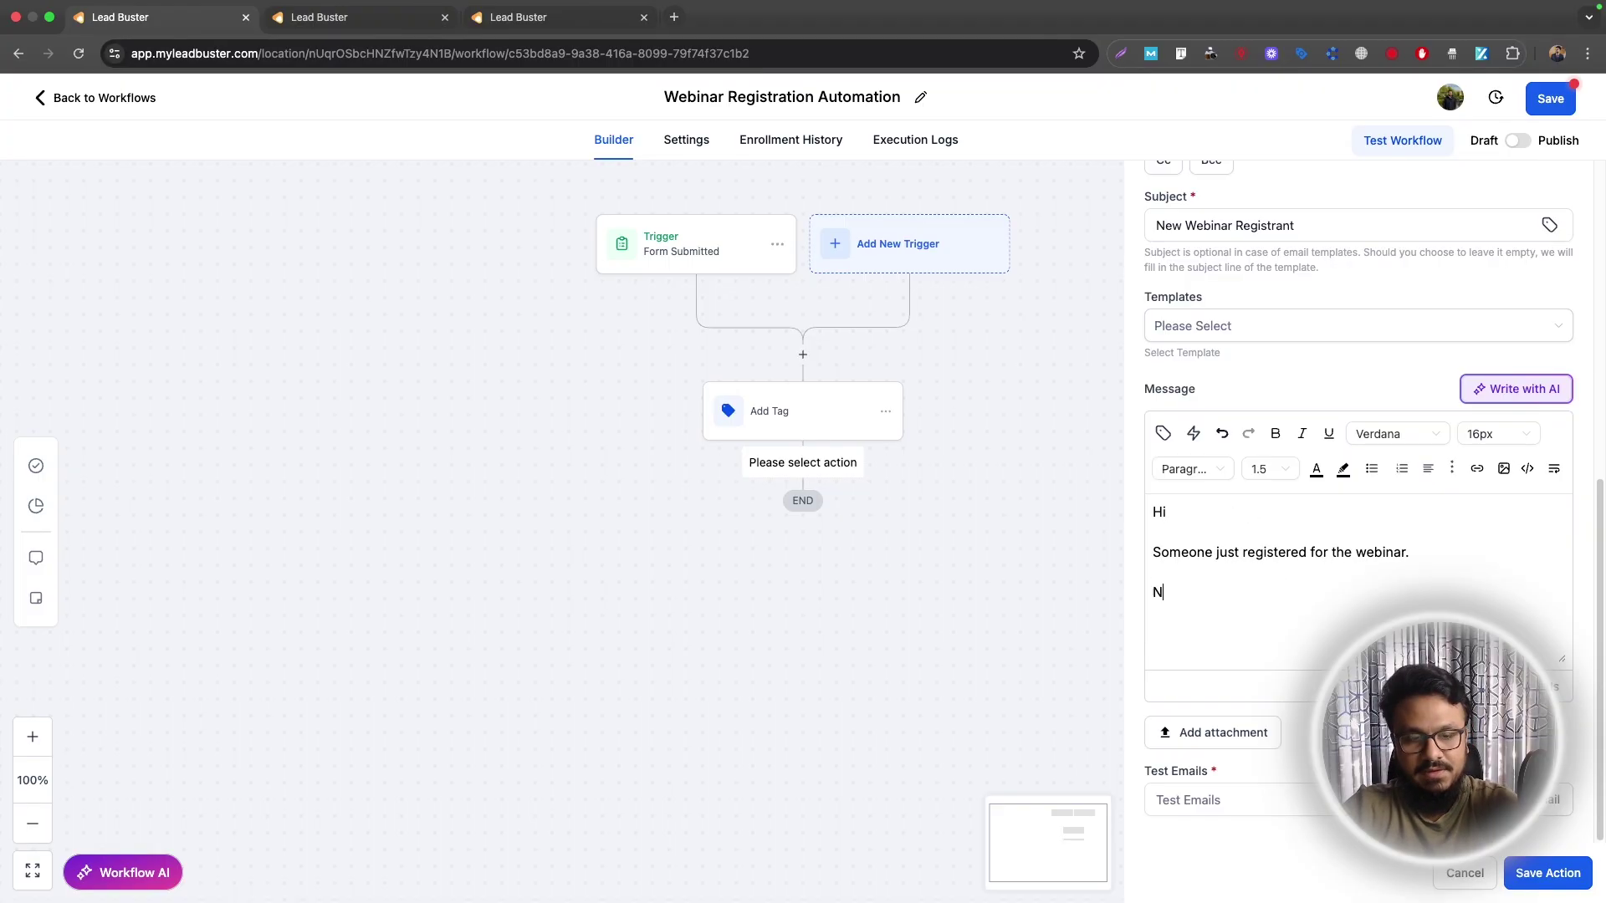
{"action": "type", "text": "ame:Email"}
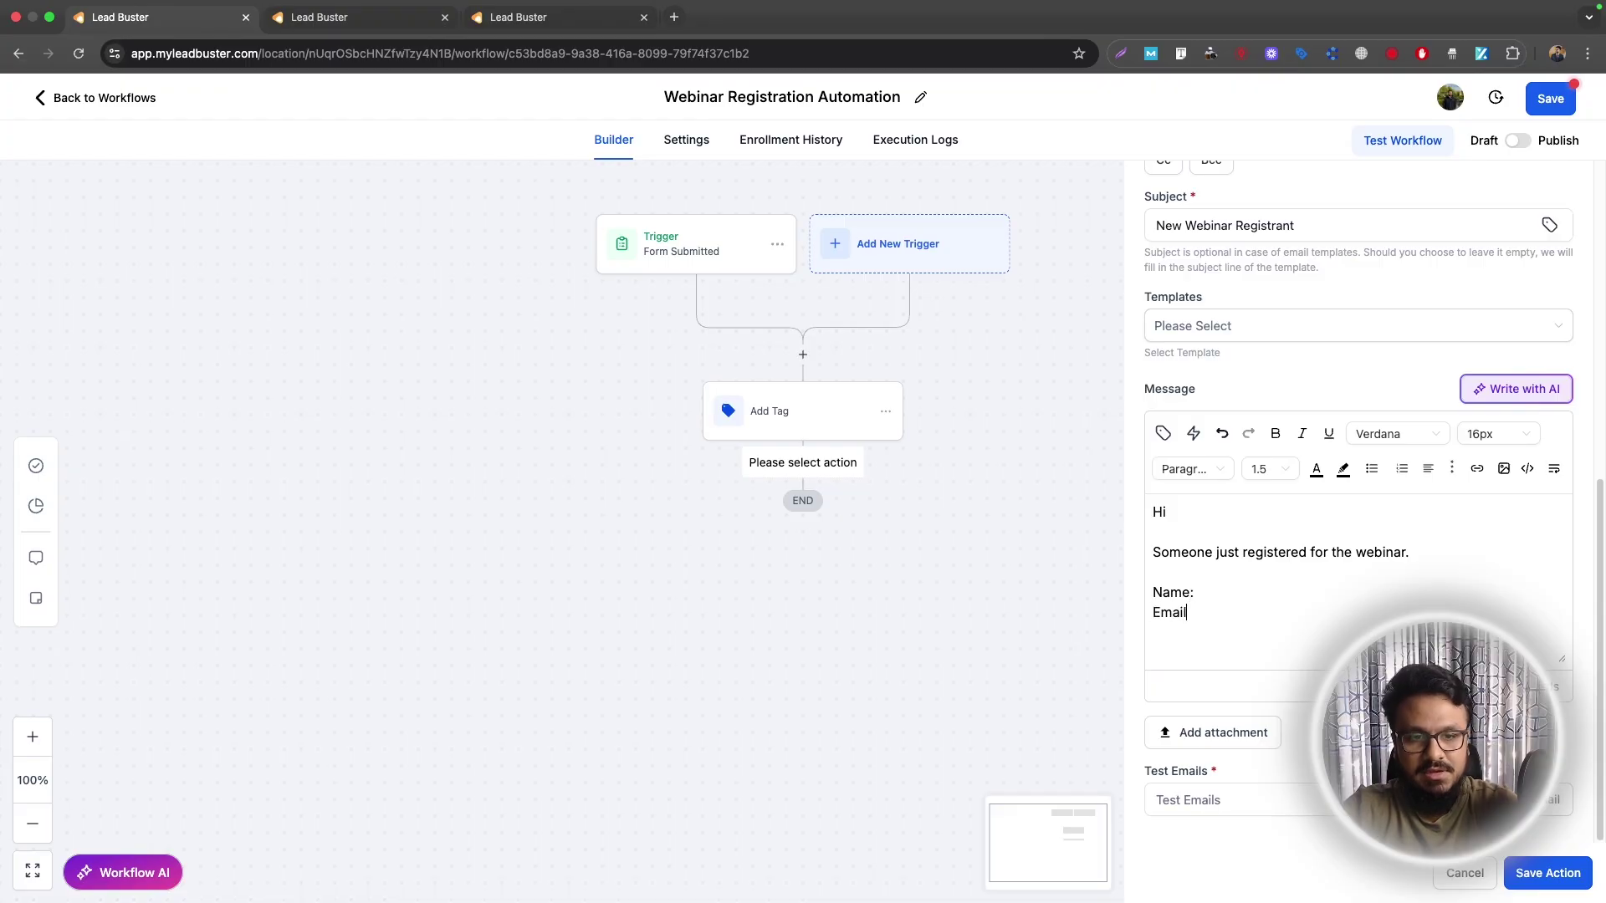
{"action": "type", "text": "Phone:"}
Step: Insert the contact's name, email and phone fields and save the notification
{"action": "left_click", "coordinate": [1162, 434]}
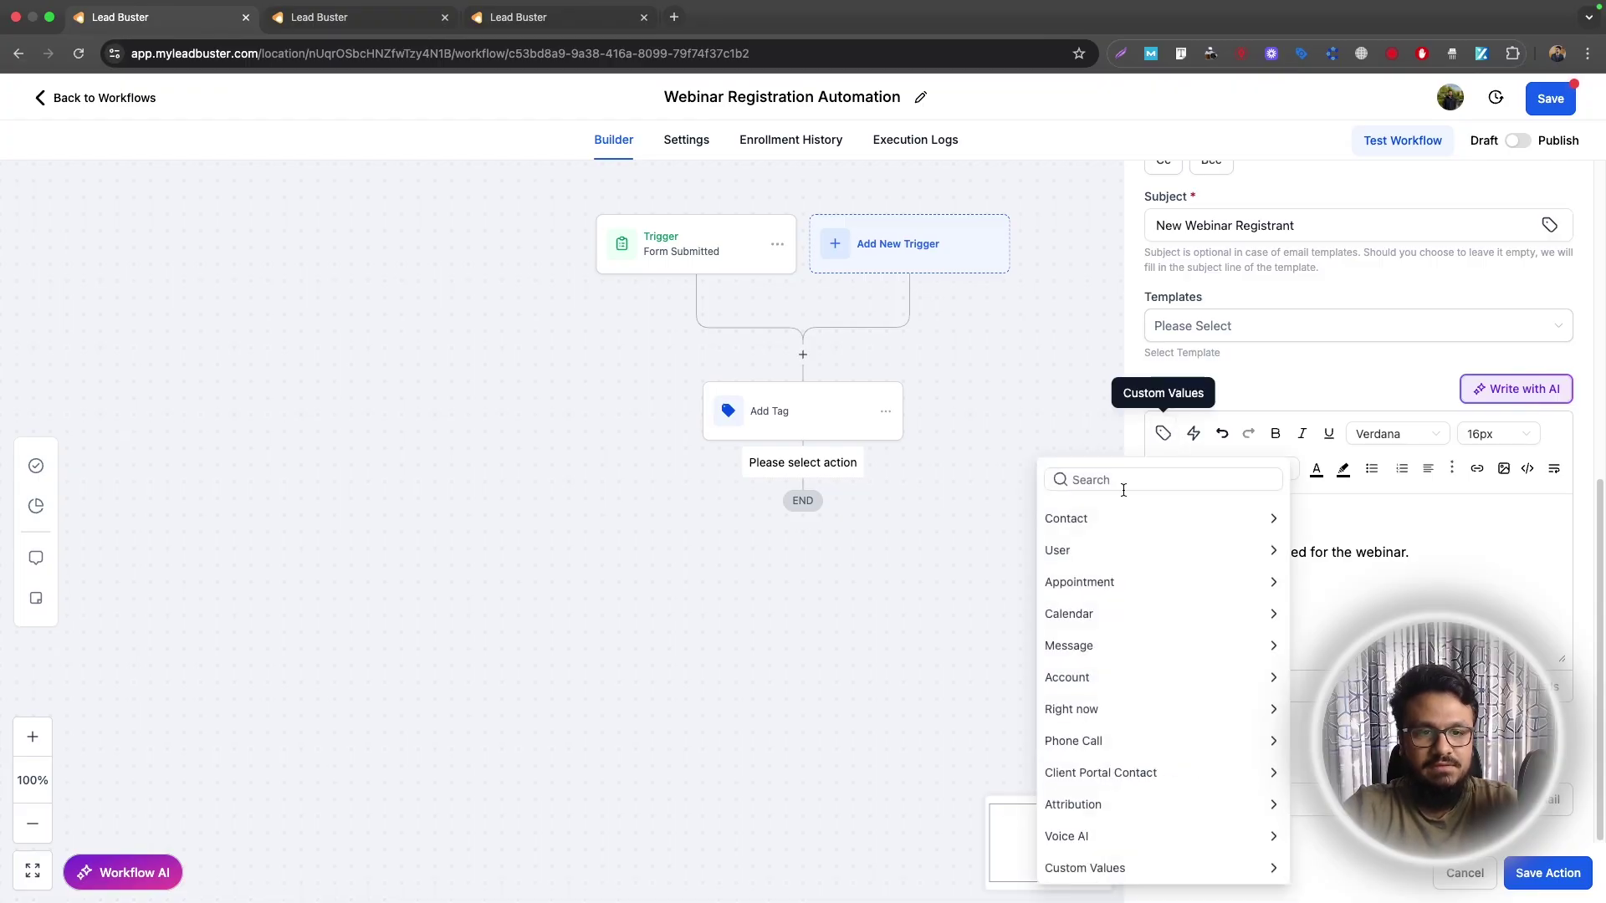
{"action": "left_click", "coordinate": [1077, 520]}
{"action": "left_click", "coordinate": [1071, 547]}
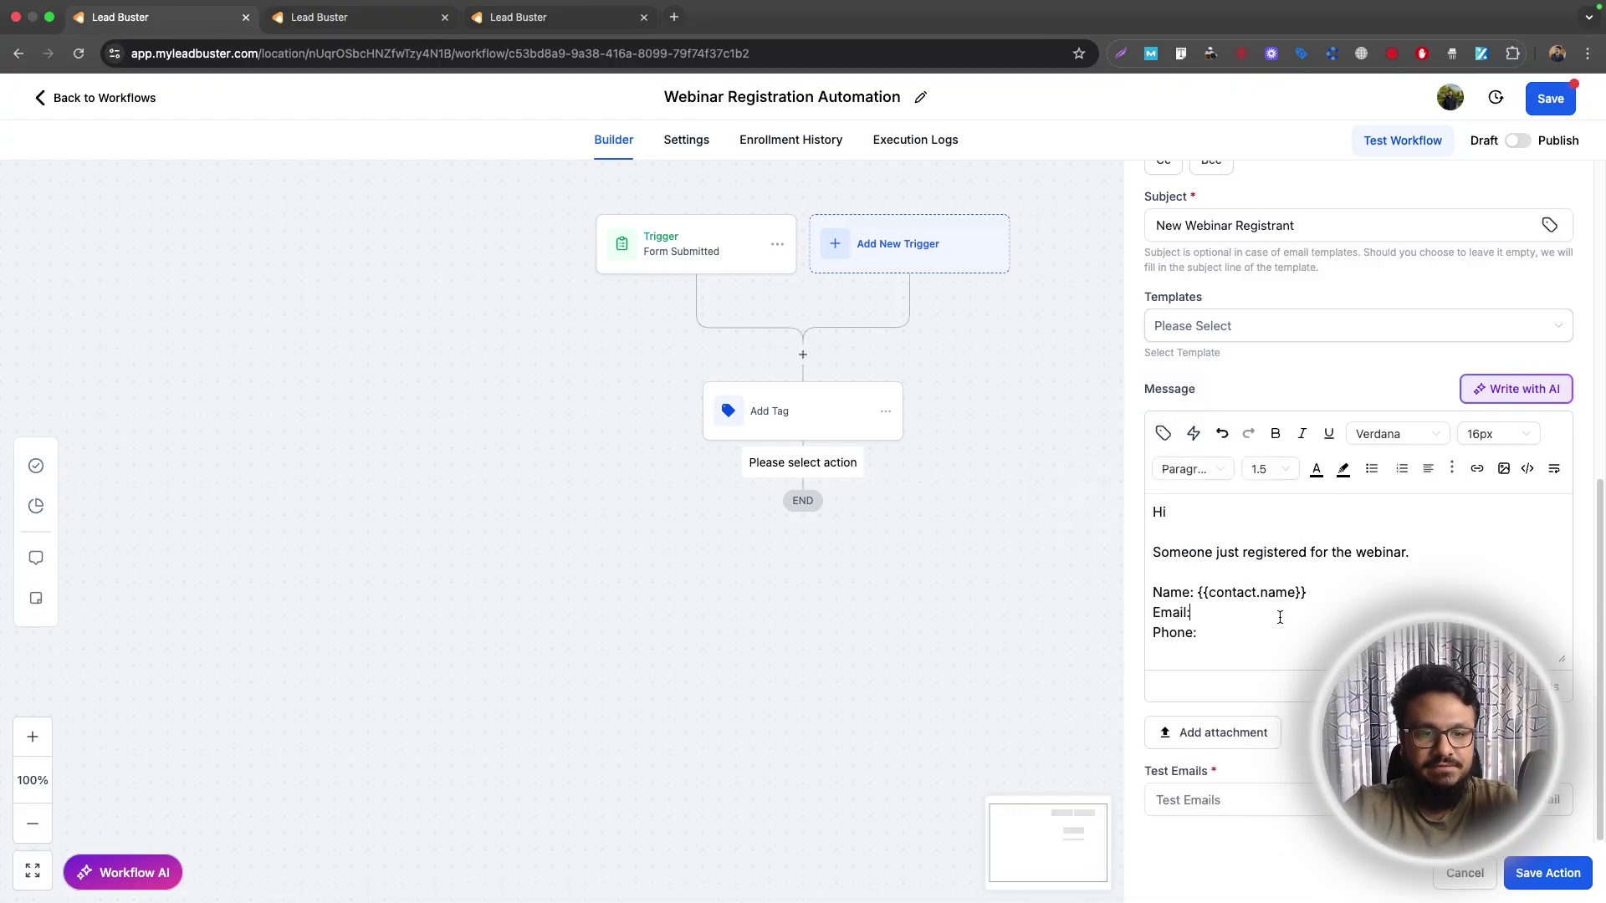
{"action": "left_click", "coordinate": [1163, 434]}
{"action": "left_click", "coordinate": [1076, 511]}
{"action": "left_click", "coordinate": [1060, 638]}
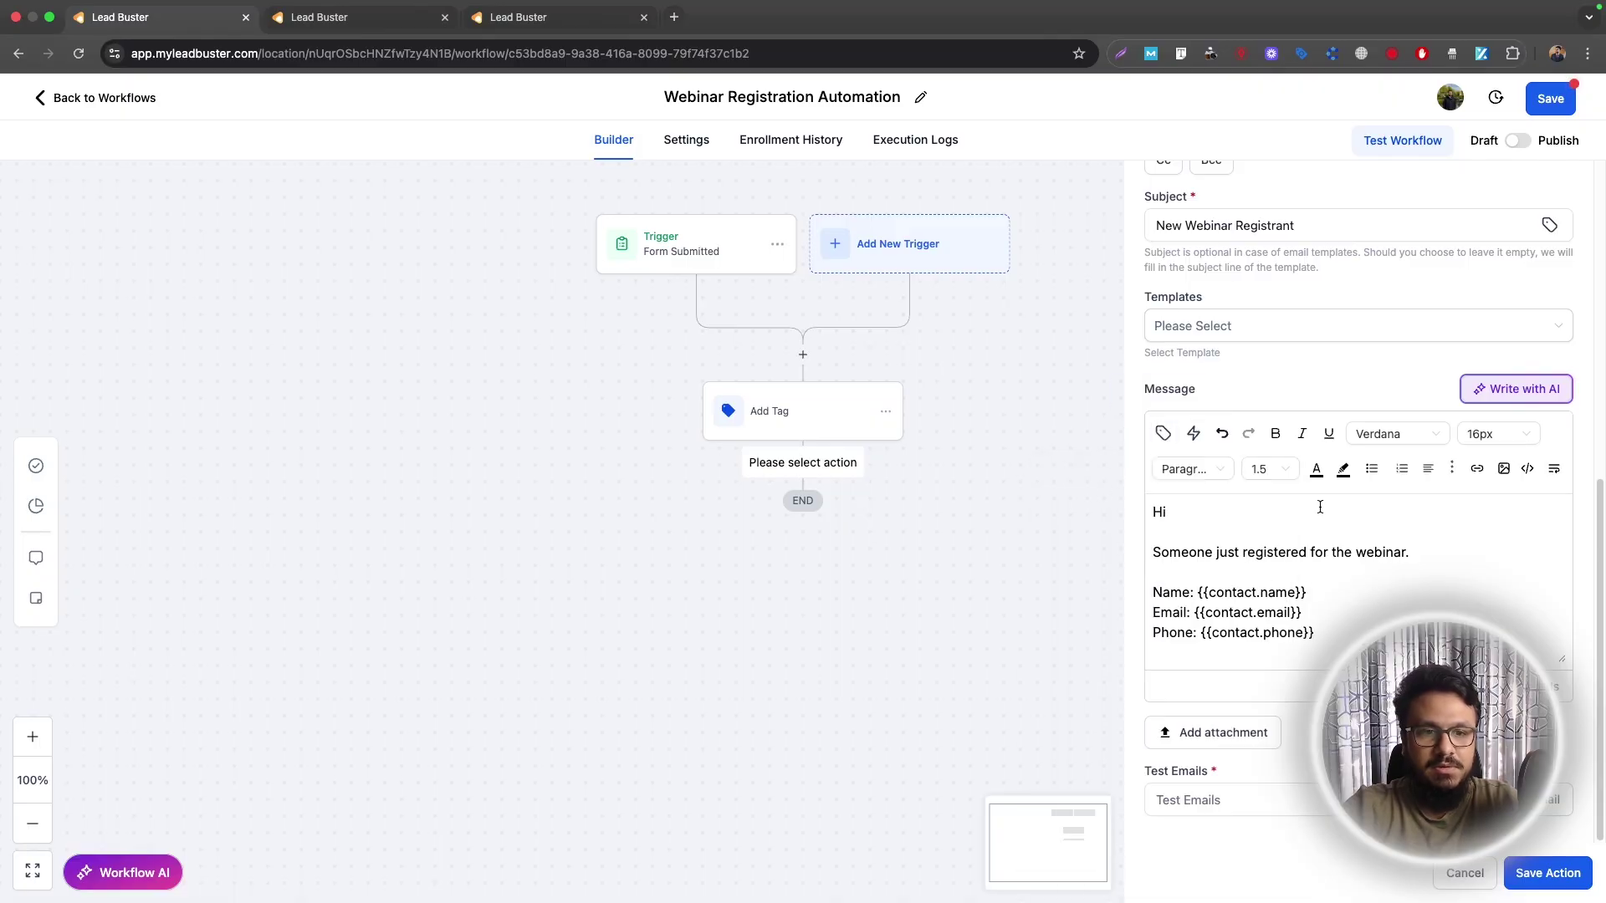
{"action": "left_click", "coordinate": [1535, 873]}
{"action": "left_click", "coordinate": [859, 571]}
Step: Add a Send Email action with subject 'Thank you for registering'
{"action": "type", "text": "ema"}
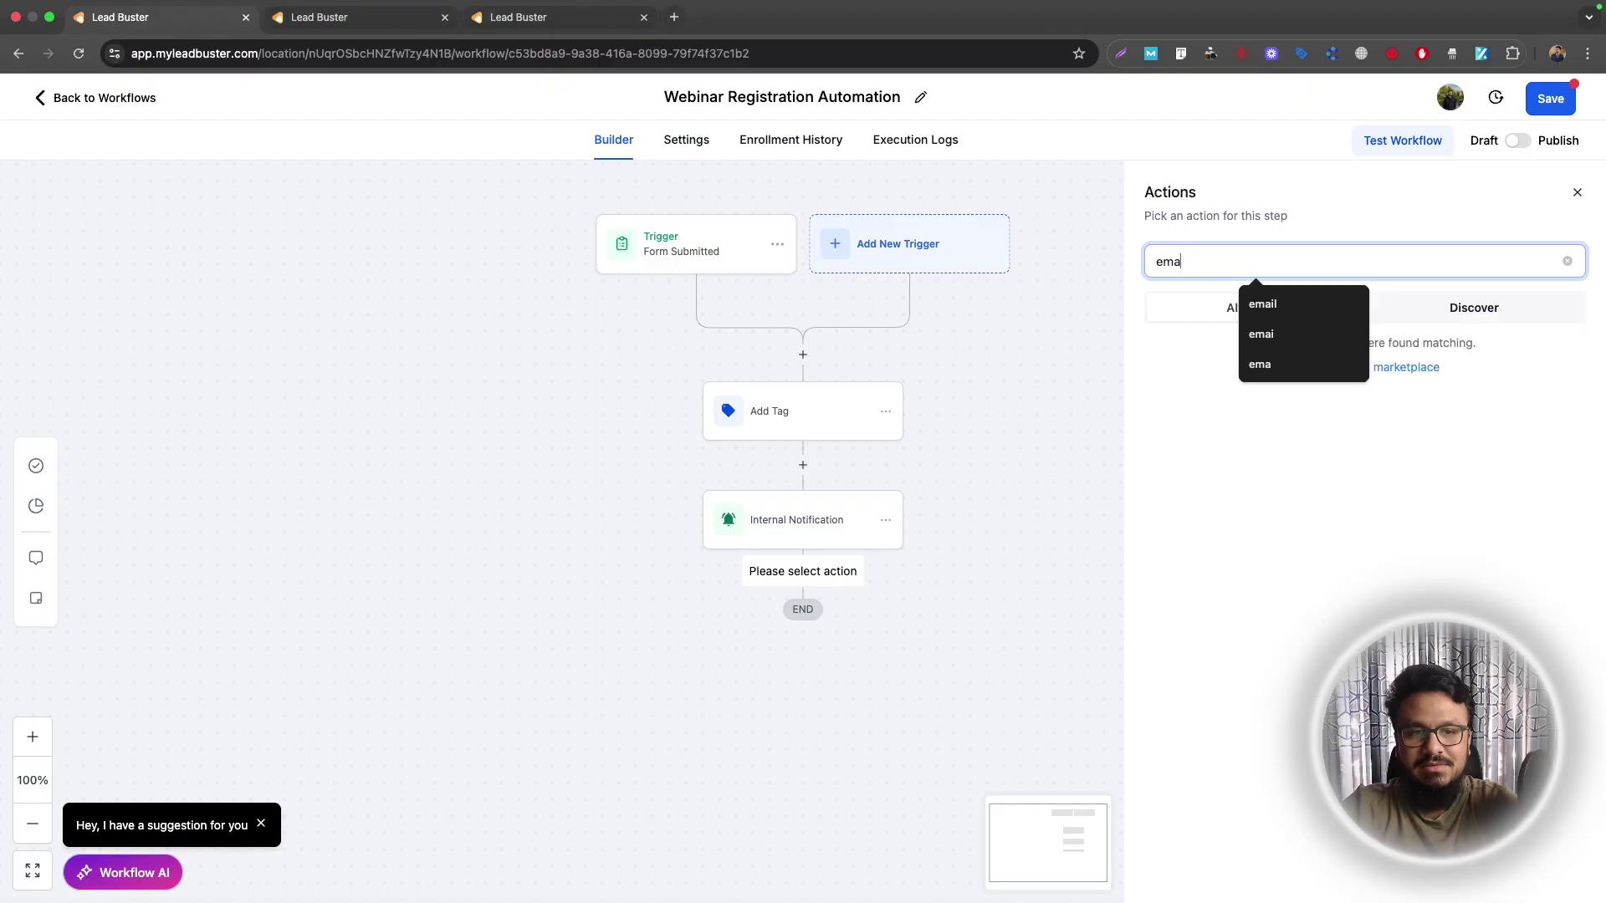
{"action": "type", "text": "il"}
{"action": "left_click", "coordinate": [1258, 403]}
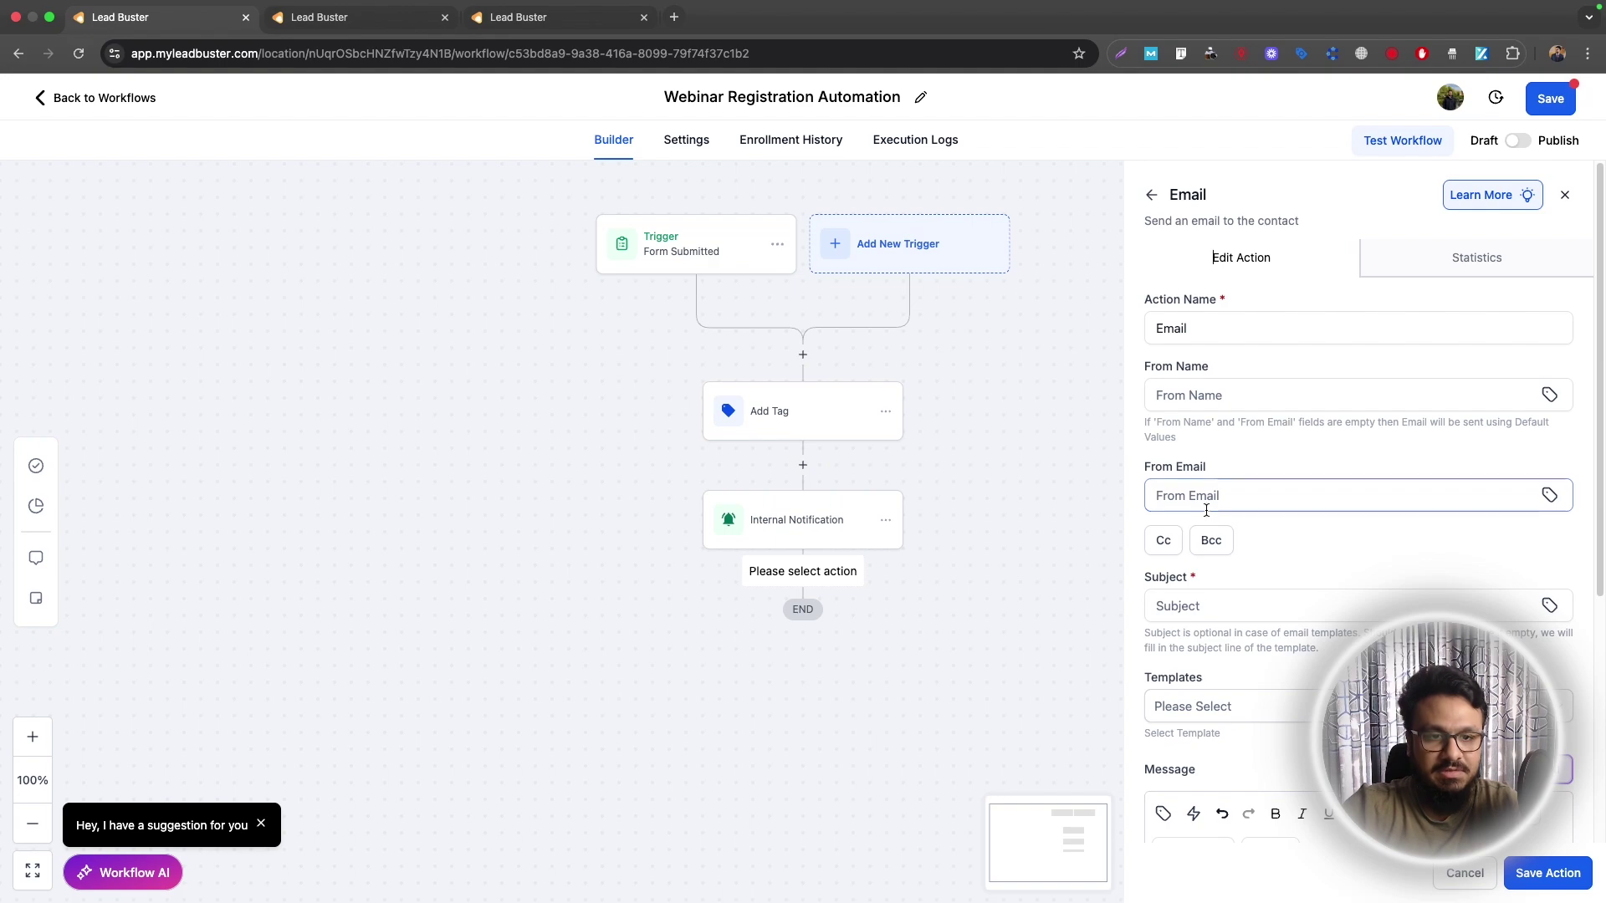
{"action": "left_click", "coordinate": [1207, 603]}
{"action": "type", "text": "Thank"}
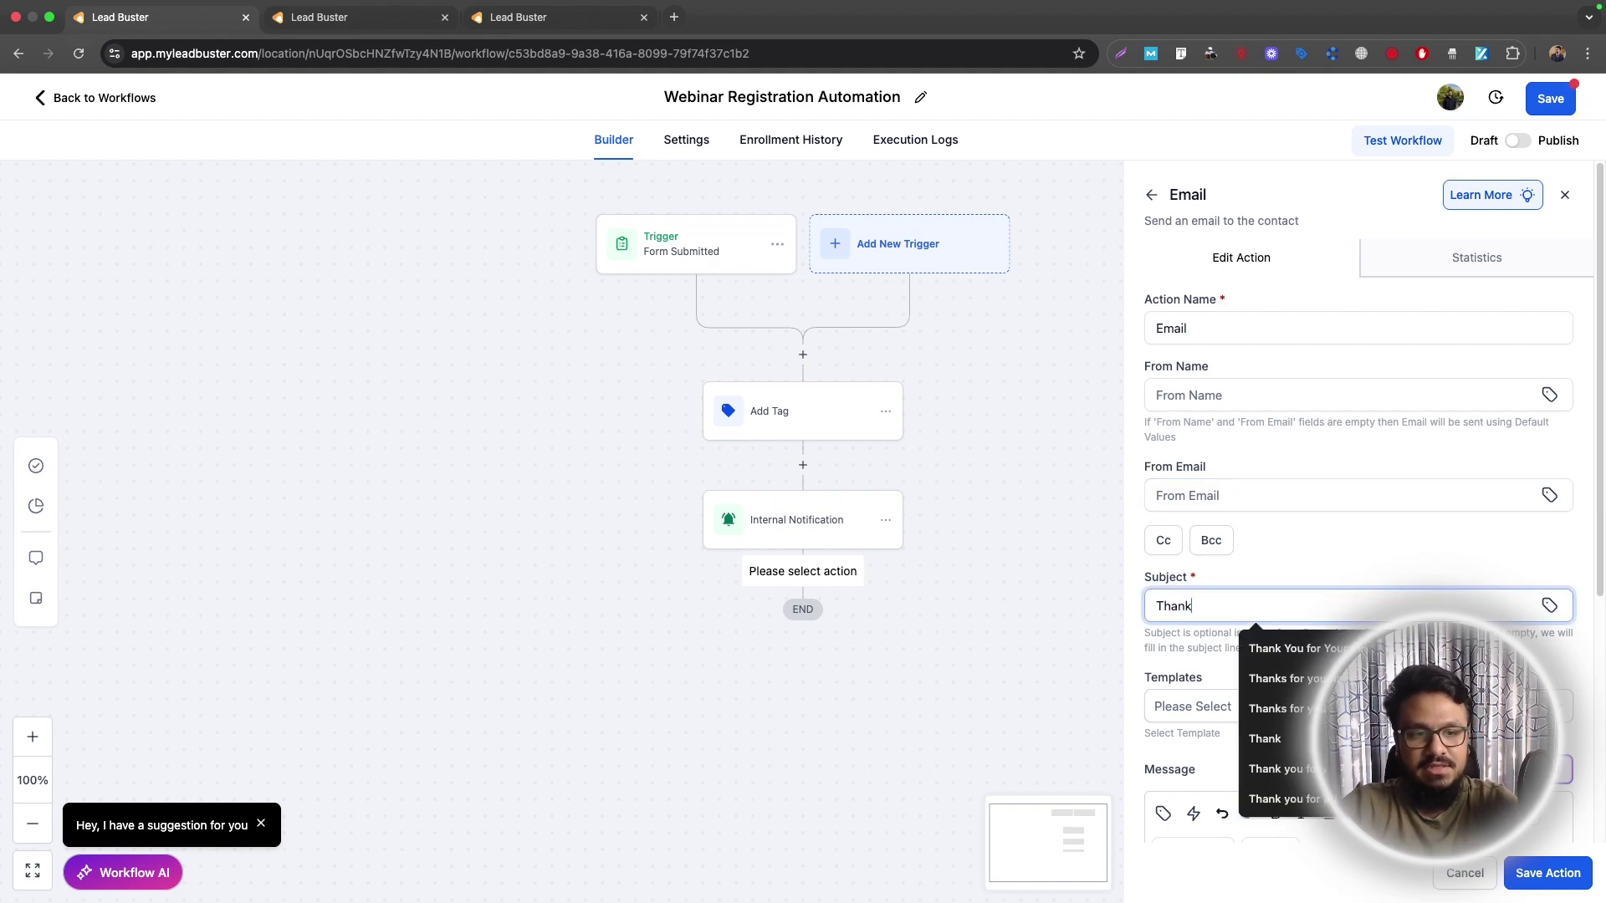
{"action": "type", "text": " you for registering"}
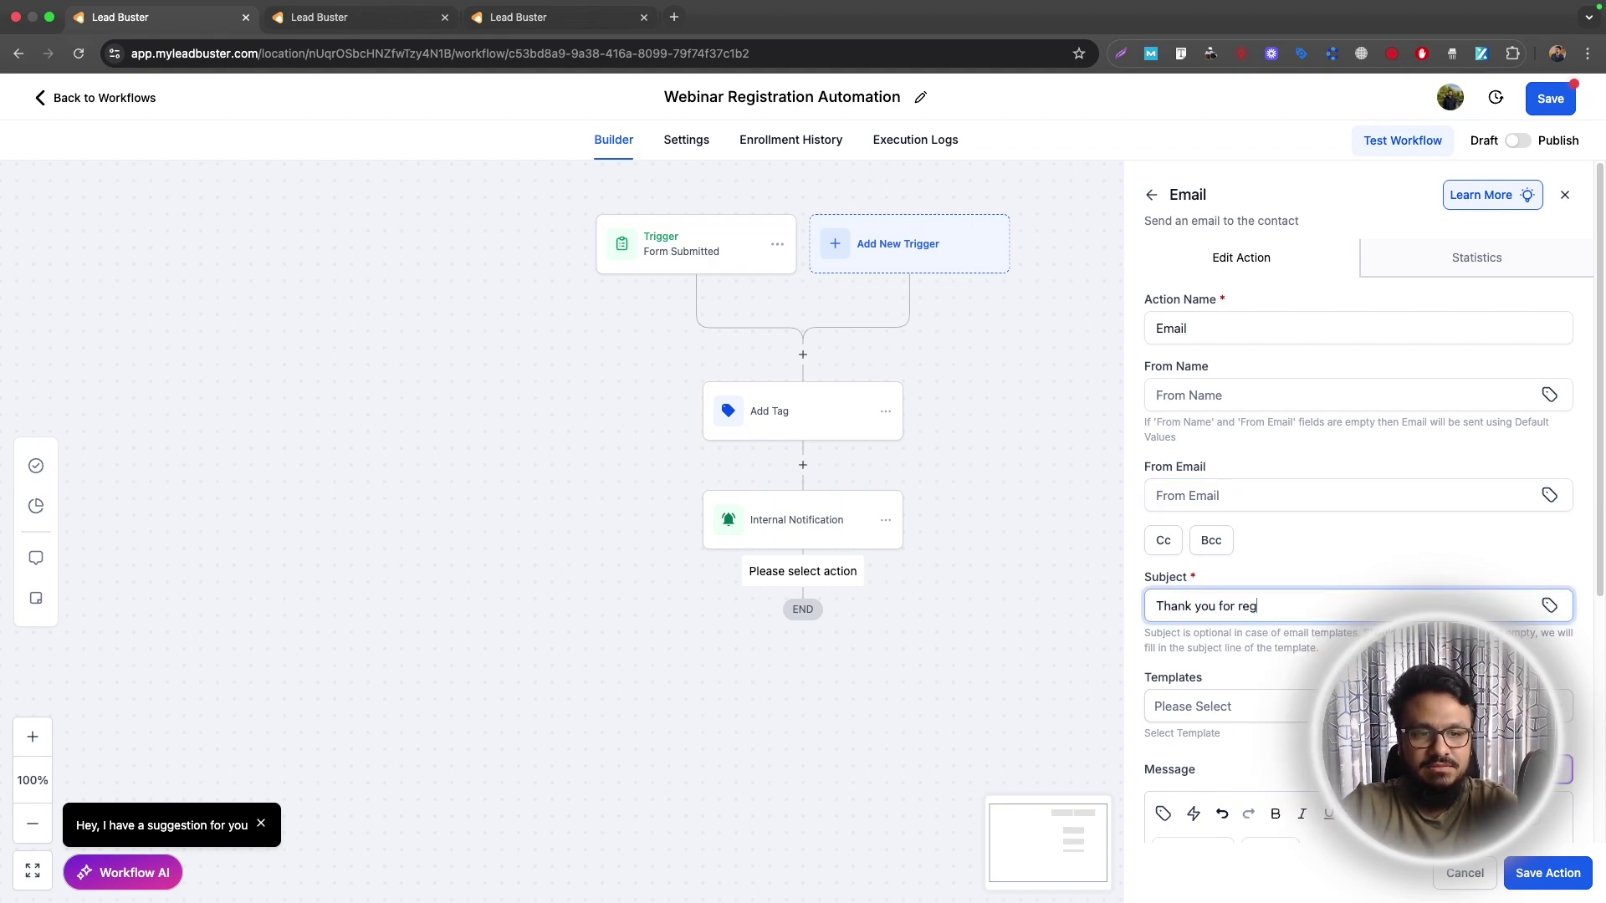
Step: Start the body with 'Hi {{contact.first_name}}' and 'Thank you for registering.'
{"action": "scroll", "coordinate": [1276, 610], "scroll_direction": "down", "scroll_amount": 4}
{"action": "left_click", "coordinate": [1276, 609]}
{"action": "type", "text": "Hi {{"}
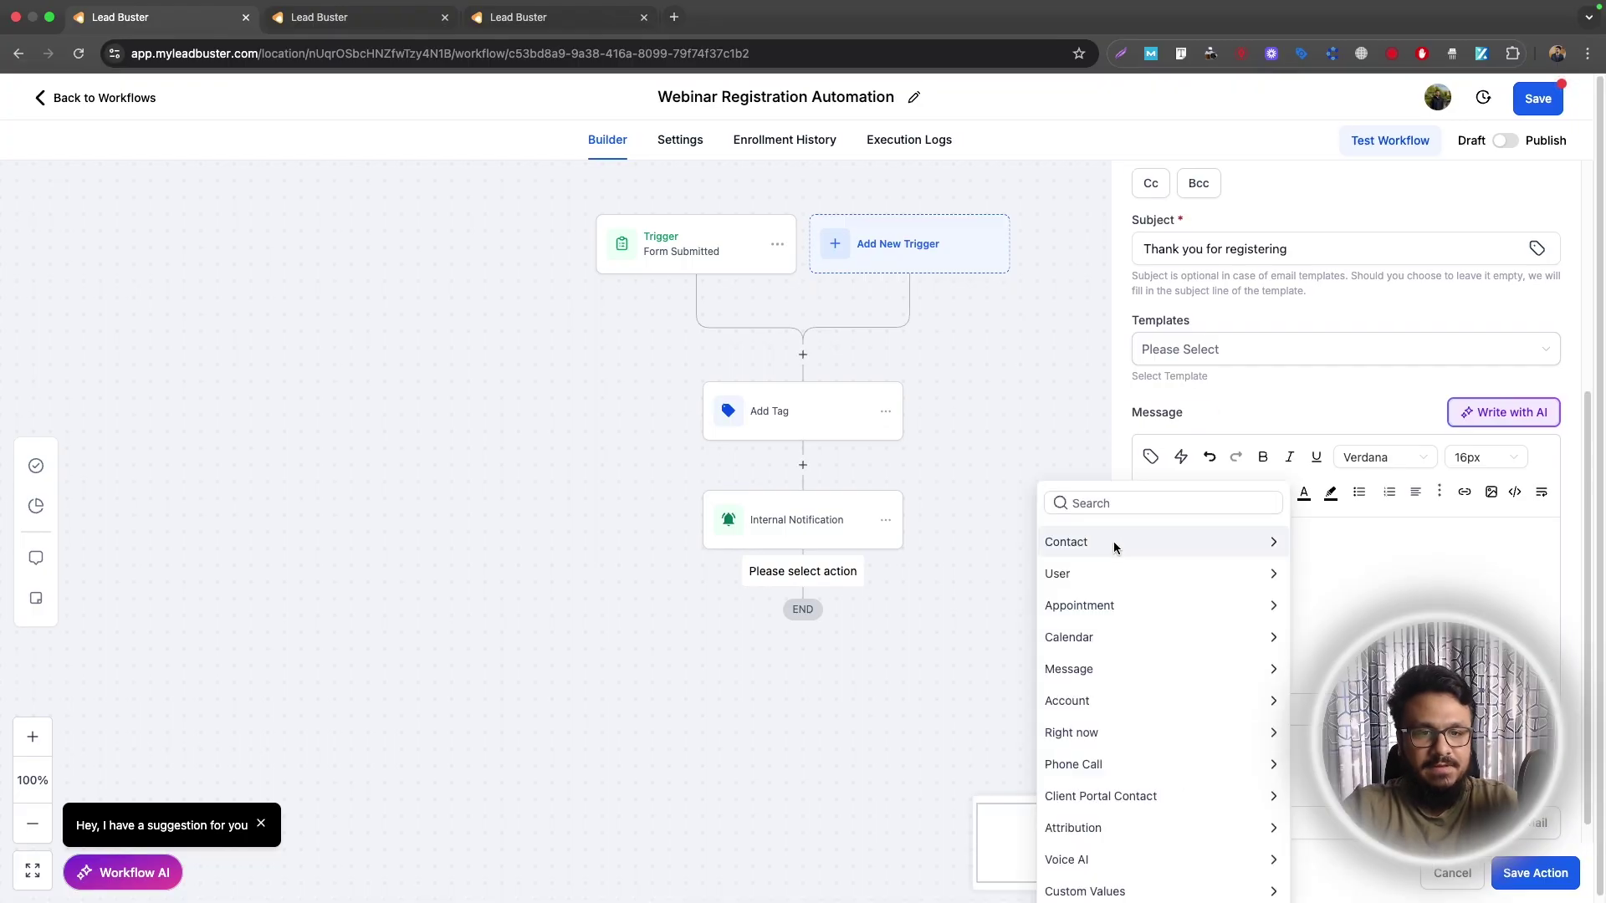
{"action": "left_click", "coordinate": [1112, 540]}
{"action": "left_click", "coordinate": [1102, 595]}
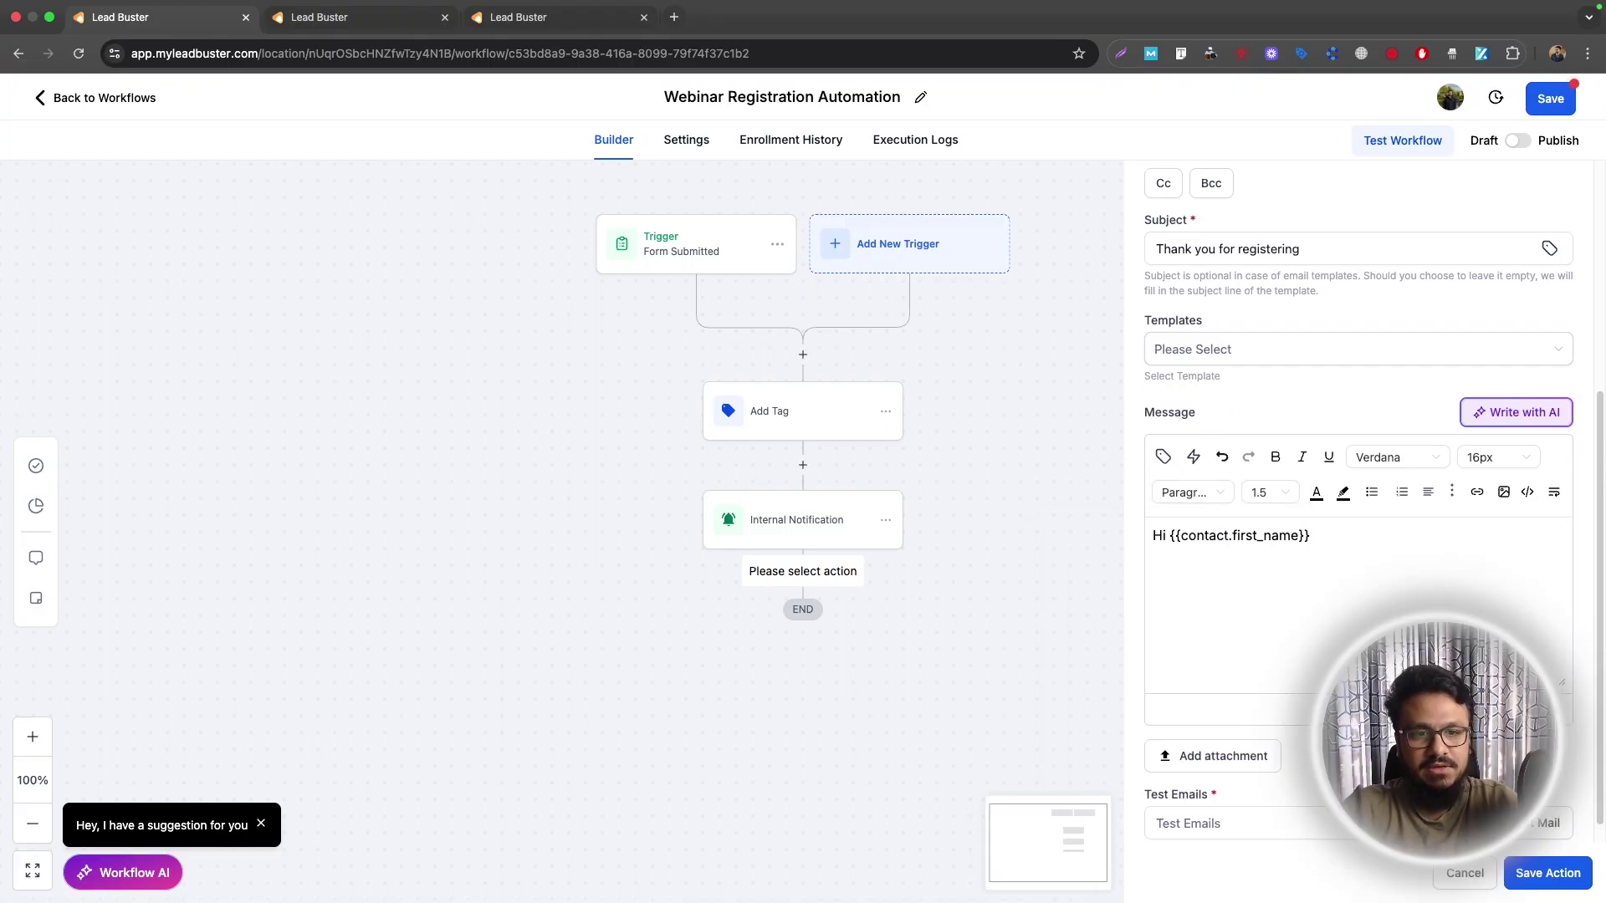
{"action": "key", "text": "Return"}
{"action": "key", "text": "Return"}
{"action": "type", "text": "Thank y"}
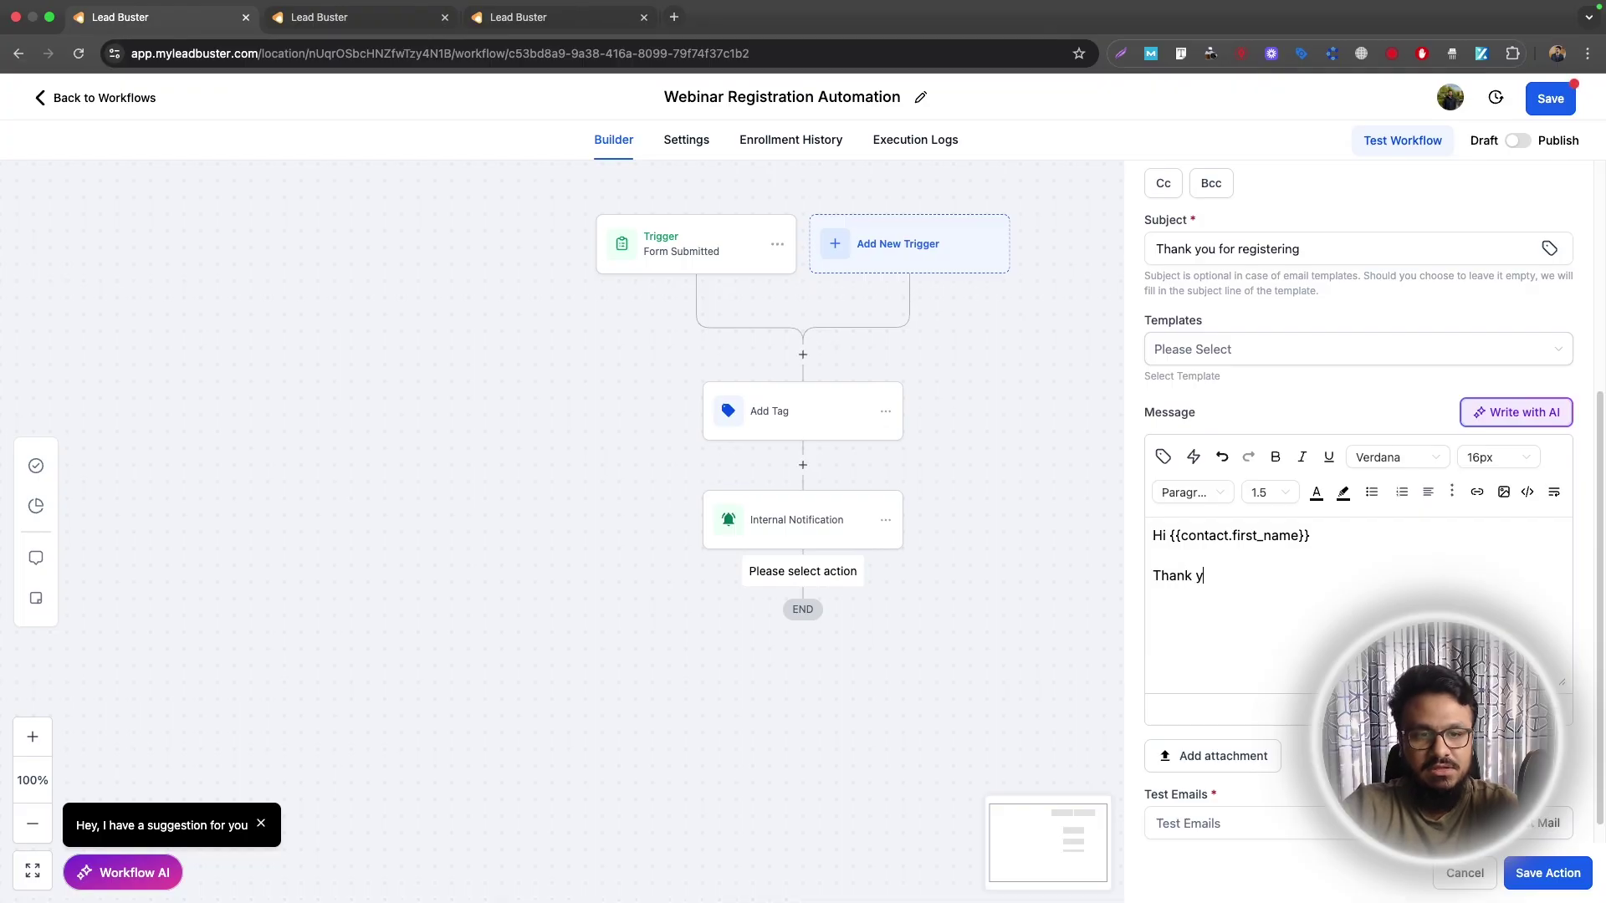
{"action": "type", "text": "ou for registering."}
Step: Add 'Here is the link:[LINK HERE]', a Best regards sign-off with sender's name, and save
{"action": "key", "text": "Return"}
{"action": "key", "text": "Return"}
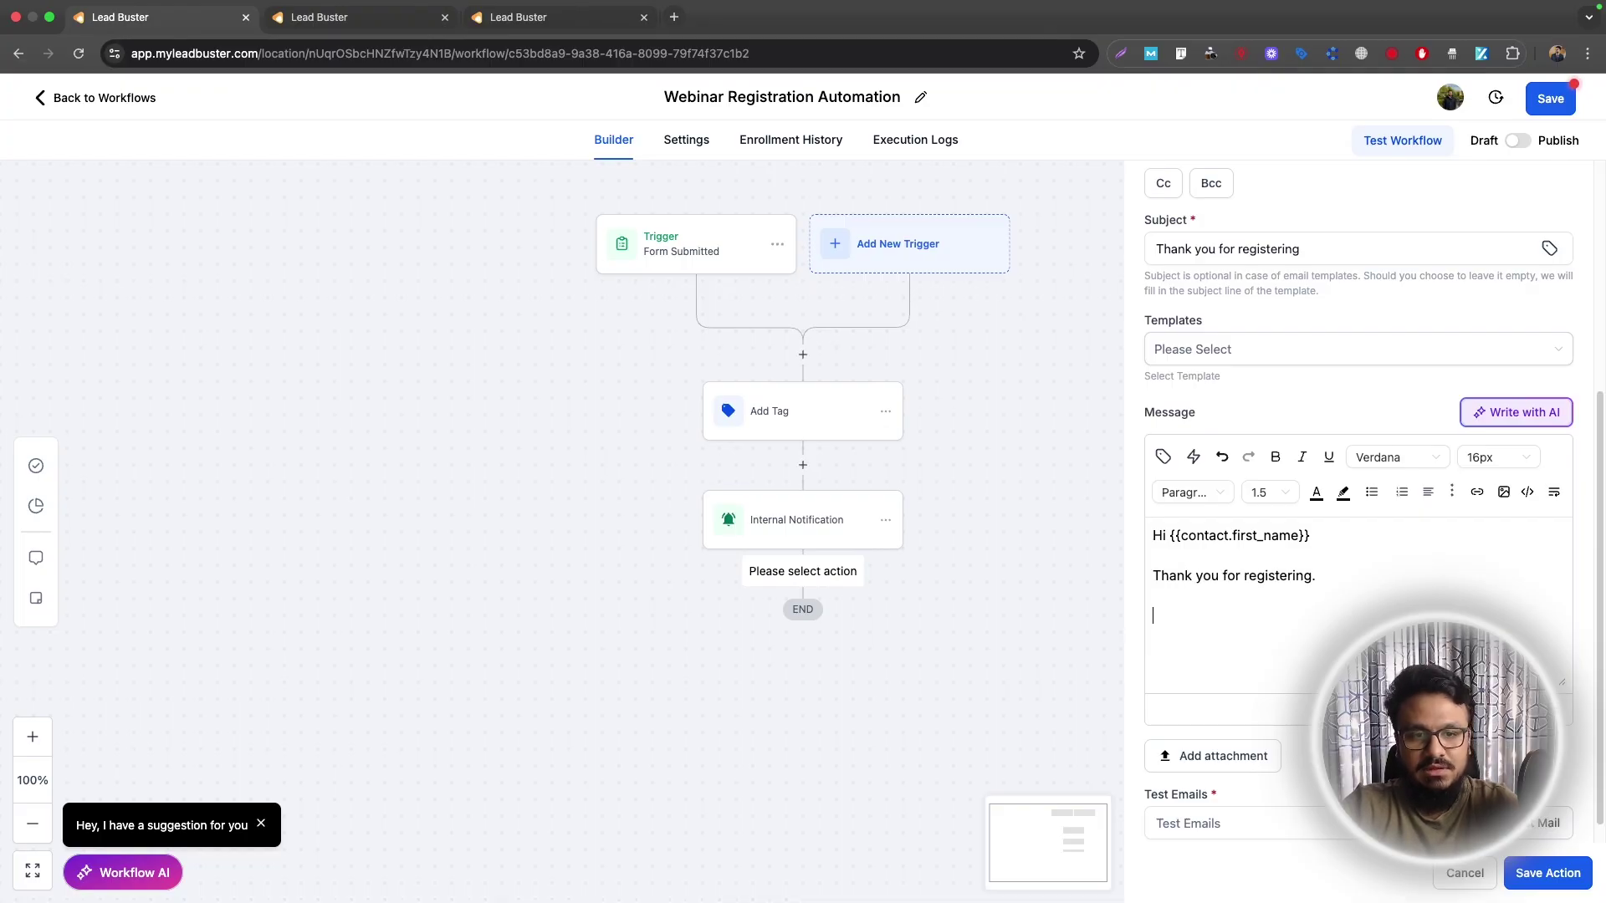
{"action": "type", "text": "Here is the"}
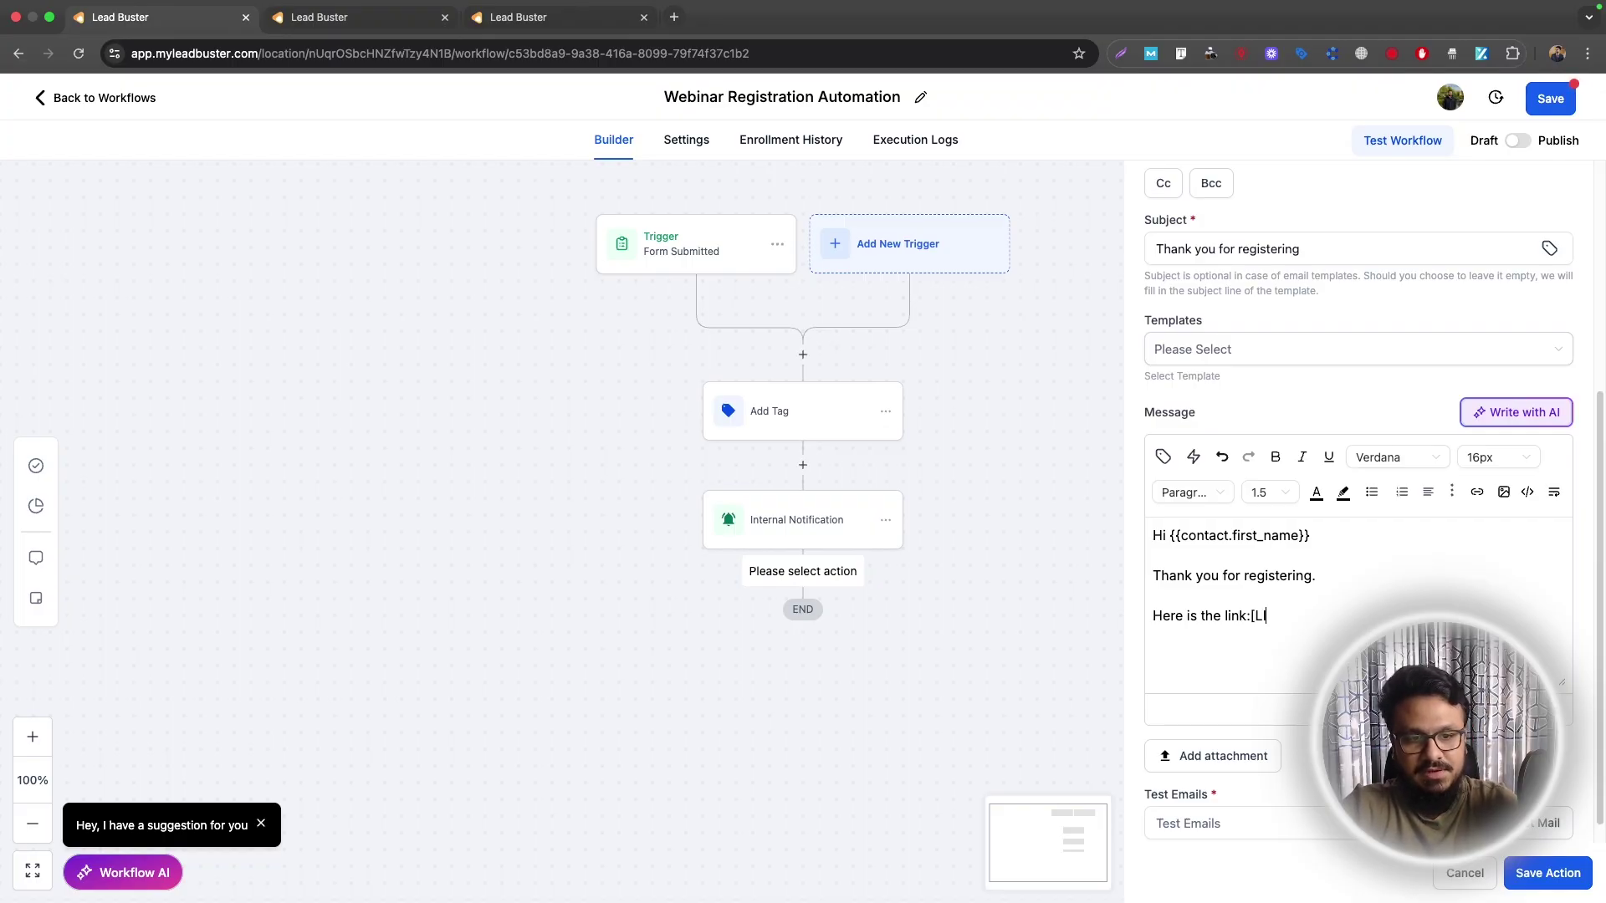
{"action": "type", "text": "link:[LINK HERE]"}
{"action": "key", "text": "Return"}
{"action": "key", "text": "Return"}
{"action": "type", "text": "Best "}
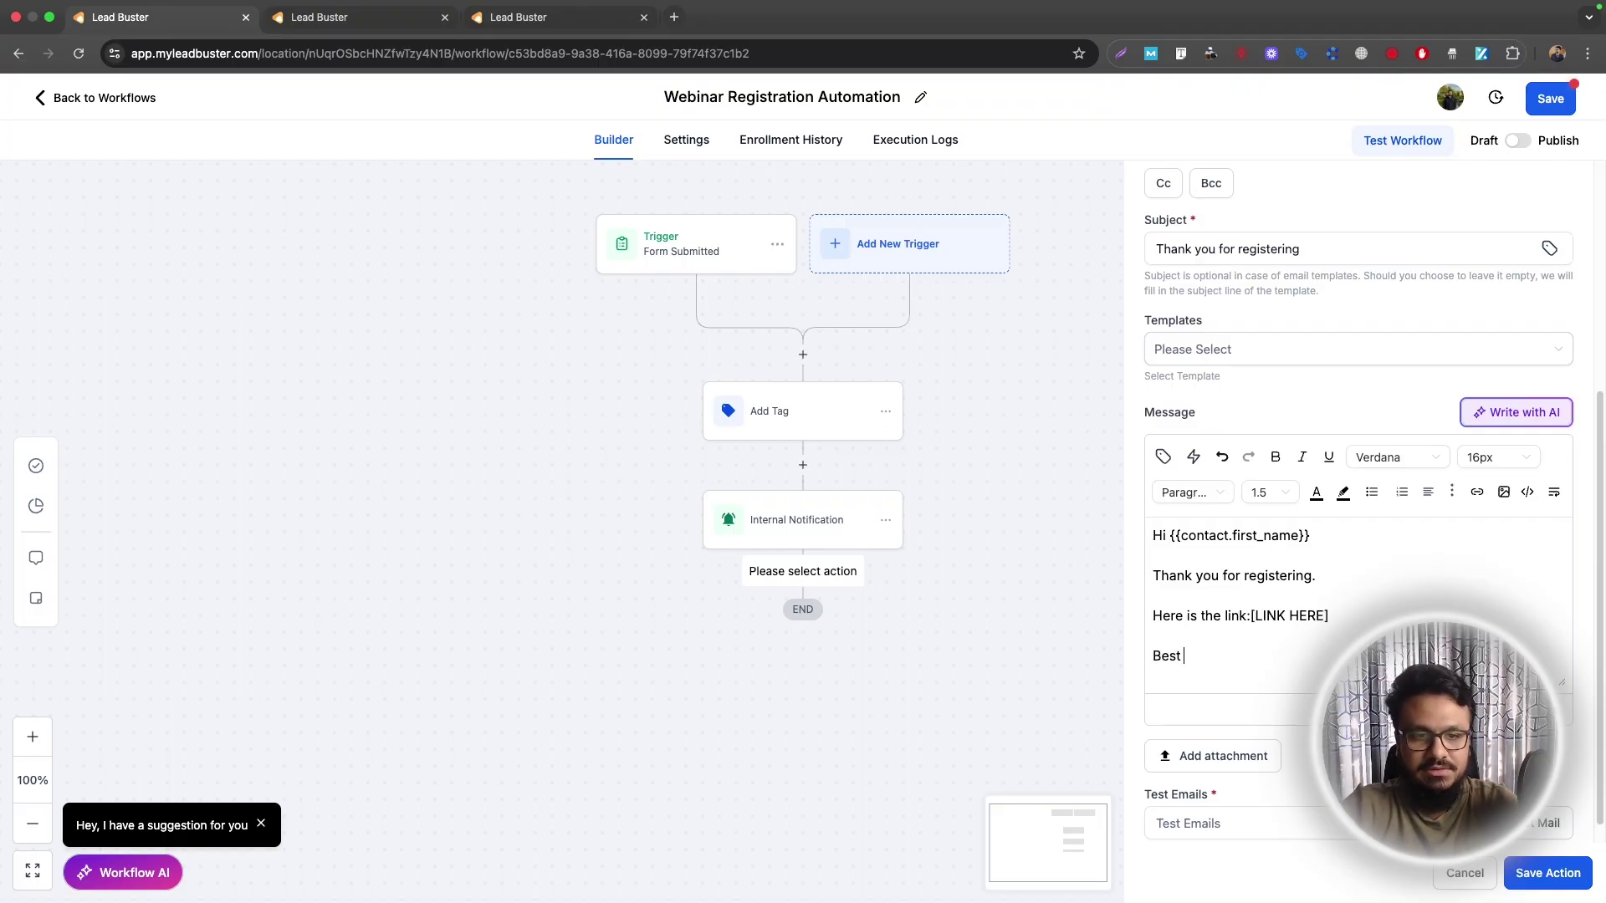
{"action": "type", "text": "regards"}
{"action": "key", "text": "Return"}
{"action": "type", "text": "Hasib"}
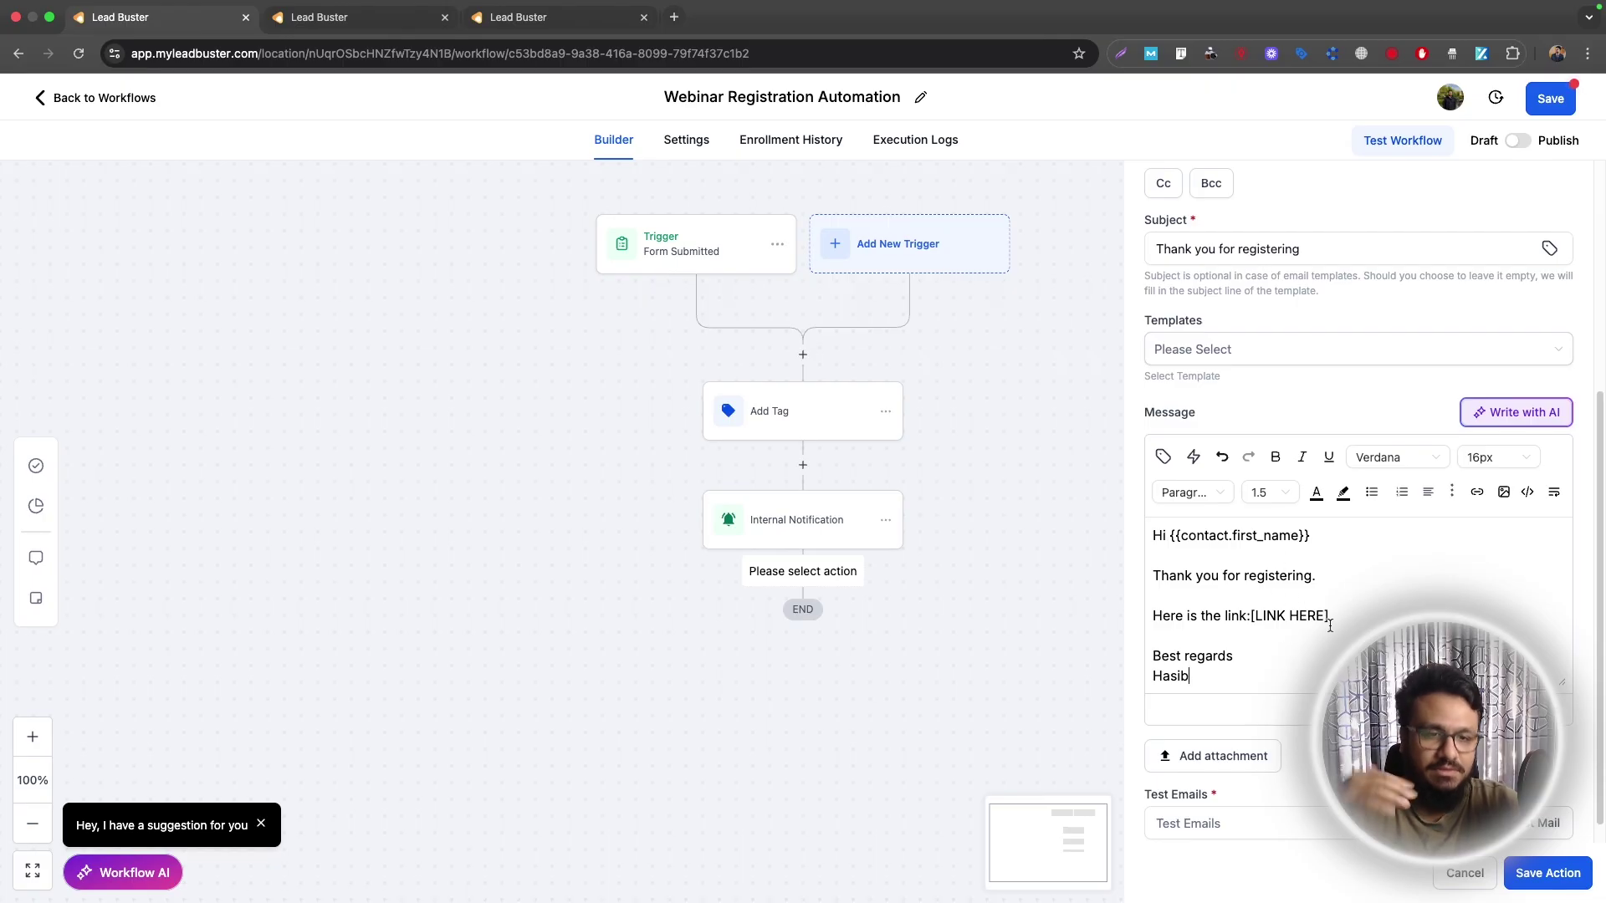
{"action": "left_click", "coordinate": [1581, 879]}
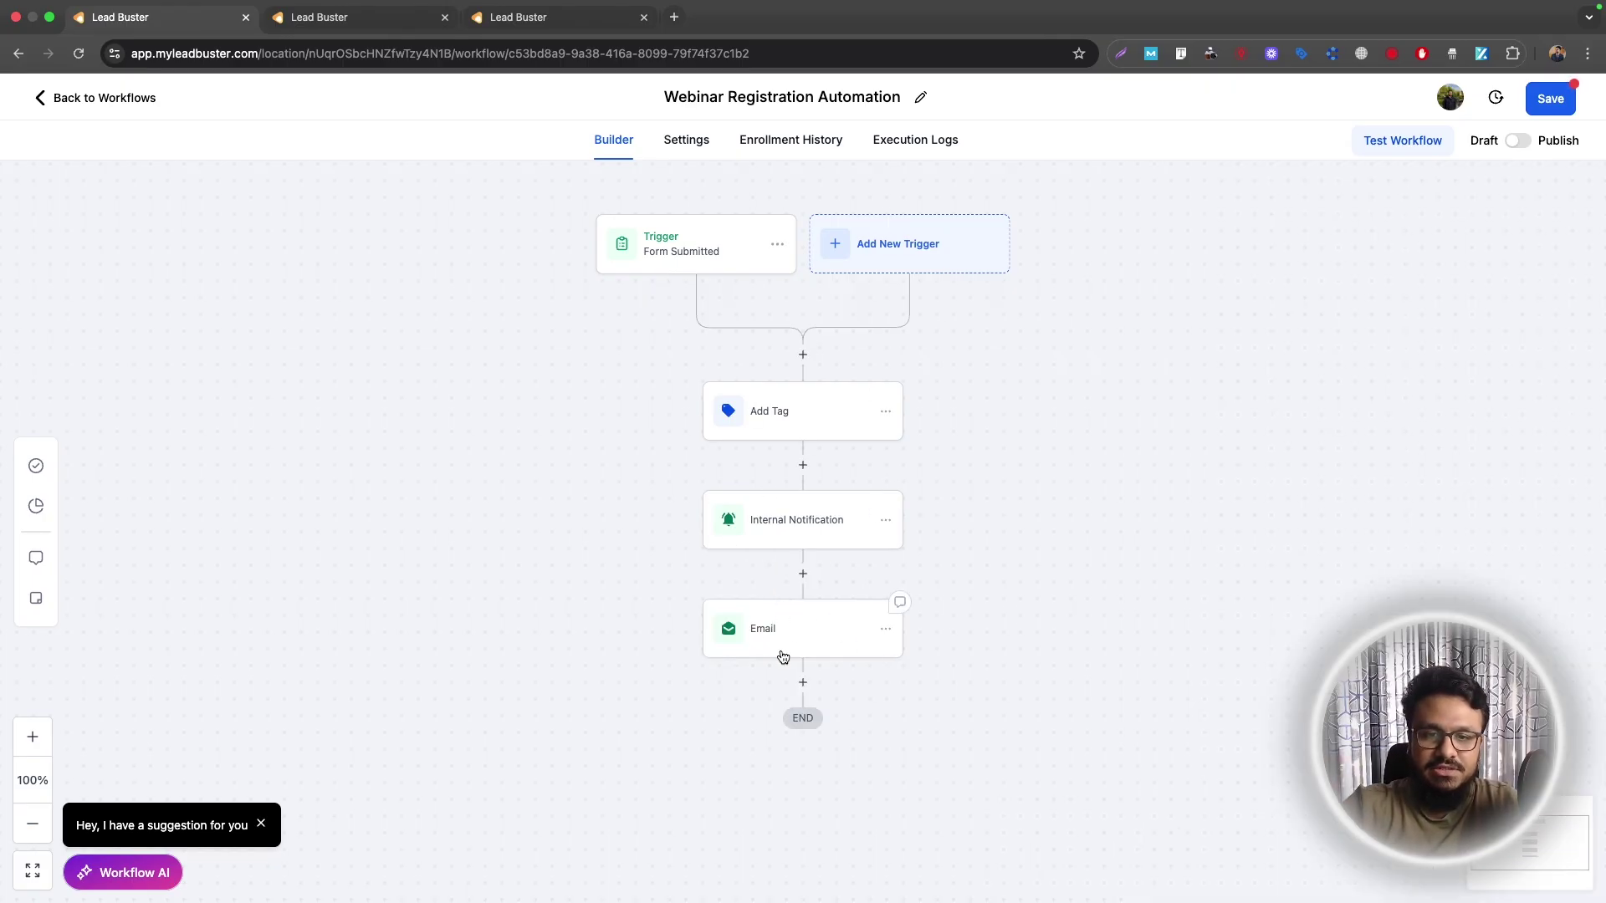
Step: Add a Set Event Start Time step after the email, typed as Specific Date/Time
{"action": "scroll", "coordinate": [887, 618], "scroll_direction": "down", "scroll_amount": 2}
{"action": "left_click", "coordinate": [801, 587]}
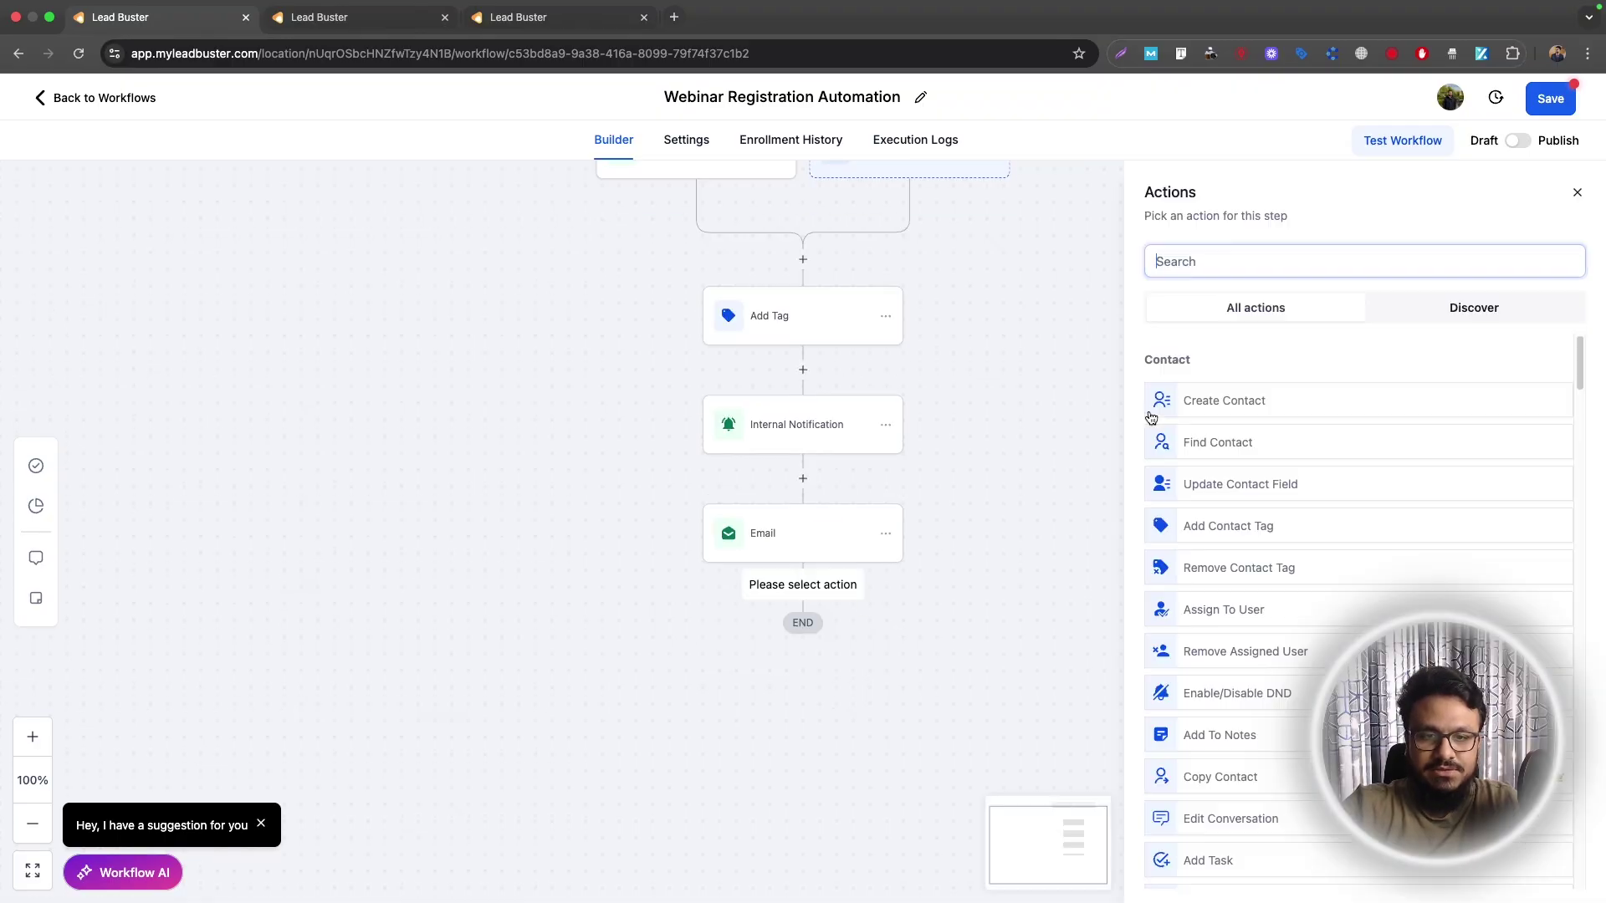
{"action": "type", "text": "set"}
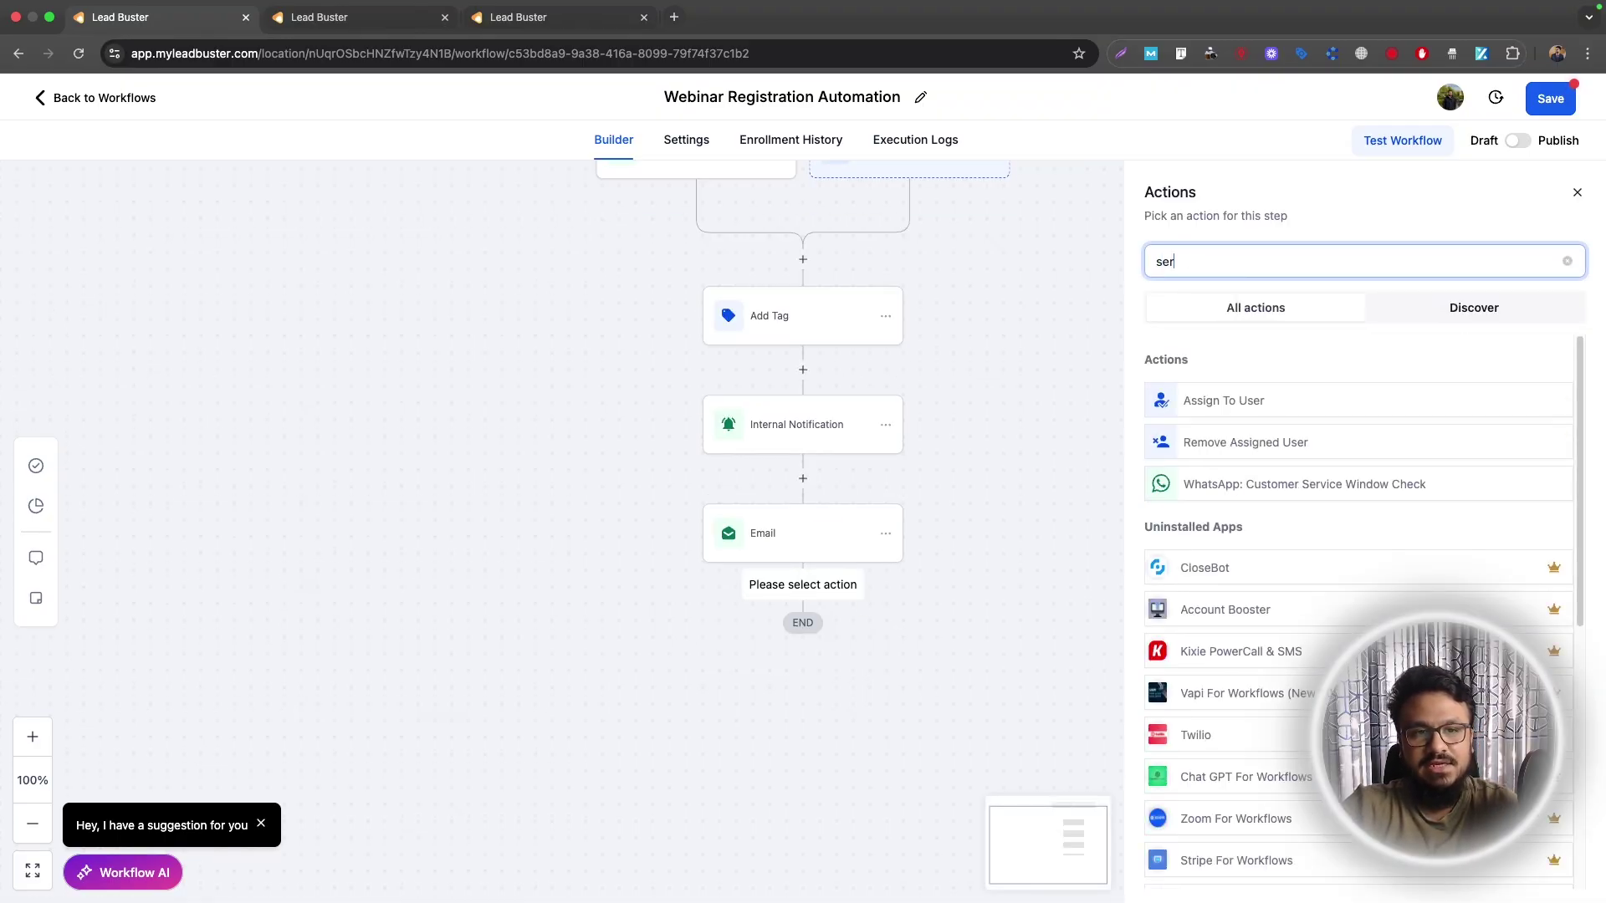
{"action": "left_click", "coordinate": [1233, 410]}
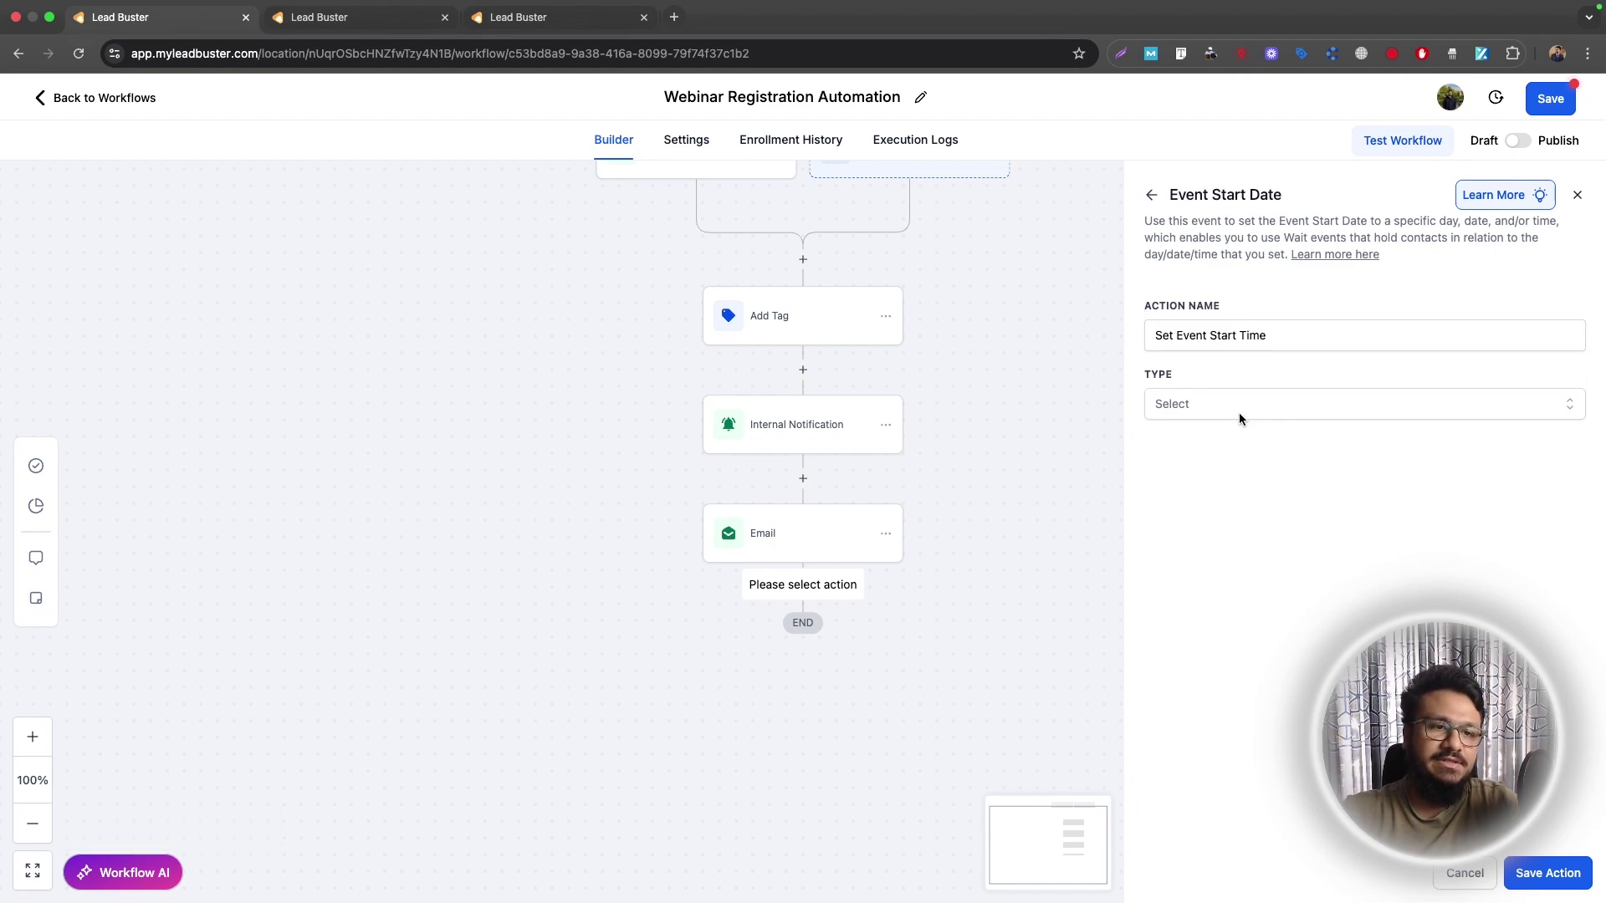
{"action": "left_click", "coordinate": [1237, 413]}
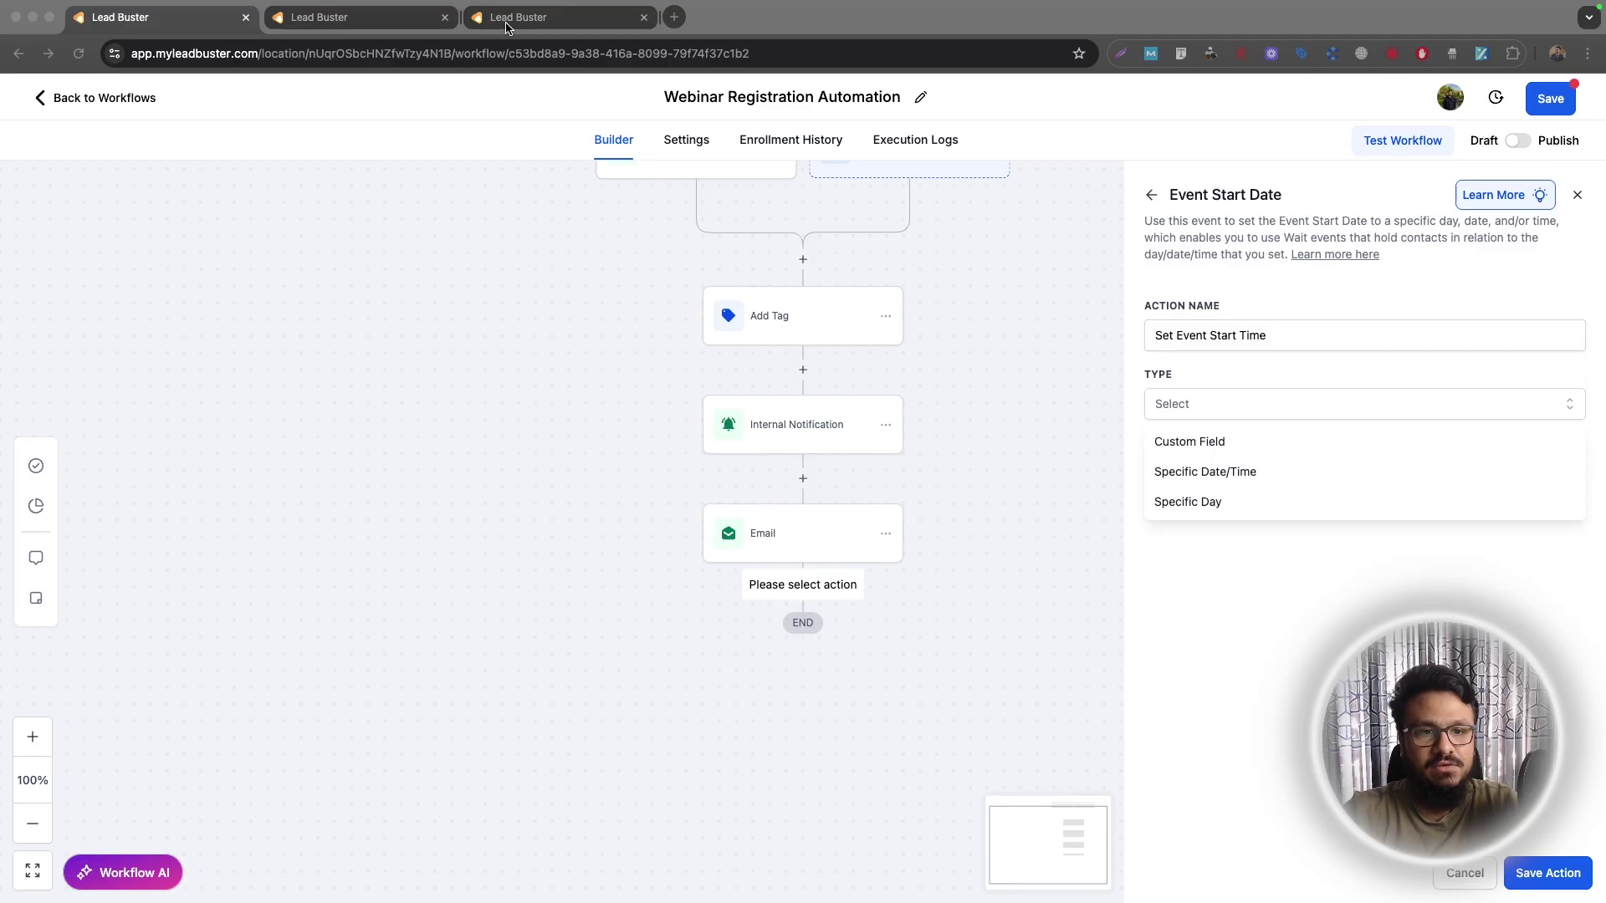
{"action": "left_click", "coordinate": [1204, 473]}
{"action": "left_click", "coordinate": [1197, 474]}
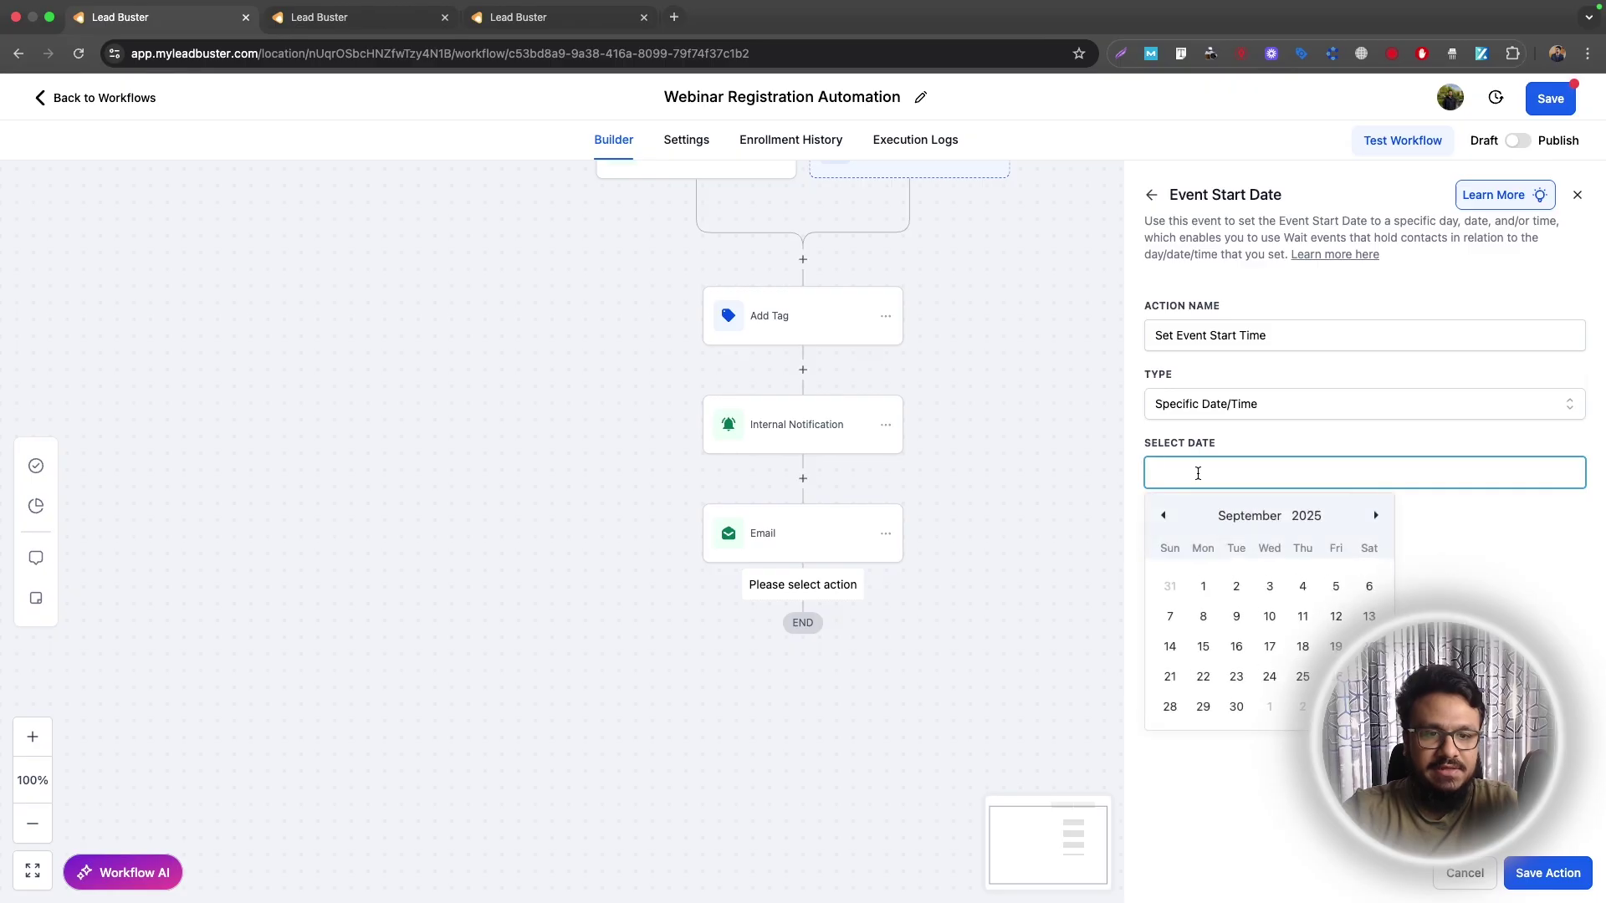
{"action": "left_click", "coordinate": [1337, 618]}
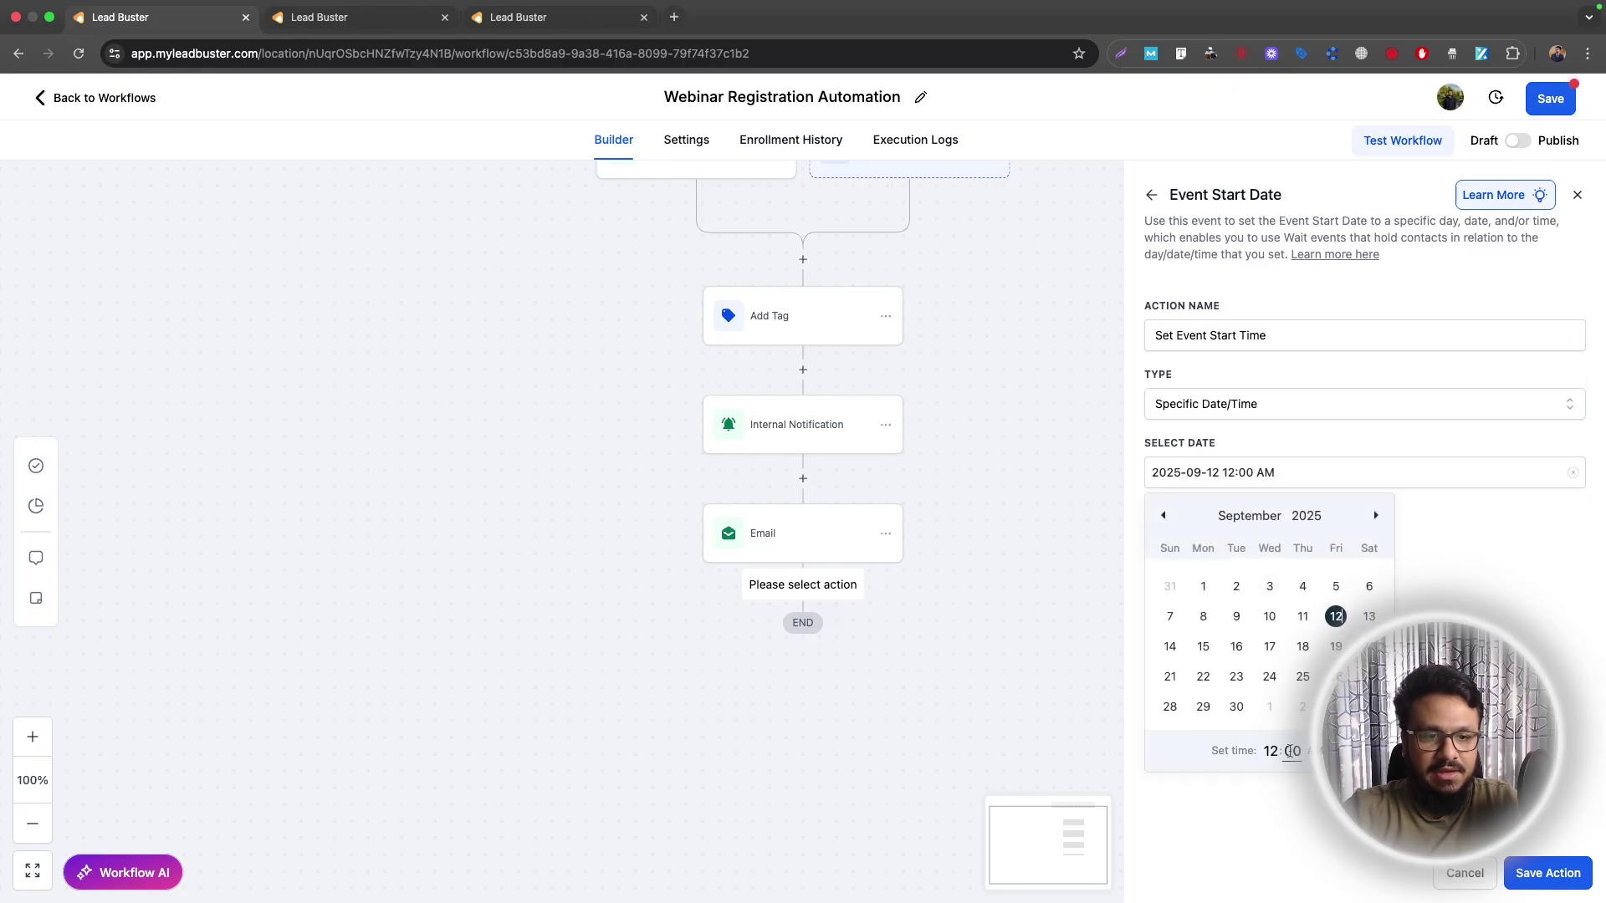
{"action": "left_click", "coordinate": [1330, 751]}
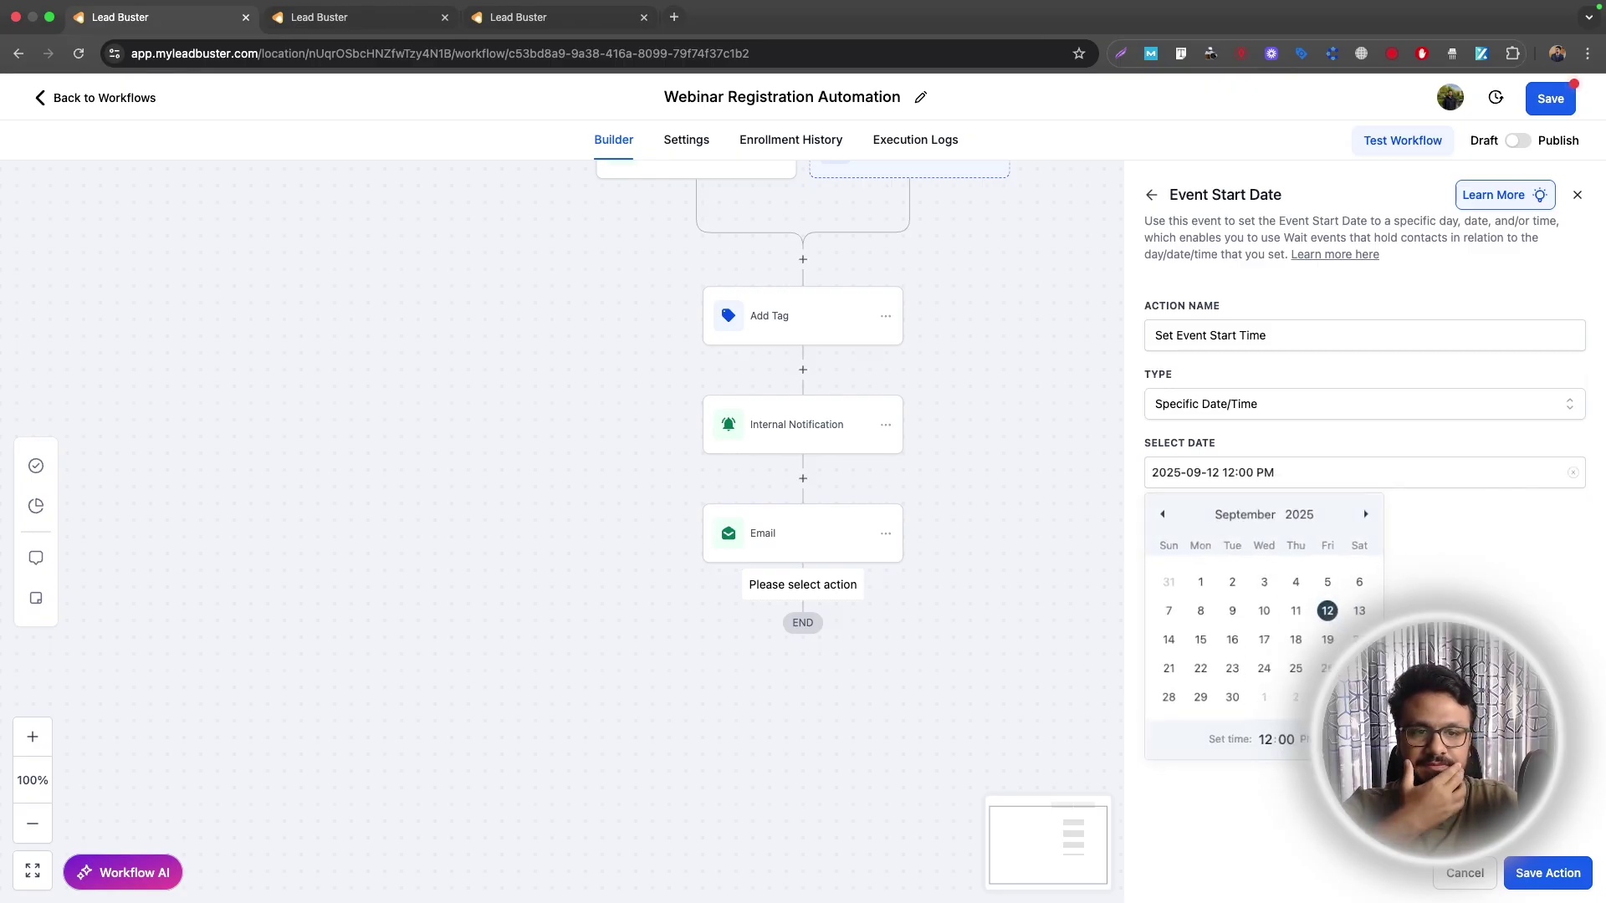
{"action": "left_click", "coordinate": [1272, 461]}
{"action": "left_click", "coordinate": [1279, 343]}
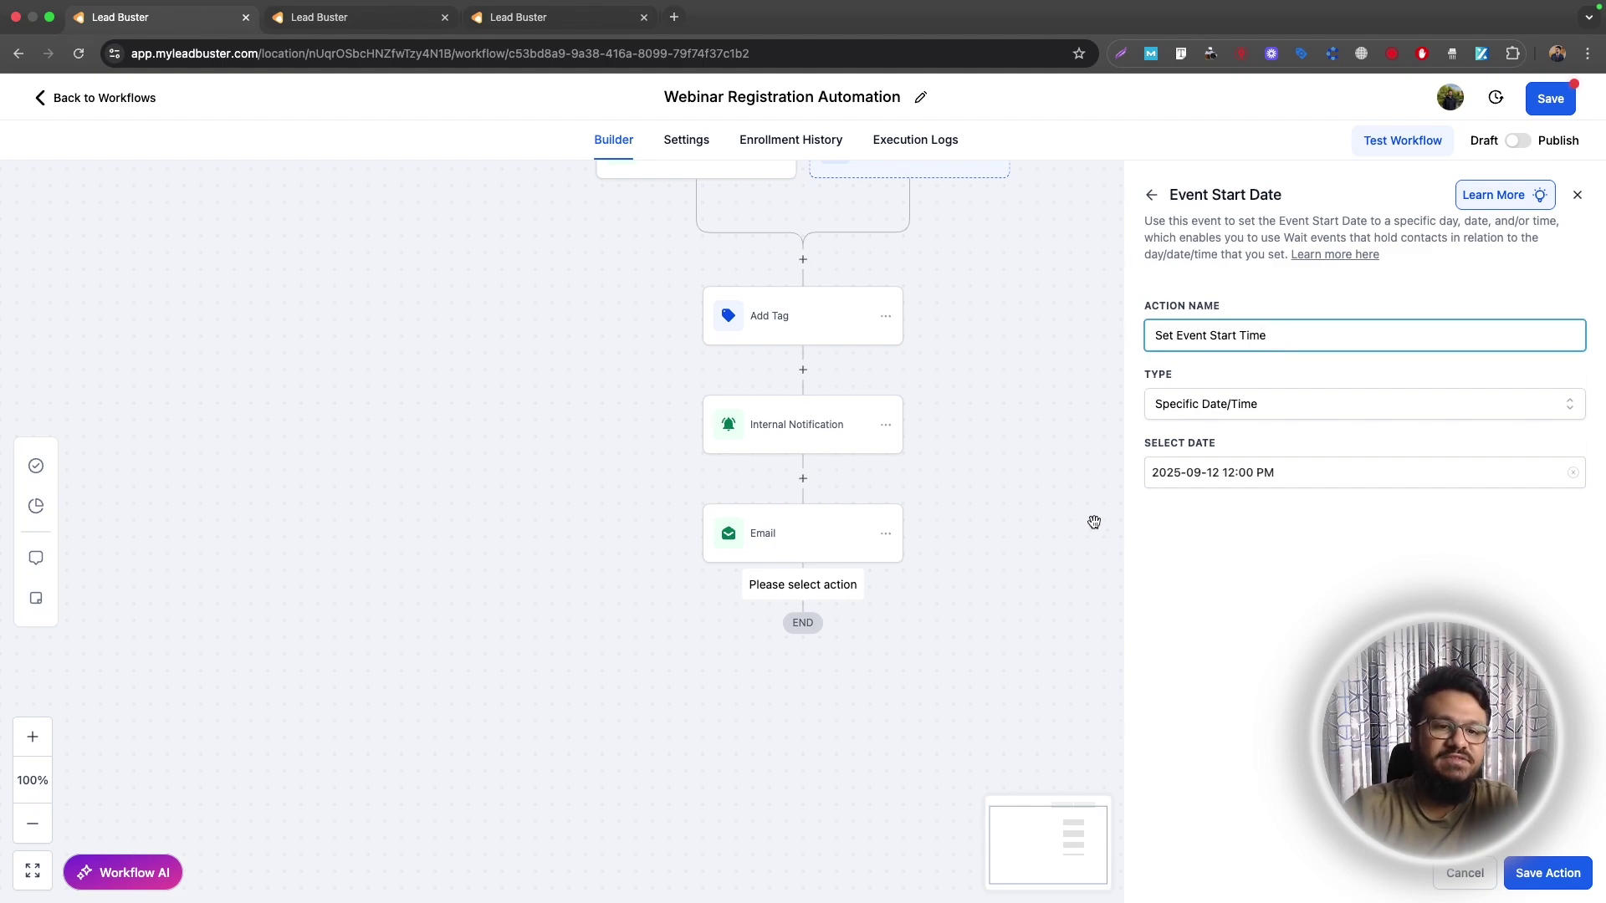
{"action": "left_click", "coordinate": [1547, 873]}
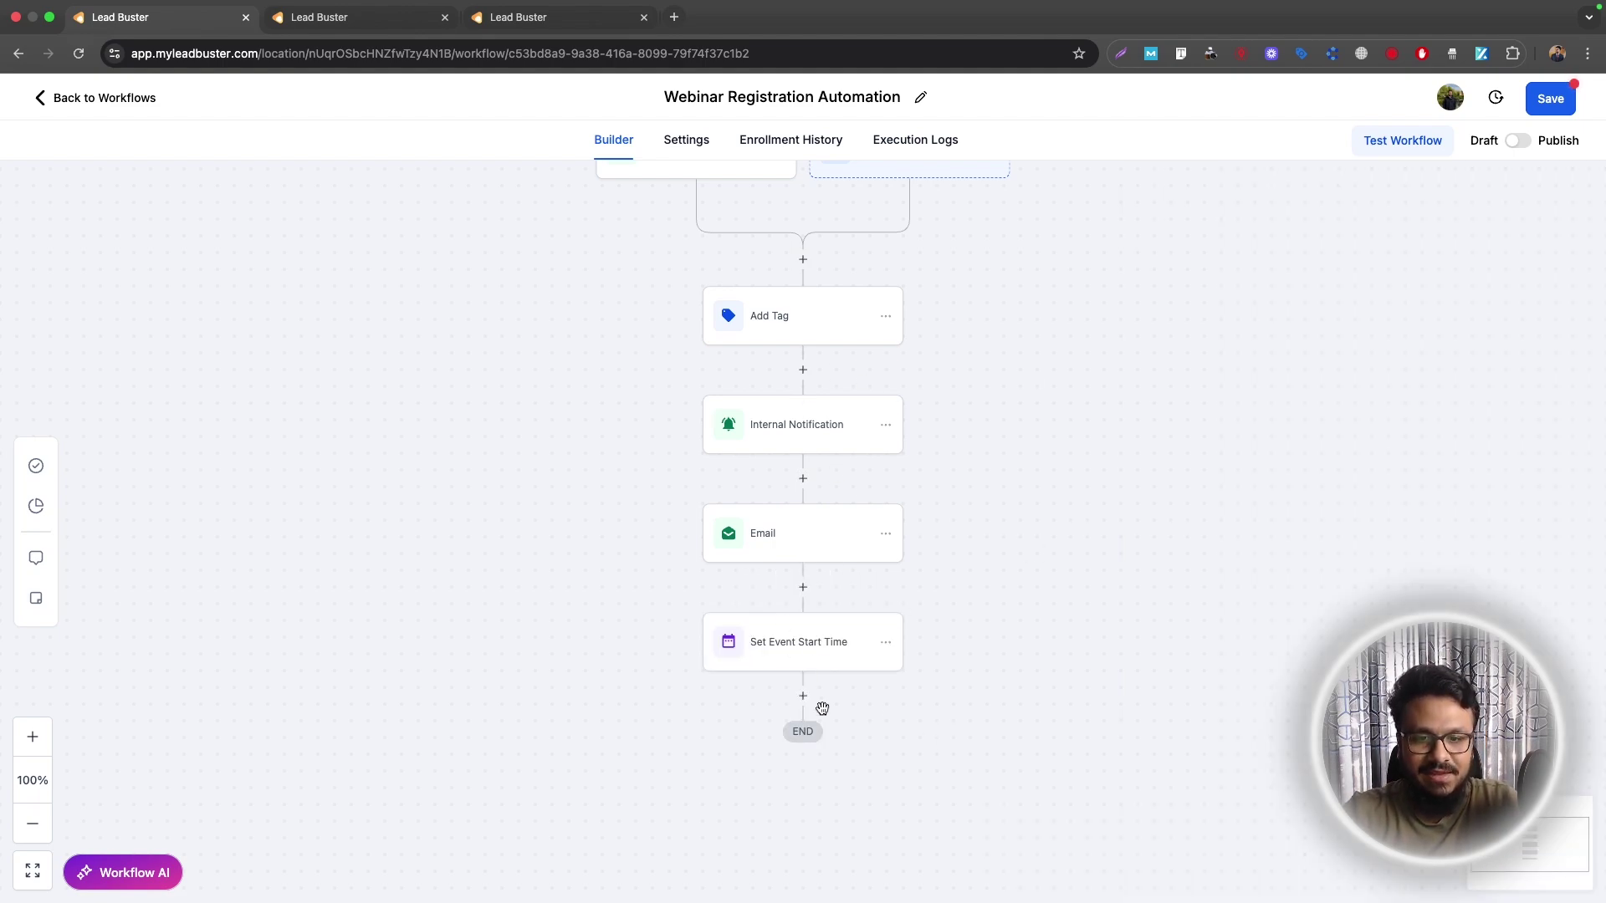
Step: Insert a Wait after Set Event Start Time that holds contacts until 4 days before the event time
{"action": "left_click", "coordinate": [803, 697]}
{"action": "type", "text": "wait"}
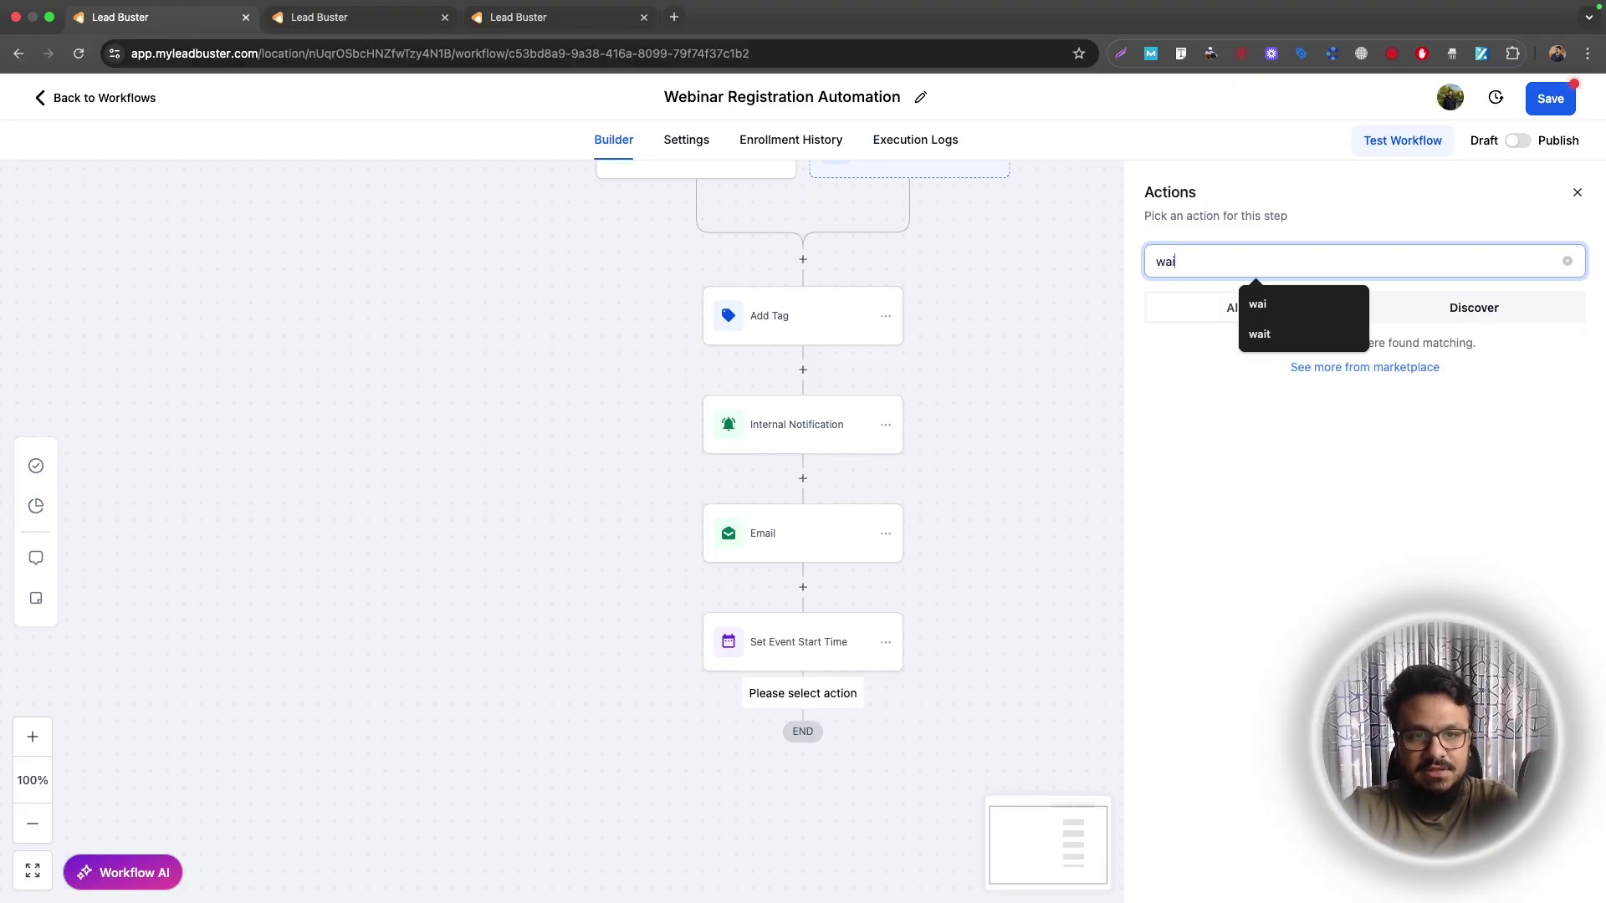
{"action": "left_click", "coordinate": [1212, 402]}
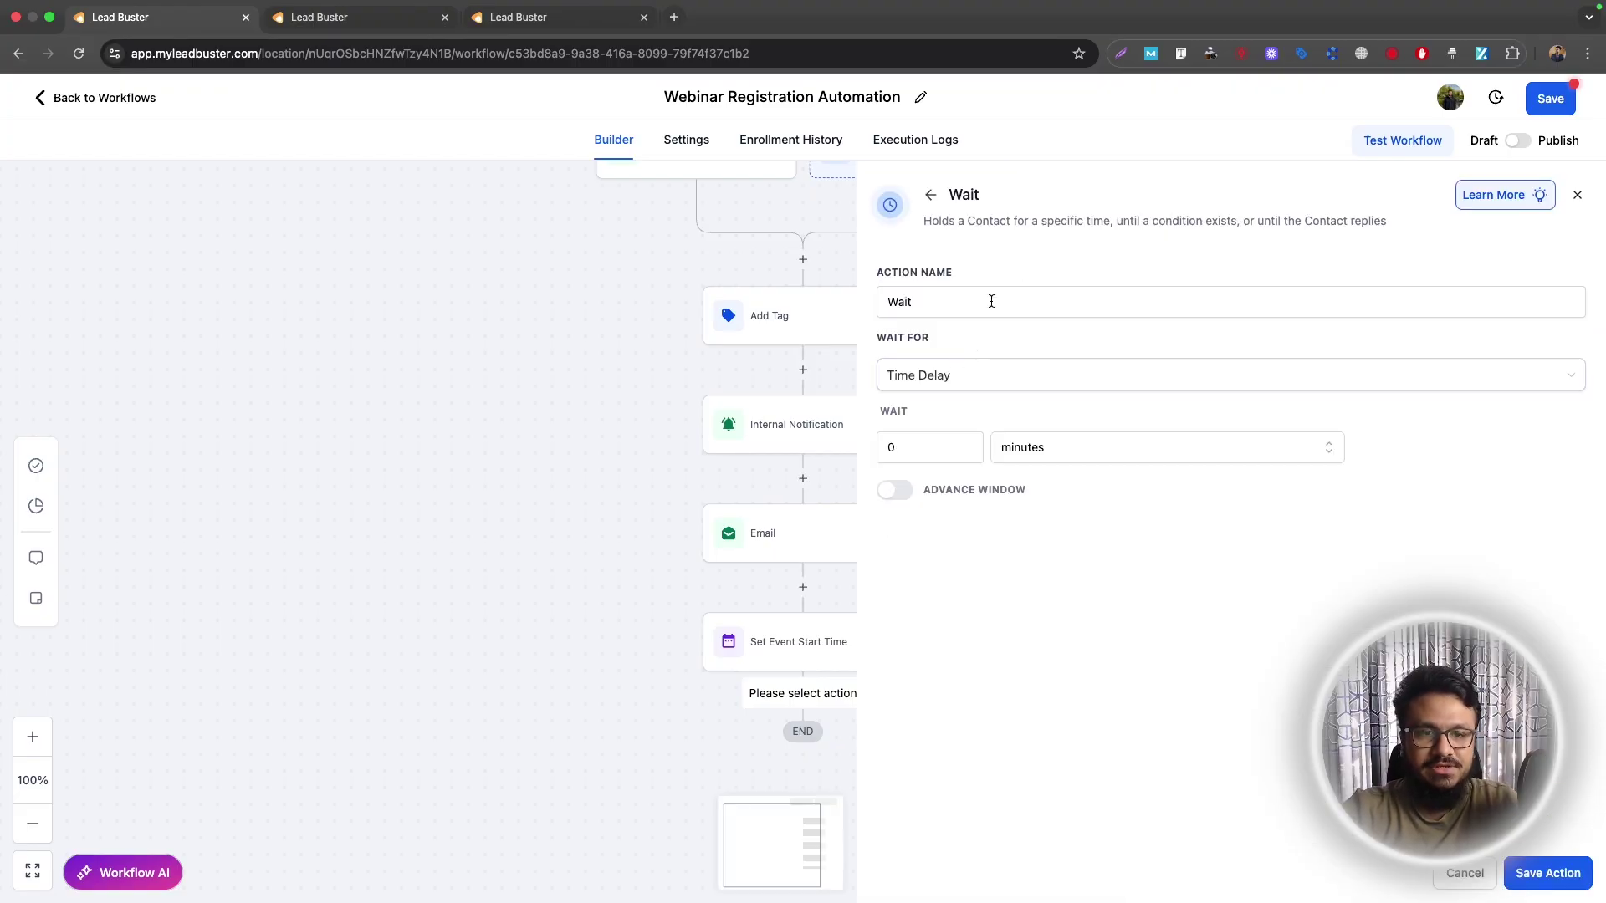
{"action": "left_click", "coordinate": [940, 383]}
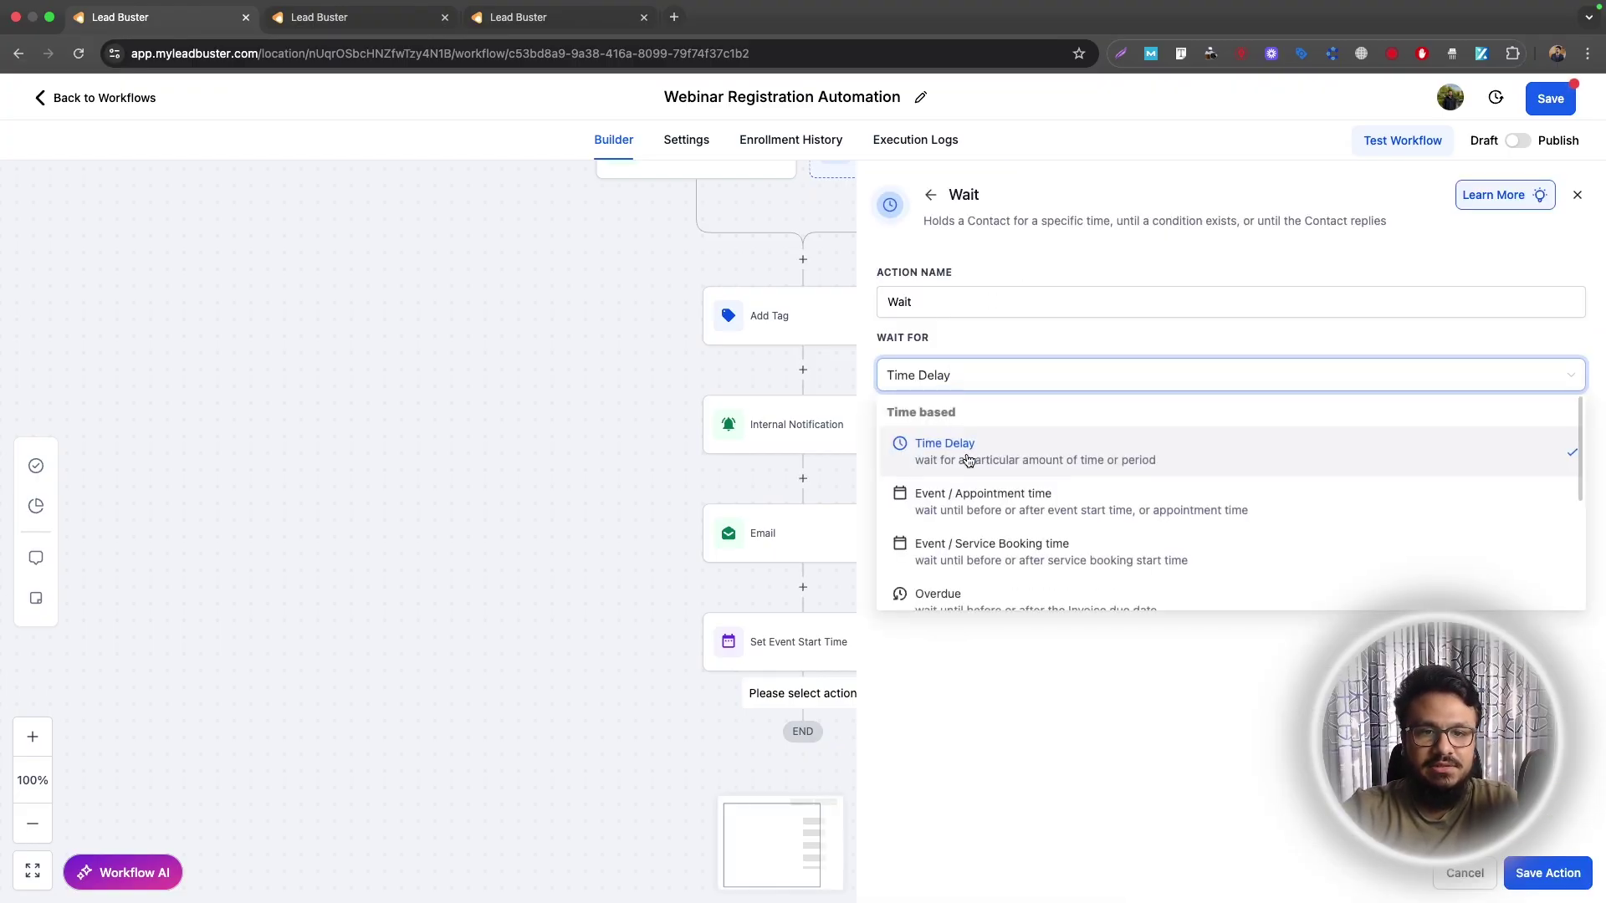
{"action": "left_click", "coordinate": [970, 505]}
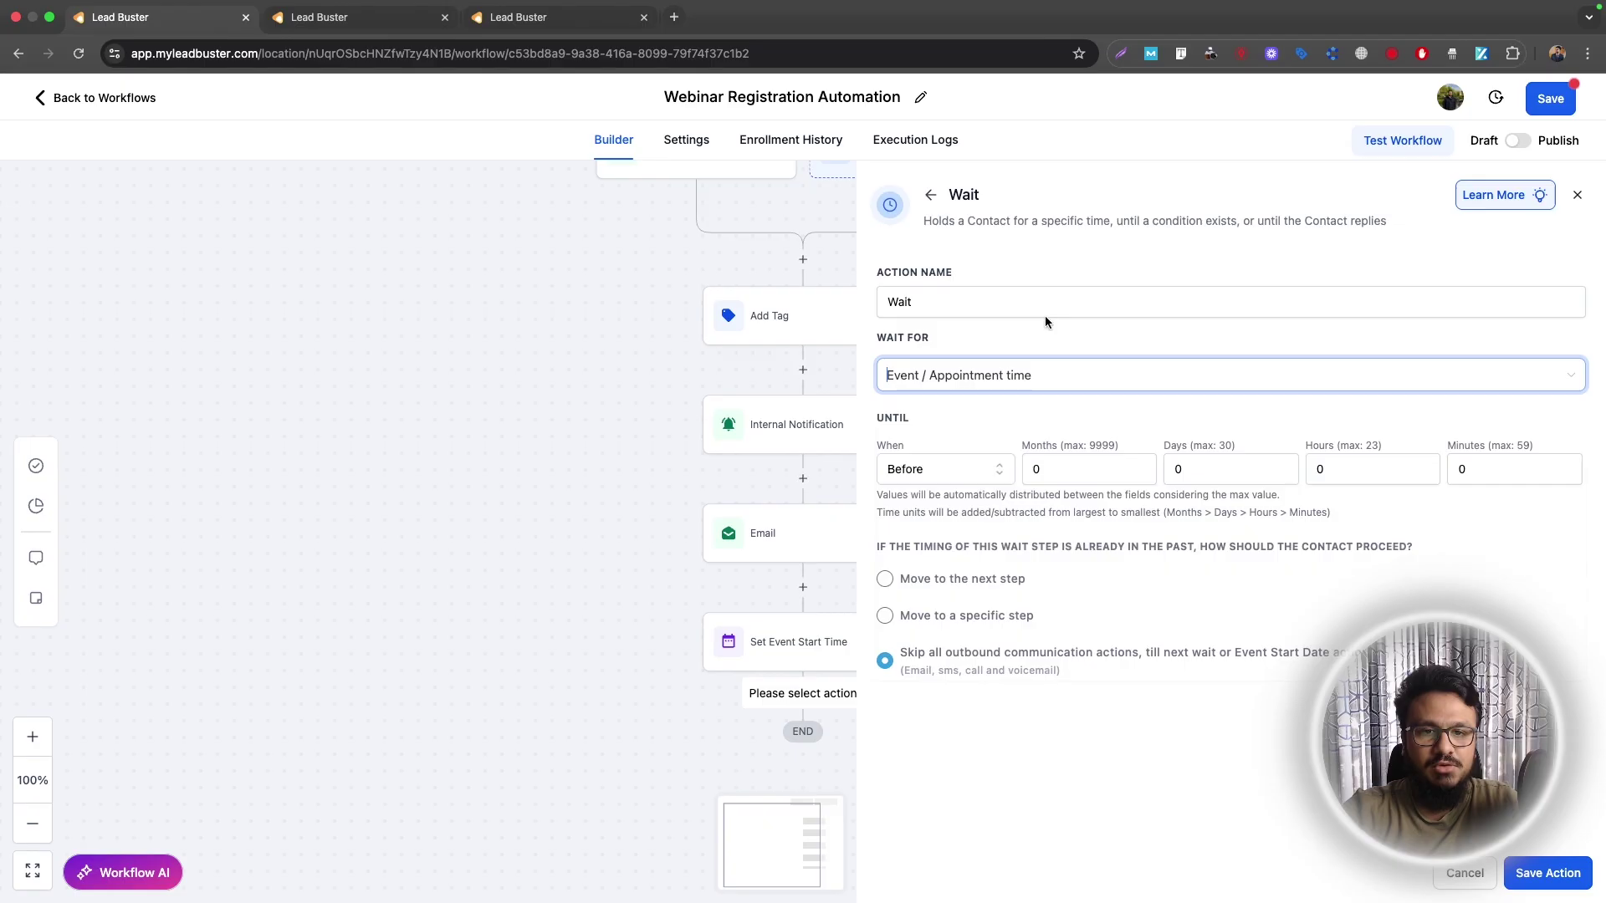
{"action": "left_click", "coordinate": [1200, 465]}
{"action": "type", "text": "4"}
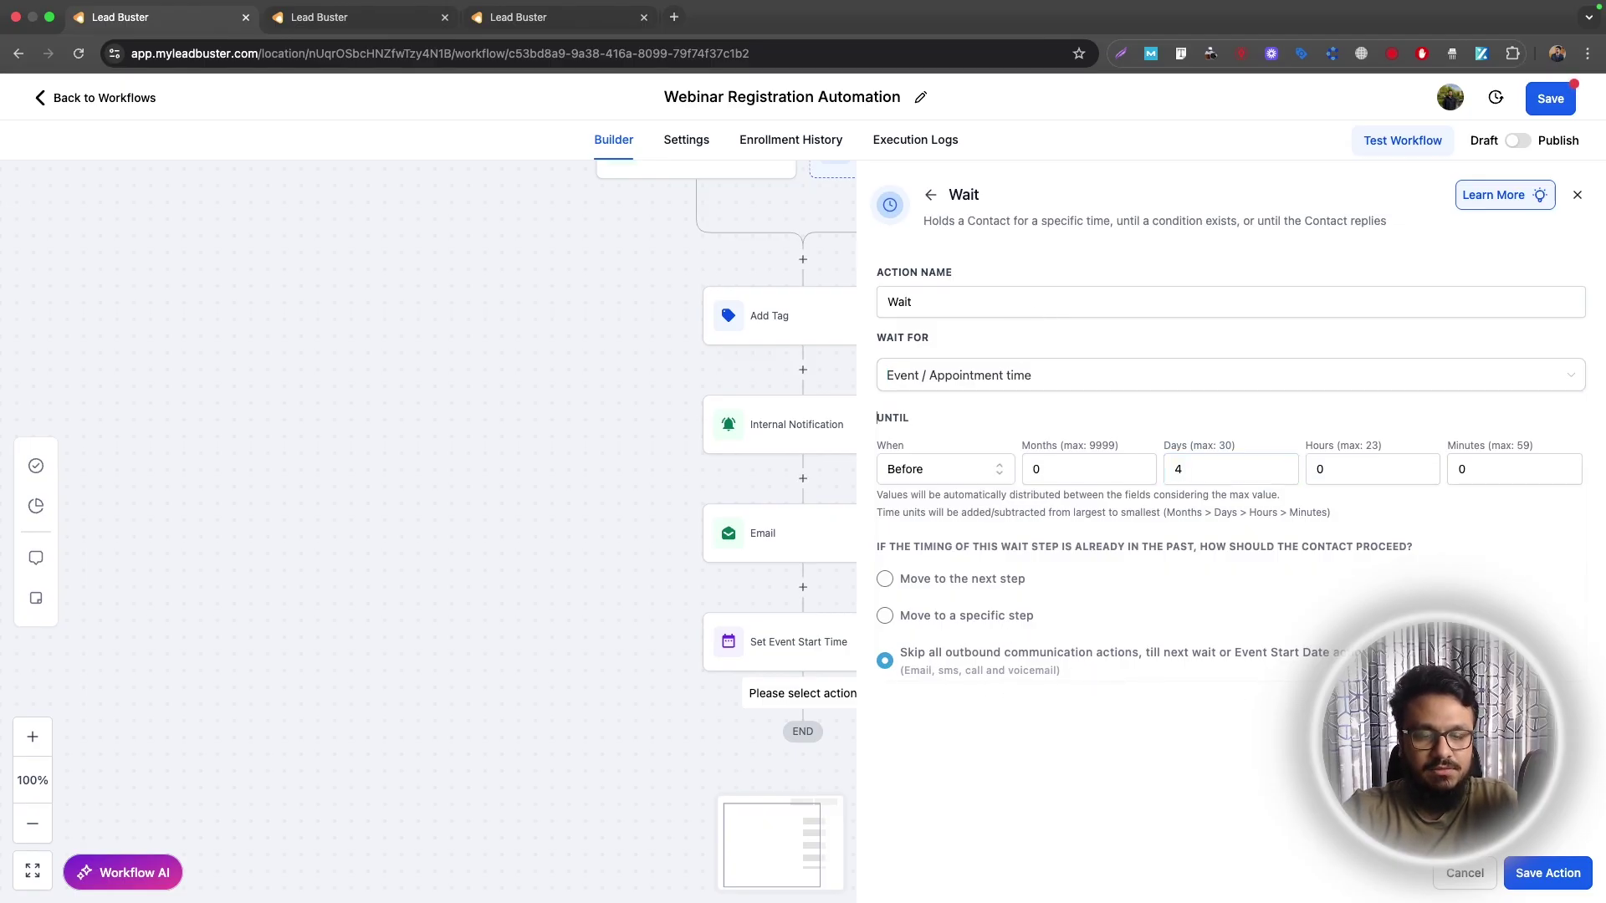
{"action": "left_click", "coordinate": [1512, 865]}
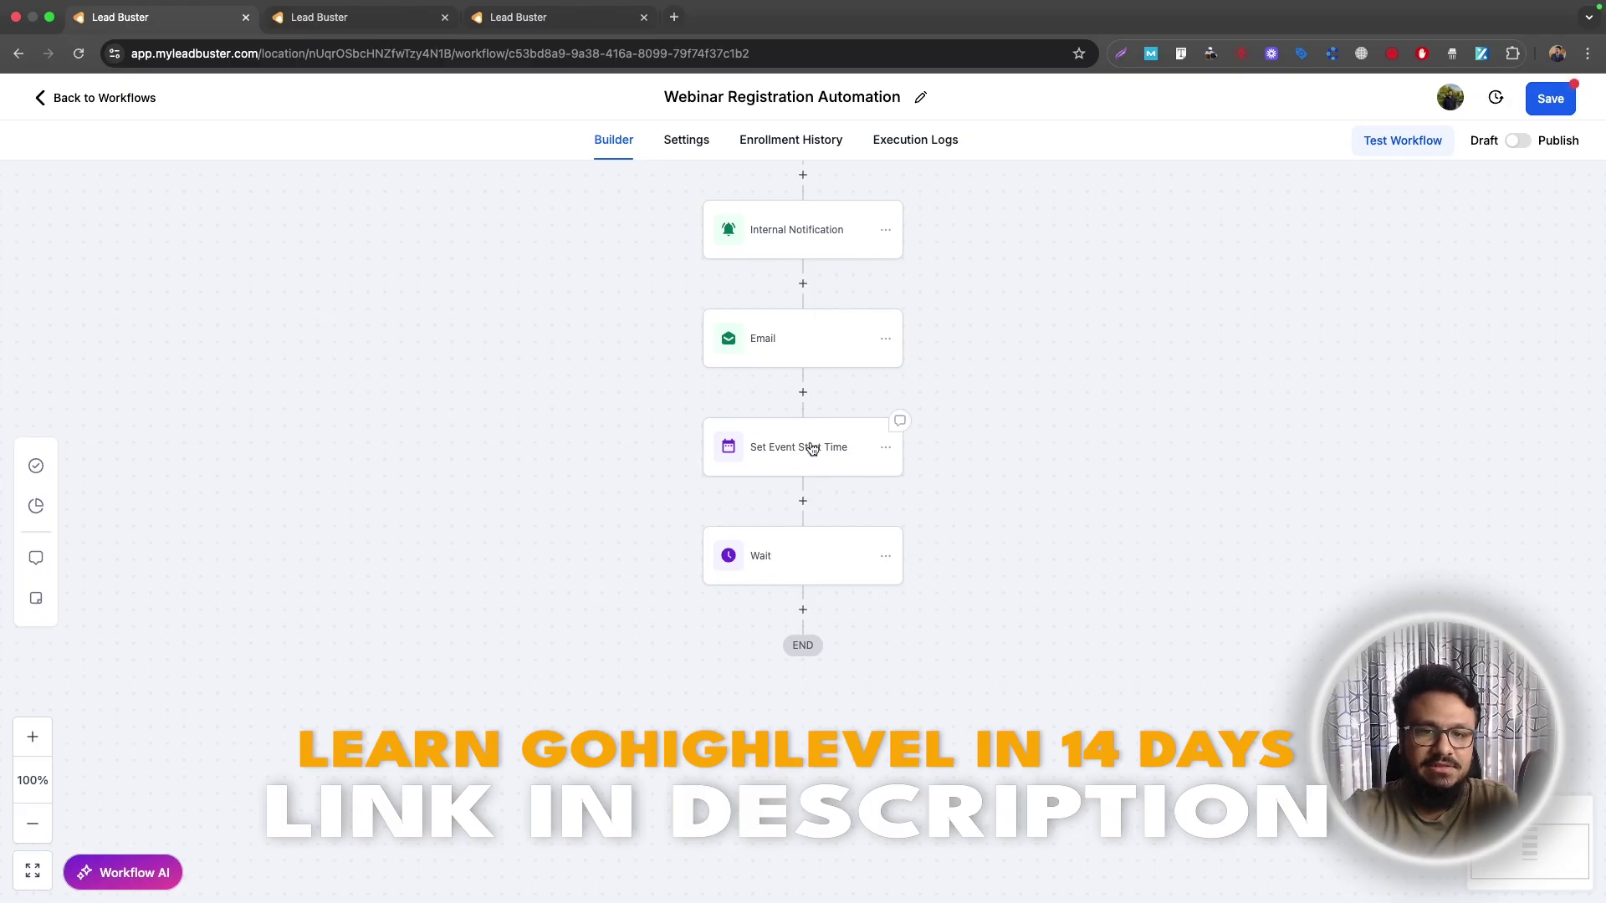
{"action": "left_click", "coordinate": [763, 577]}
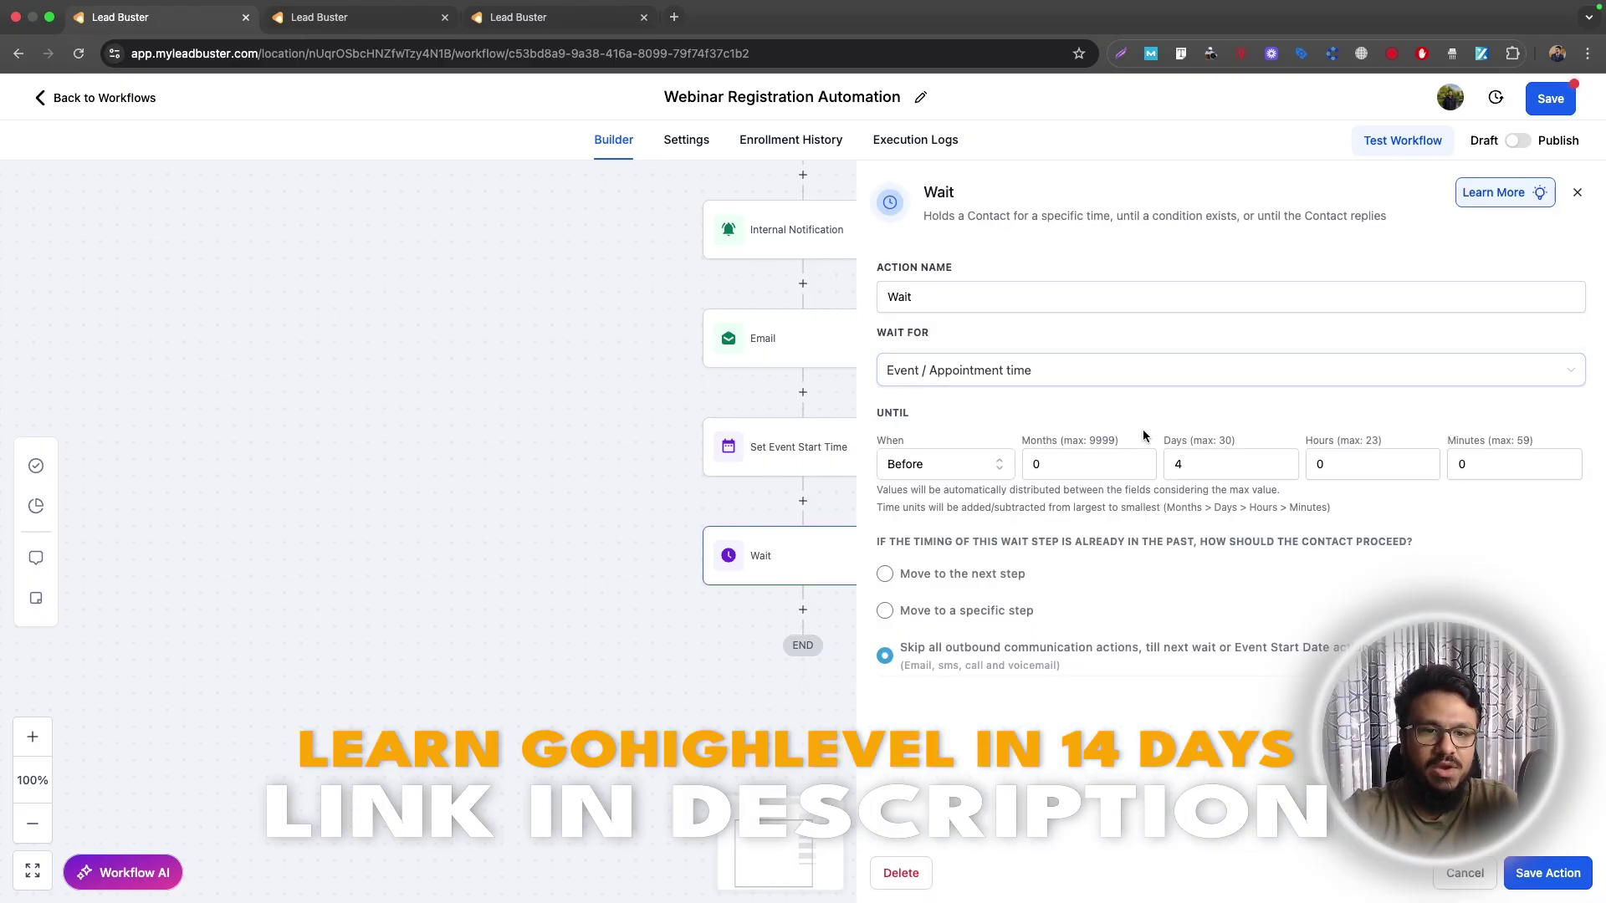
{"action": "left_click", "coordinate": [1542, 872]}
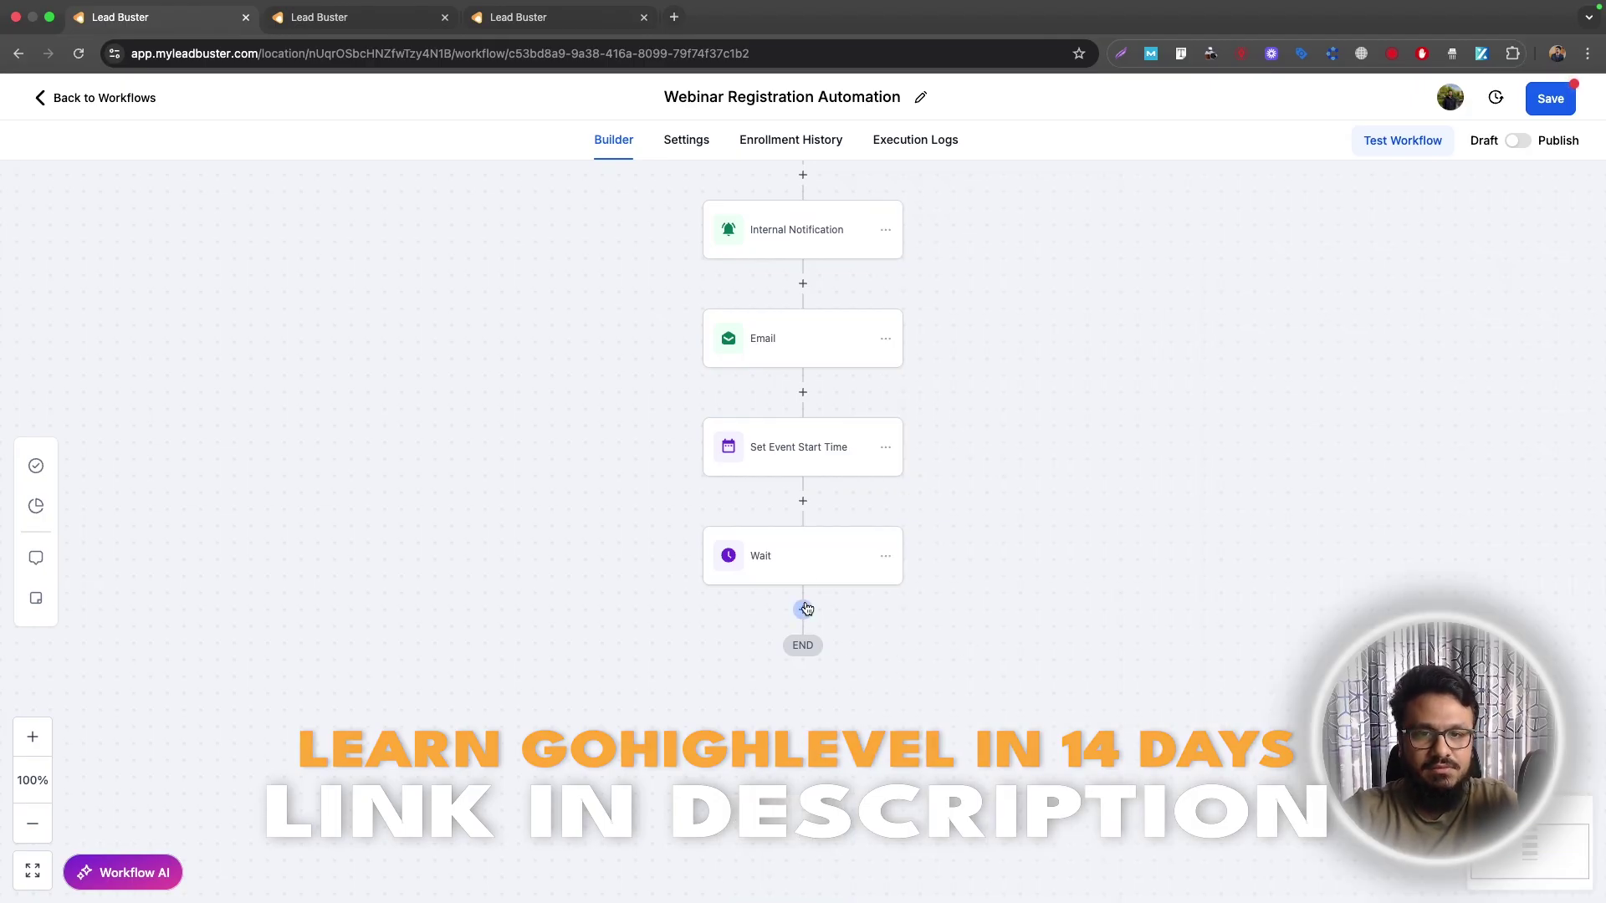
Step: Copy the confirmation Email below the wait, with its text changed to 'Just a friendly reminder that our webinar is in 4 days.'
{"action": "left_click", "coordinate": [884, 338]}
{"action": "mouse_move", "coordinate": [939, 404]}
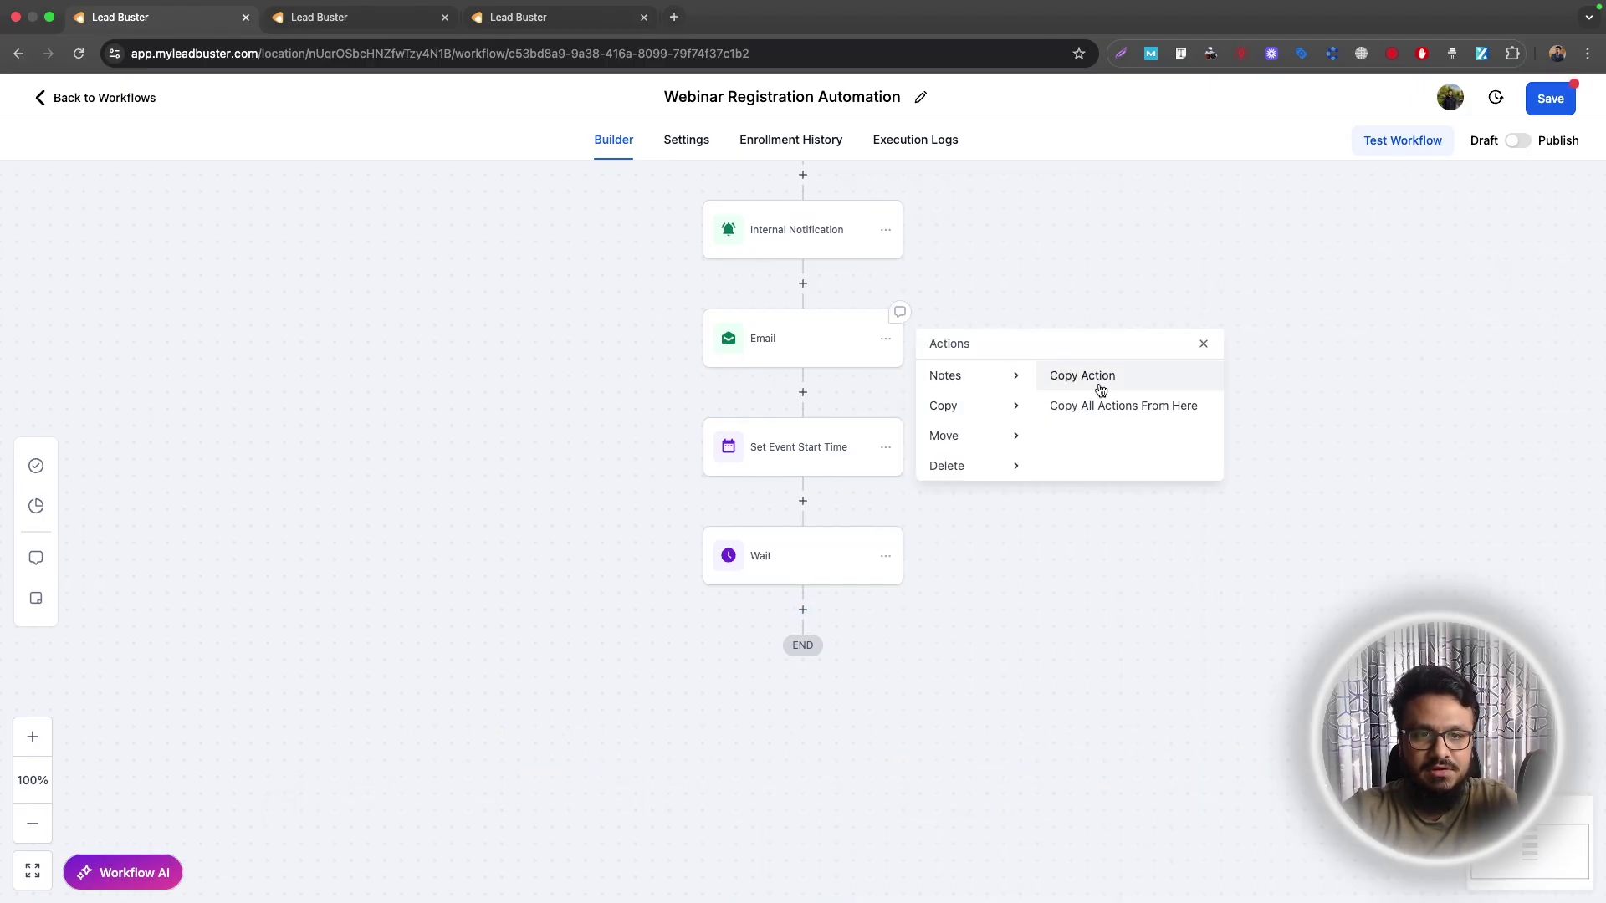
{"action": "left_click", "coordinate": [1096, 380]}
{"action": "left_click", "coordinate": [834, 613]}
{"action": "left_click", "coordinate": [807, 664]}
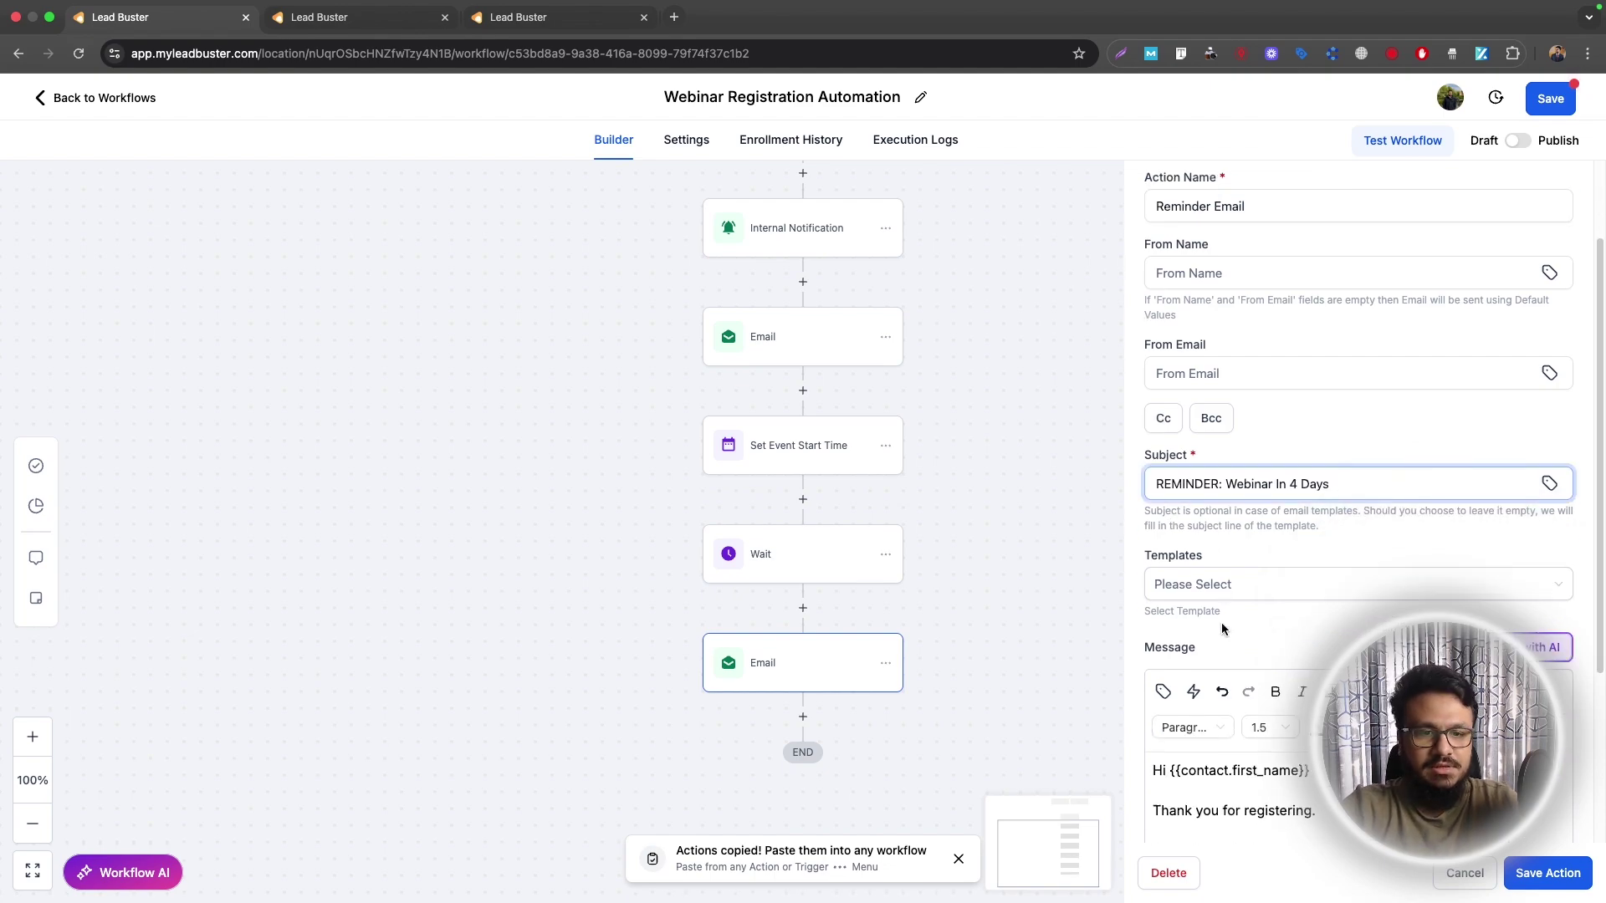
{"action": "scroll", "coordinate": [1222, 624], "scroll_direction": "down", "scroll_amount": 5}
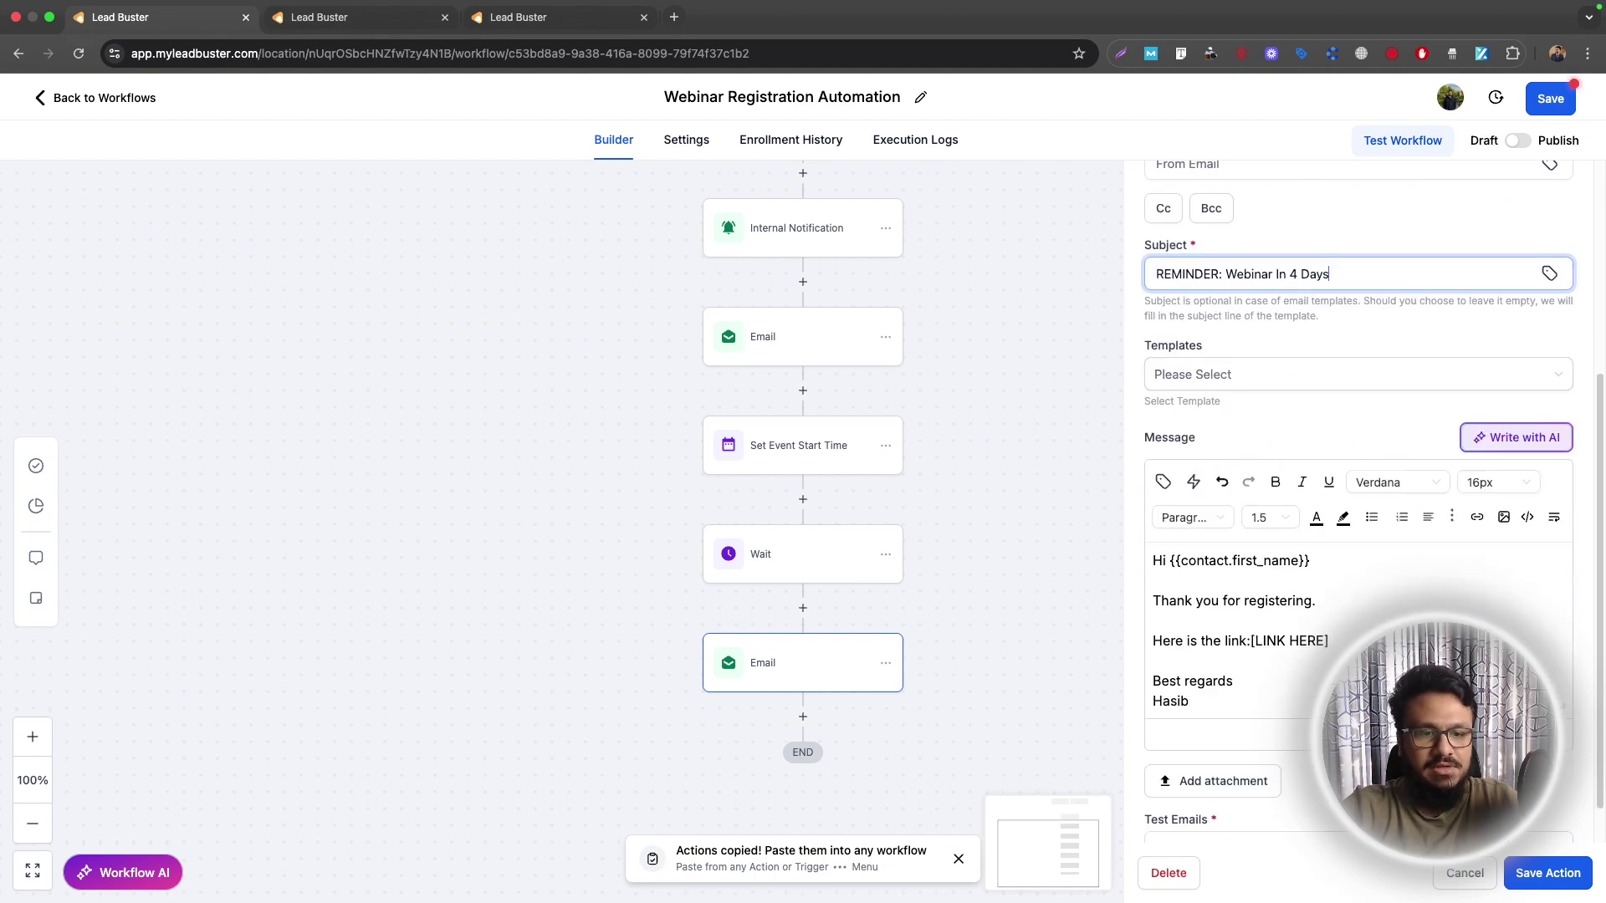
{"action": "left_click_drag", "start_coordinate": [1321, 602], "coordinate": [1135, 607]}
{"action": "type", "text": "Just a friendly reminder that our webinar is in 4 days."}
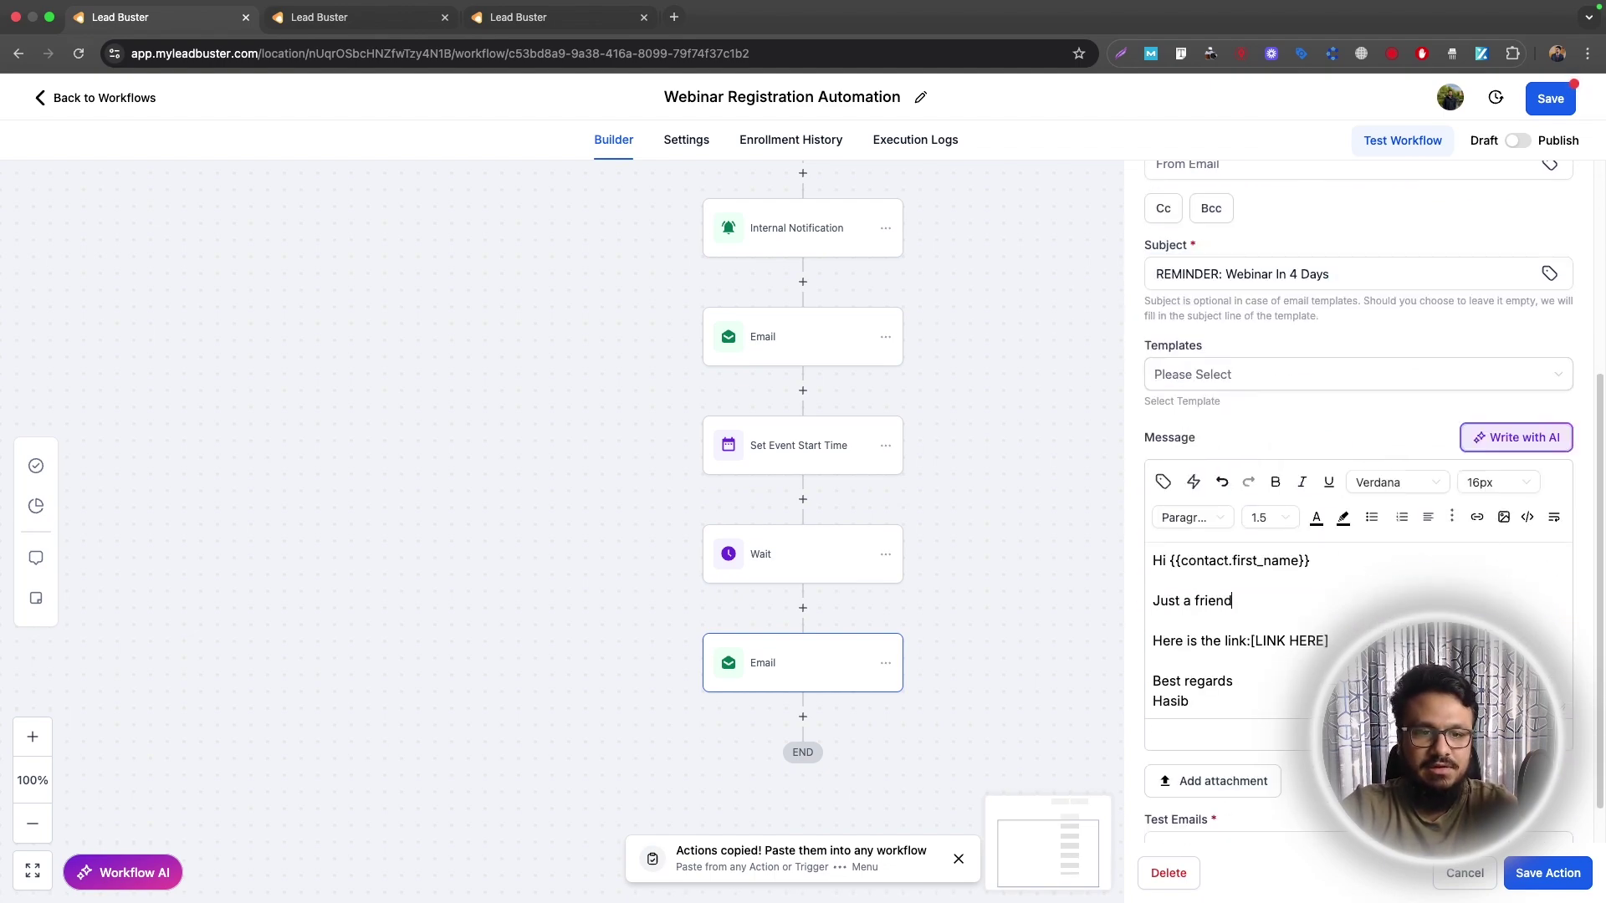
{"action": "left_click", "coordinate": [1548, 872]}
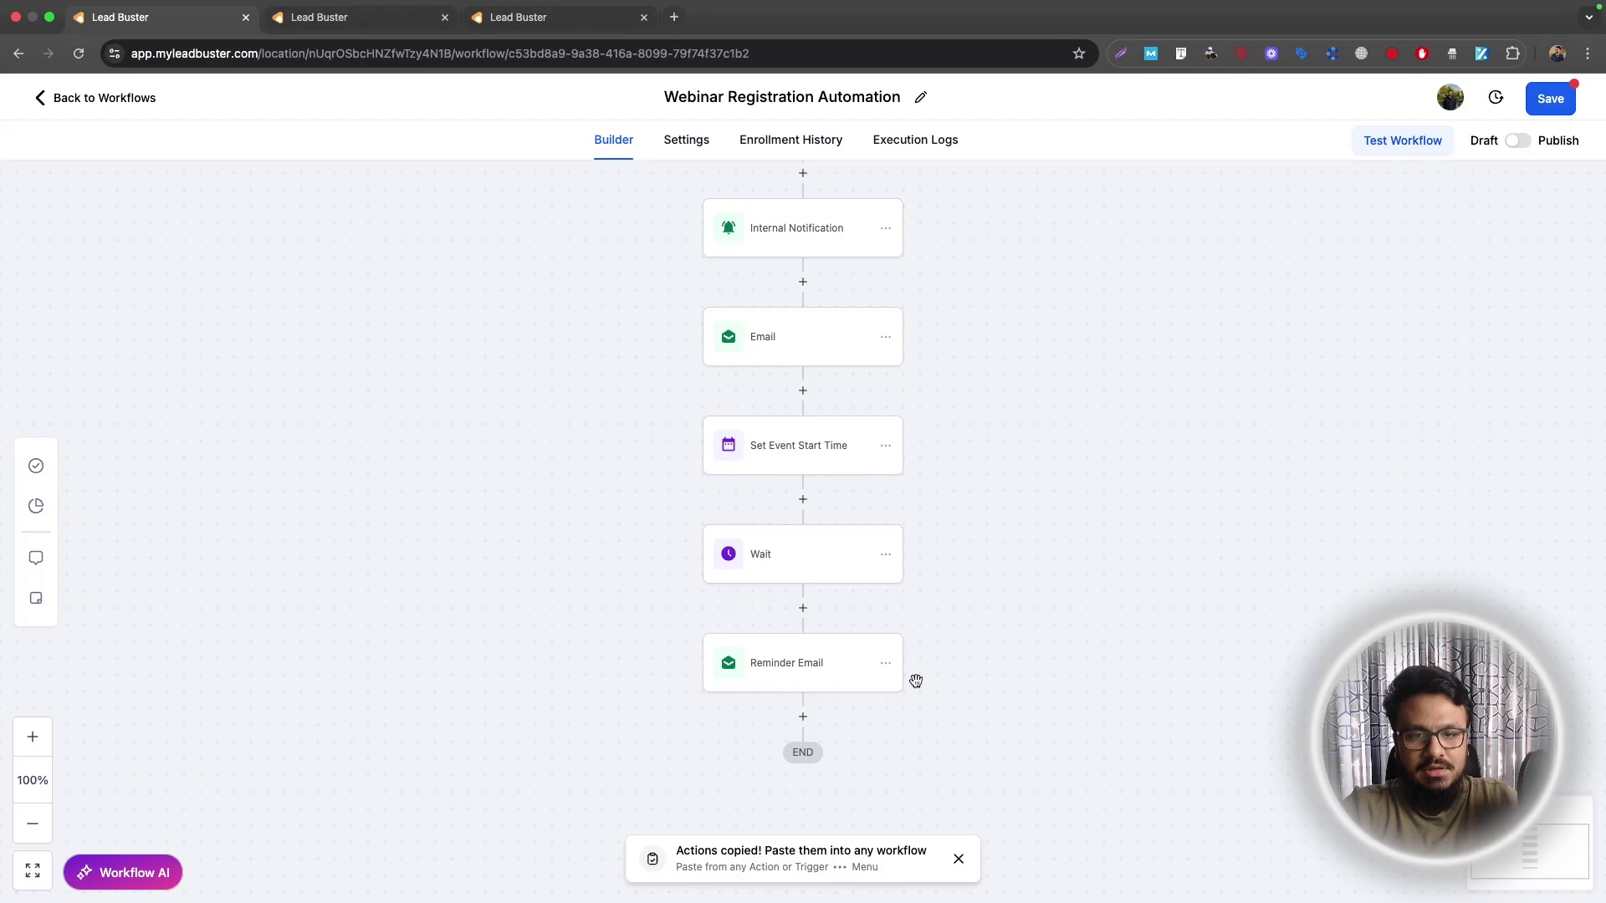
Step: Rename the wait step to 'Wait Until 4 days before the webinar'
{"action": "left_click", "coordinate": [753, 538]}
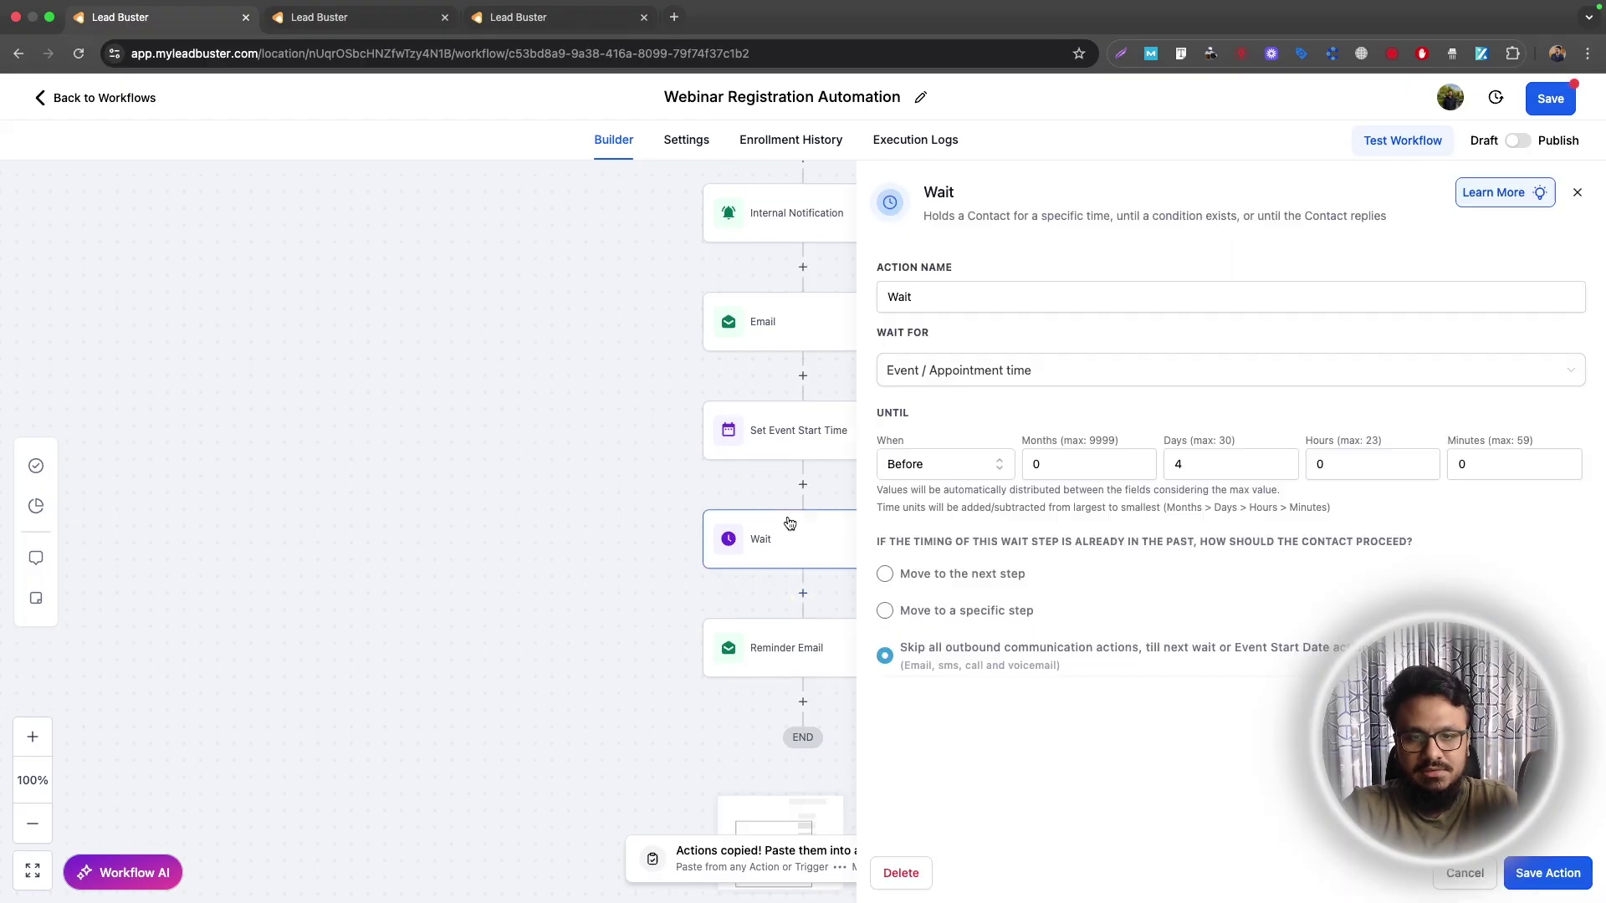
{"action": "left_click", "coordinate": [985, 300]}
{"action": "type", "text": "Until 4"}
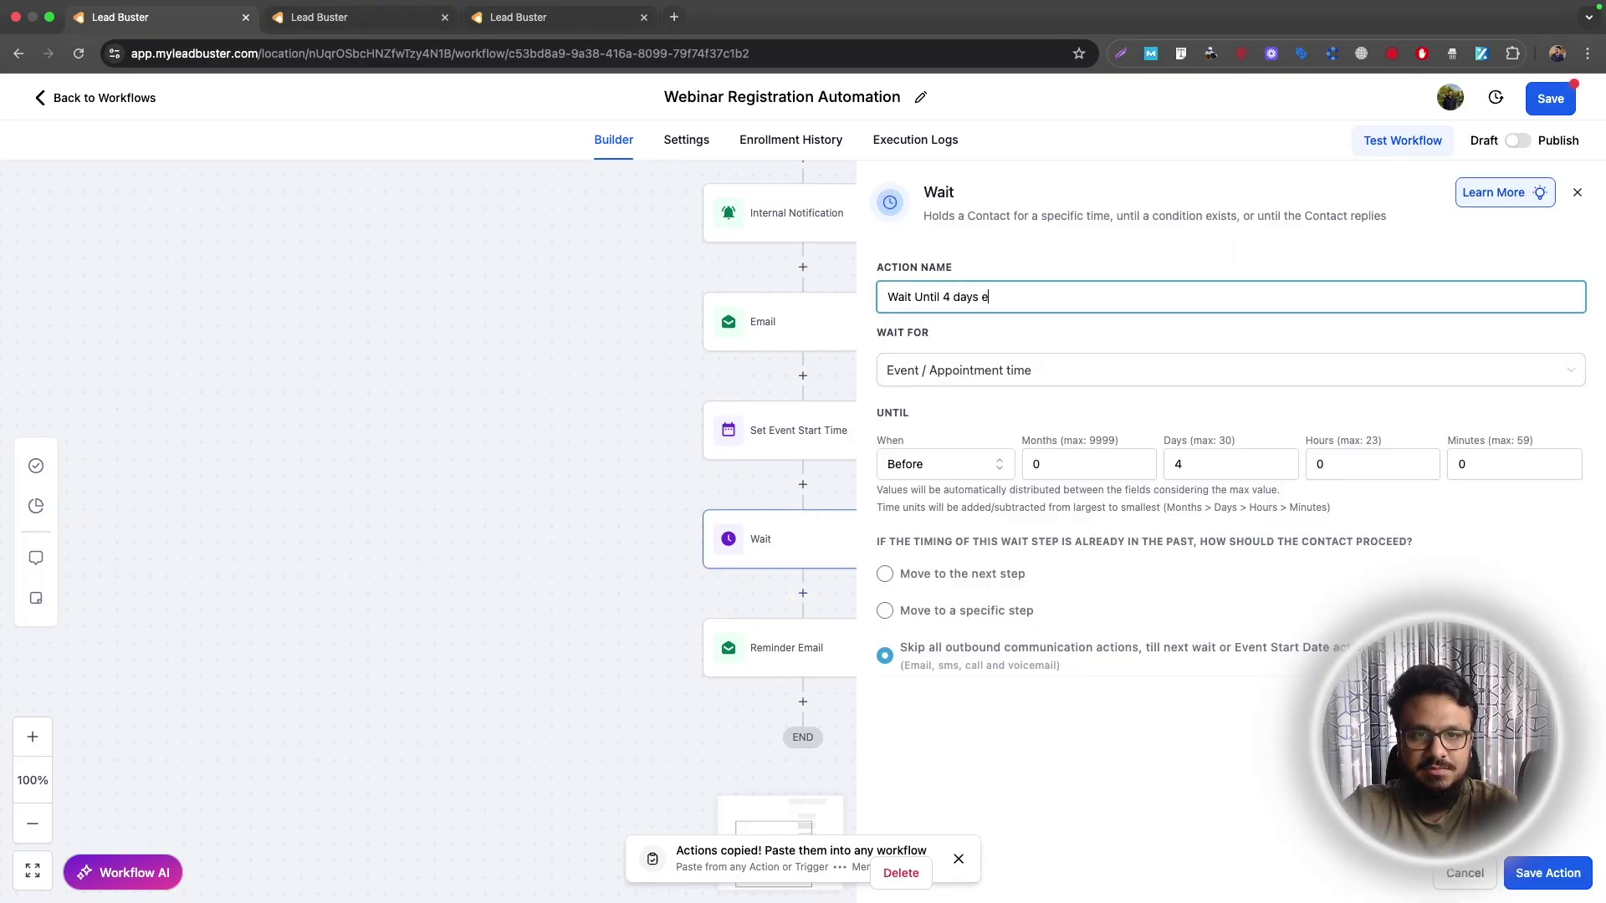
{"action": "type", "text": " days be"}
{"action": "key", "text": "BackSpace"}
{"action": "type", "text": "before the webinar"}
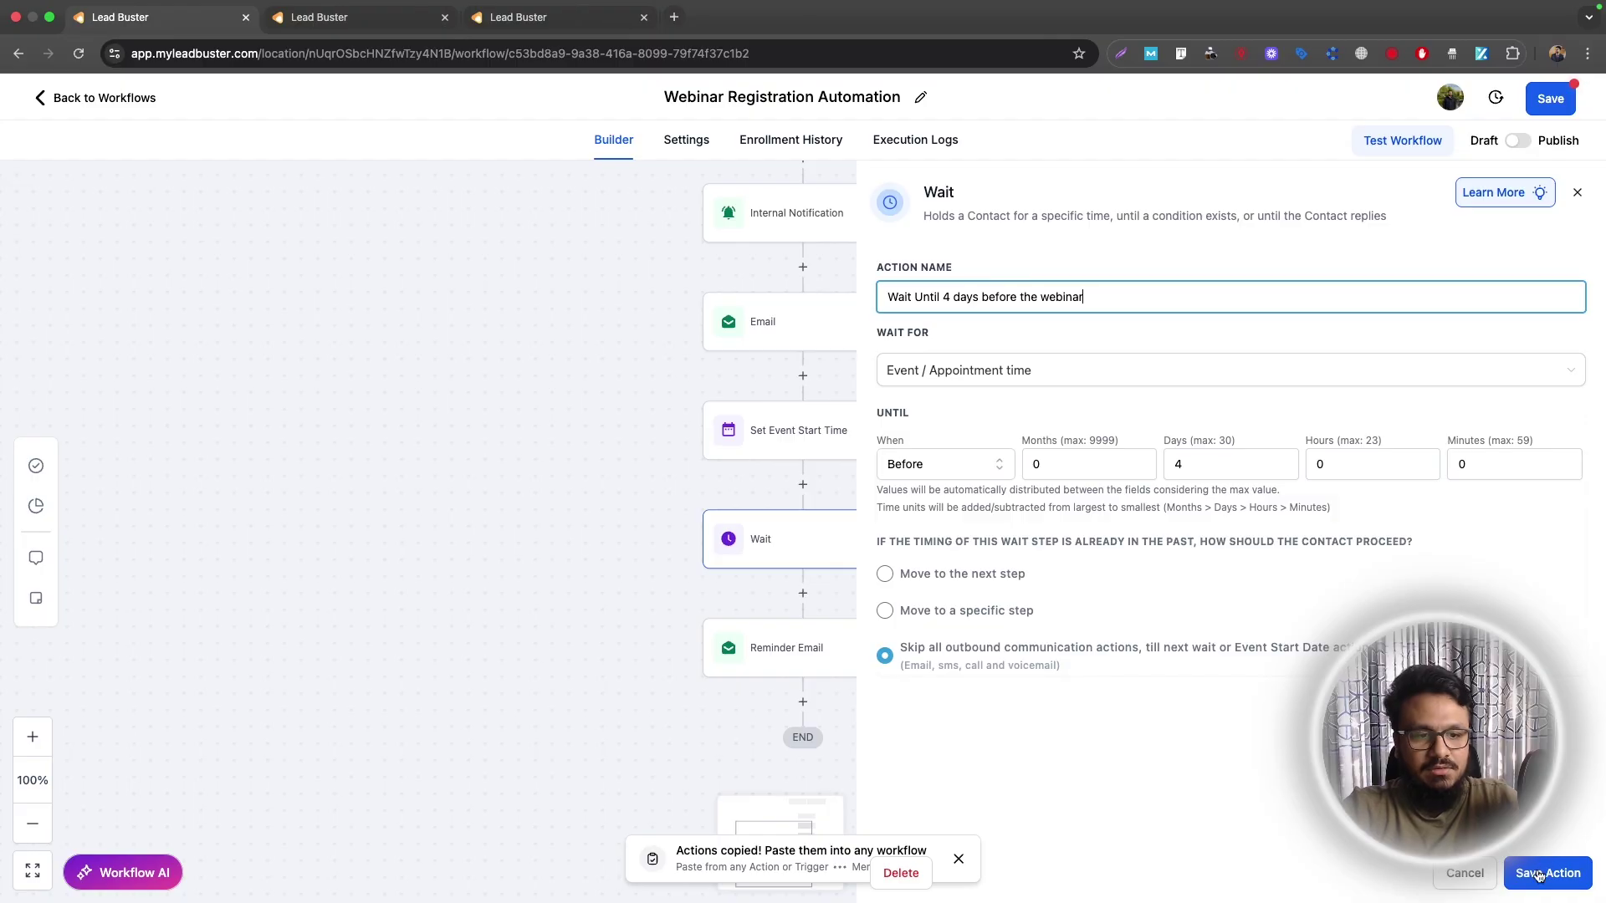
{"action": "left_click", "coordinate": [1540, 875]}
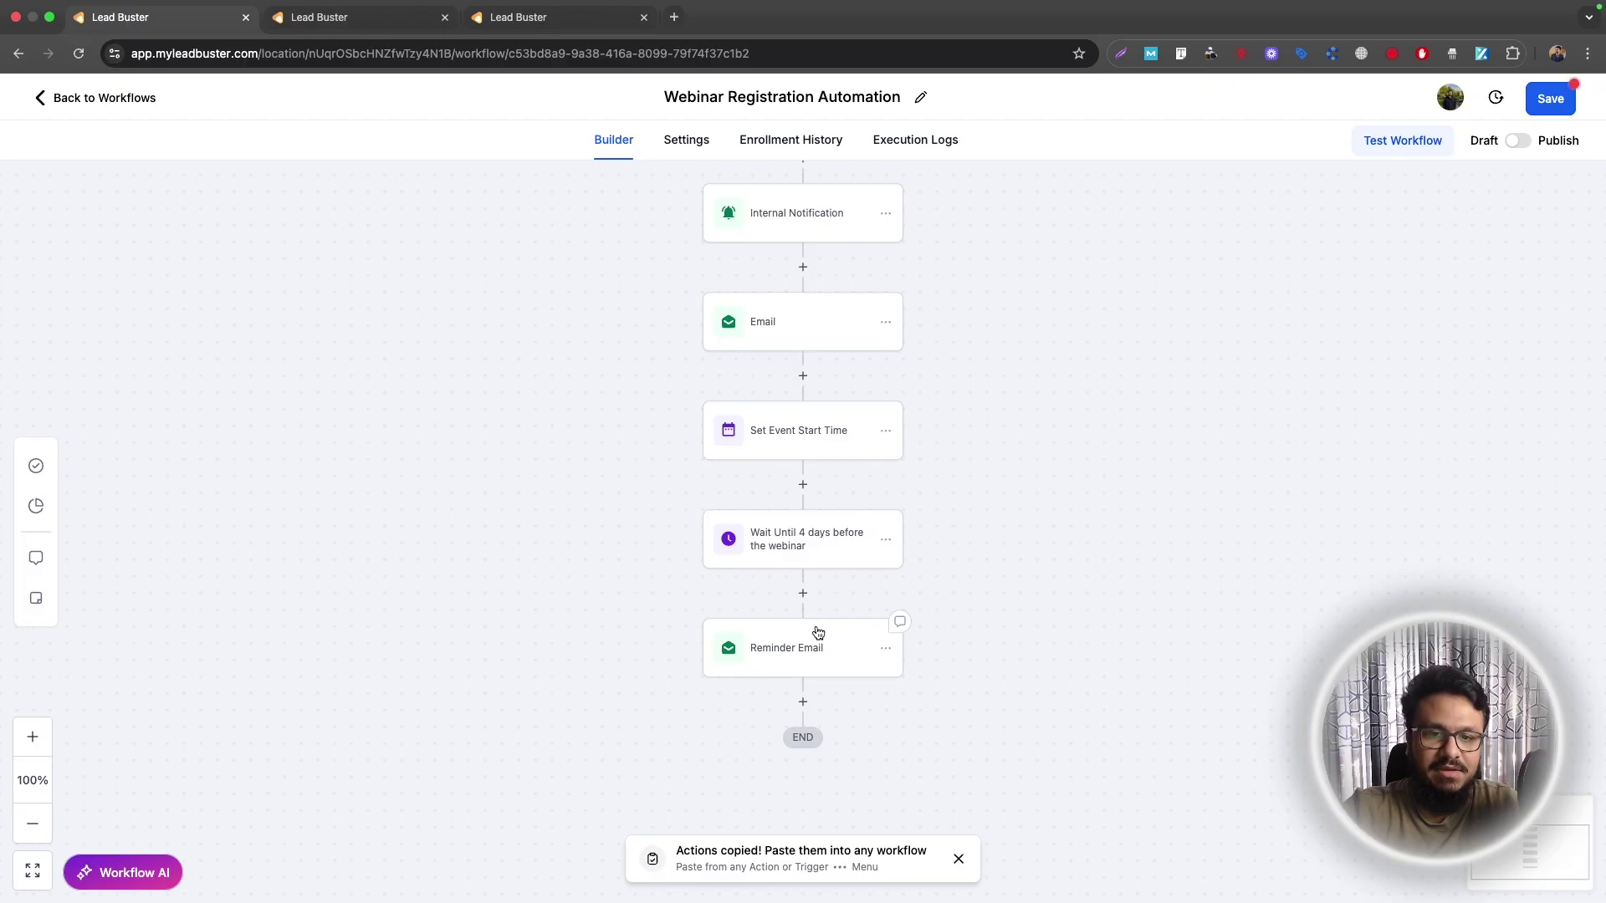
{"action": "scroll", "coordinate": [818, 627], "scroll_direction": "down", "scroll_amount": 2}
{"action": "left_click", "coordinate": [816, 451]}
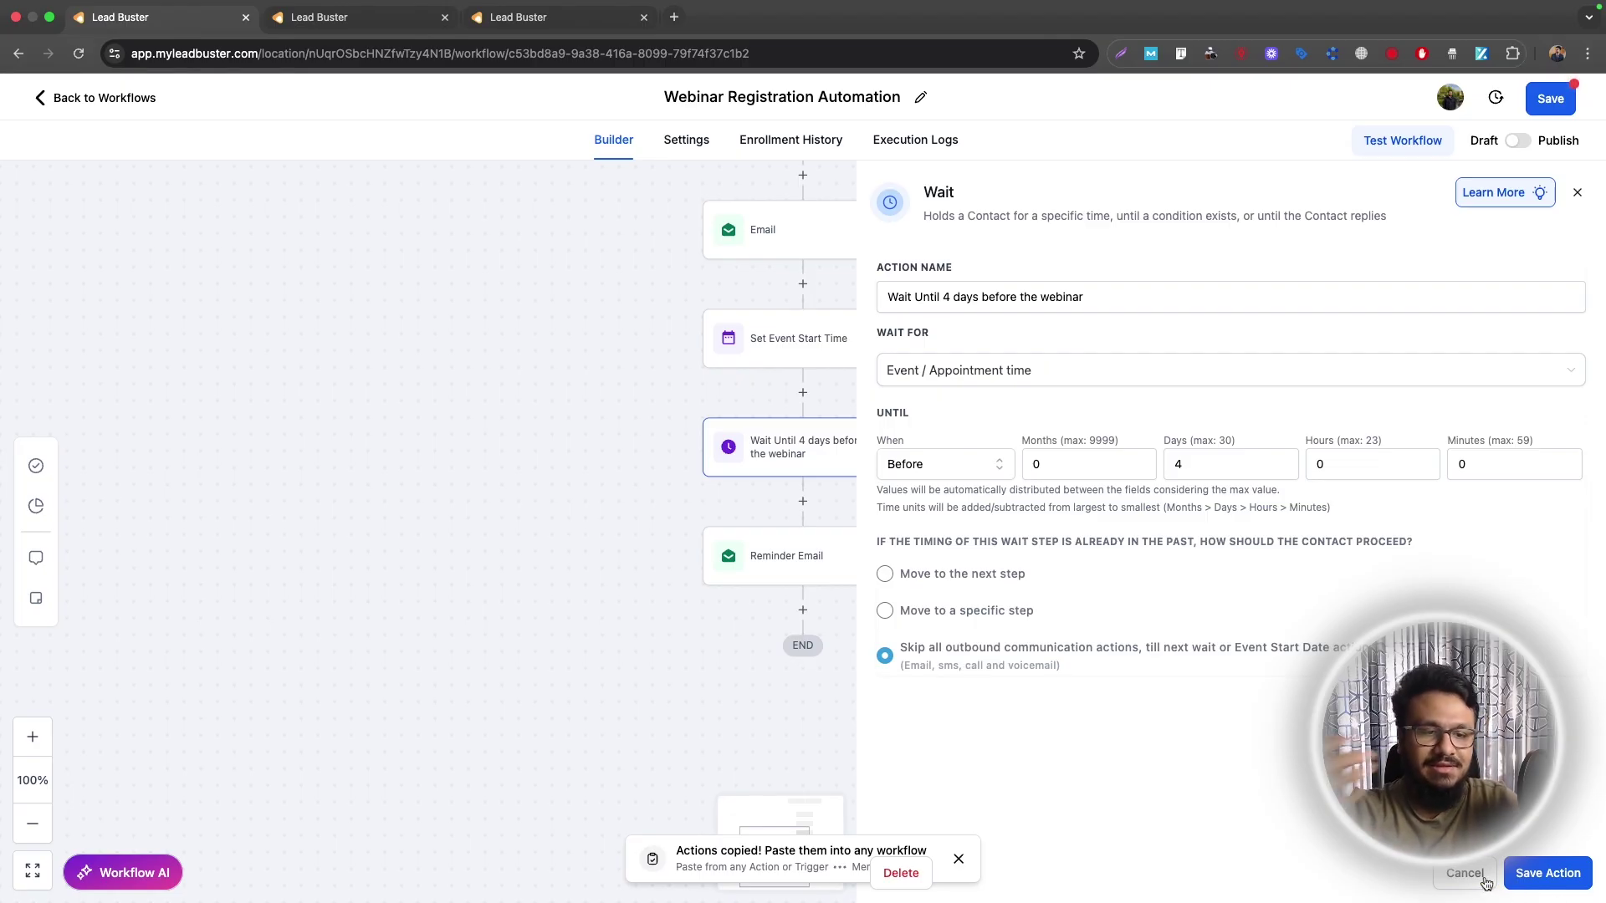
{"action": "left_click", "coordinate": [1543, 873]}
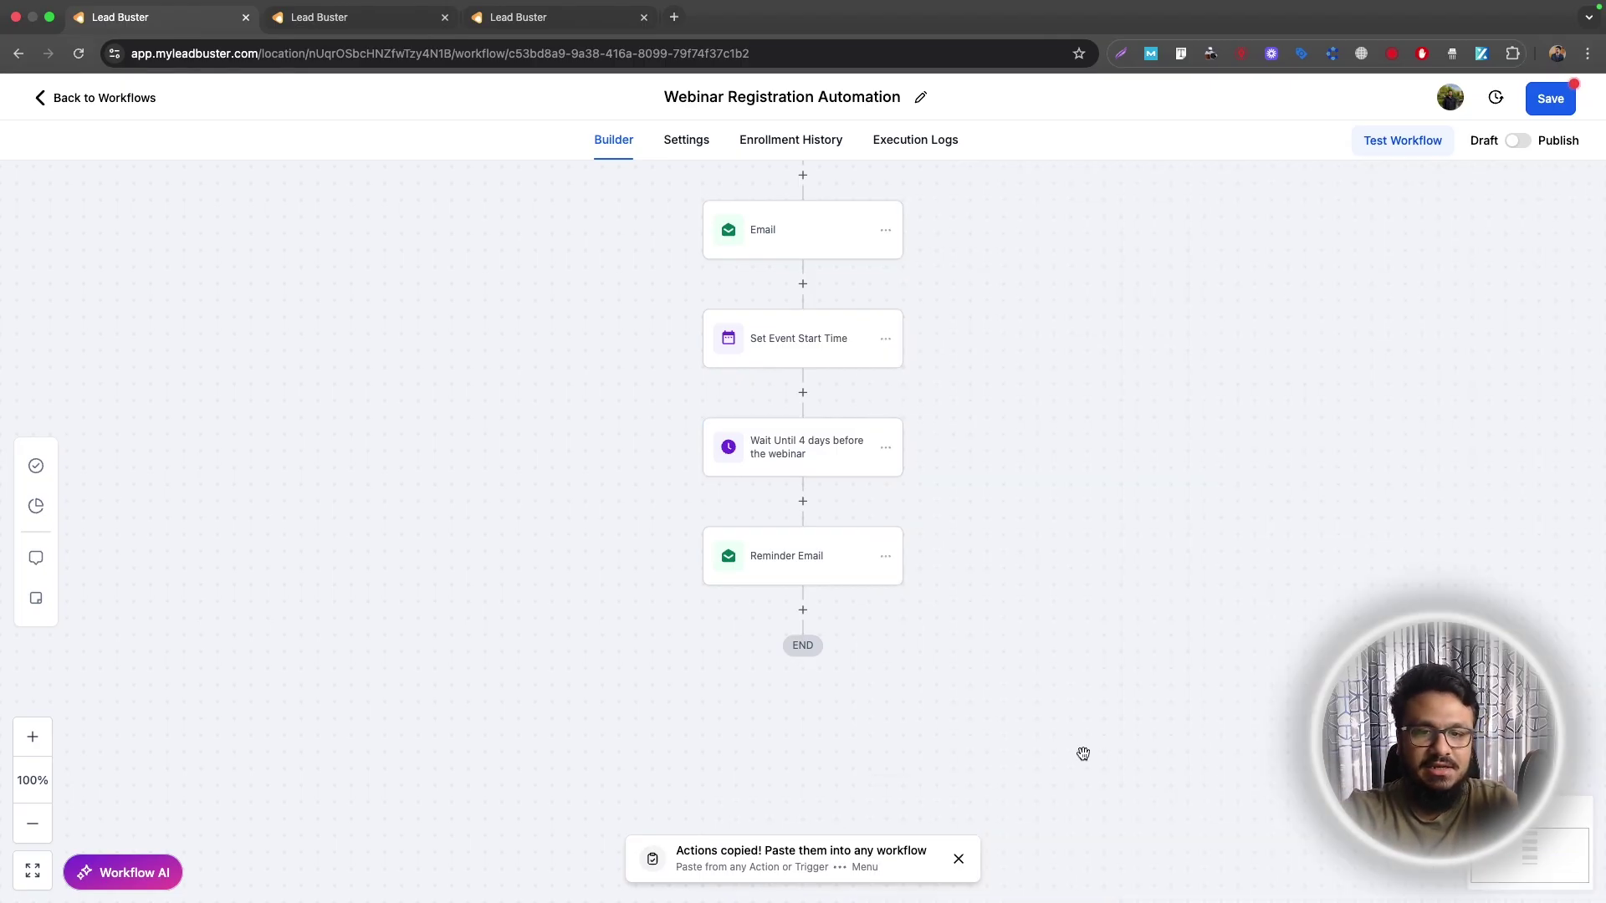
Step: Add a Wait named 'Until 2 days before the webinar', set to 2 days before the event time
{"action": "left_click", "coordinate": [802, 612]}
{"action": "type", "text": "wai"}
{"action": "left_click", "coordinate": [1188, 500]}
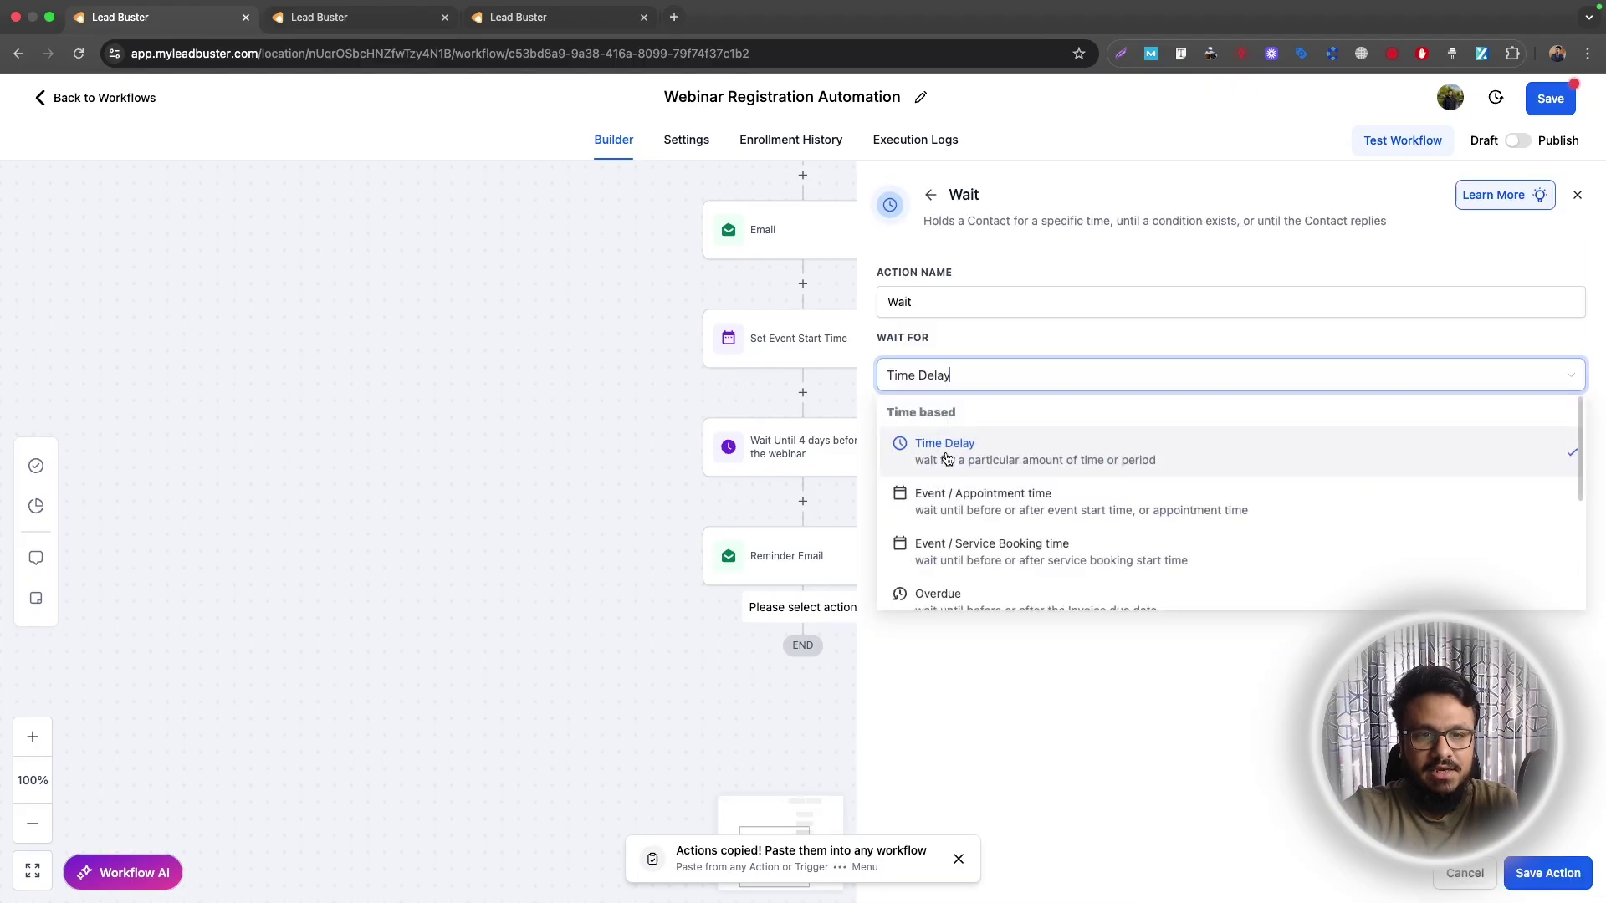
{"action": "left_click", "coordinate": [962, 498]}
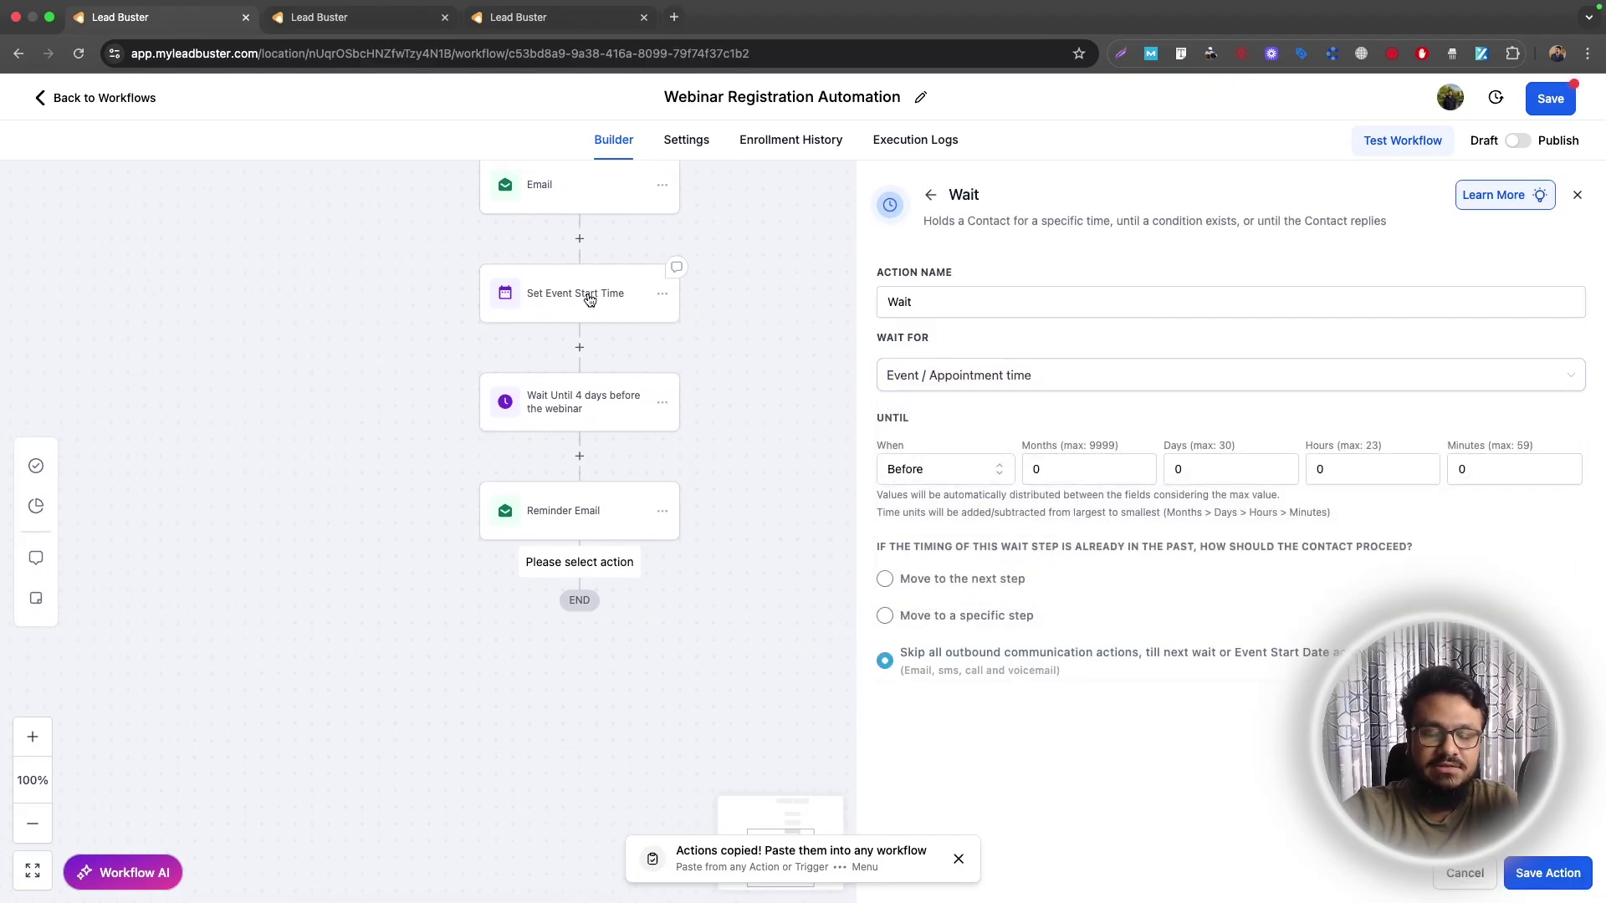
{"action": "left_click", "coordinate": [1179, 469]}
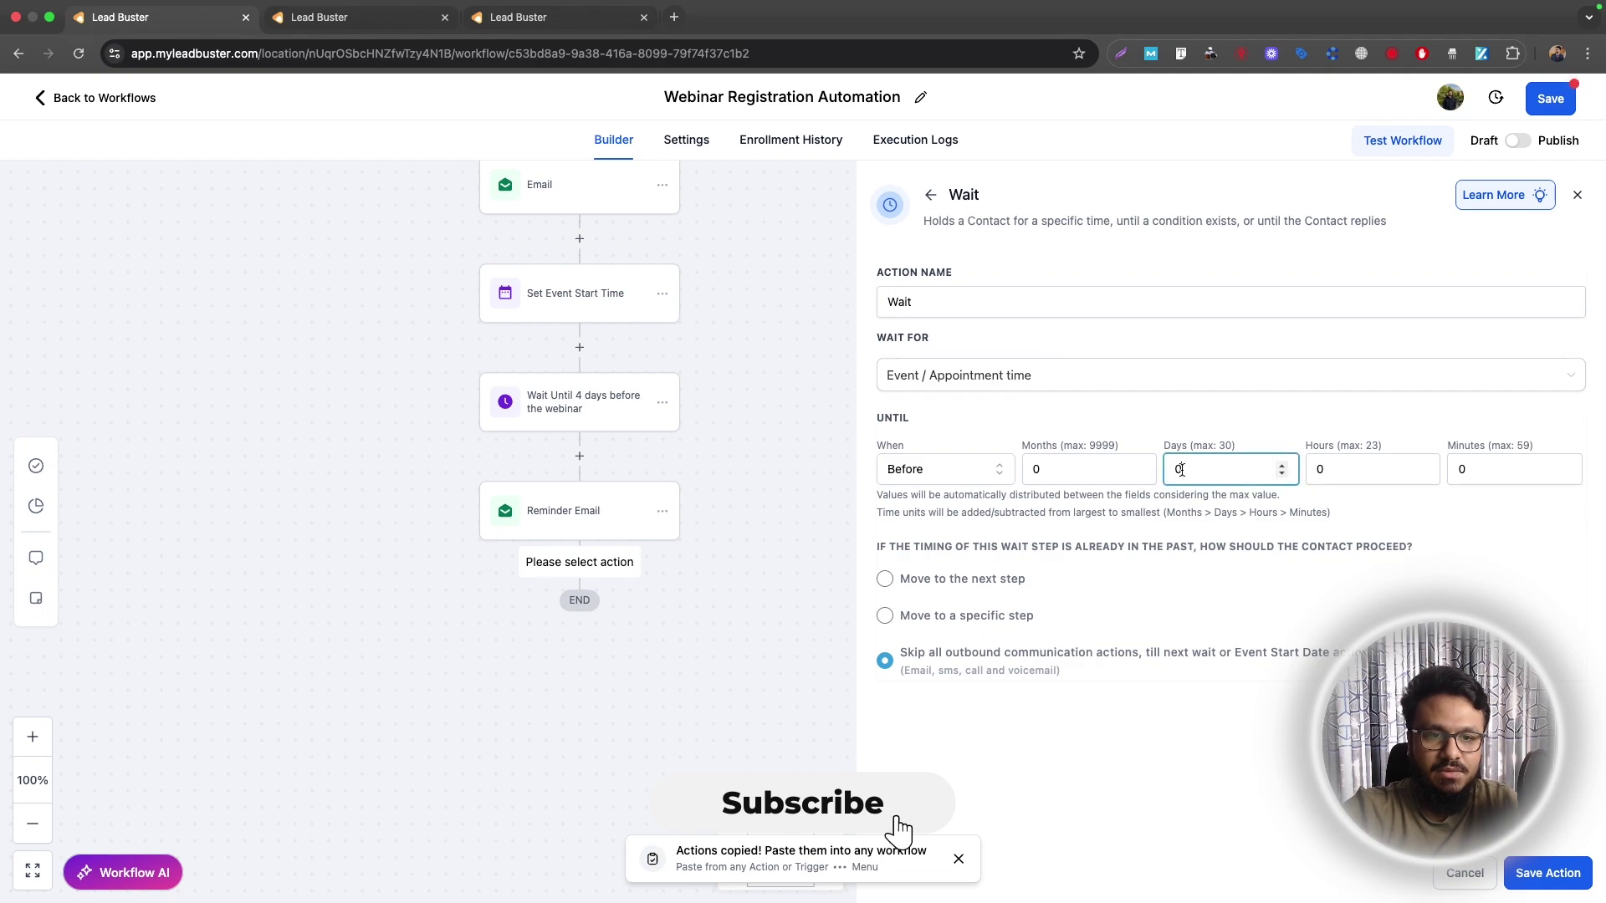
{"action": "type", "text": "2"}
{"action": "left_click", "coordinate": [913, 302]}
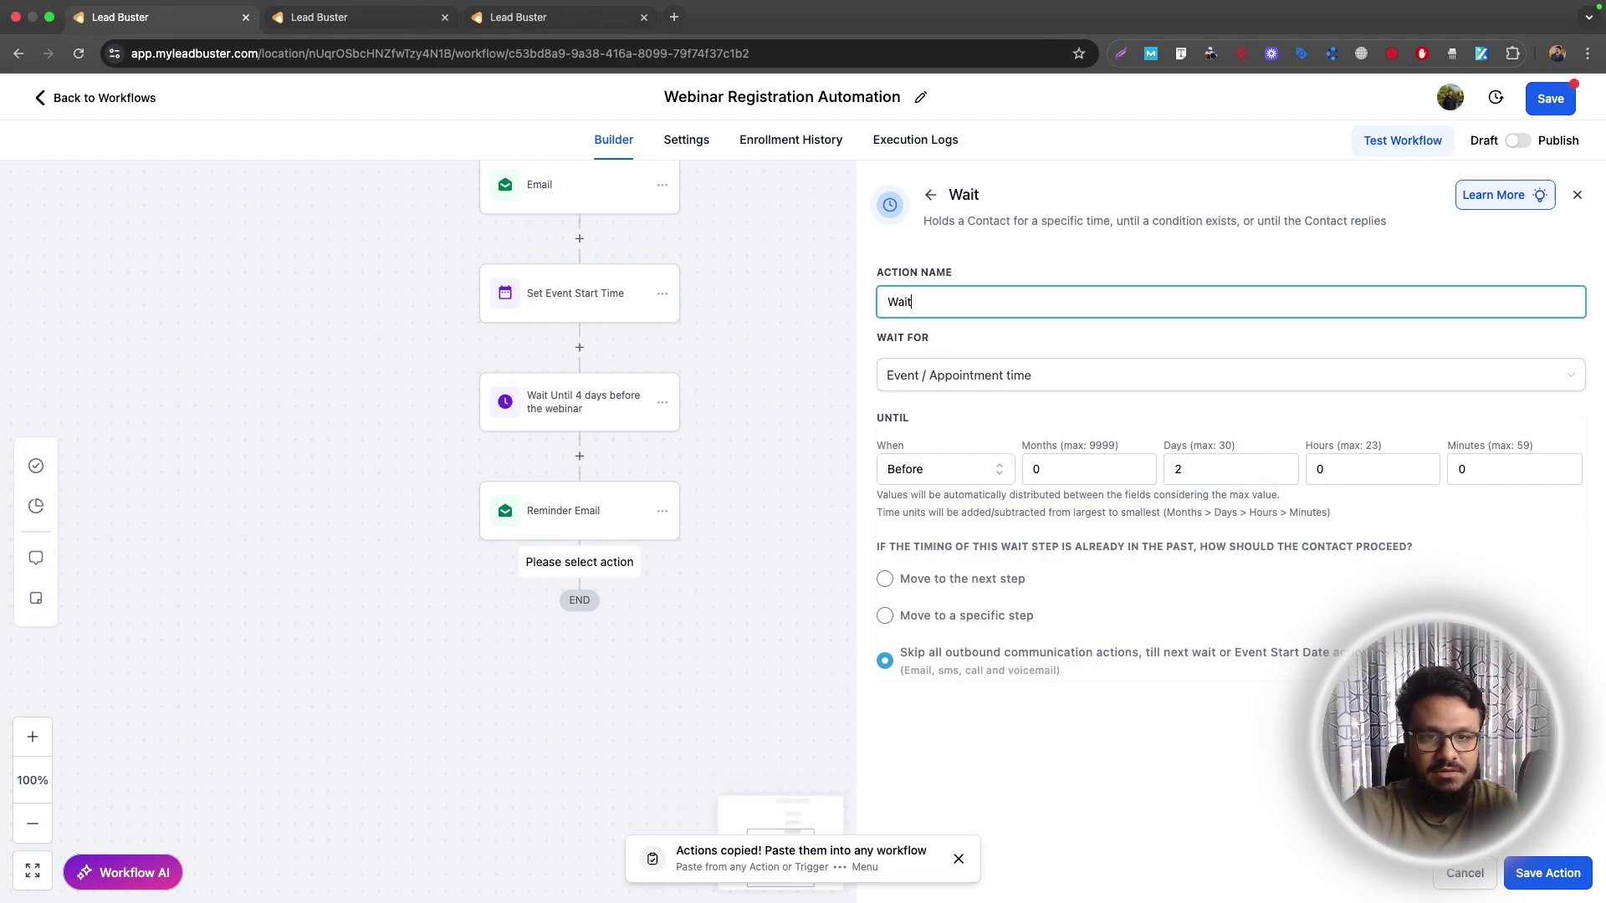
{"action": "type", "text": "Until 2 days before the webinar"}
{"action": "left_click", "coordinate": [1548, 872]}
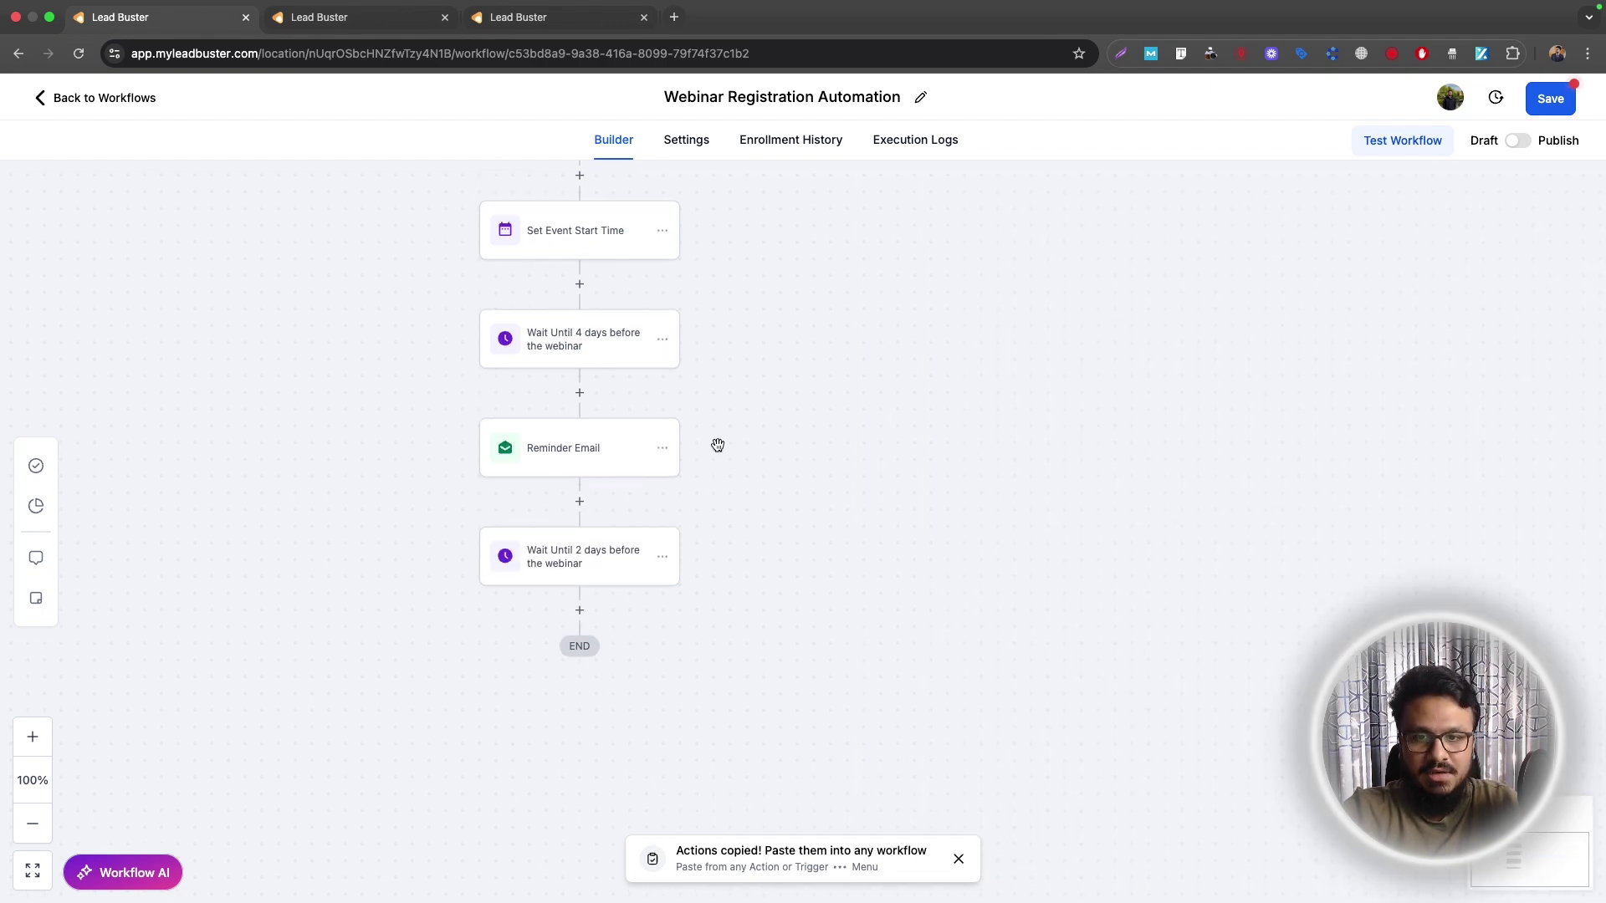
Step: Paste a copy of the Reminder Email before END, with its subject and body changed to 2 days
{"action": "left_click", "coordinate": [656, 456]}
{"action": "left_click", "coordinate": [663, 448]}
{"action": "left_click", "coordinate": [881, 484]}
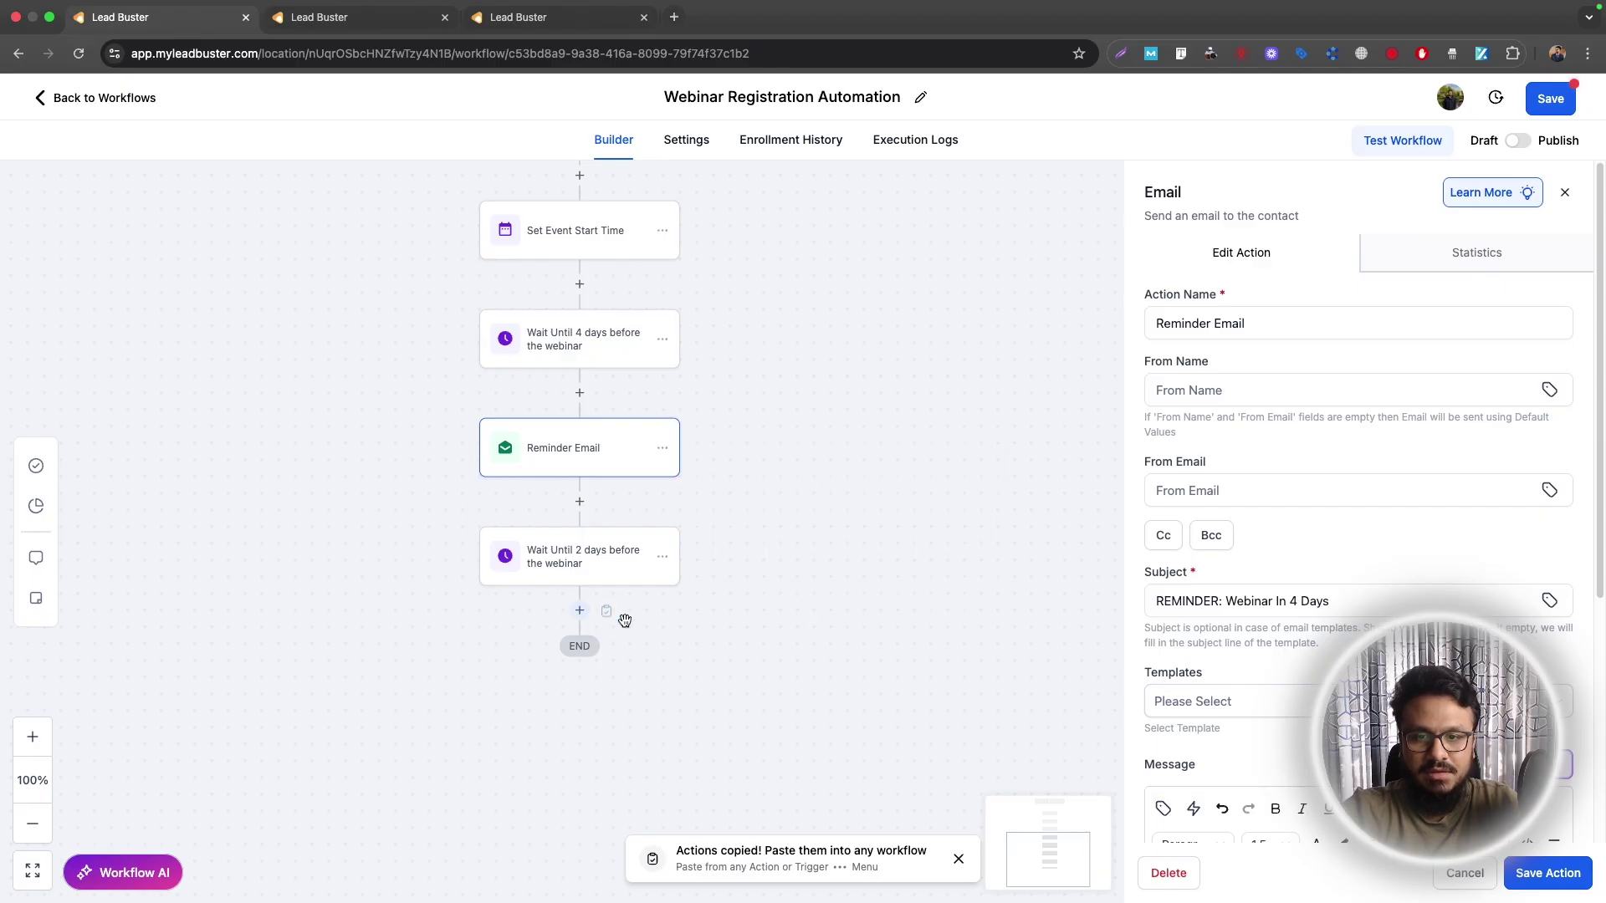
{"action": "left_click", "coordinate": [606, 611]}
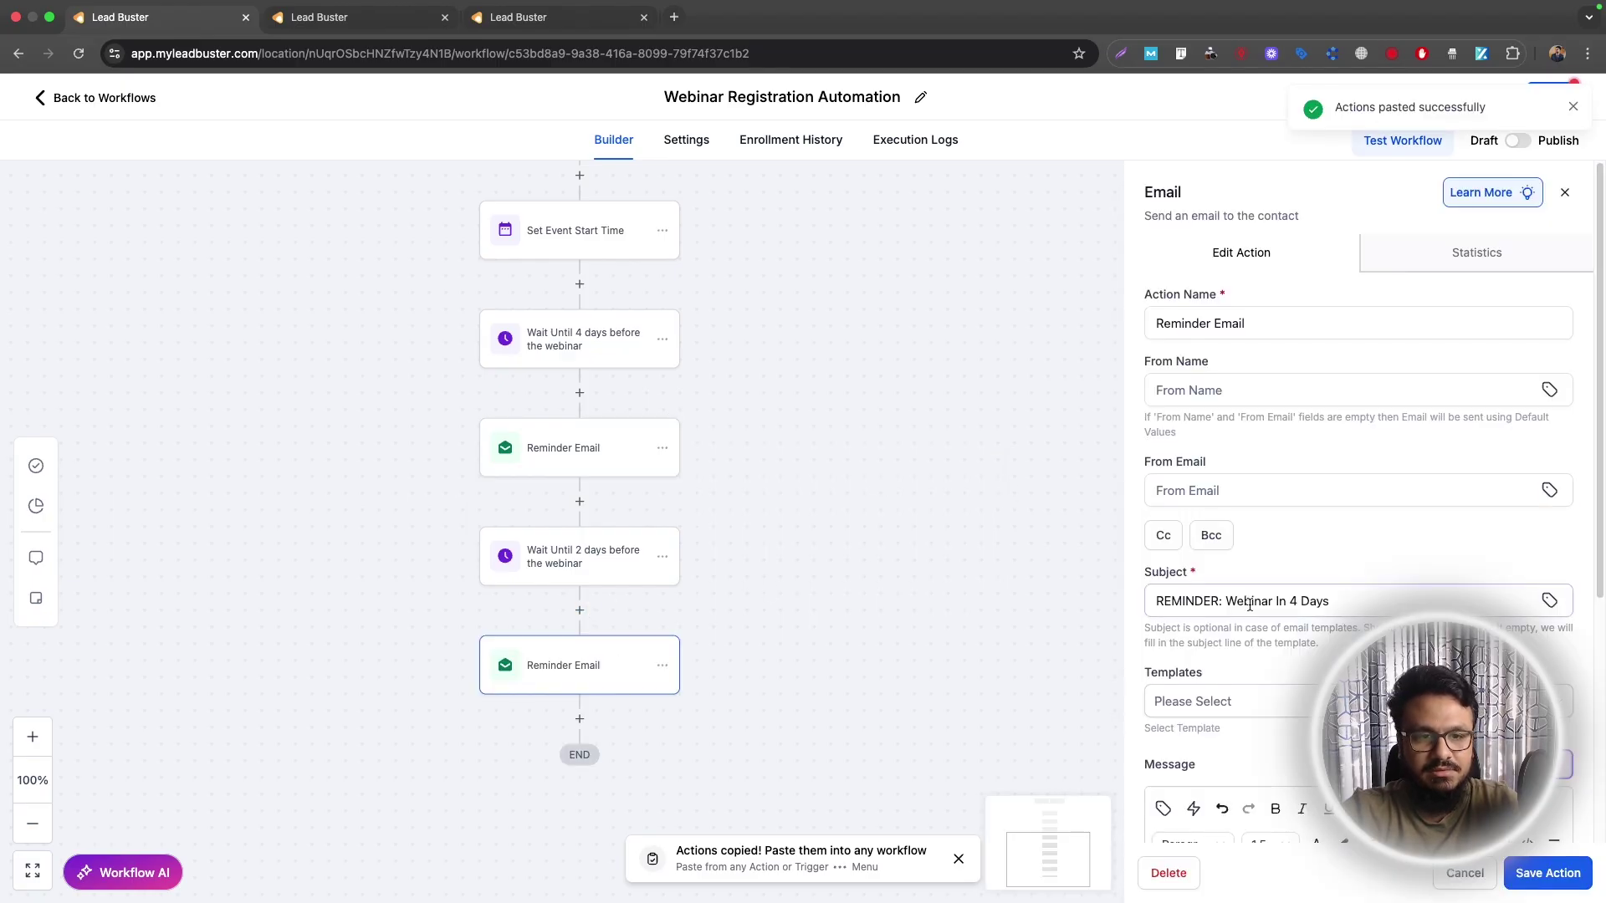
{"action": "double_click", "coordinate": [1292, 601]}
{"action": "type", "text": "2"}
{"action": "scroll", "coordinate": [1309, 553], "scroll_direction": "down", "scroll_amount": 5}
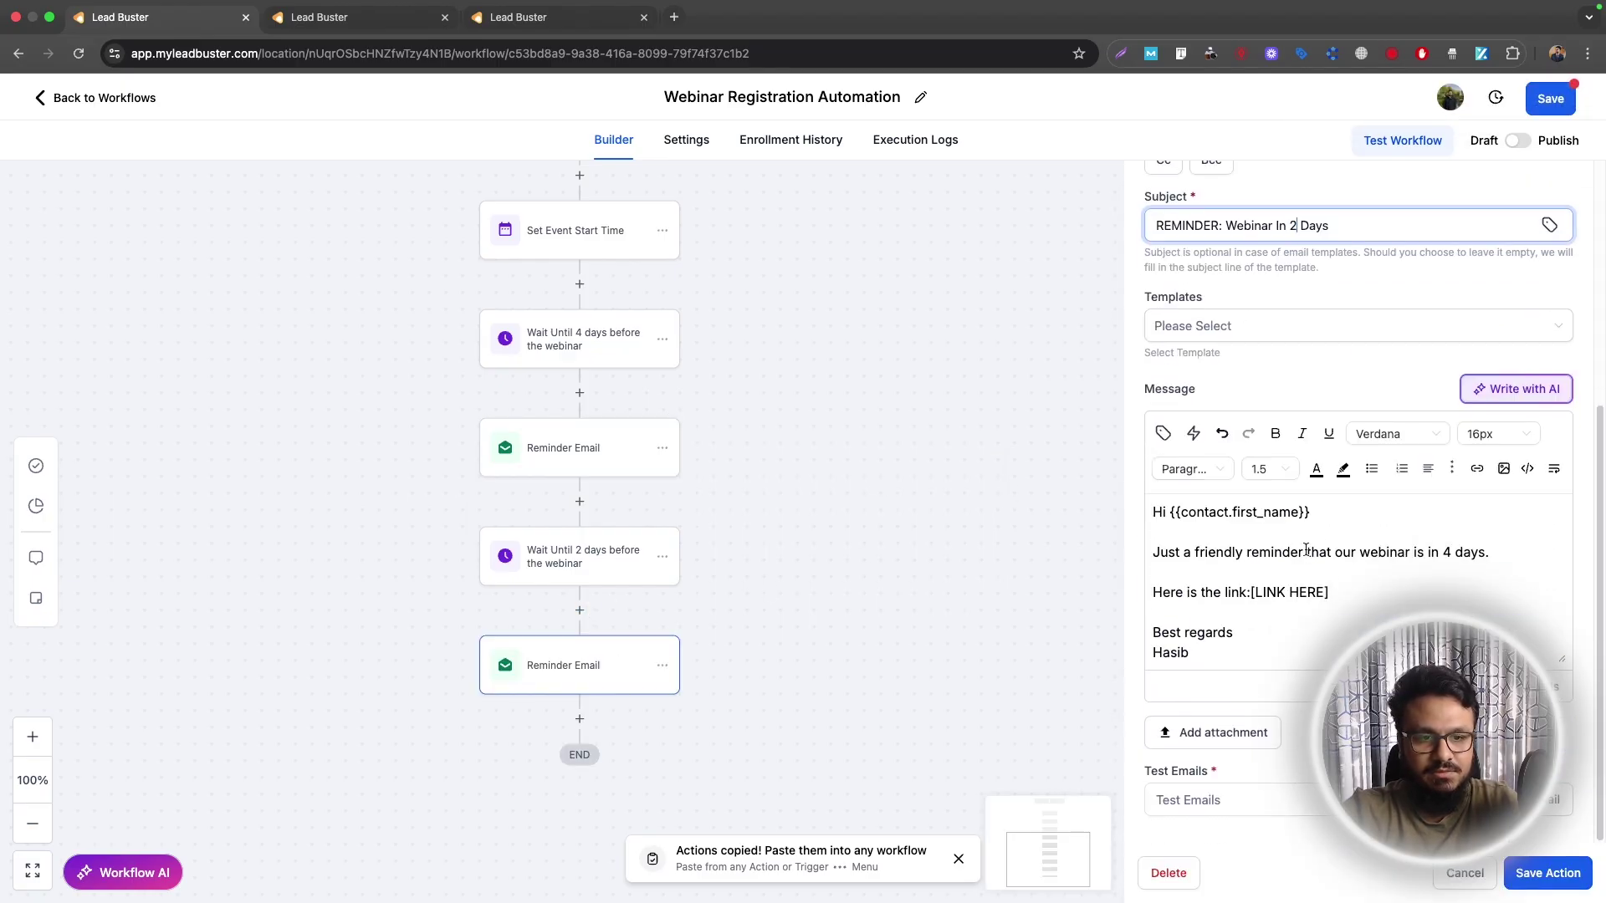
{"action": "double_click", "coordinate": [1444, 554]}
{"action": "type", "text": "2"}
{"action": "left_click", "coordinate": [1035, 558]}
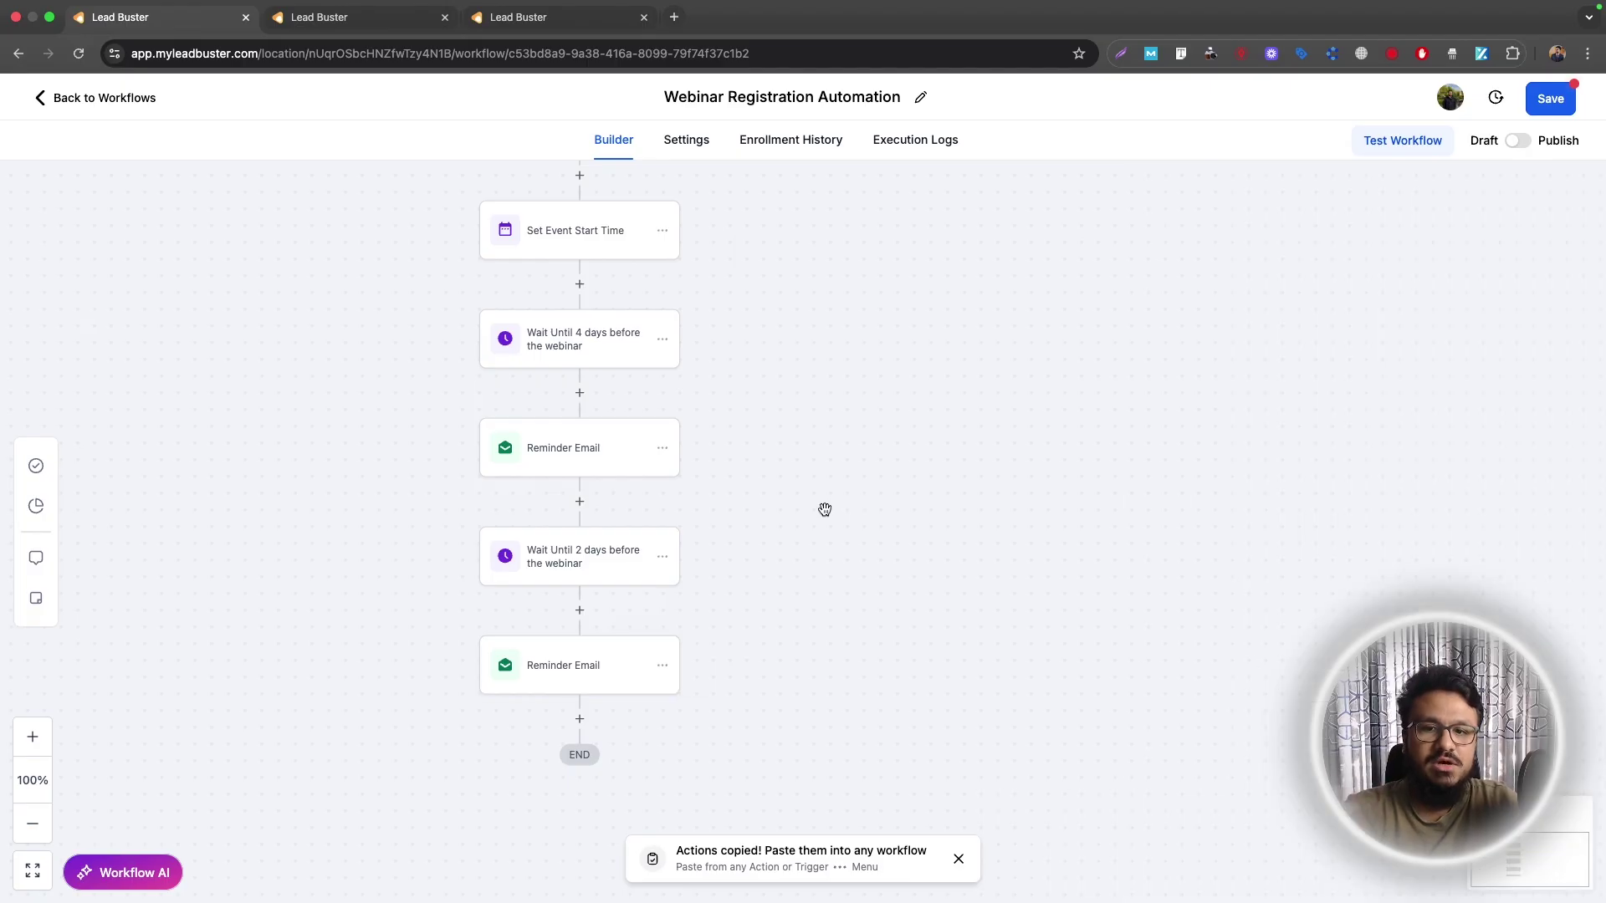
Step: Paste a copy of the 2-day wait and reminder after the last email, with the new wait set to 1 day
{"action": "left_click_drag", "start_coordinate": [827, 421], "coordinate": [838, 452]}
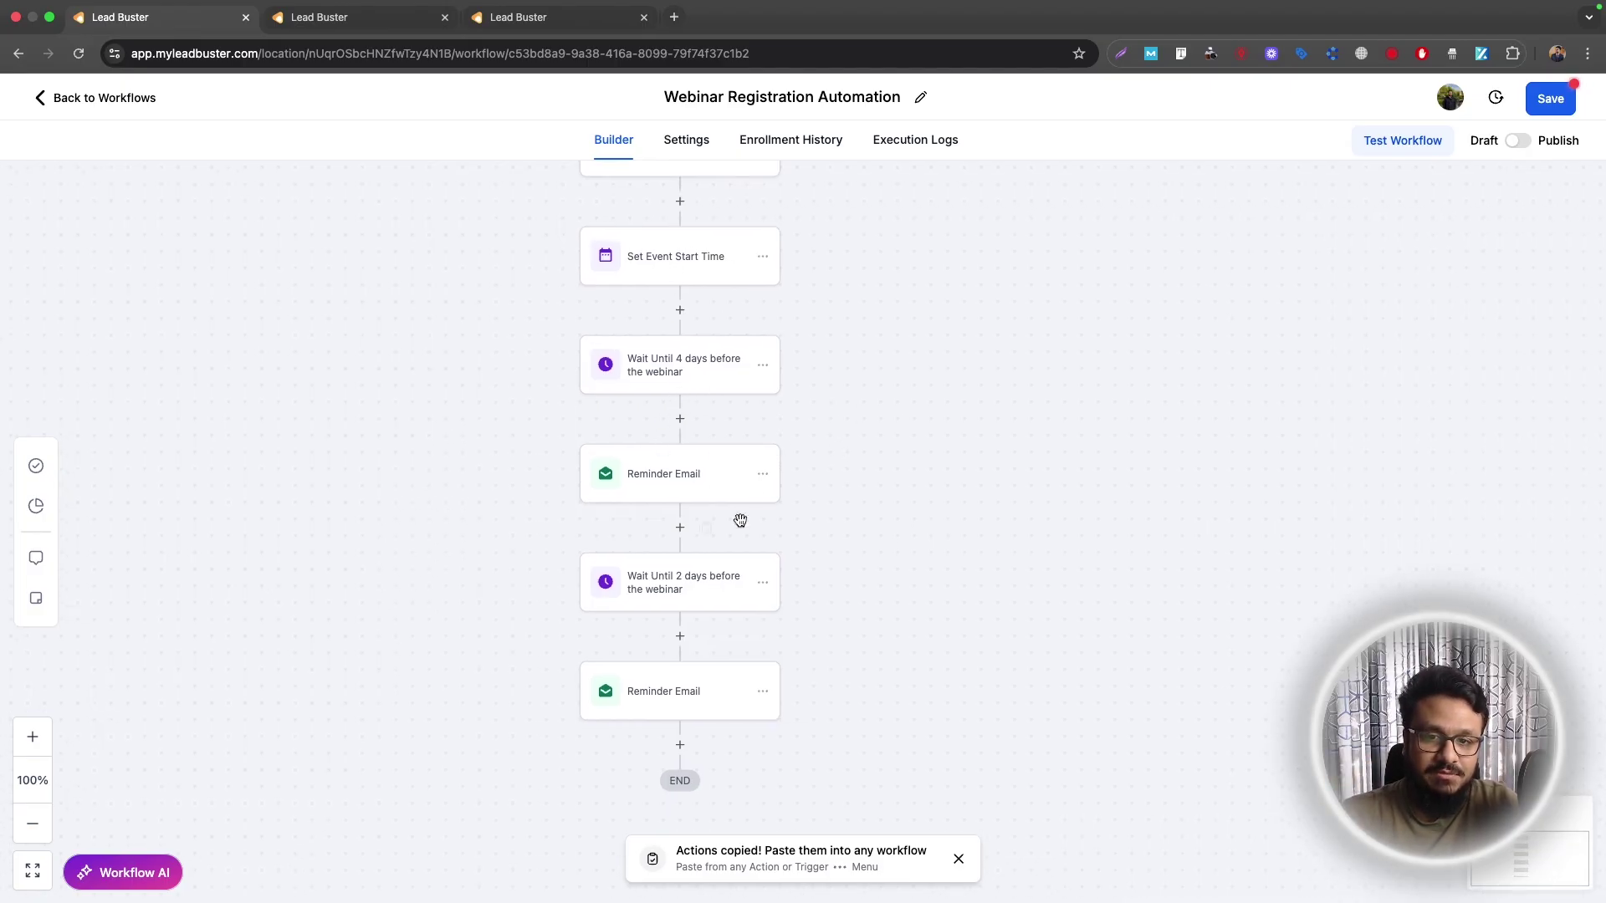
{"action": "left_click", "coordinate": [675, 579]}
{"action": "key", "text": "Escape"}
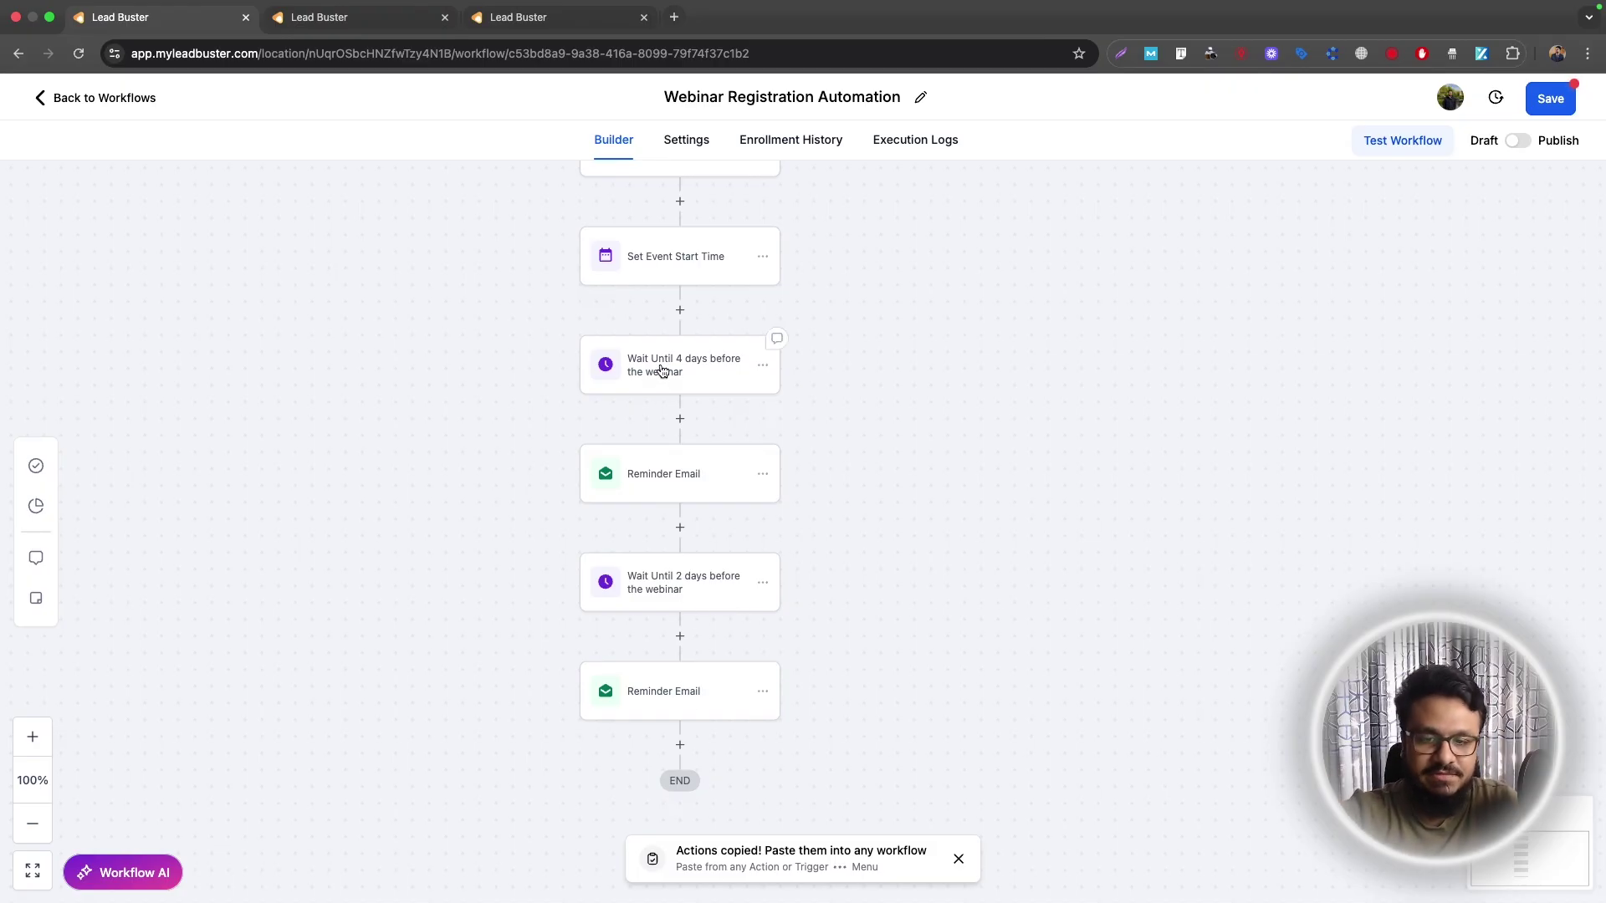
{"action": "scroll", "coordinate": [661, 370], "scroll_direction": "down", "scroll_amount": 2}
{"action": "left_click", "coordinate": [762, 435]}
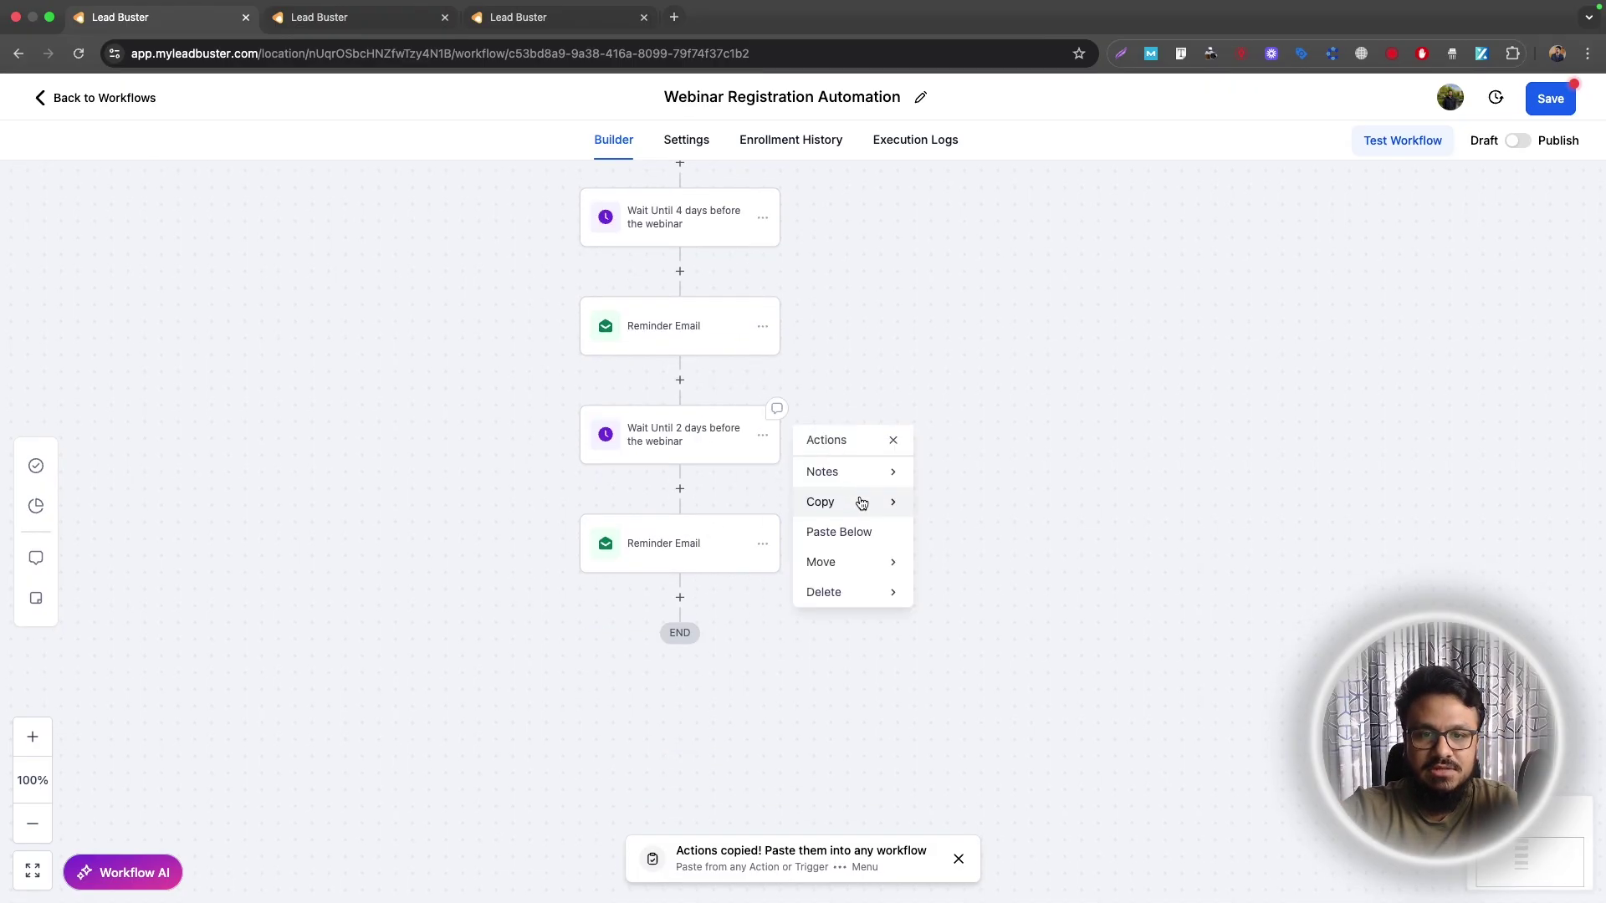
{"action": "left_click", "coordinate": [861, 501]}
{"action": "left_click", "coordinate": [965, 500]}
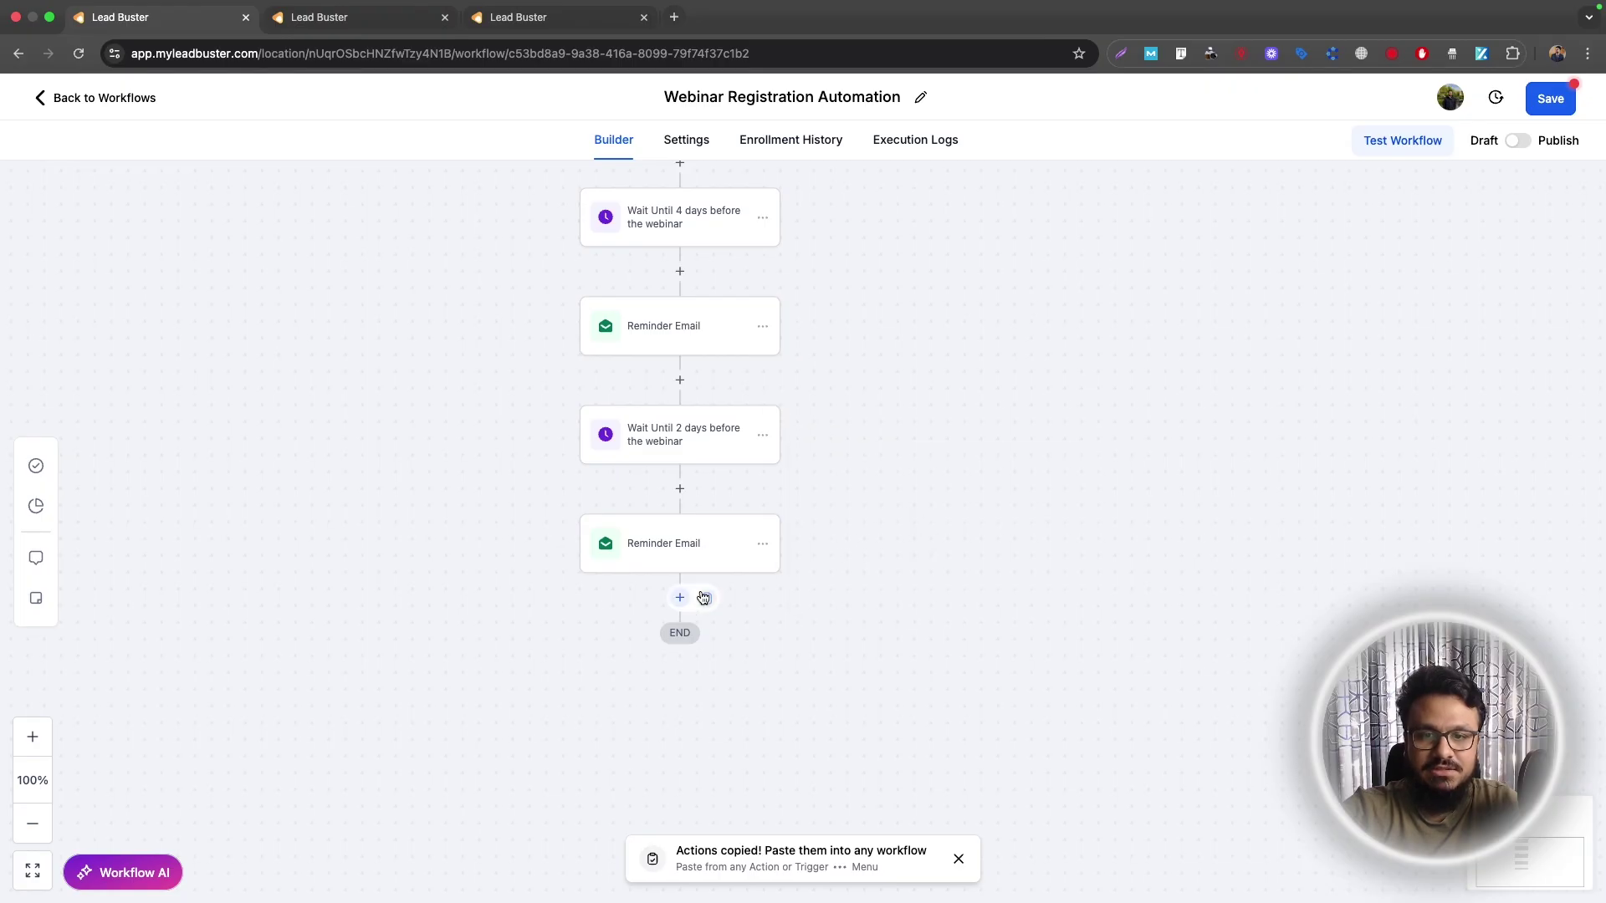
{"action": "left_click", "coordinate": [703, 598]}
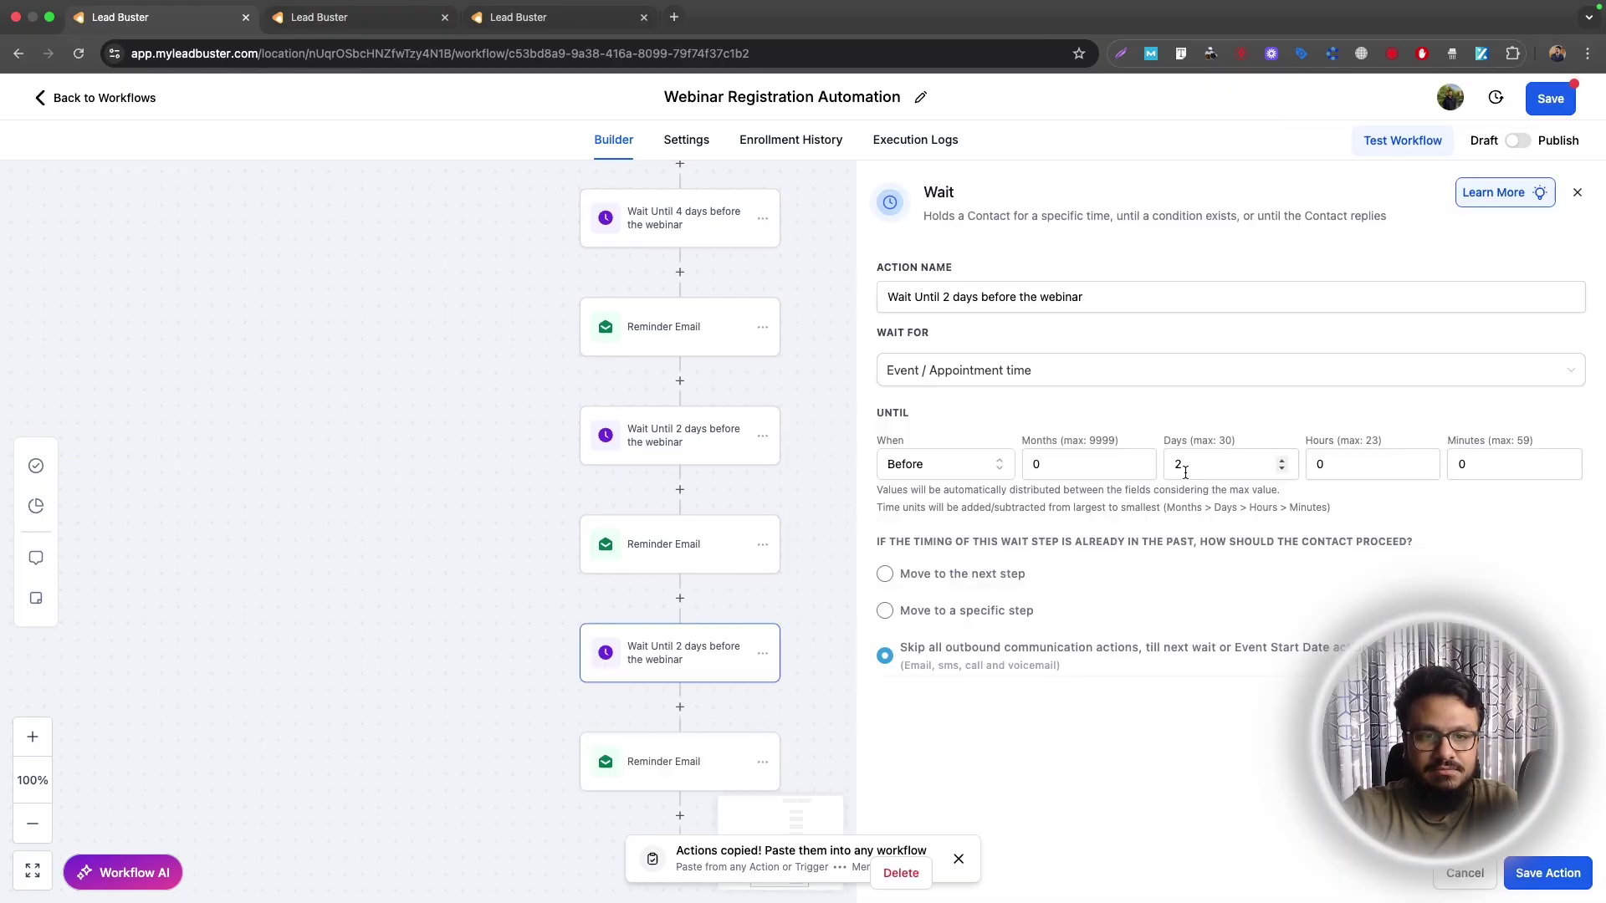
{"action": "left_click", "coordinate": [1181, 466]}
{"action": "type", "text": "1"}
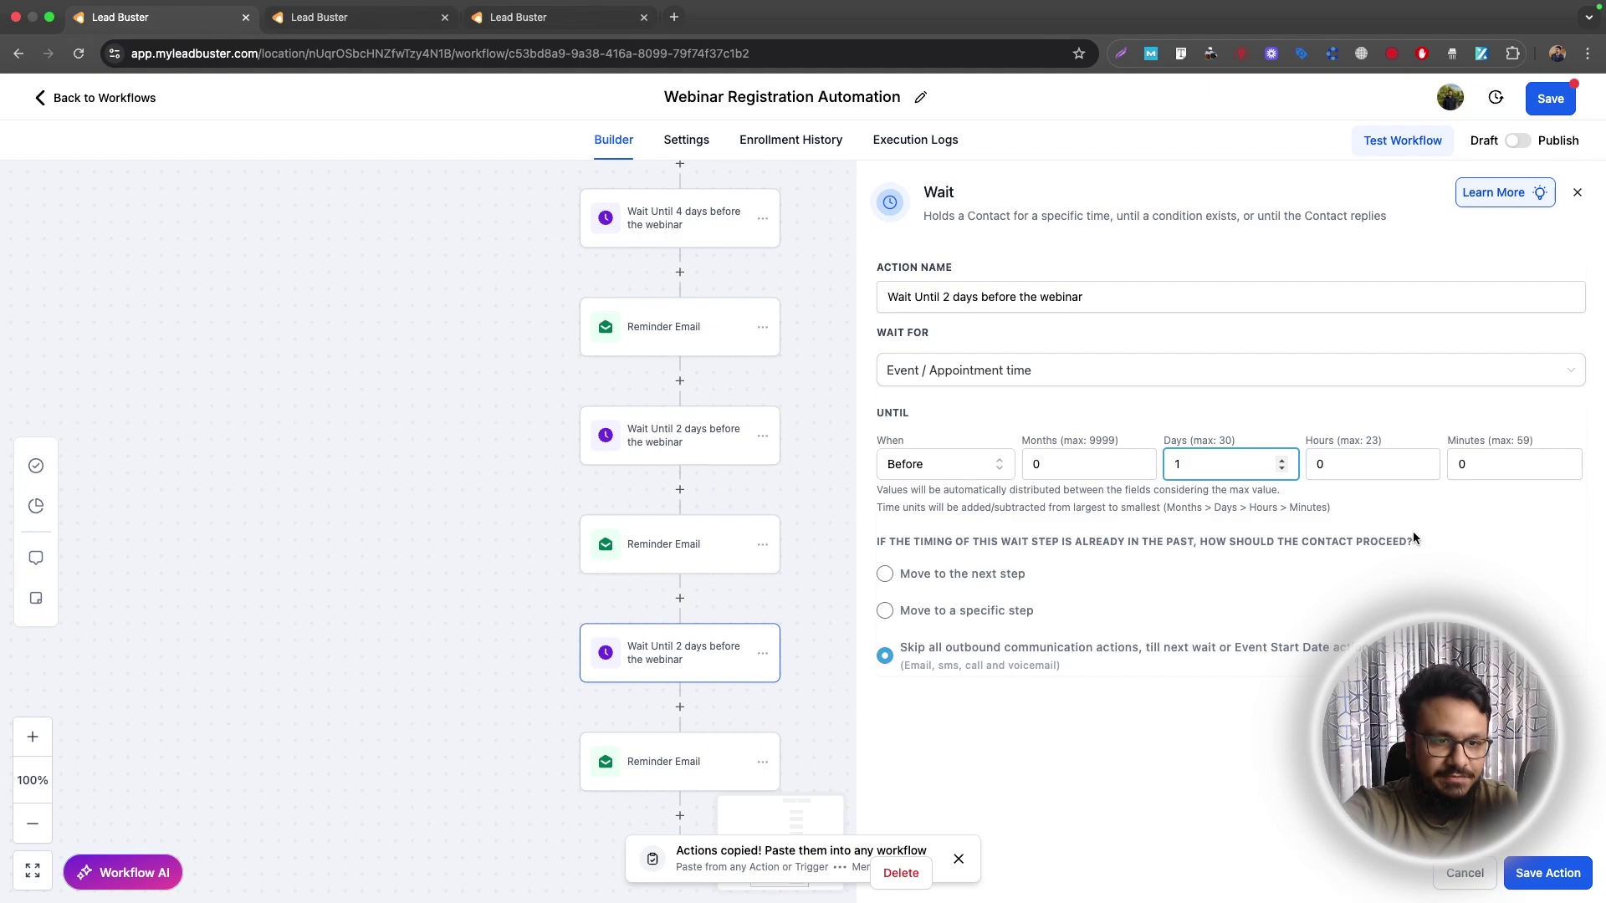
{"action": "left_click", "coordinate": [1535, 888]}
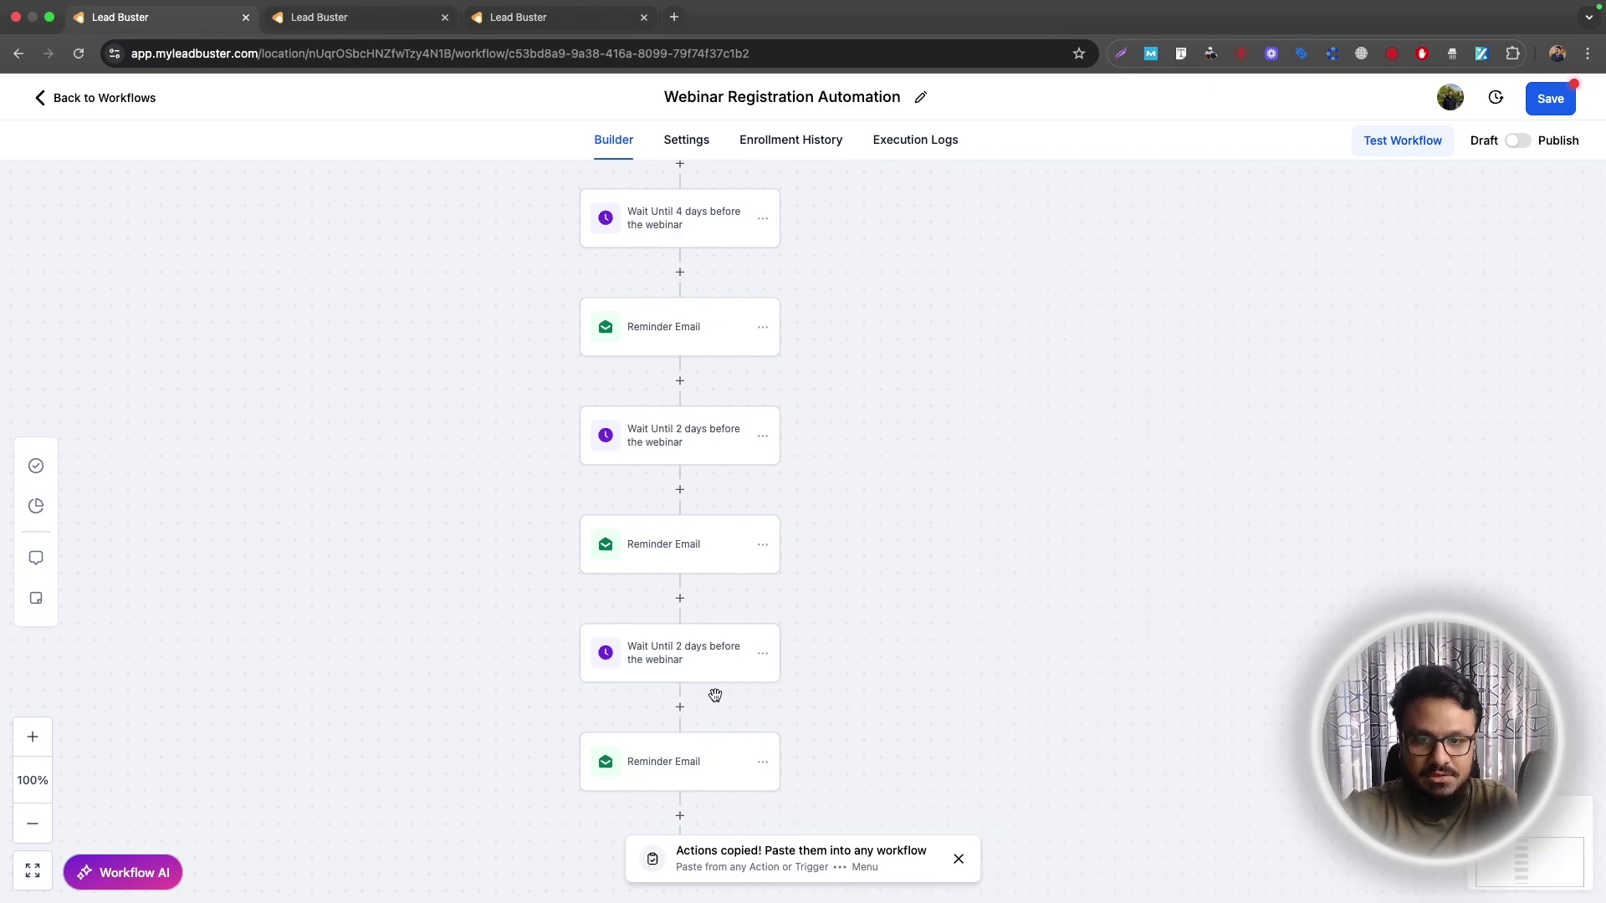
Step: Change the new wait's name from 2 days to 1 day before the webinar
{"action": "left_click", "coordinate": [679, 669]}
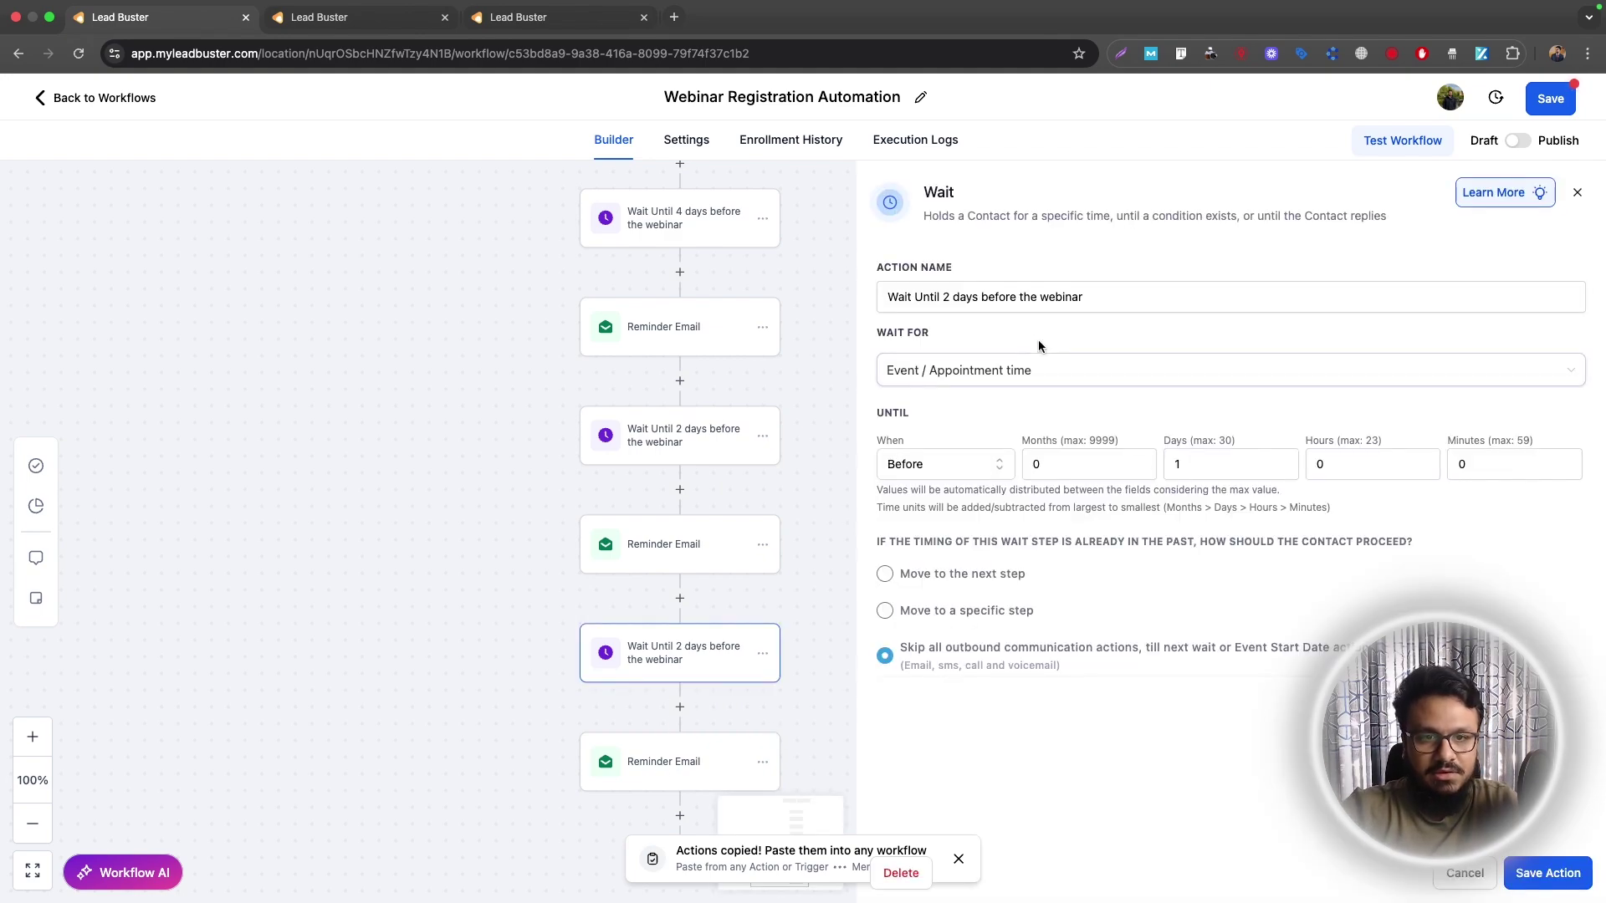
{"action": "left_click", "coordinate": [951, 289]}
{"action": "key", "text": "BackSpace"}
{"action": "type", "text": "1"}
{"action": "key", "text": "Right"}
{"action": "key", "text": "Right"}
{"action": "key", "text": "Right"}
{"action": "key", "text": "Right"}
{"action": "key", "text": "Right"}
Step: Change the last reminder's subject and body to 1 day, then publish the workflow
{"action": "key", "text": "BackSpace"}
{"action": "left_click", "coordinate": [655, 773]}
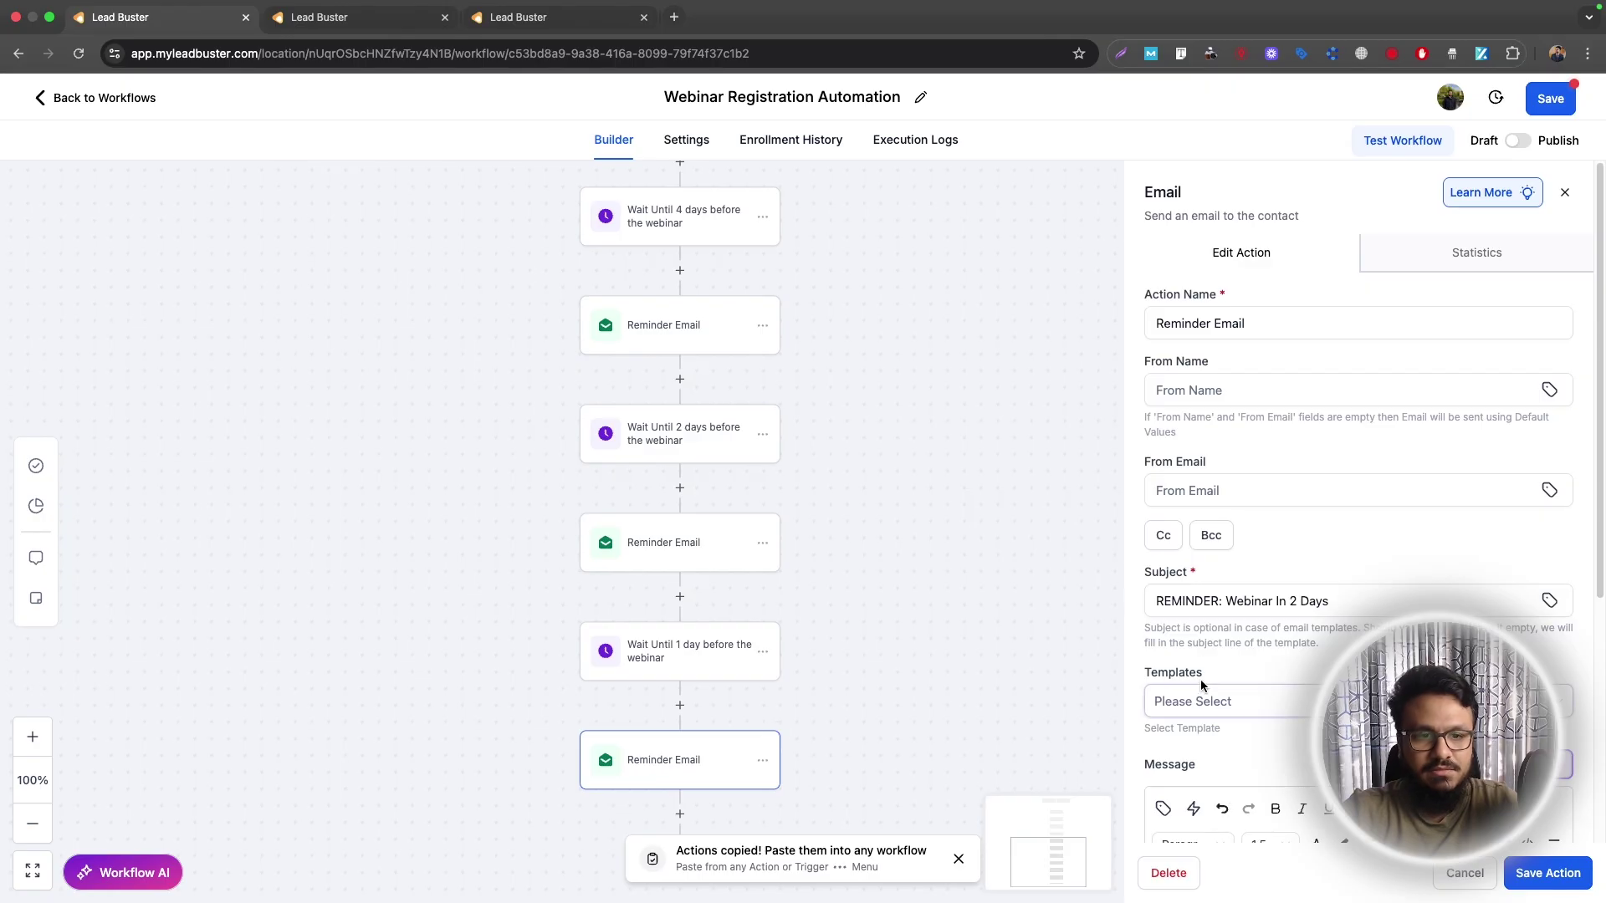
{"action": "left_click", "coordinate": [1294, 600]}
{"action": "key", "text": "BackSpace"}
{"action": "type", "text": "1"}
{"action": "scroll", "coordinate": [1452, 568], "scroll_direction": "down", "scroll_amount": 4}
{"action": "left_click", "coordinate": [1452, 568]}
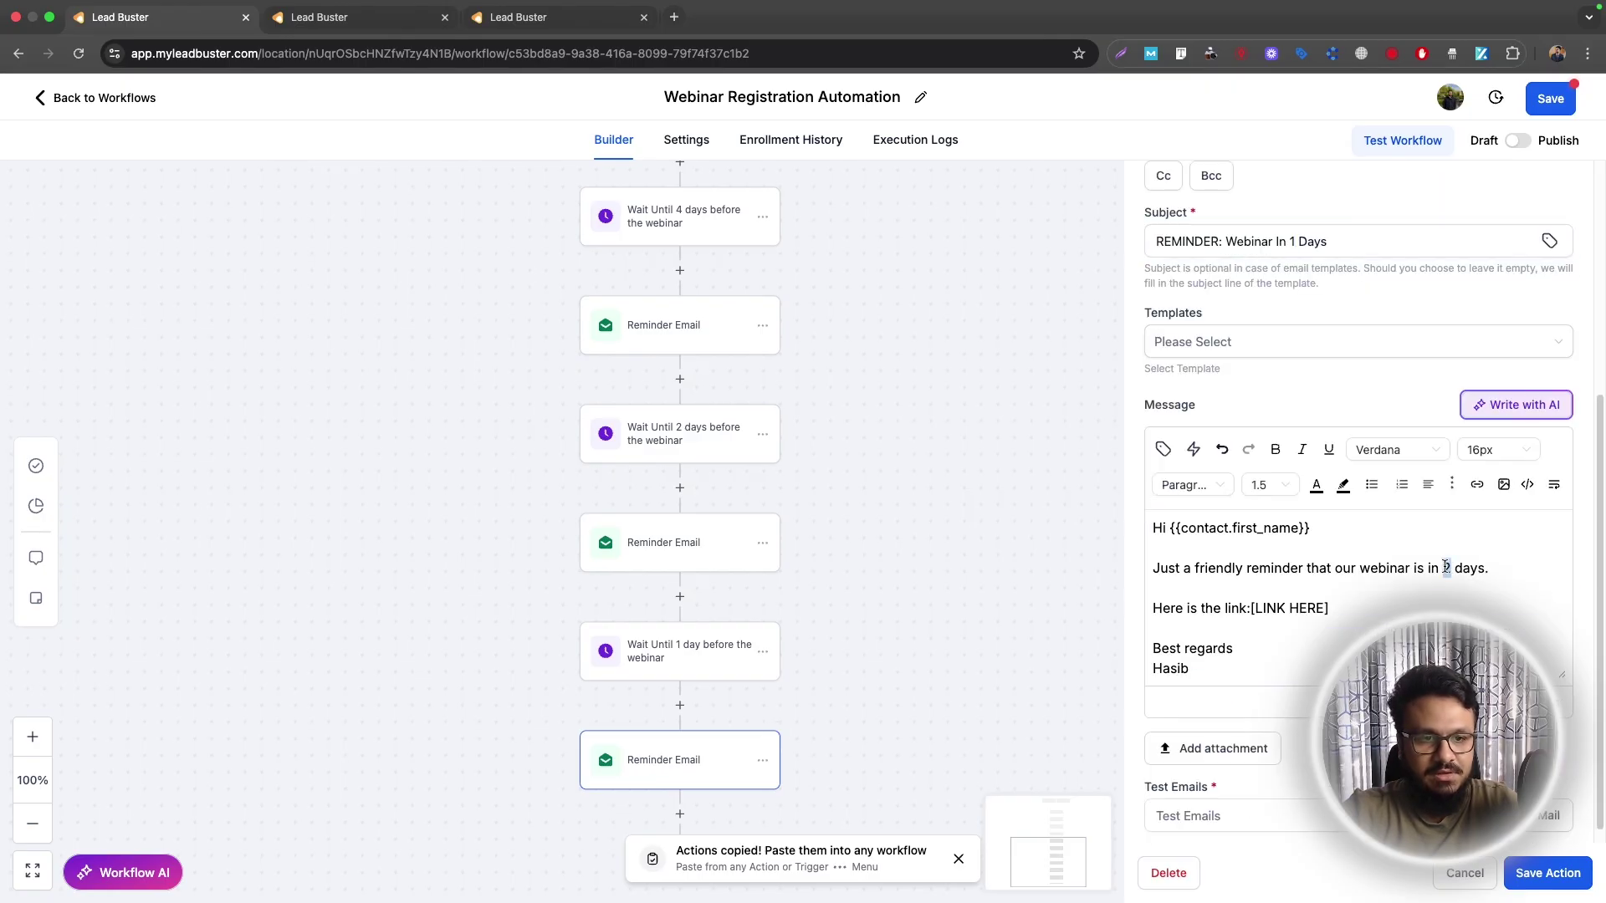
{"action": "key", "text": "BackSpace"}
{"action": "type", "text": "1"}
{"action": "left_click", "coordinate": [1536, 872]}
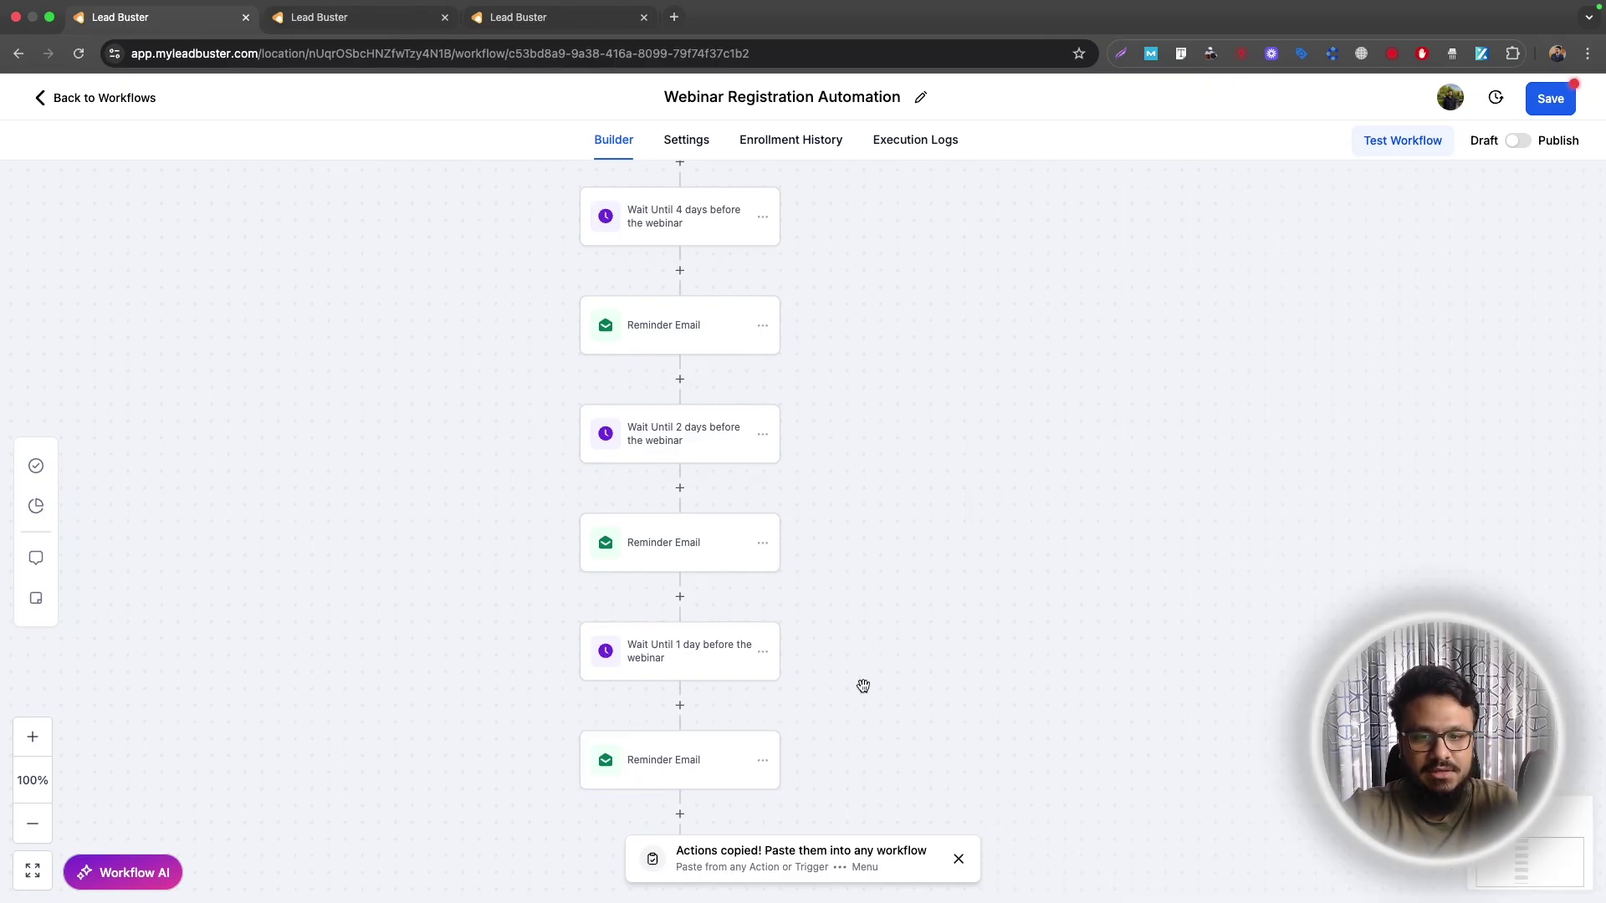
{"action": "scroll", "coordinate": [861, 681], "scroll_direction": "down", "scroll_amount": 3}
{"action": "left_click", "coordinate": [1529, 144]}
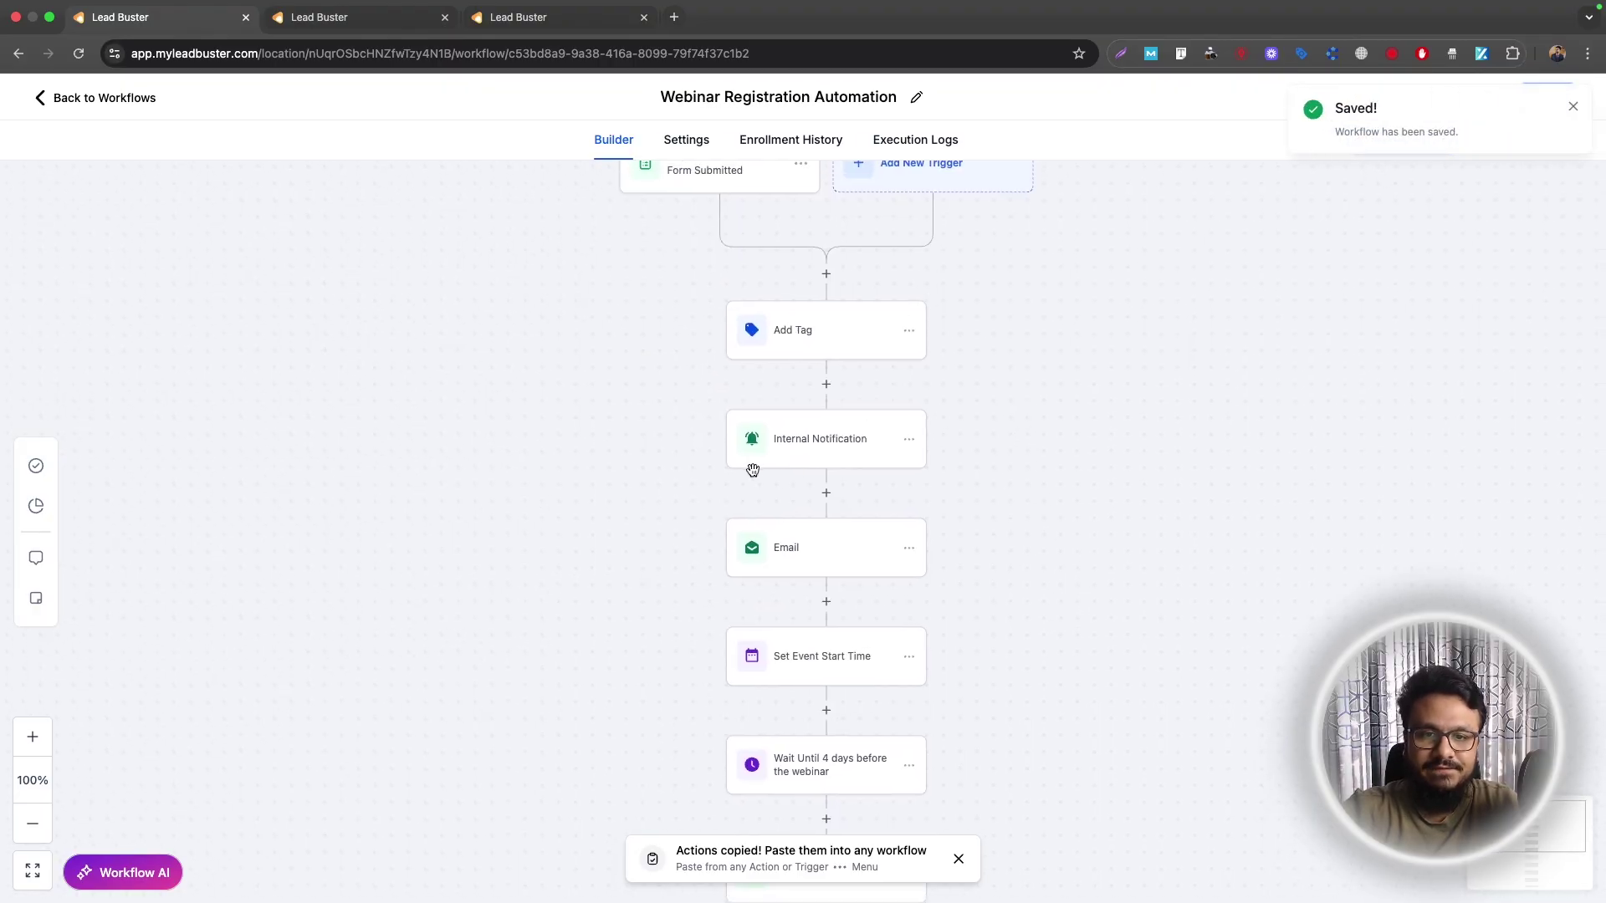
Step: Prefix the first email step's name with 'Confirmation' so it reads 'Confirmation Email'
{"action": "scroll", "coordinate": [1014, 387], "scroll_direction": "down", "scroll_amount": 2}
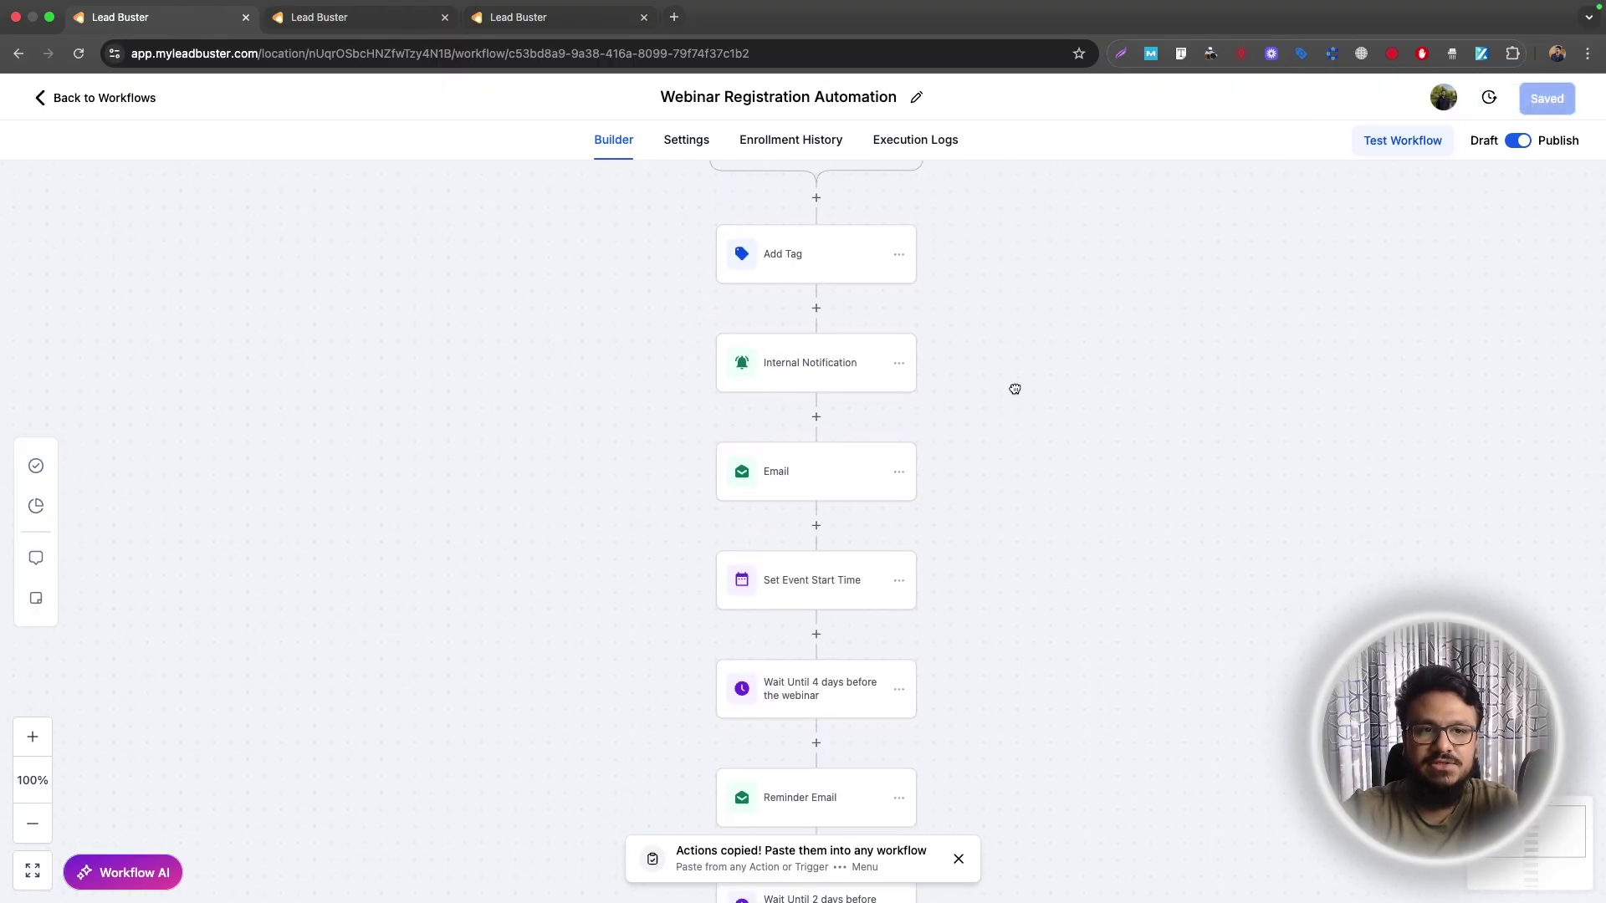
{"action": "scroll", "coordinate": [1004, 376], "scroll_direction": "down", "scroll_amount": 4}
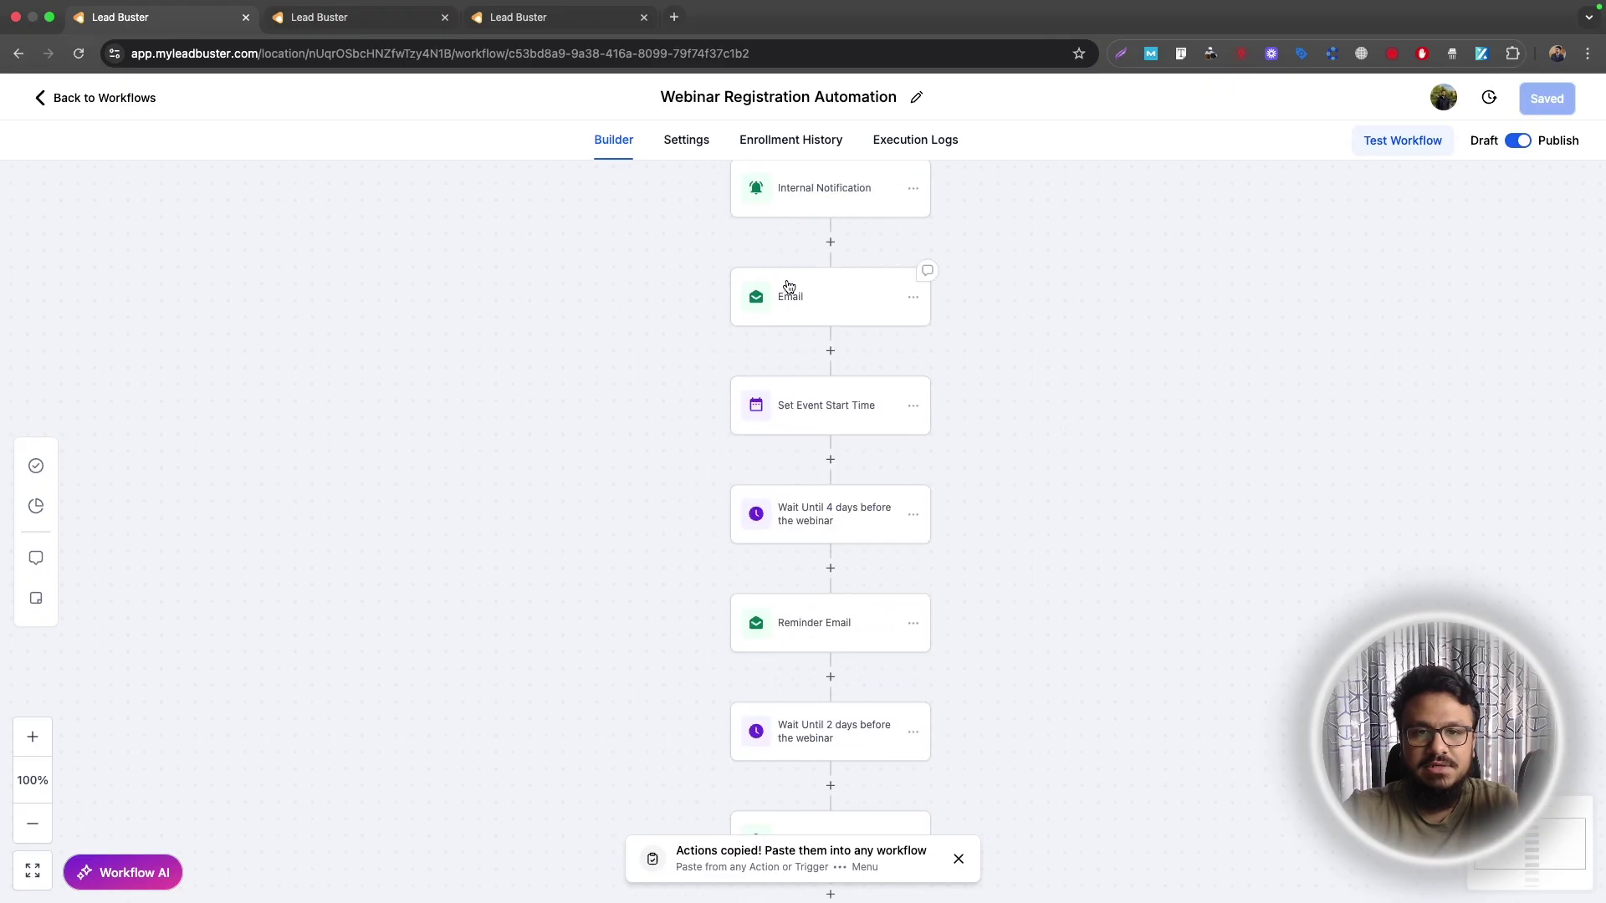
{"action": "left_click", "coordinate": [789, 293]}
{"action": "left_click", "coordinate": [1166, 334]}
{"action": "type", "text": "Confirmation Email"}
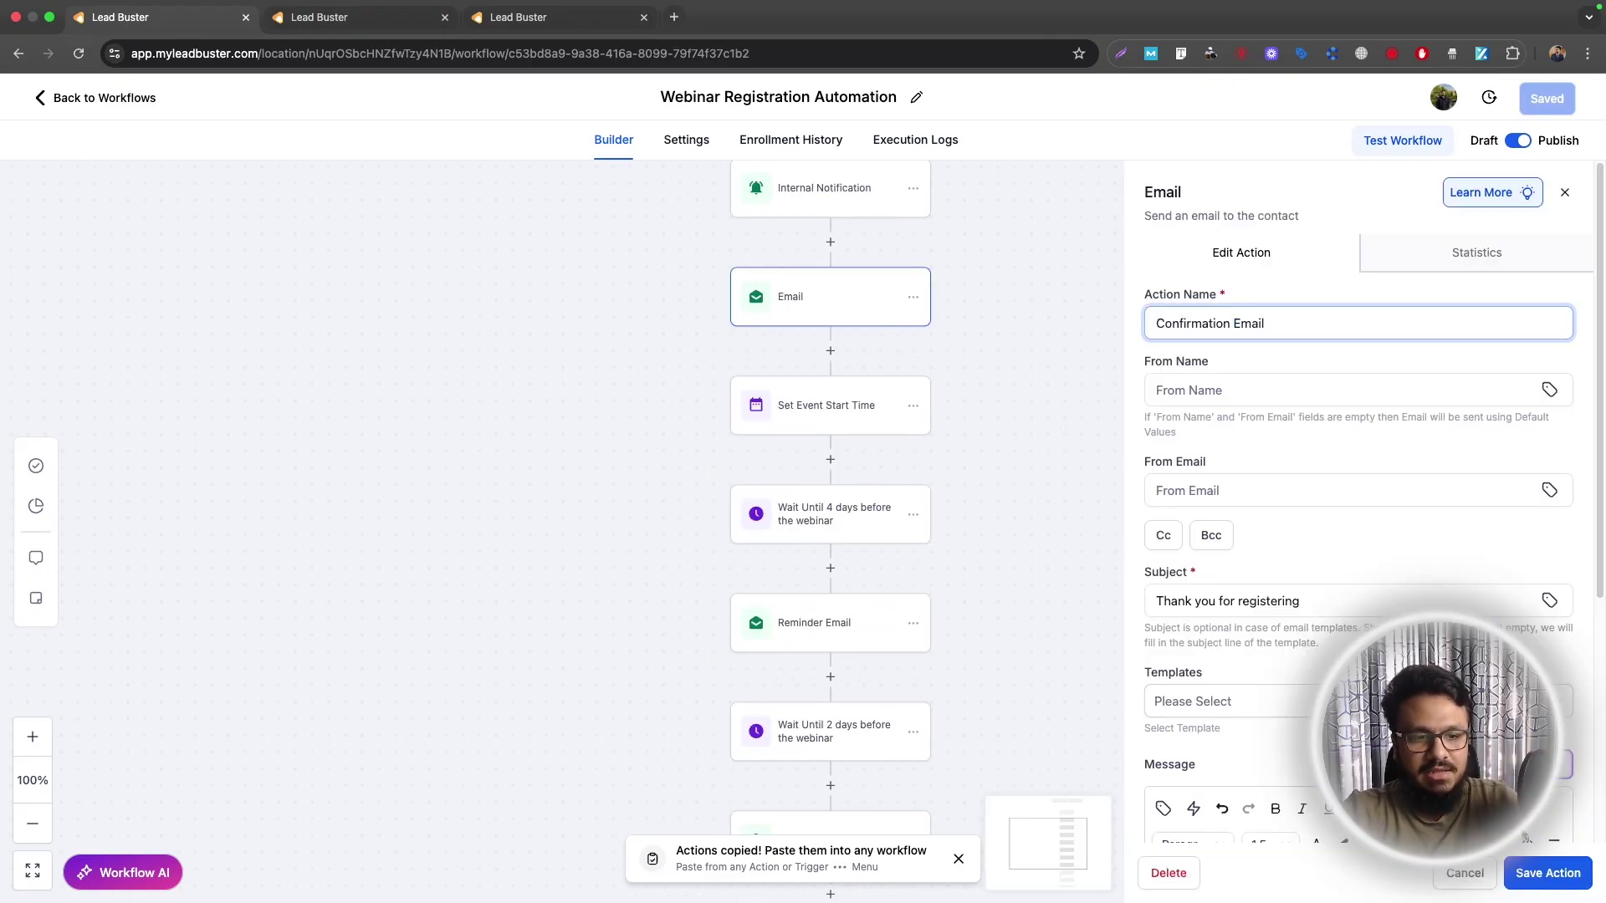
{"action": "left_click", "coordinate": [1547, 872]}
{"action": "scroll", "coordinate": [1079, 476], "scroll_direction": "down", "scroll_amount": 3}
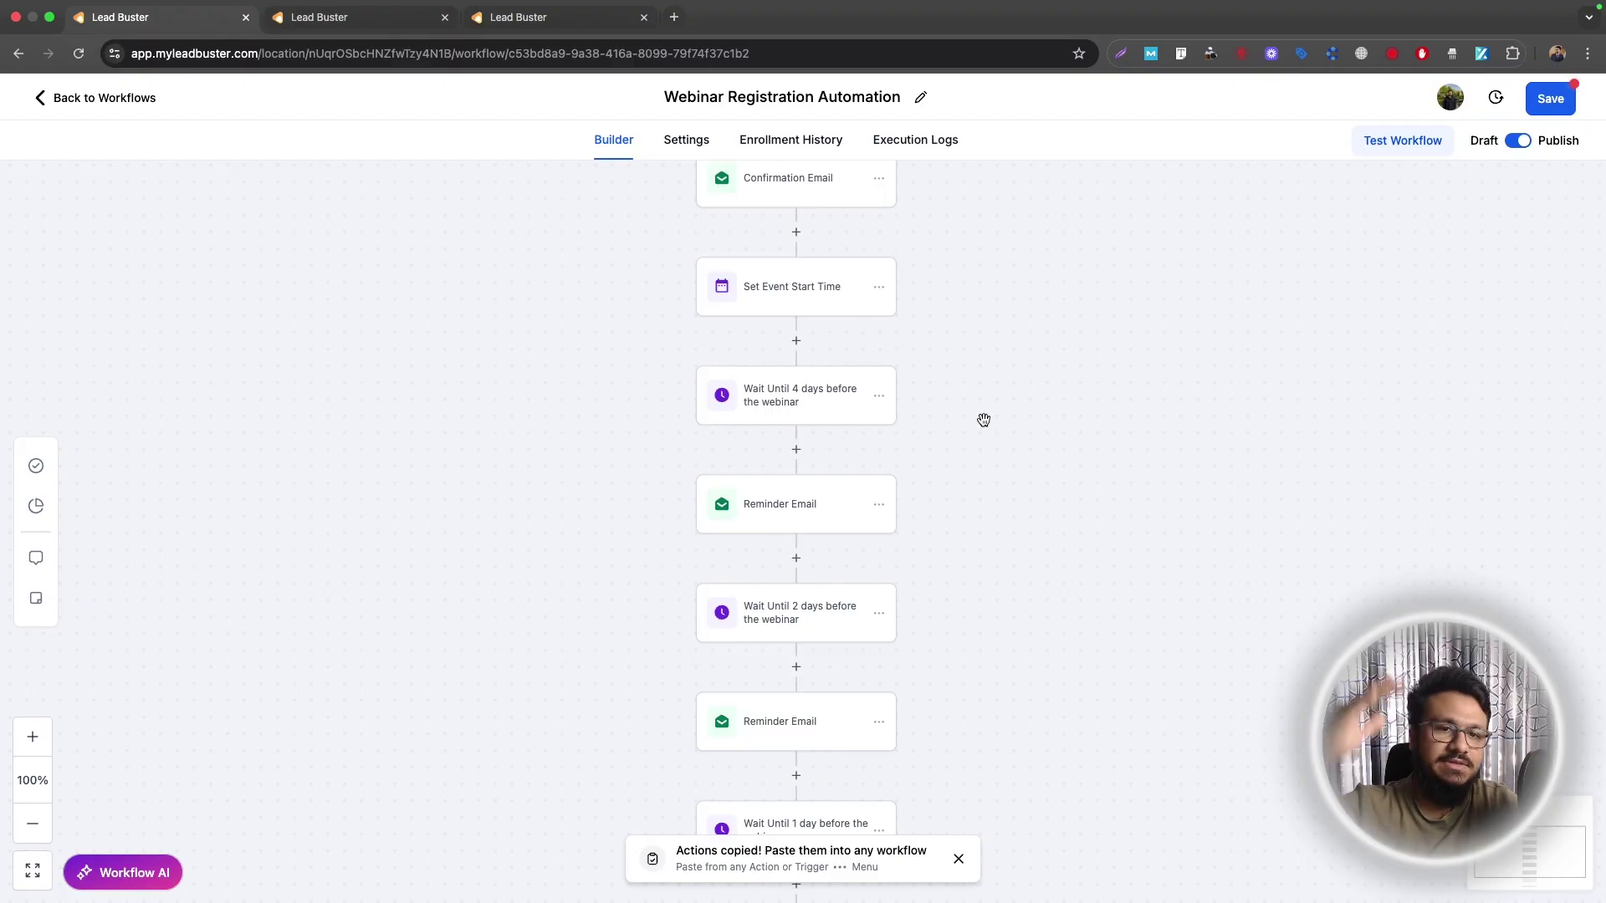
{"action": "scroll", "coordinate": [988, 416], "scroll_direction": "down", "scroll_amount": 5}
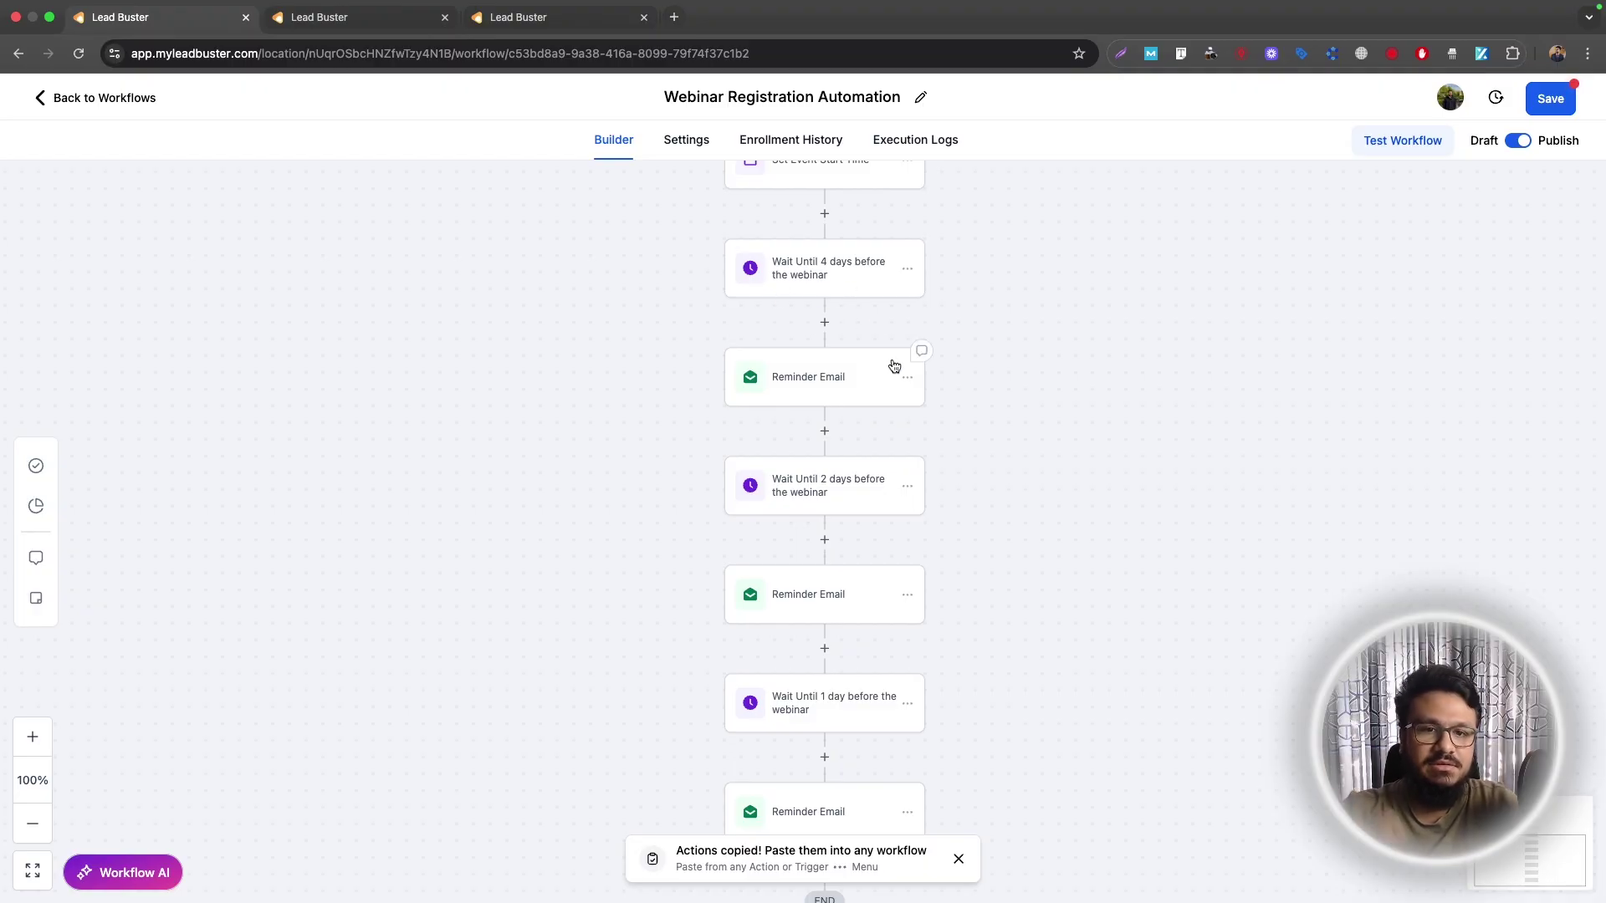
{"action": "scroll", "coordinate": [906, 584], "scroll_direction": "down", "scroll_amount": 5}
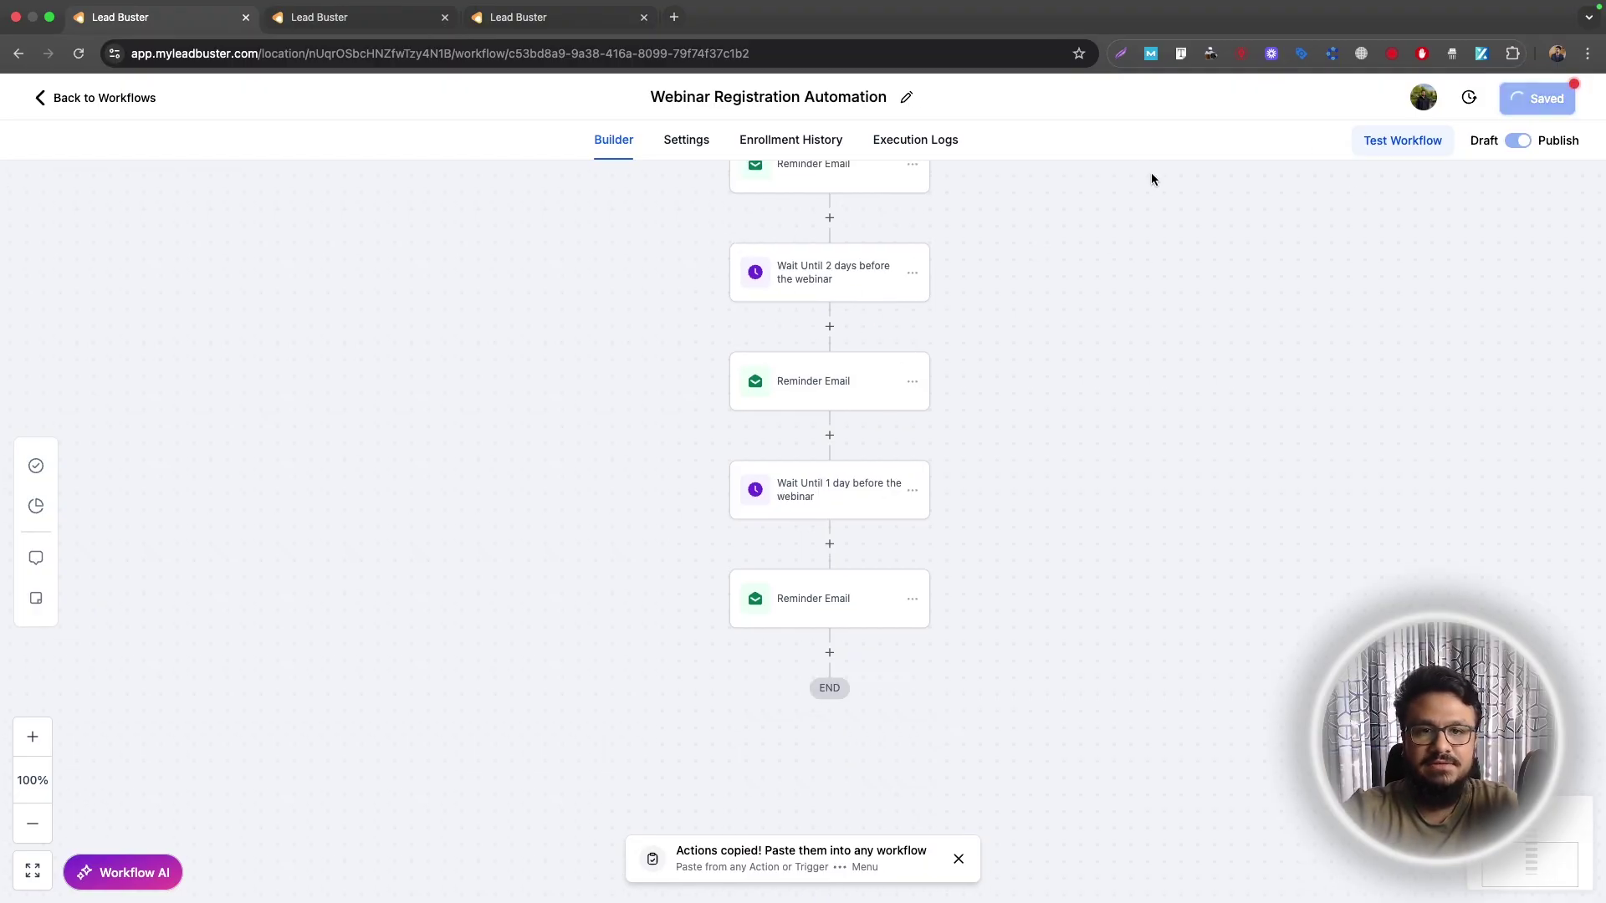
Step: Close the third browser tab and go back to the workflow builder in the first tab
{"action": "left_click", "coordinate": [352, 25]}
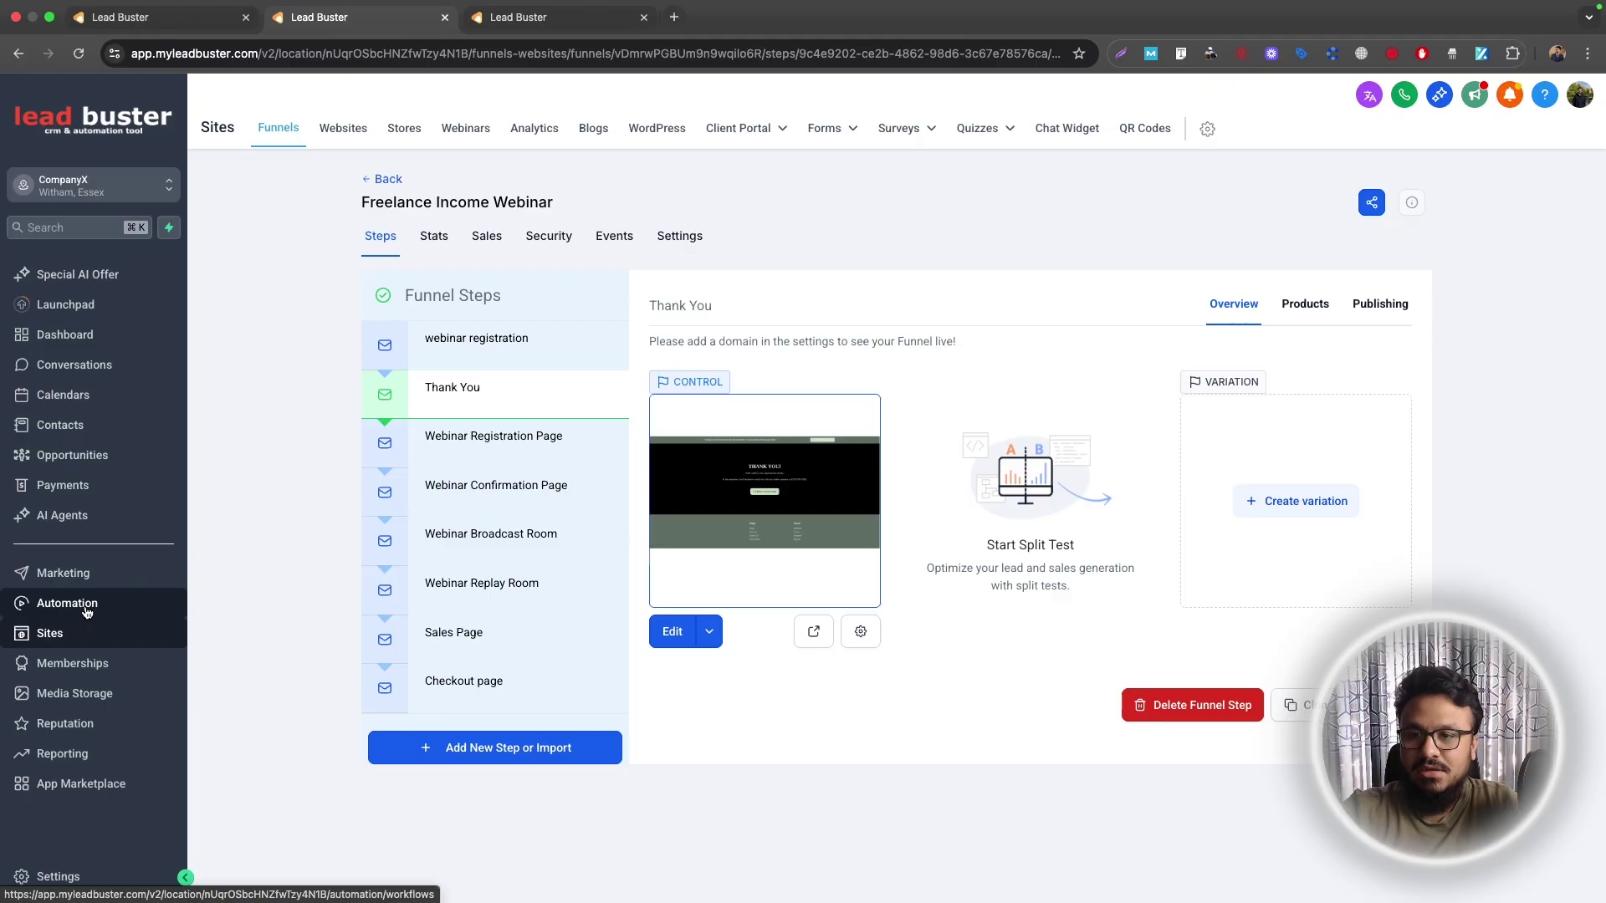
{"action": "left_click", "coordinate": [515, 18]}
{"action": "key", "text": "super+w"}
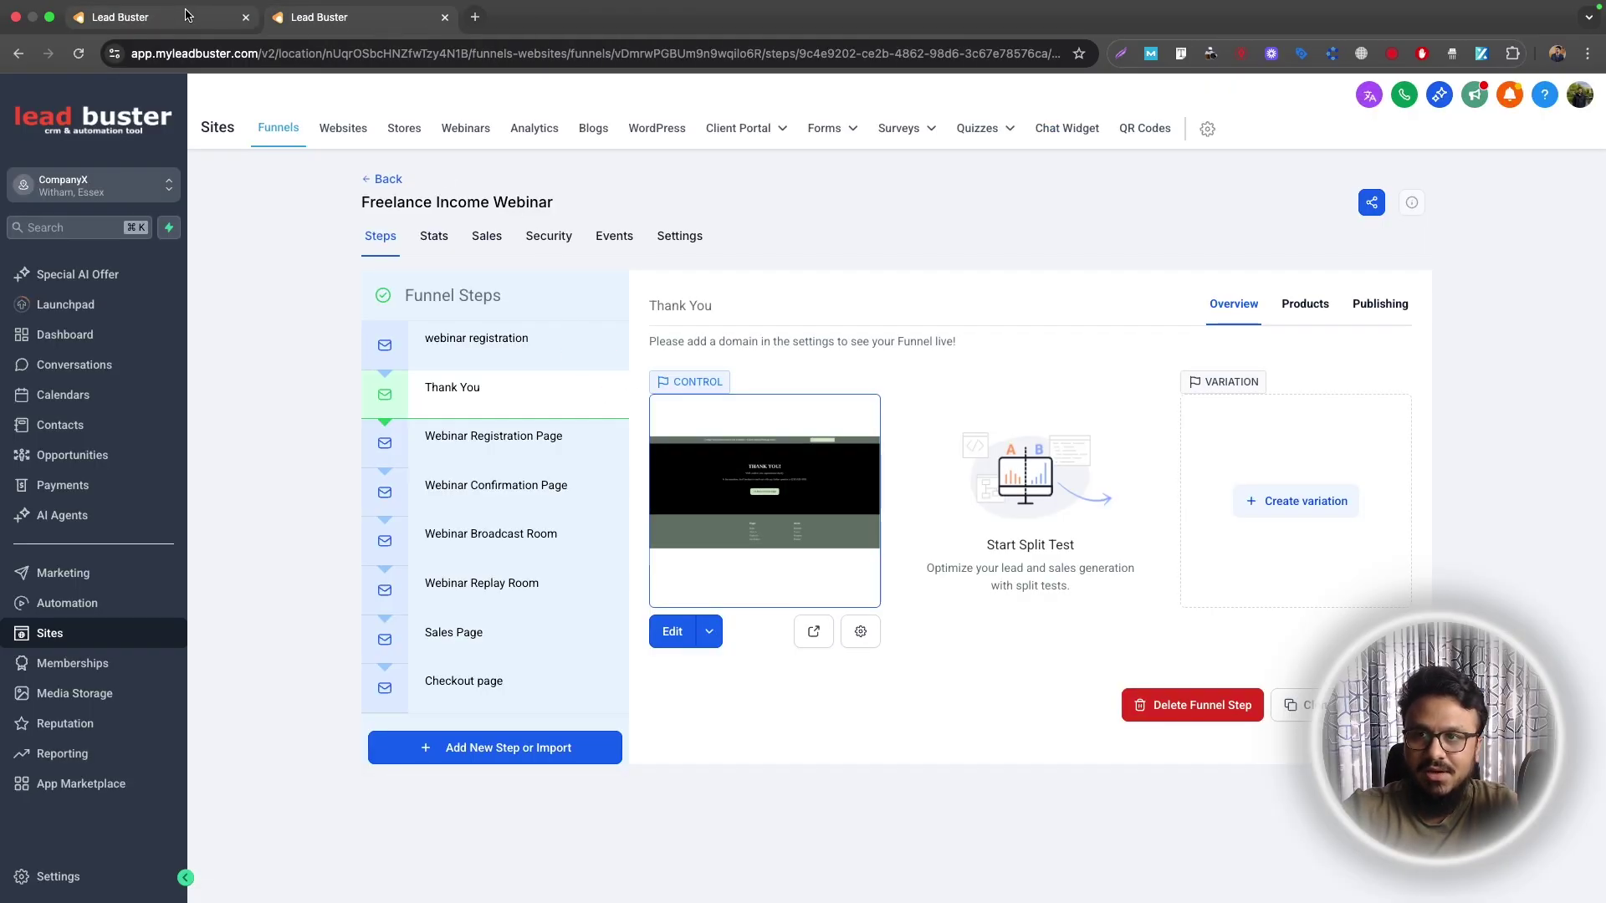
{"action": "left_click", "coordinate": [186, 17]}
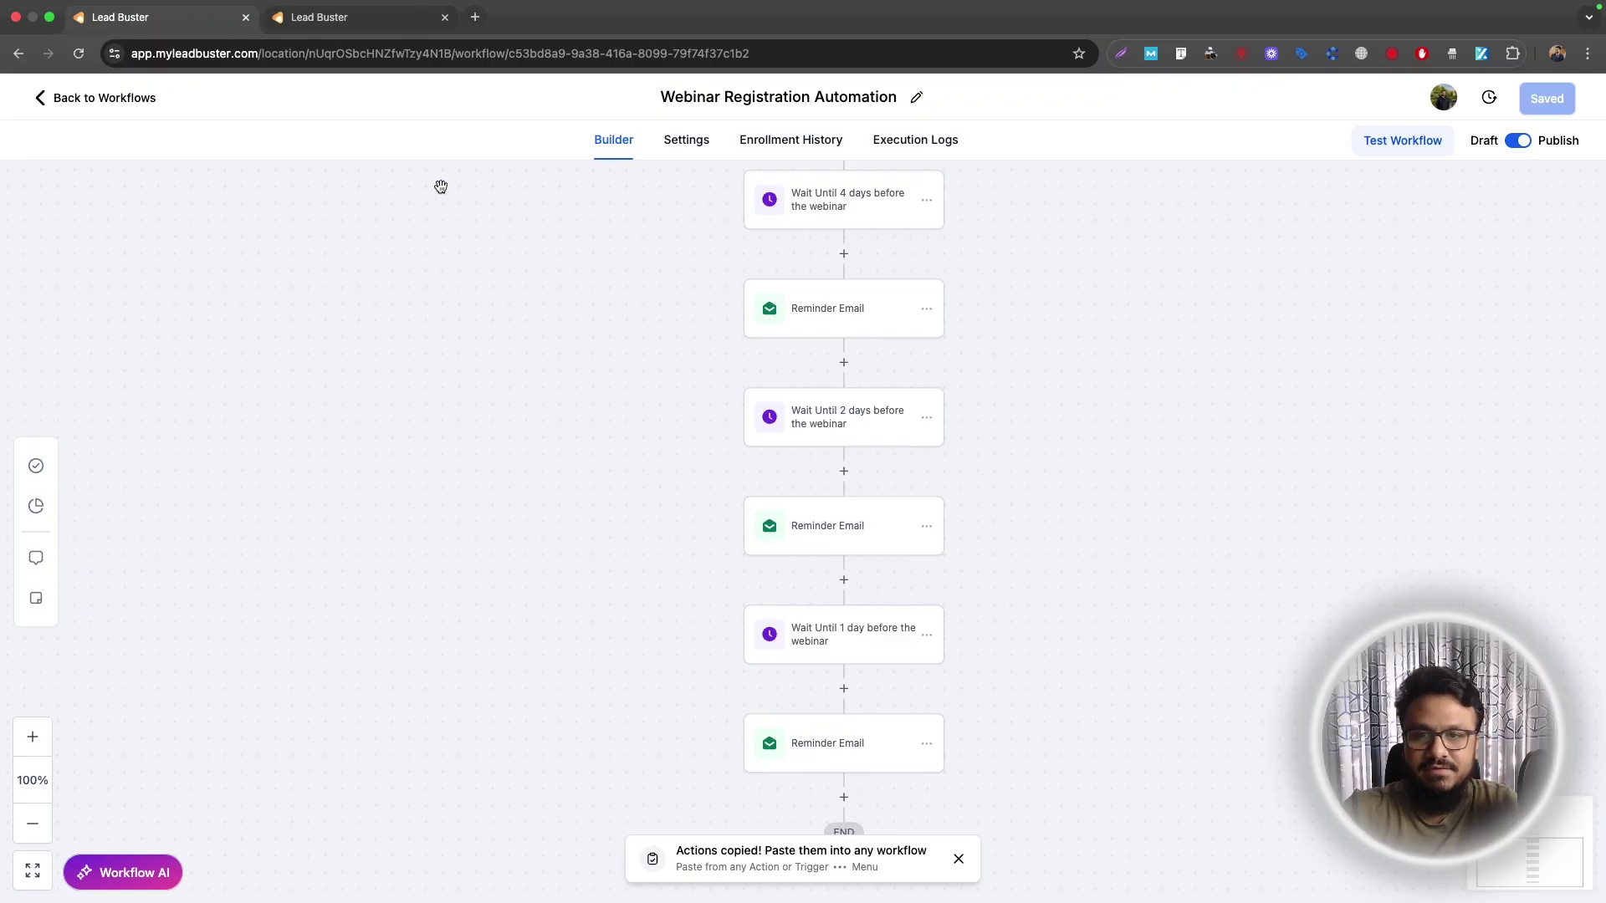